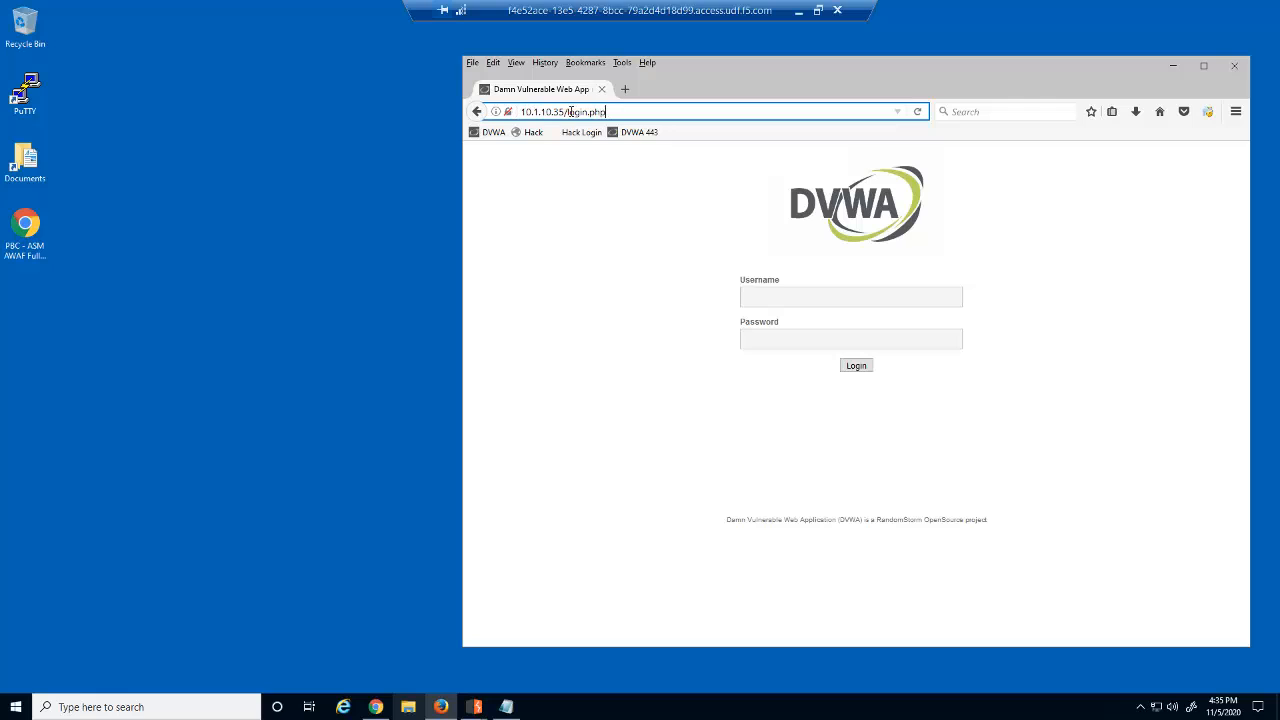
Open the php.ini file on the 10.1.10.35 web site
key(shift+End)
text(/php.)
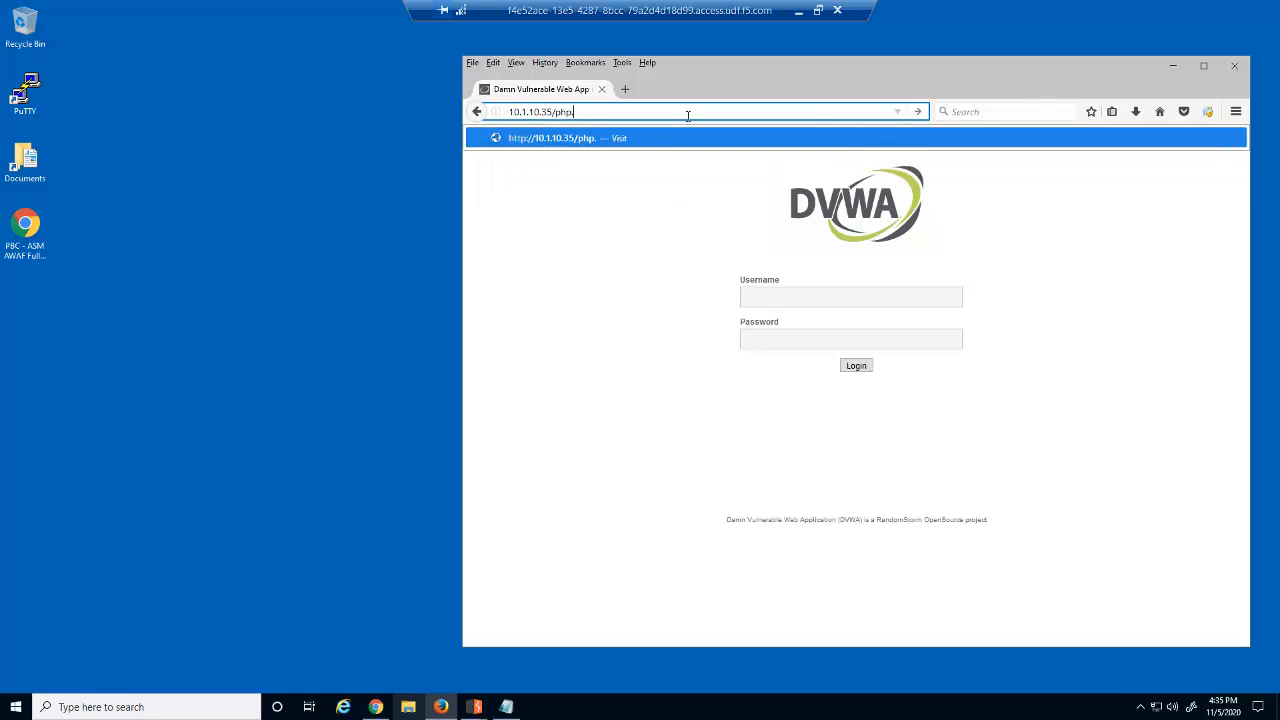
text(ini)
key(Return)
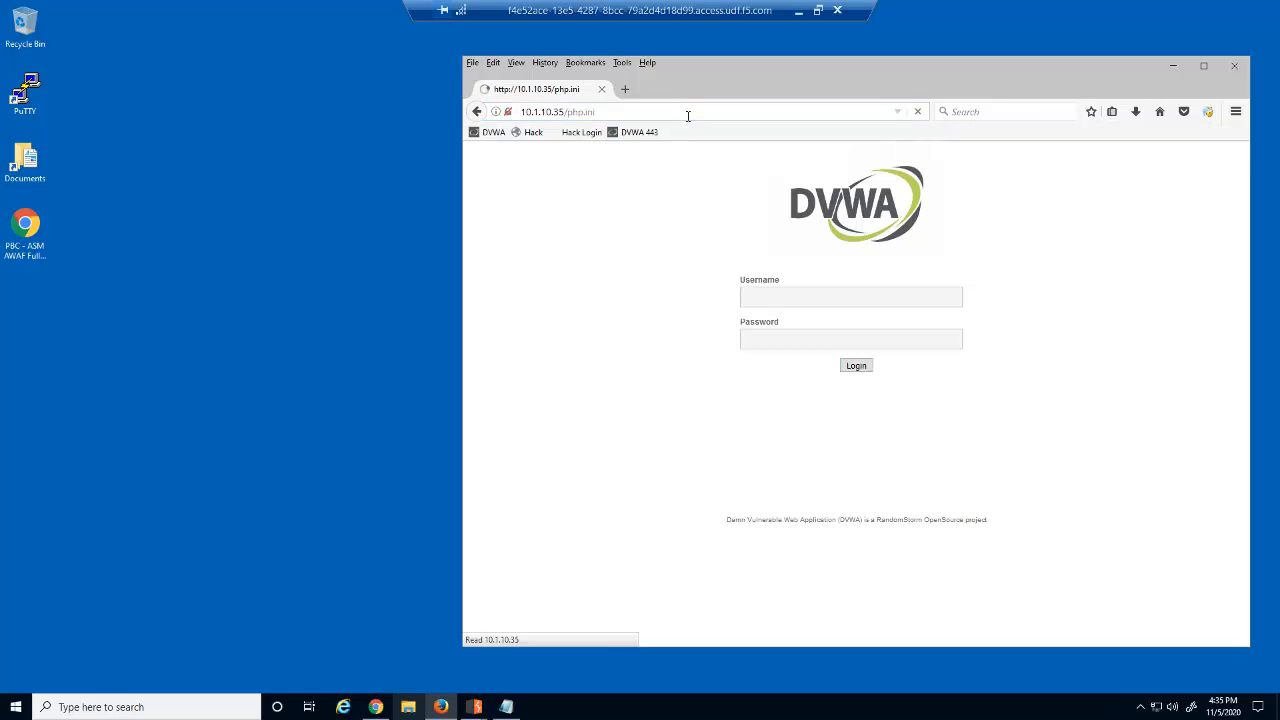
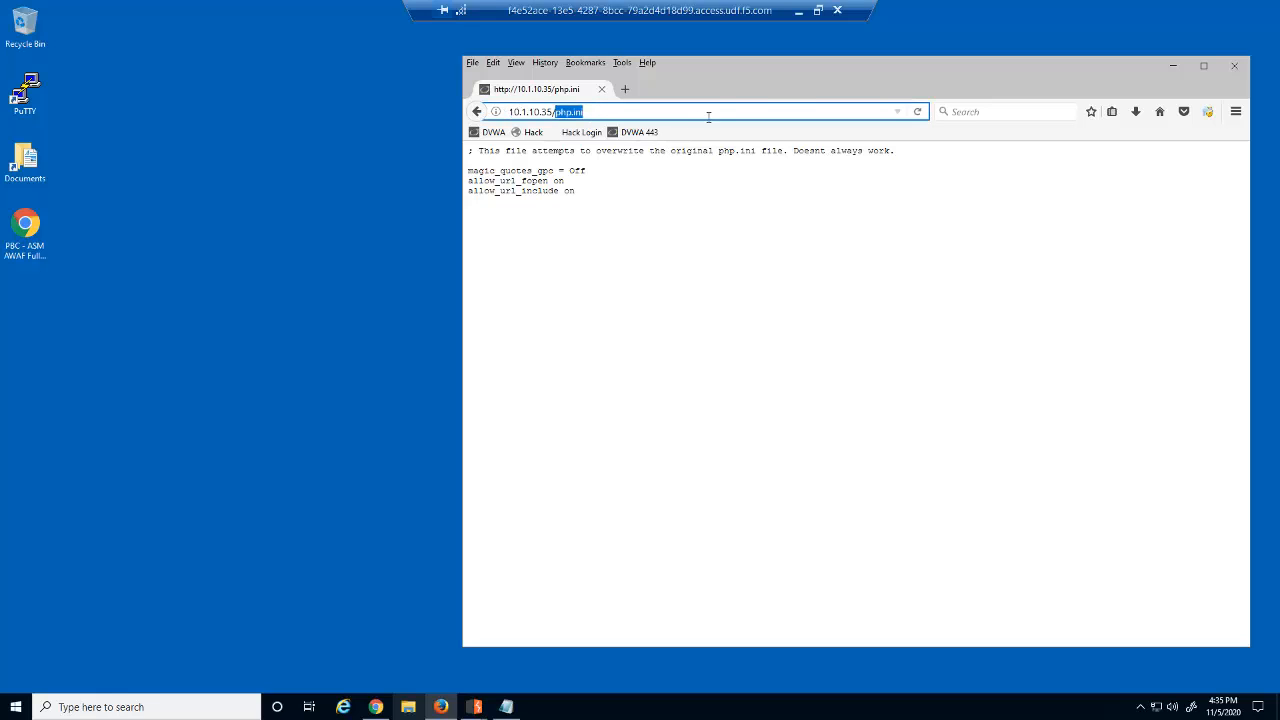
Open README.md on the 10.1.10.35 site and copy the default password from its Installation section
text(README.md)
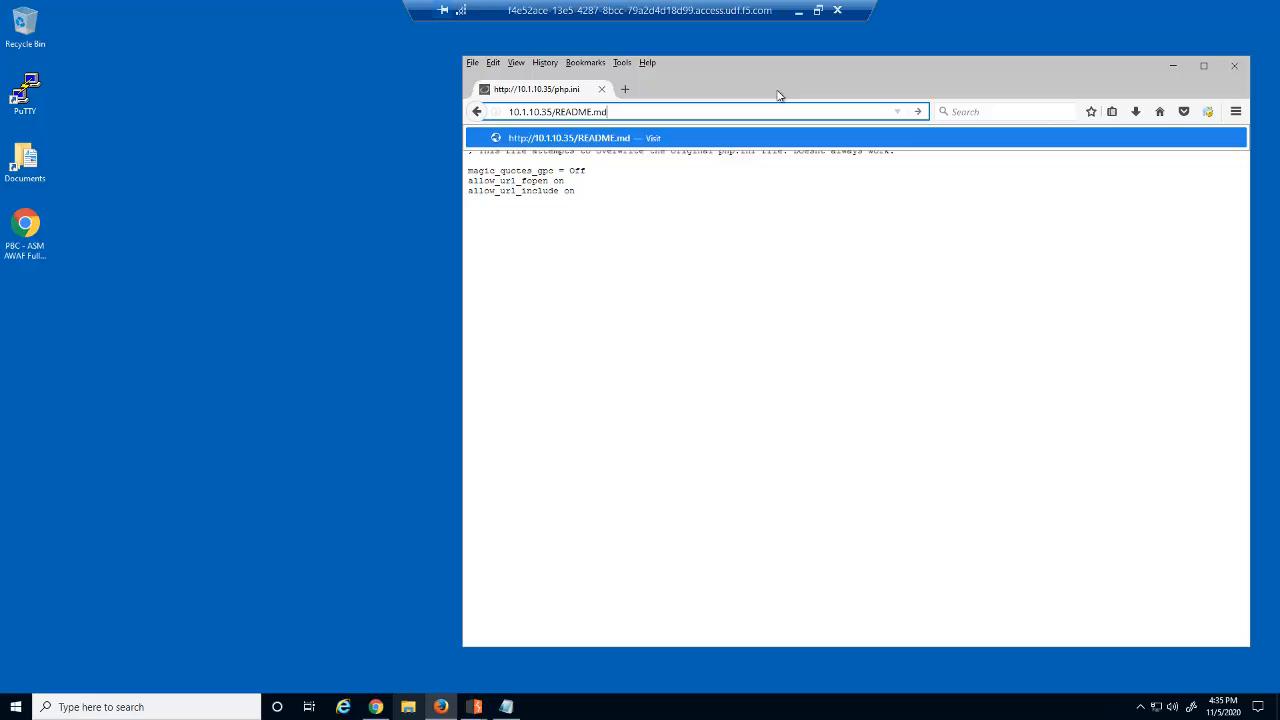
key(Return)
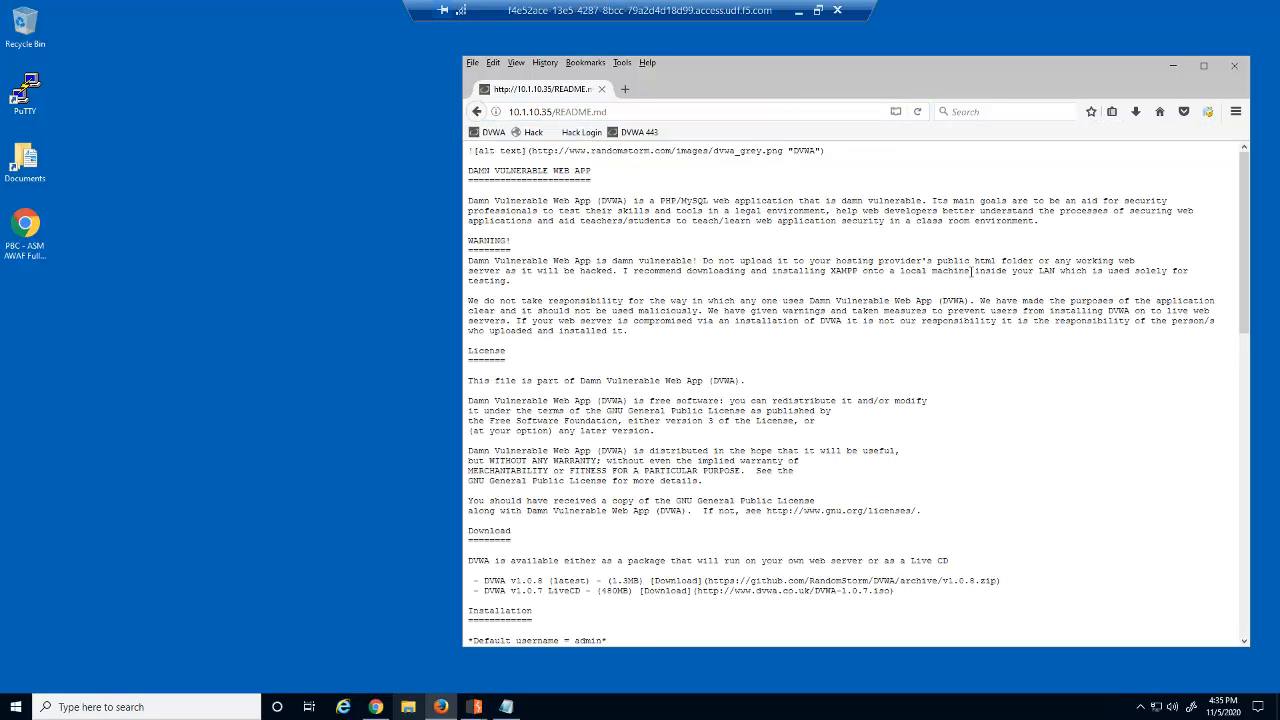
drag(1245, 300, 1241, 440)
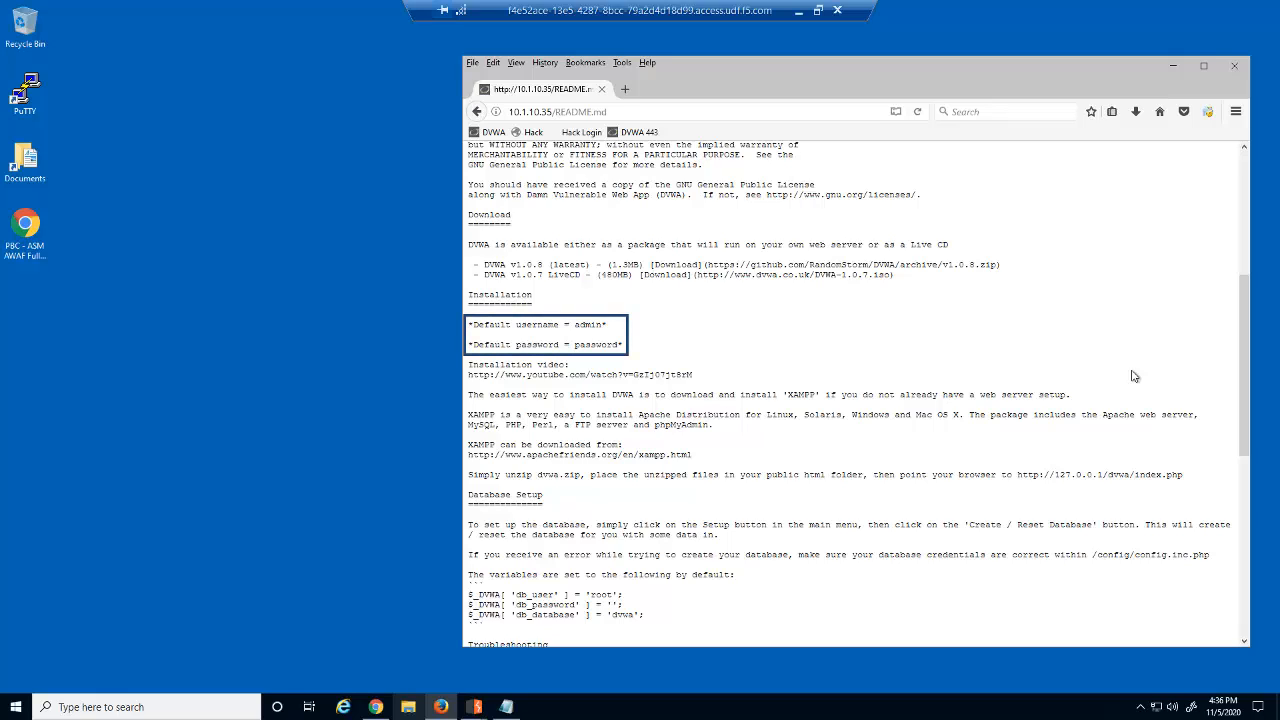
double_click(605, 346)
right_click(617, 346)
click(633, 356)
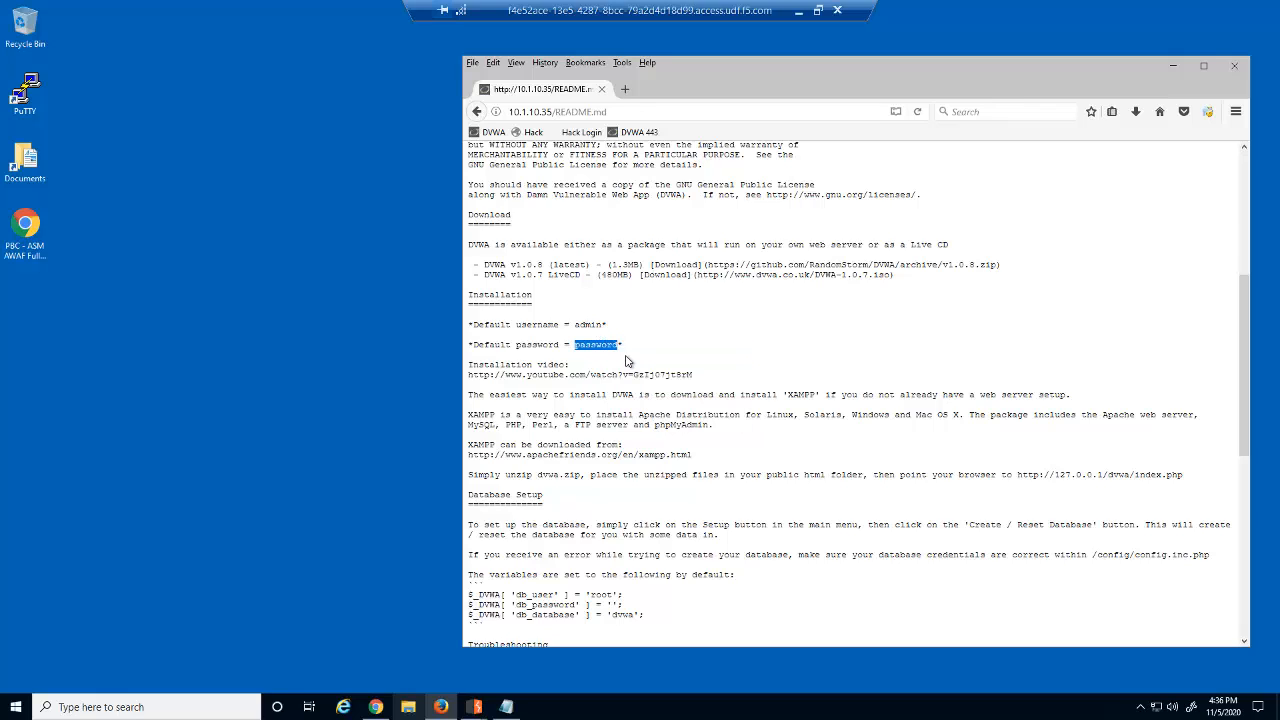
Open the bookmarked DVWA login page and log in as admin with the copied default password
click(493, 134)
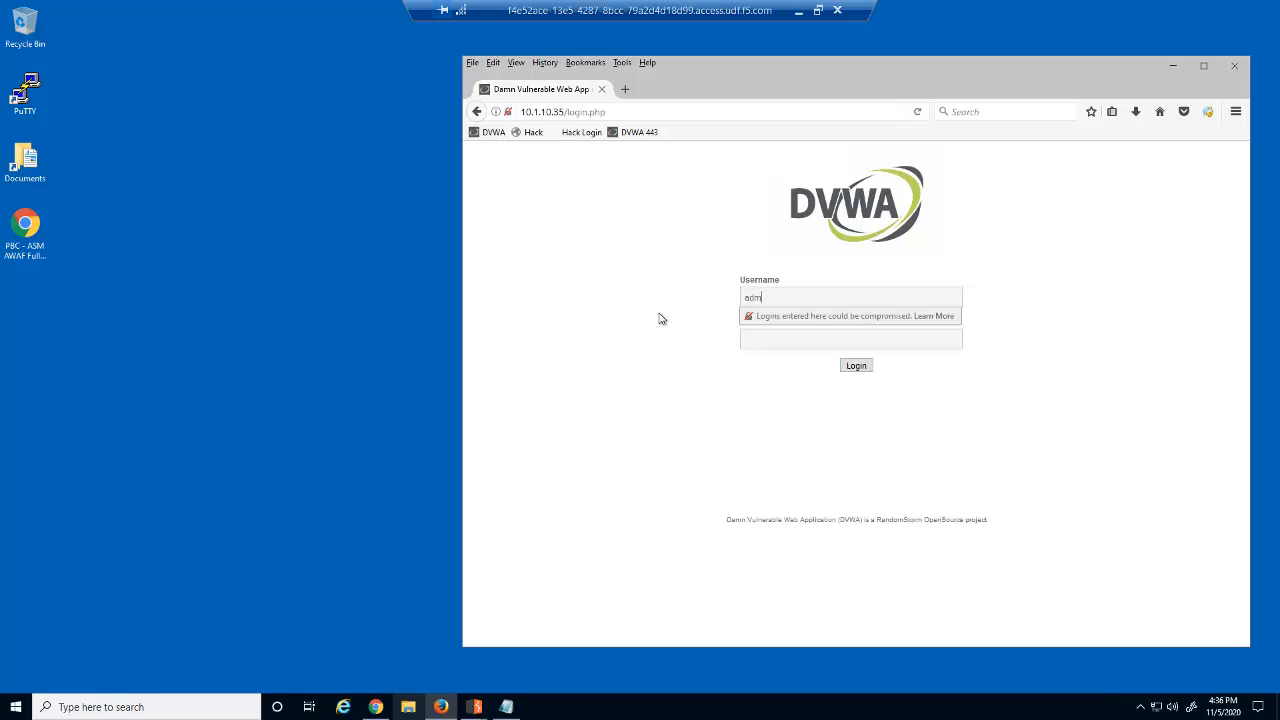
click(660, 318)
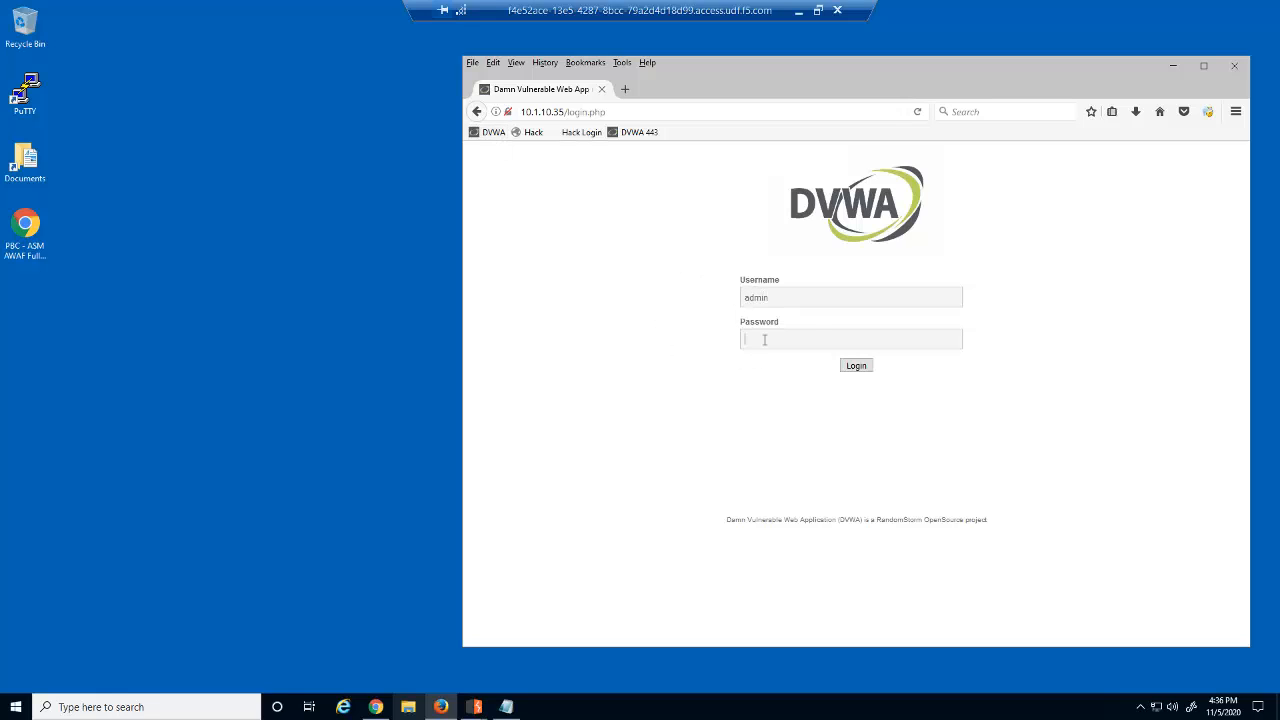
right_click(764, 340)
click(797, 397)
click(859, 366)
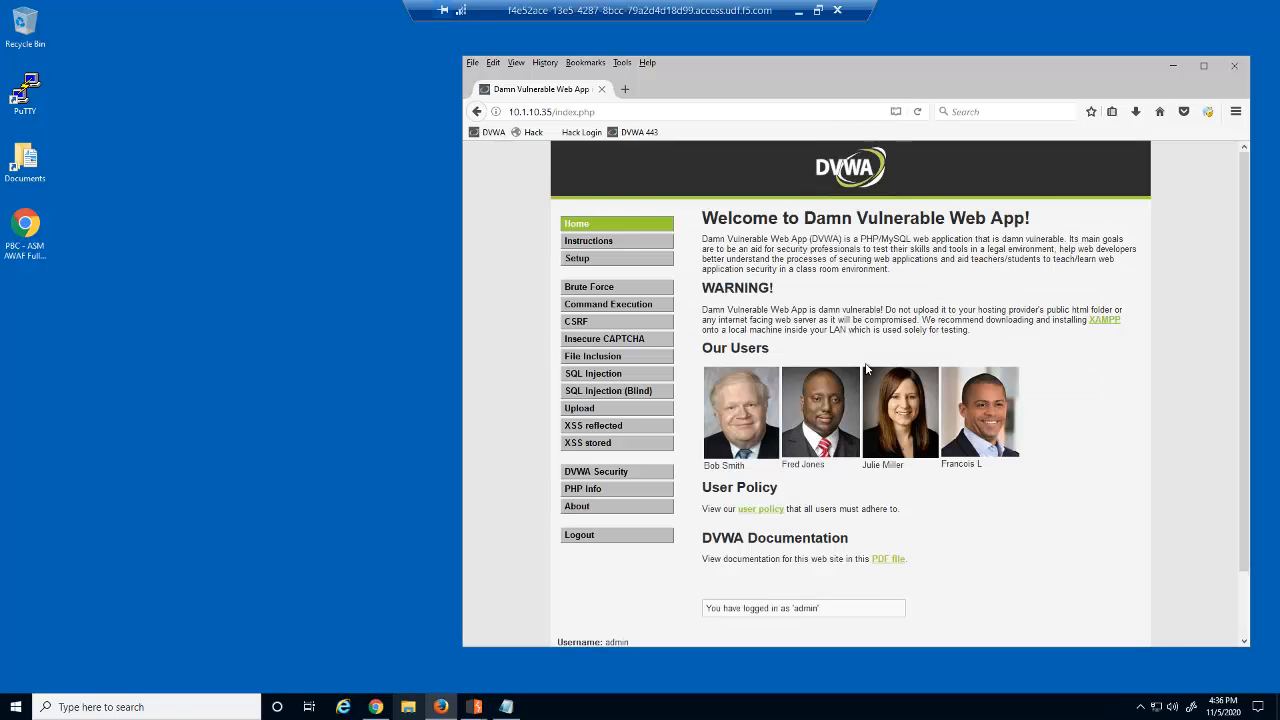
Review the DVWA home page down to its footer, log out and close the browser window
drag(1246, 437, 1250, 492)
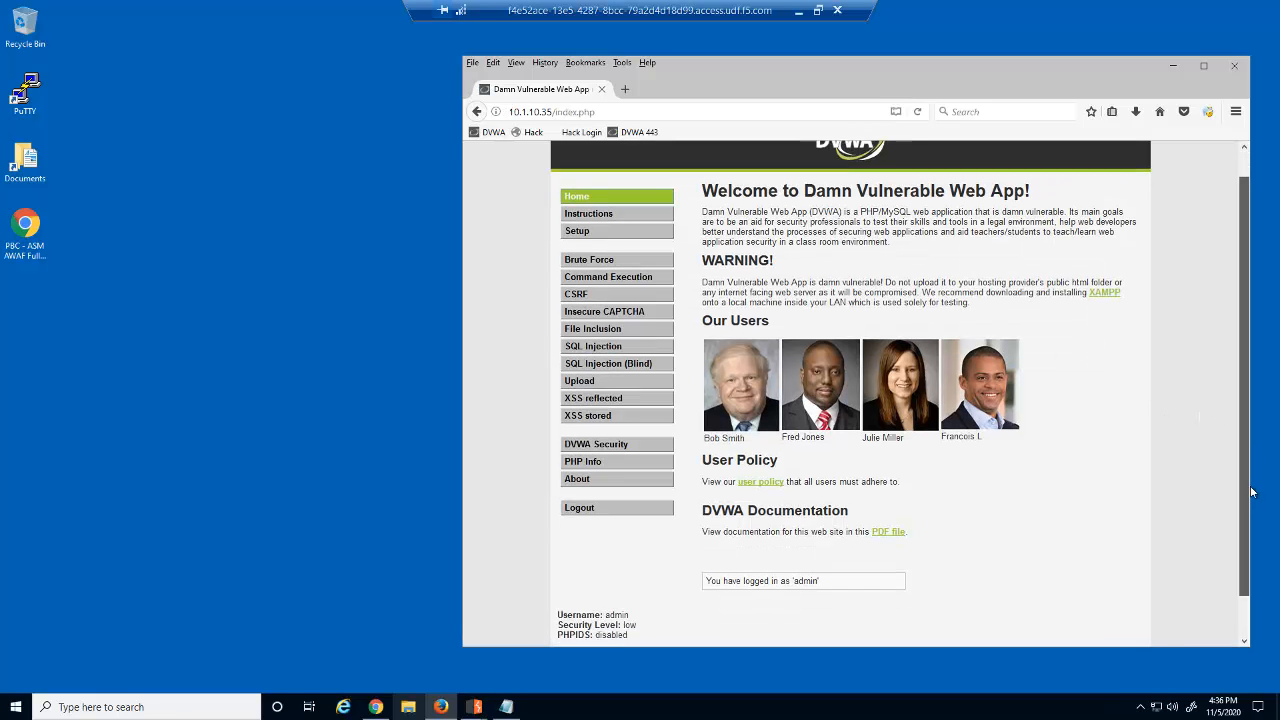
scroll(1152, 461, down, 1)
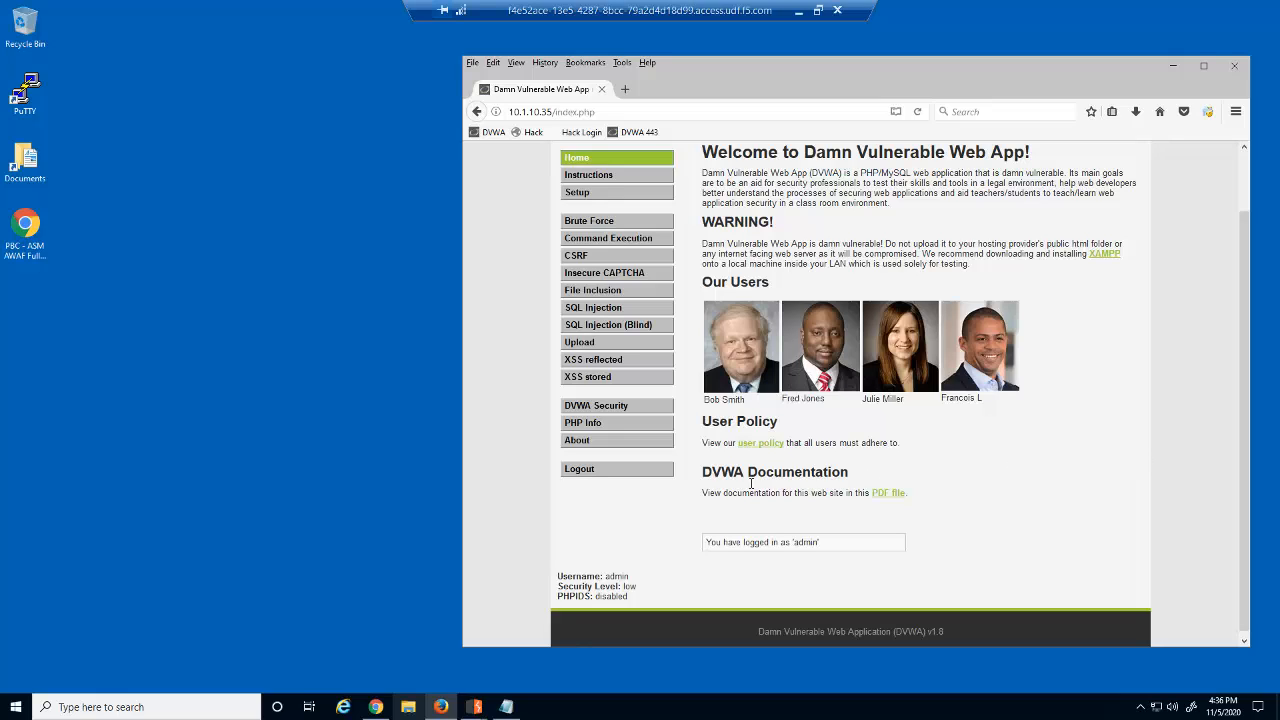
click(586, 470)
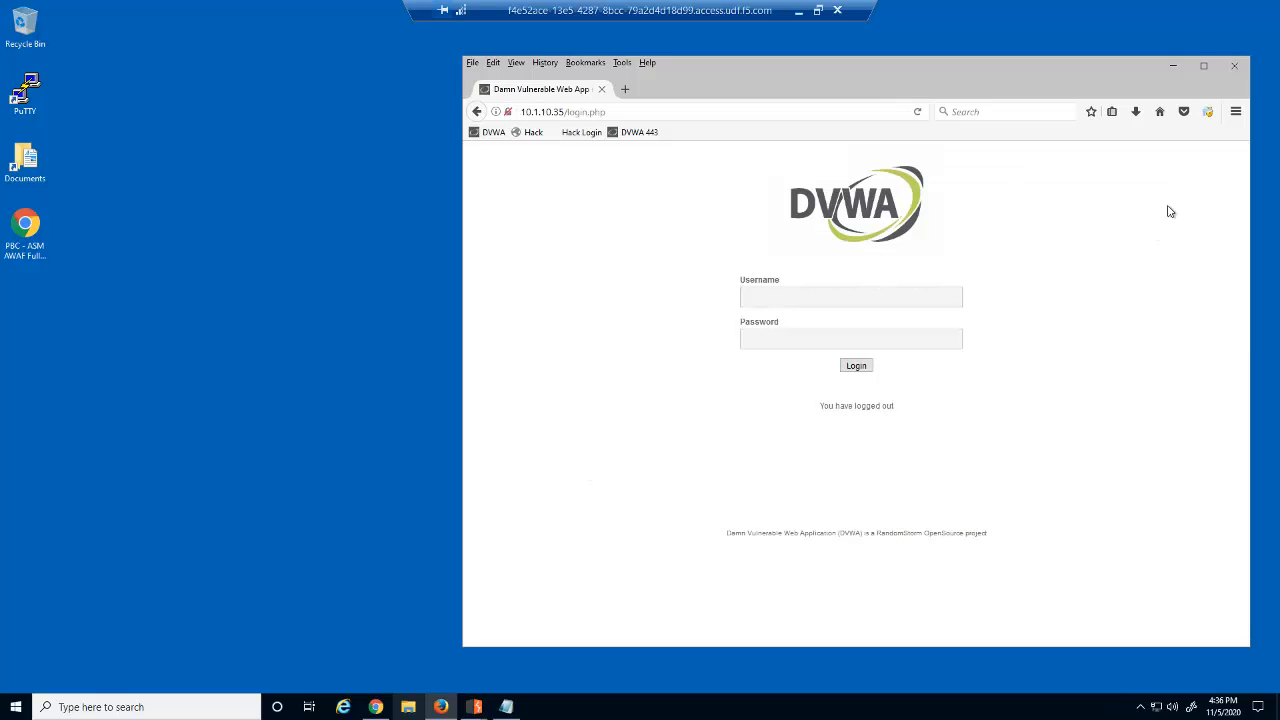
click(1234, 66)
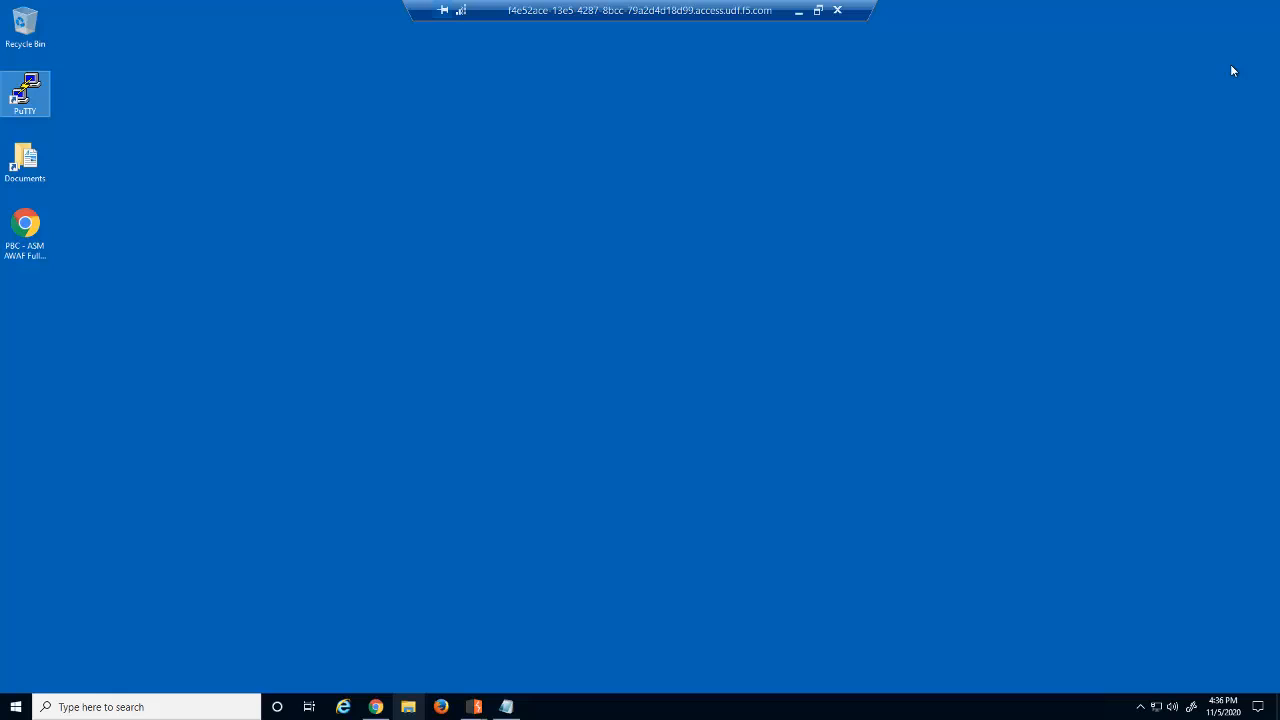
Switch to the BIG-IP configuration utility in Chrome and open the properties of the dvwa_virtual virtual server
click(375, 706)
click(112, 453)
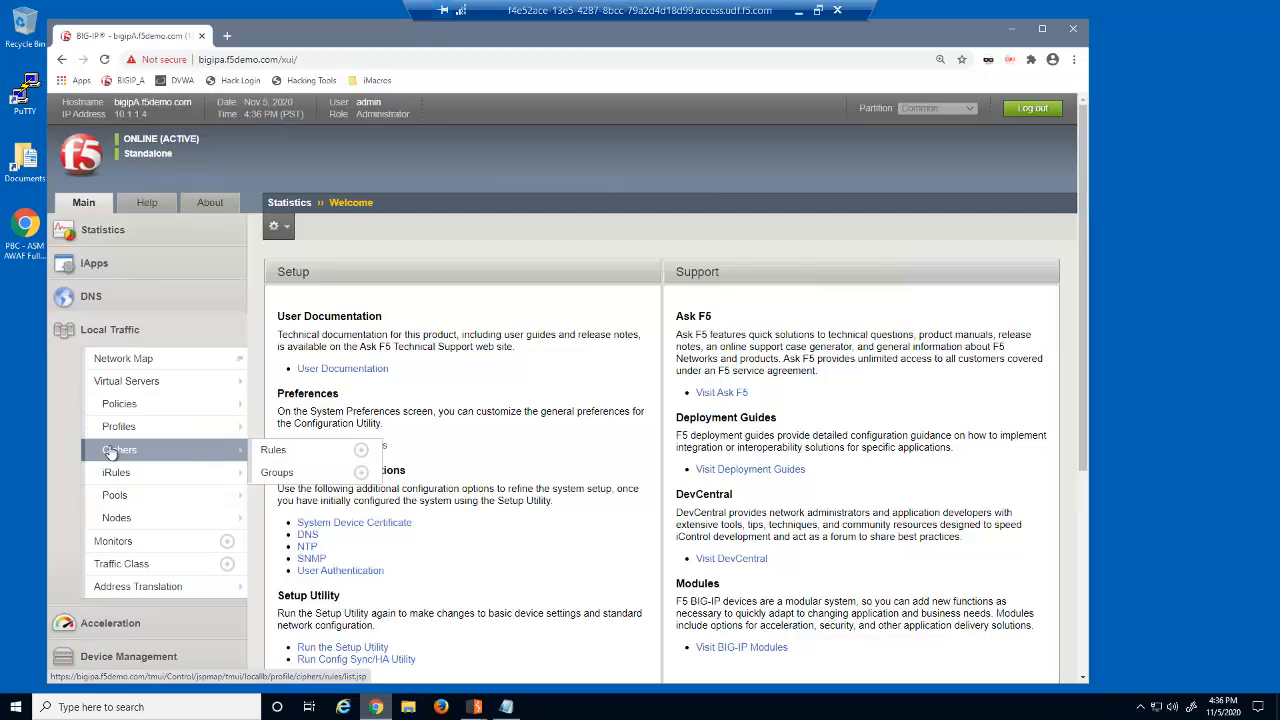
click(184, 391)
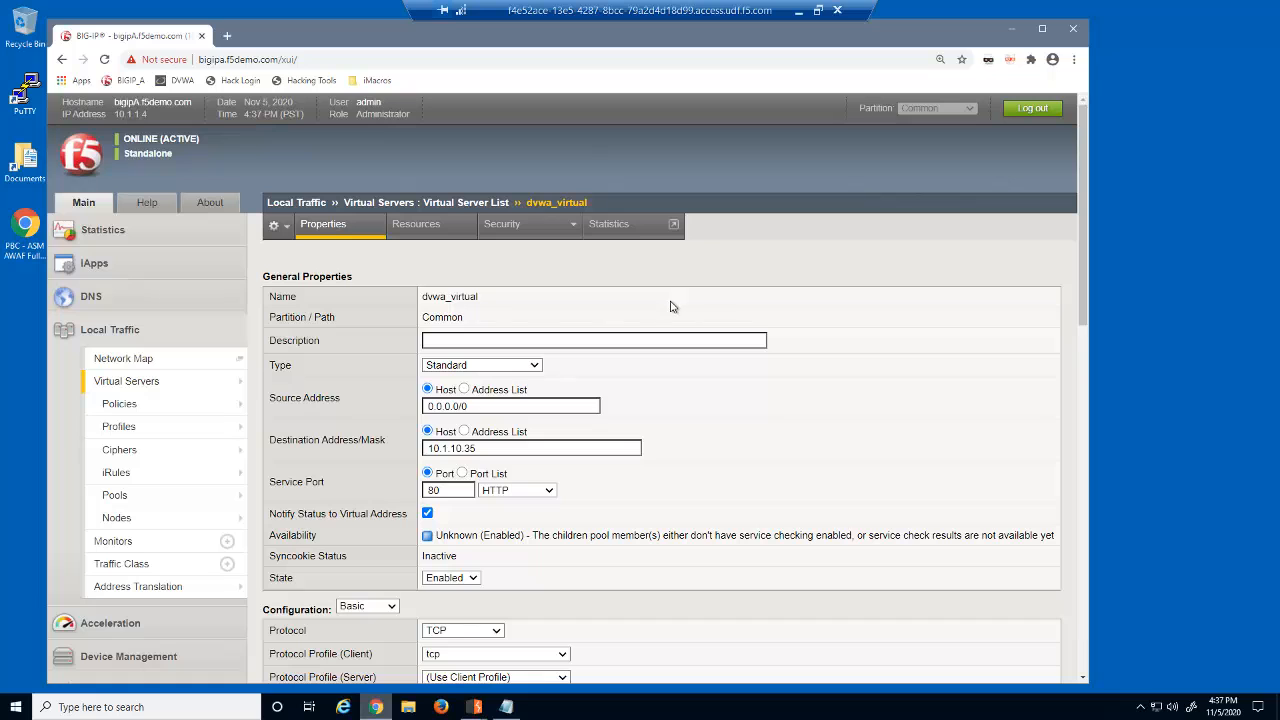
Open the list of application security policies
click(134, 332)
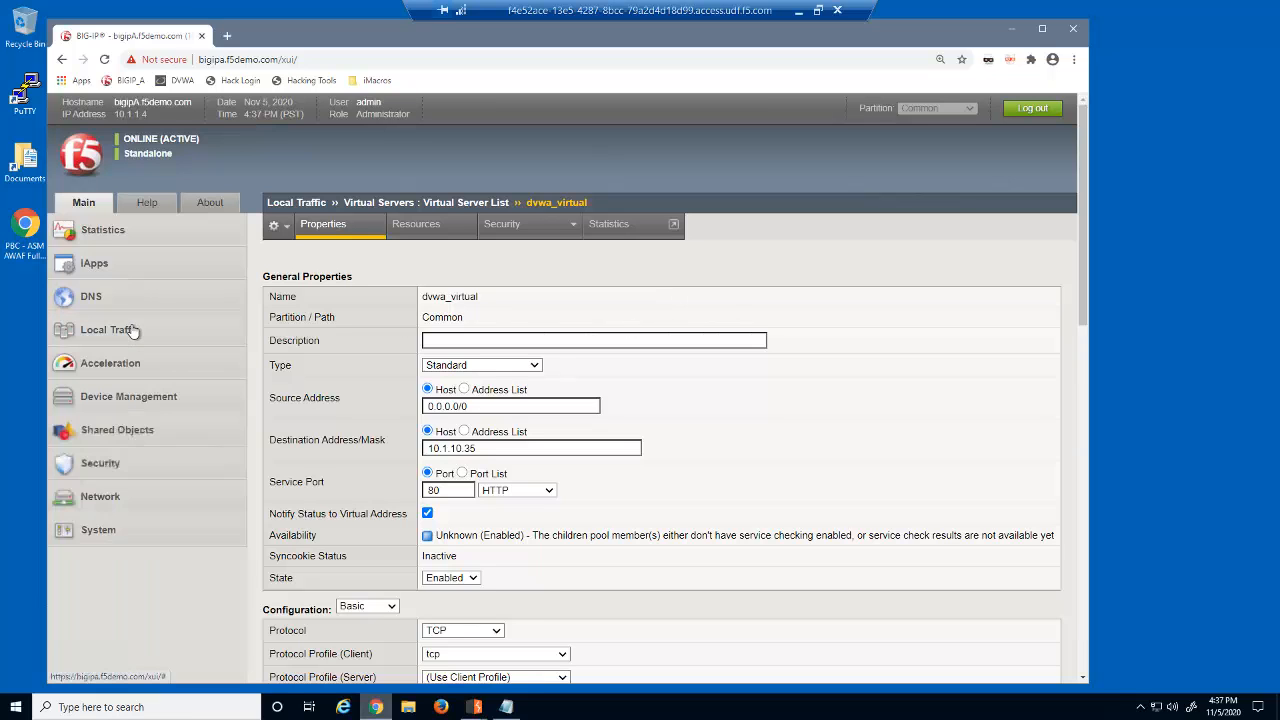
click(110, 465)
mouse_move(129, 534)
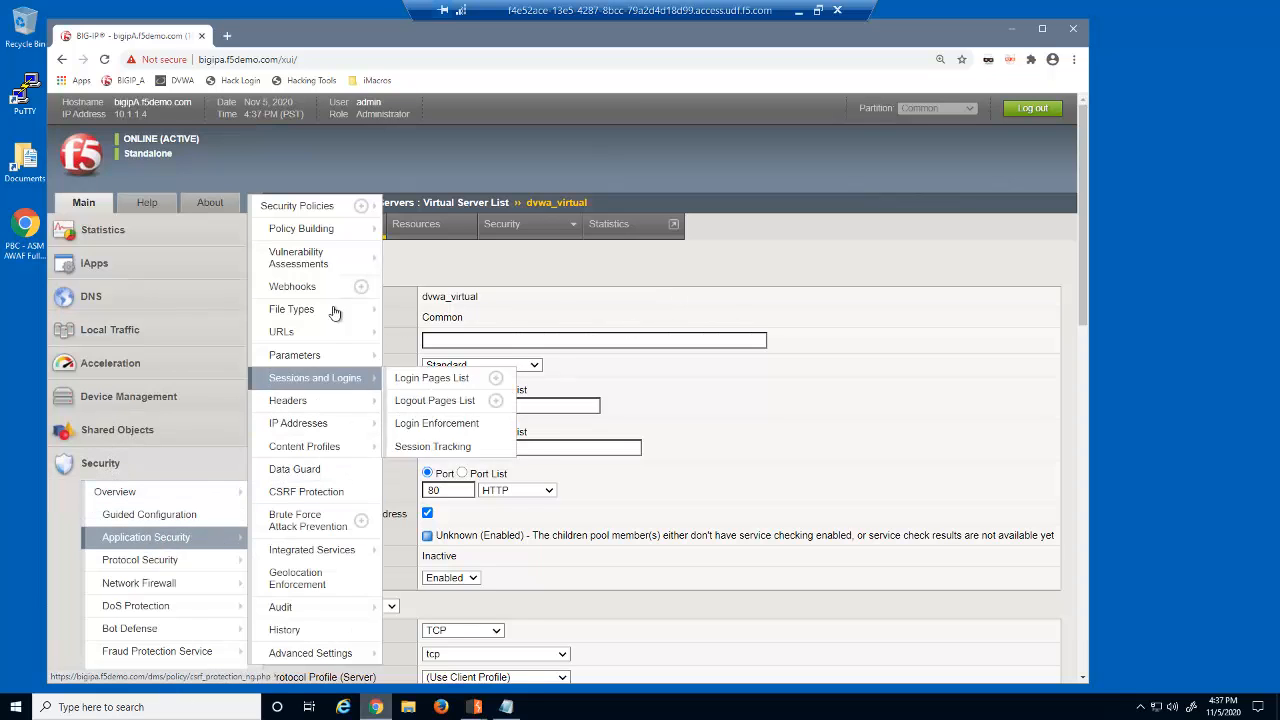
mouse_move(333, 207)
click(406, 206)
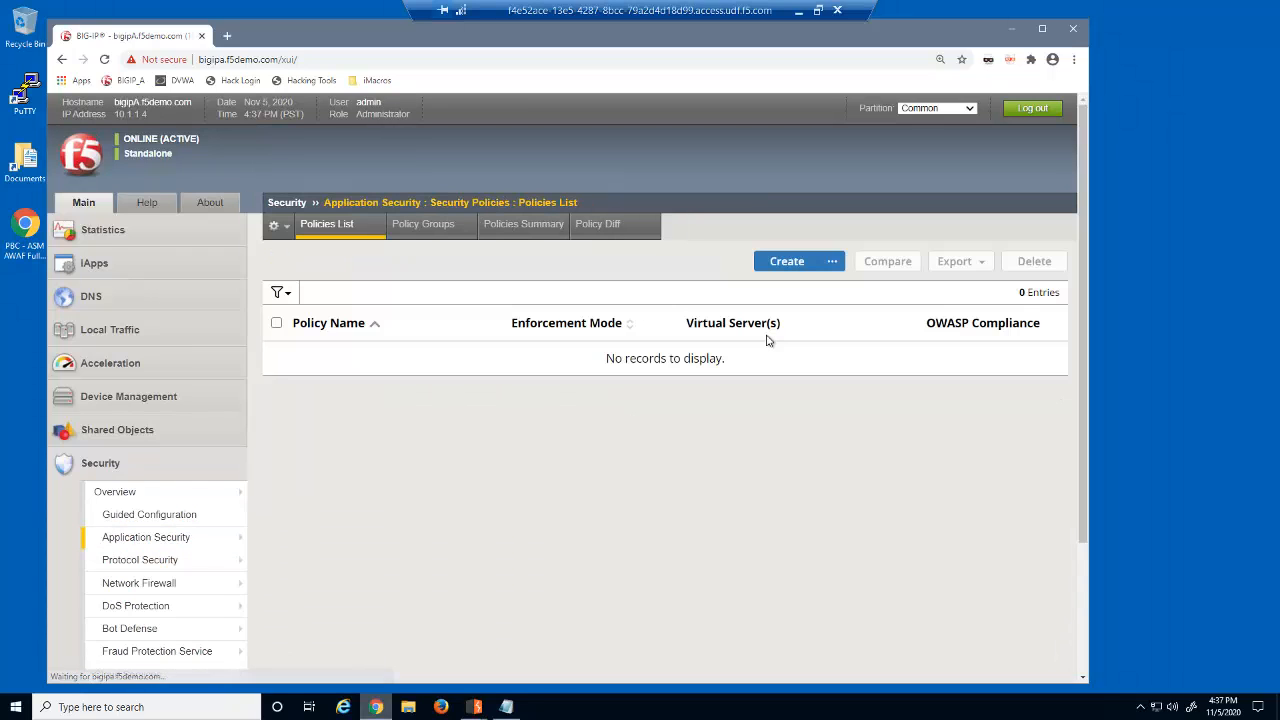
Start a new security policy named dvwa_security_policy, keeping the Fundamental policy template
click(798, 264)
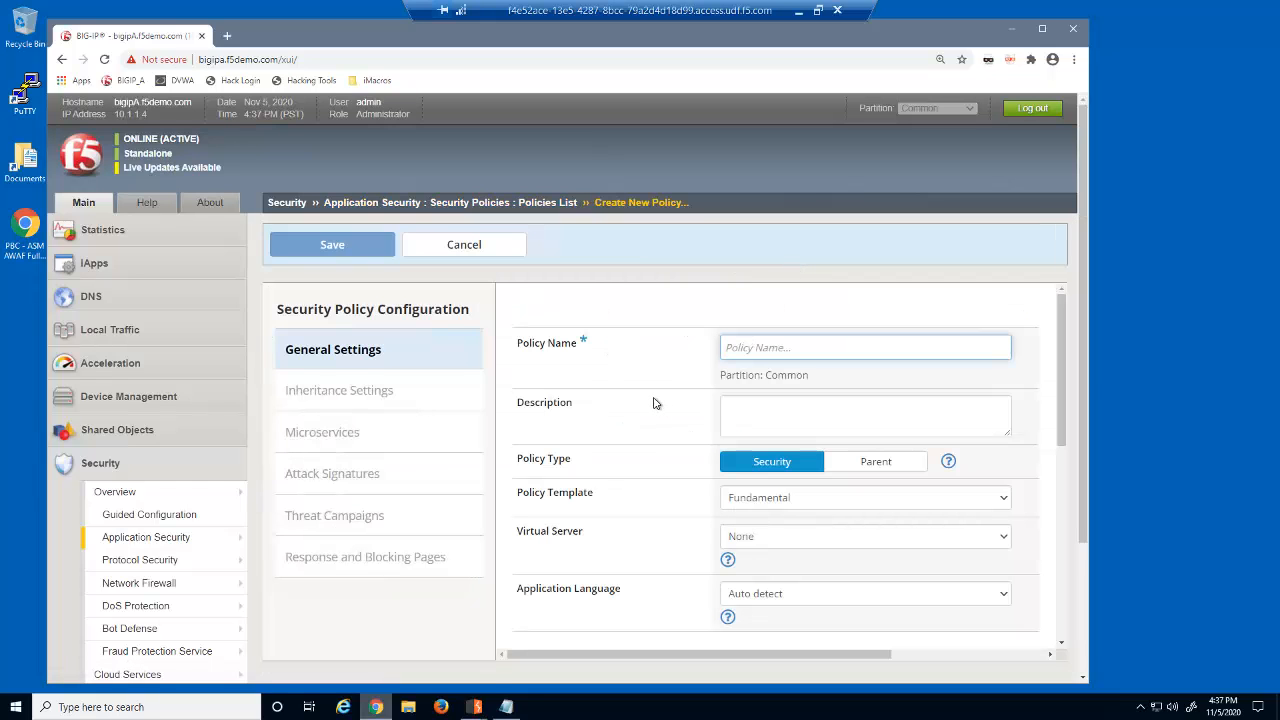
text(dvwa_securi)
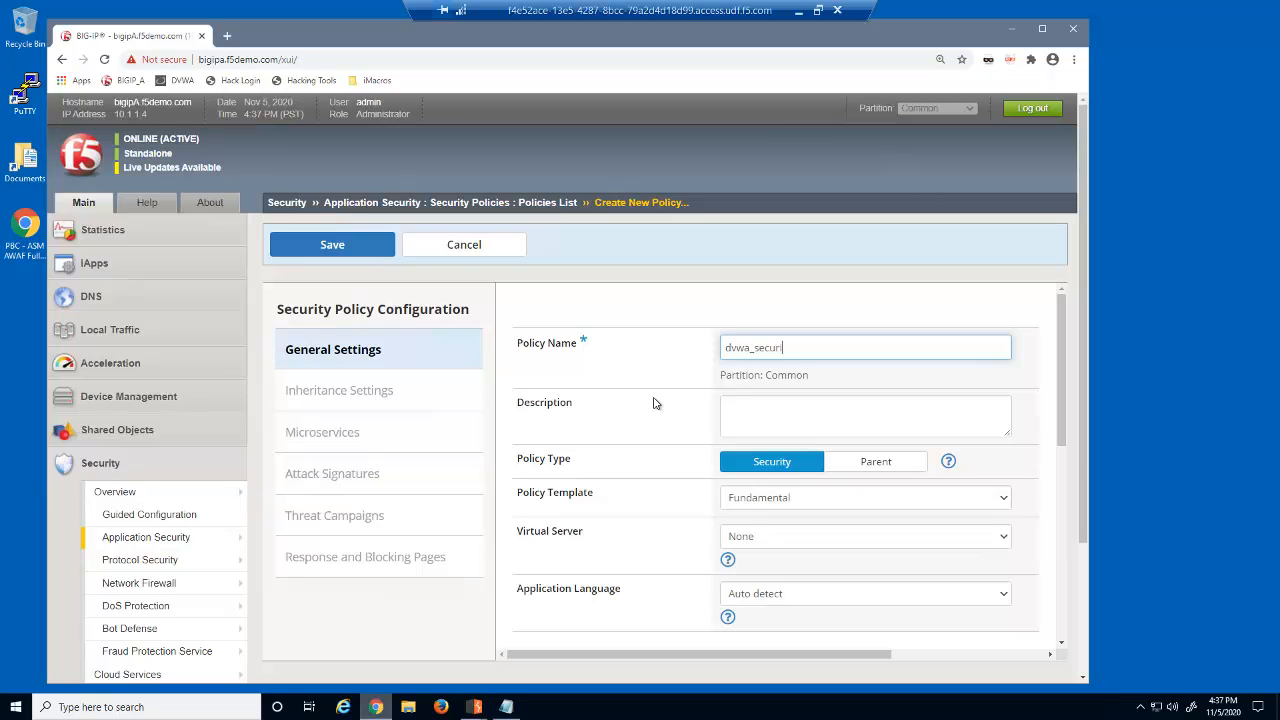
text(ty_policy)
click(1003, 505)
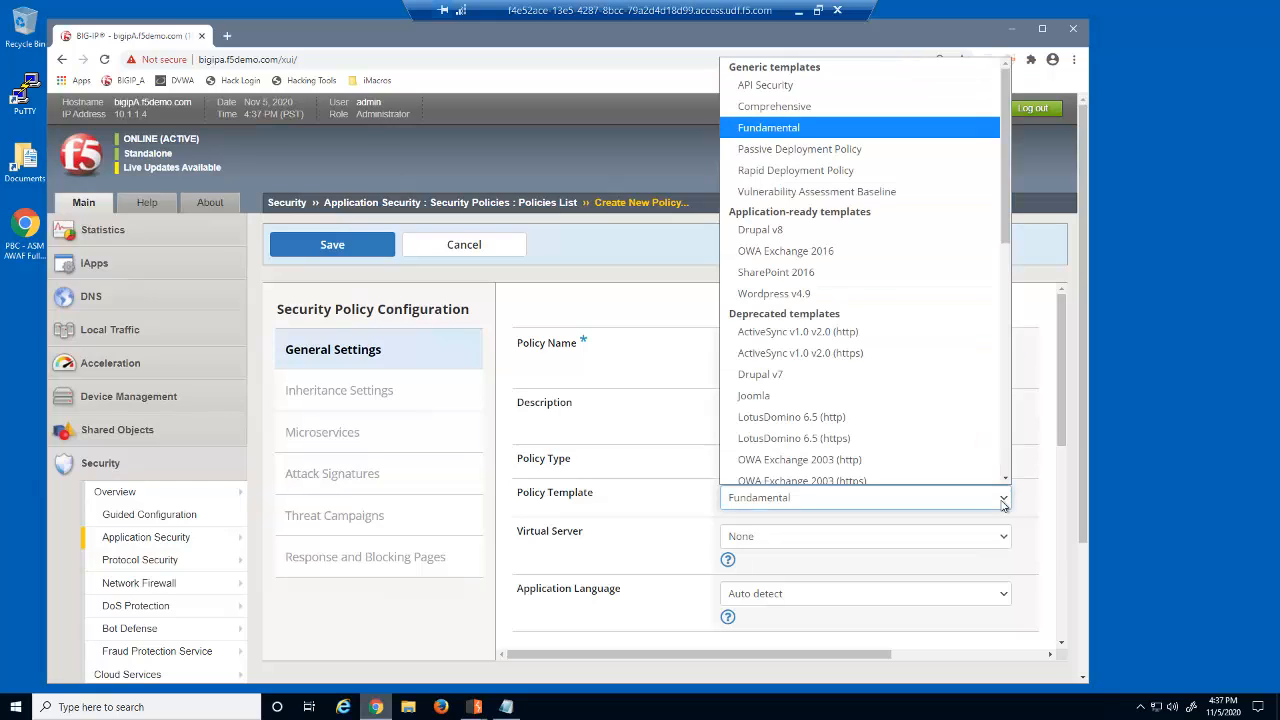
click(1003, 505)
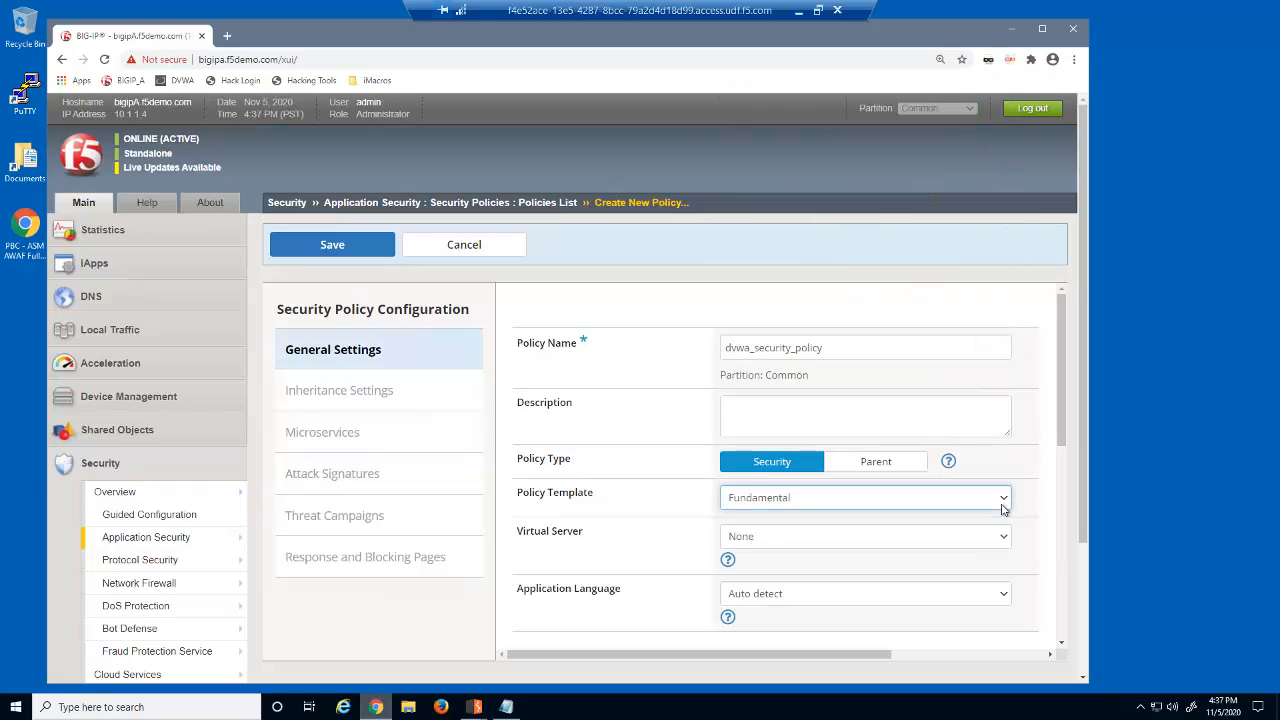
Assign the new policy to the dvwa_virtual (HTTP) virtual server and set its application language to Unicode (utf-8)
click(1001, 540)
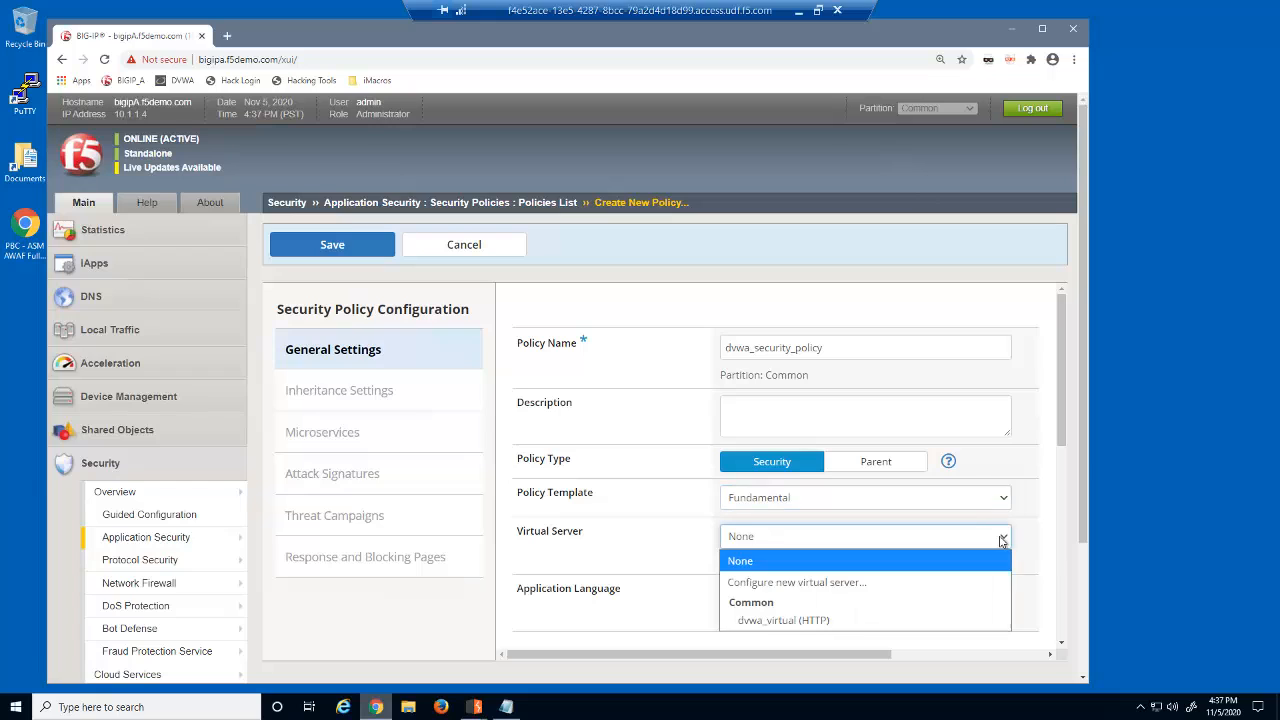
click(966, 620)
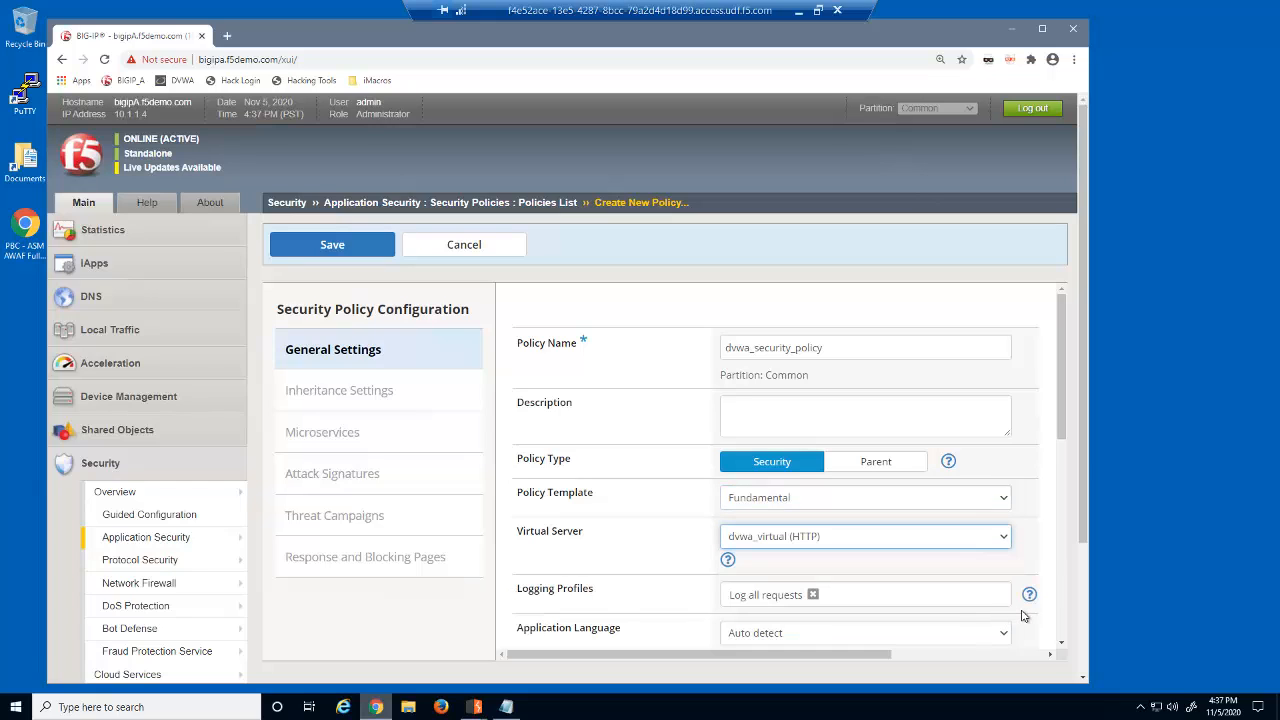
click(1004, 634)
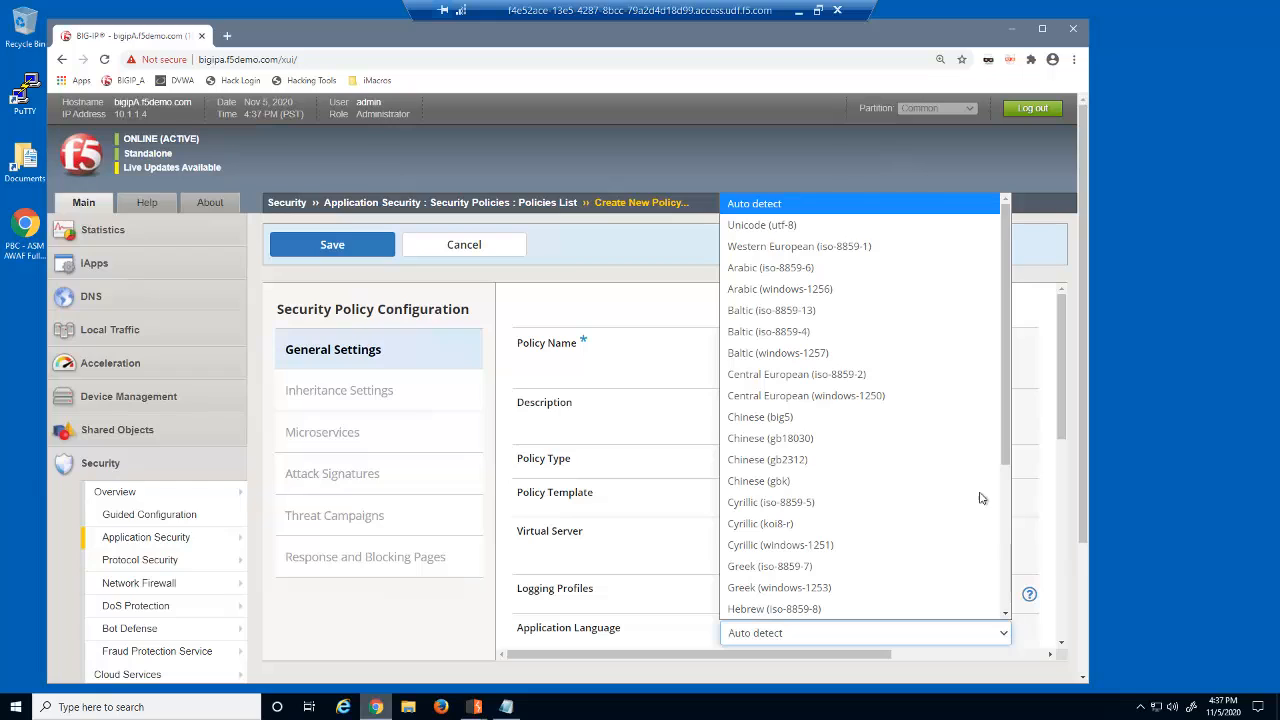
click(884, 229)
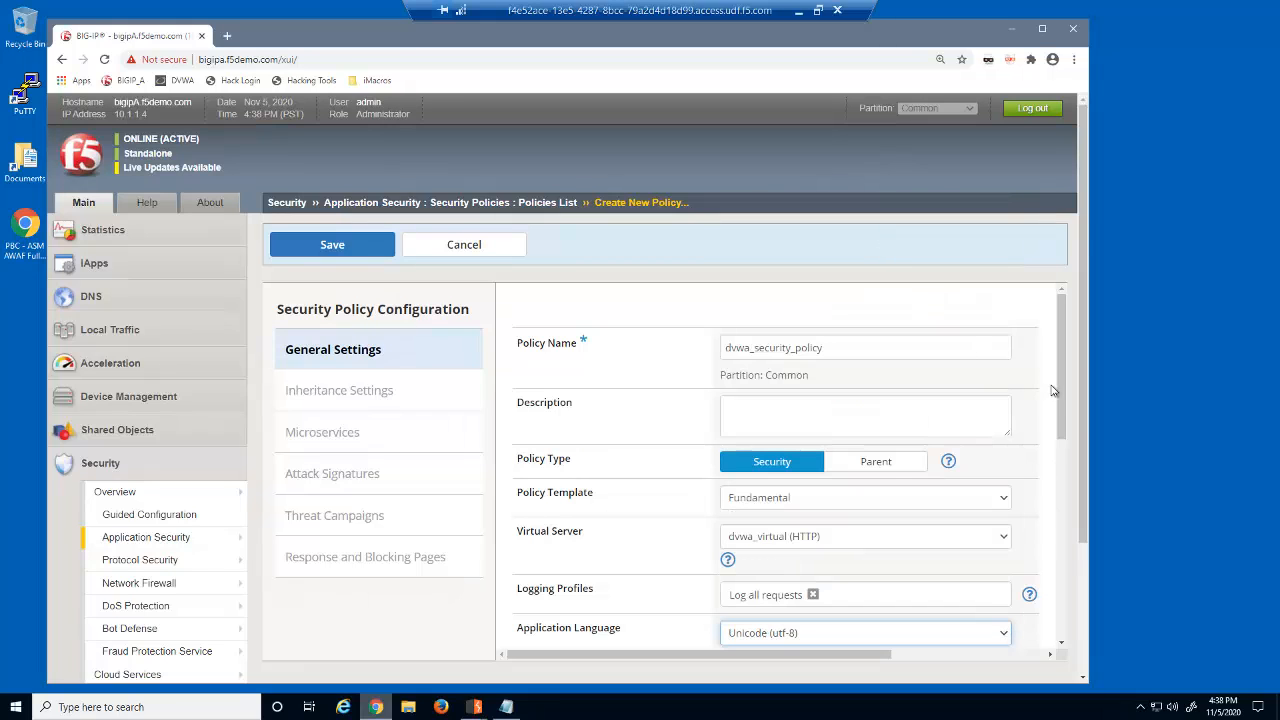
Add 10.1.10.0 with netmask 255.255.255.0 to the policy's trusted IP addresses and save the new policy
scroll(1065, 467, down, 1)
scroll(1065, 467, down, 4)
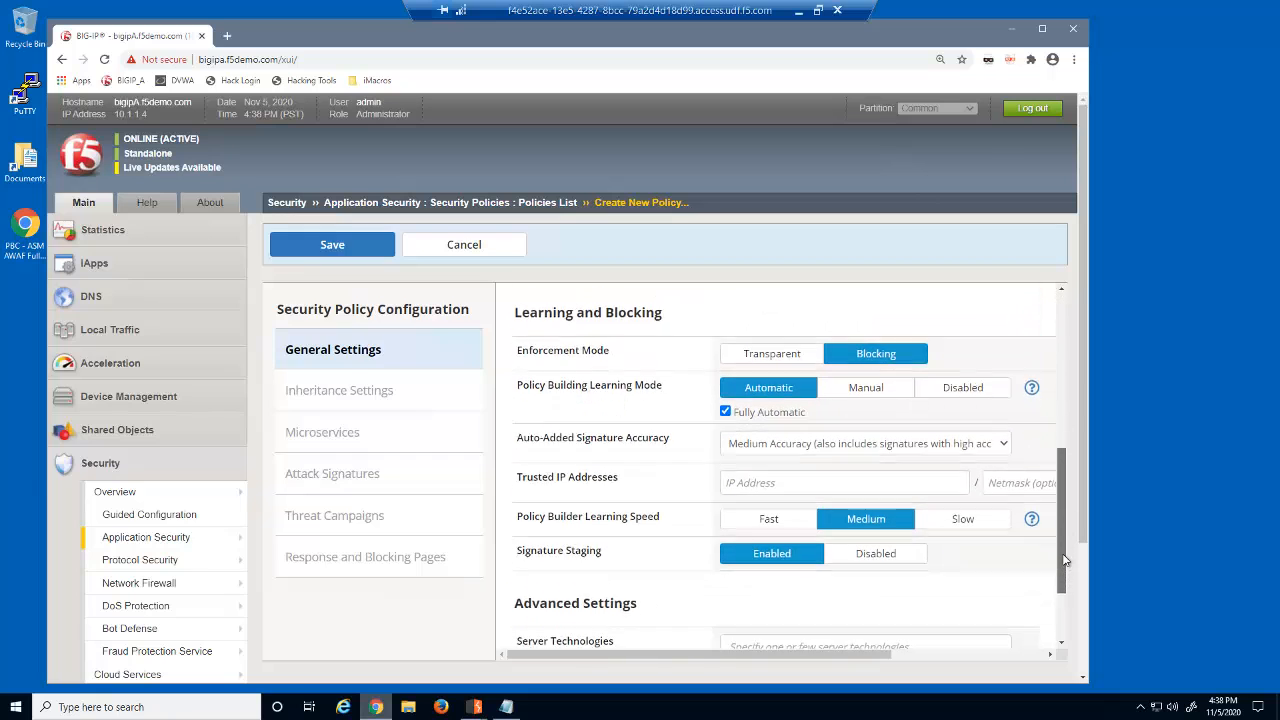
click(921, 474)
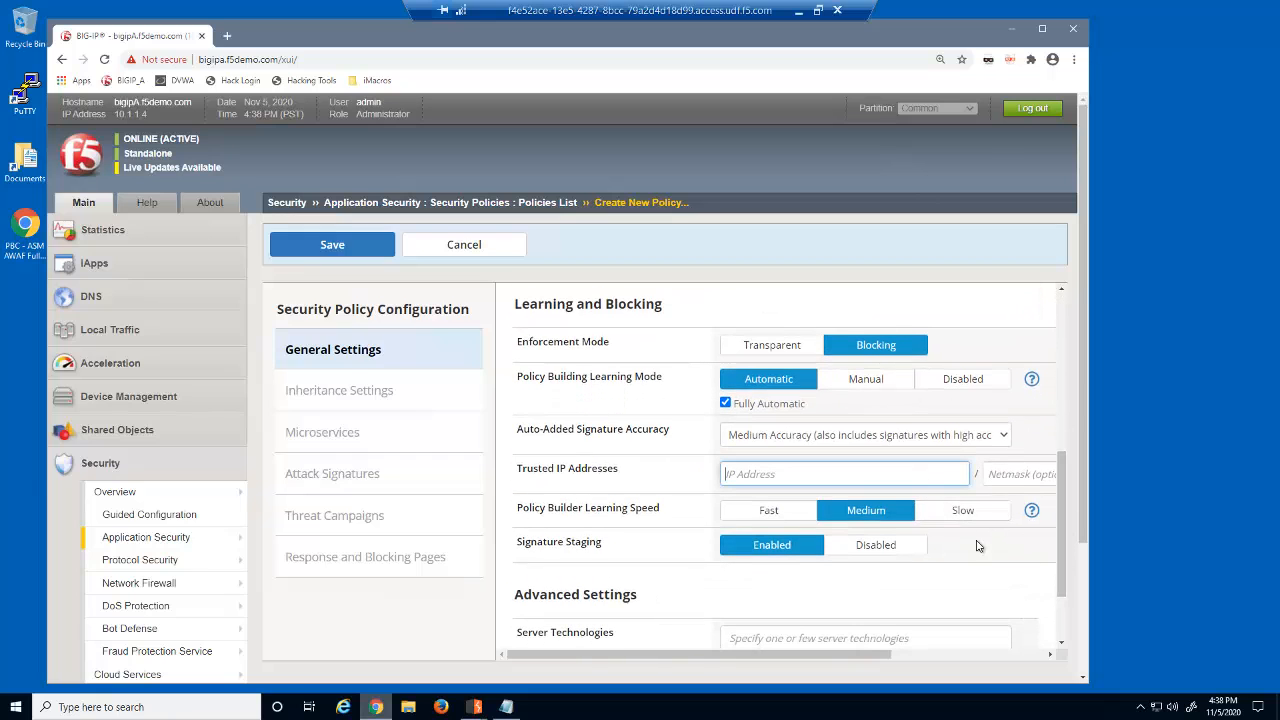
text(10.1.10.0)
key(Tab)
text(2)
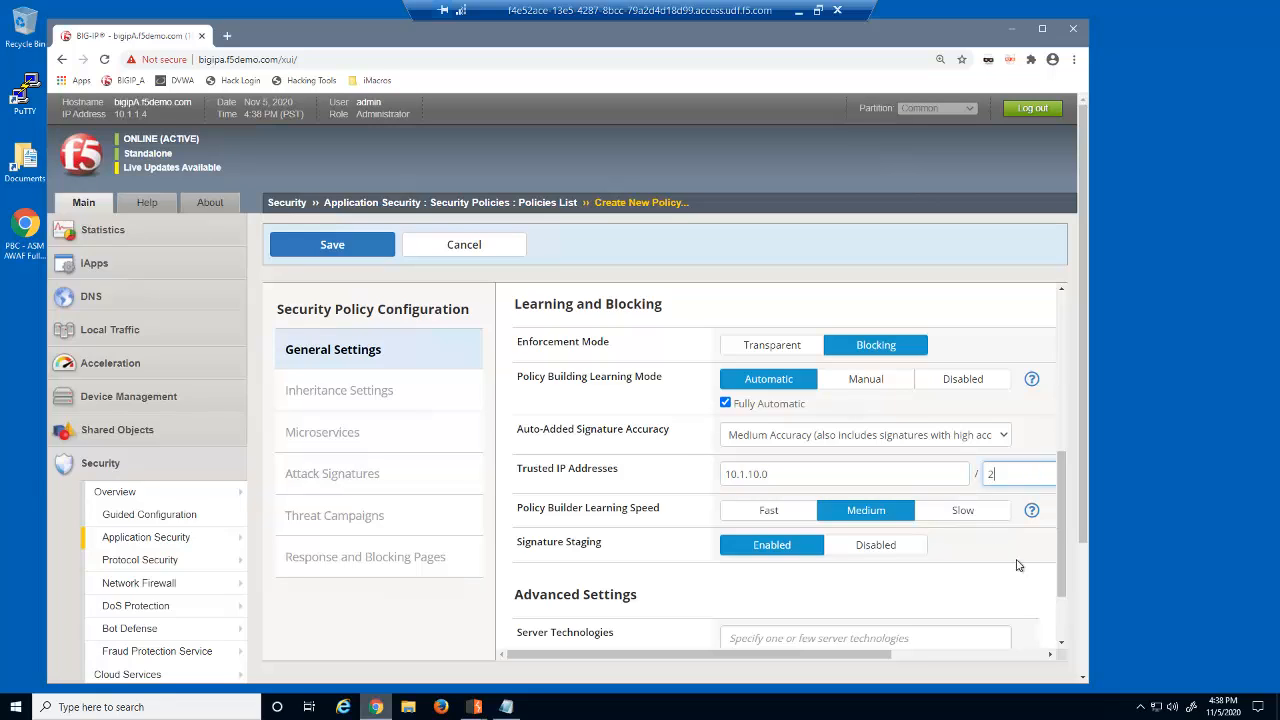
text(55.255.255.0)
drag(892, 657, 1050, 657)
click(1029, 480)
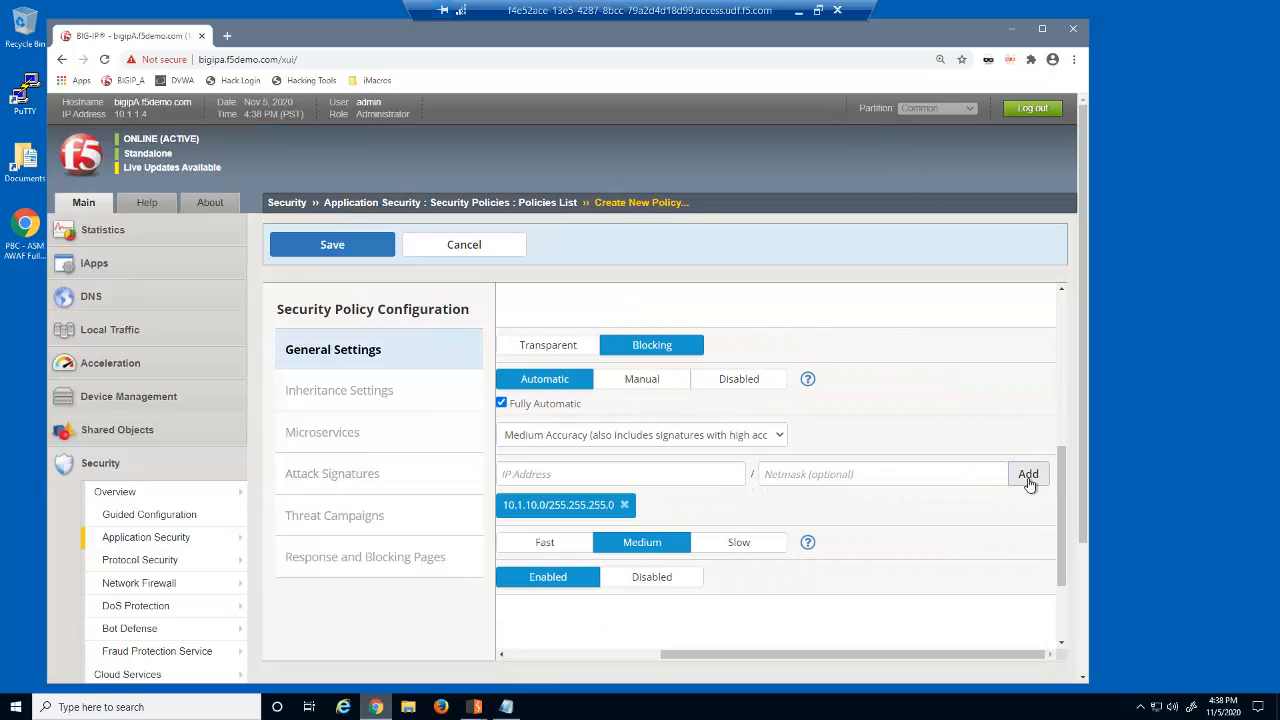
click(362, 250)
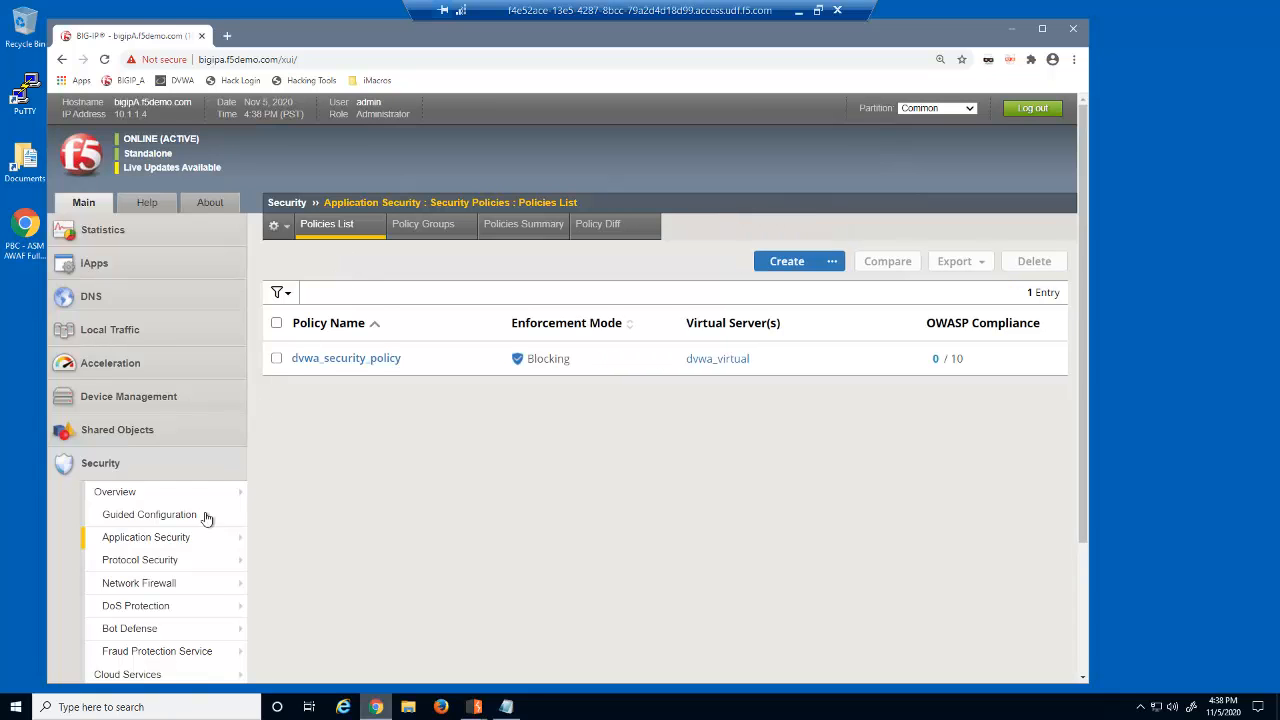
Open the Learning and Blocking Settings of dvwa_security_policy and expand the File Types section
mouse_move(186, 537)
mouse_move(355, 232)
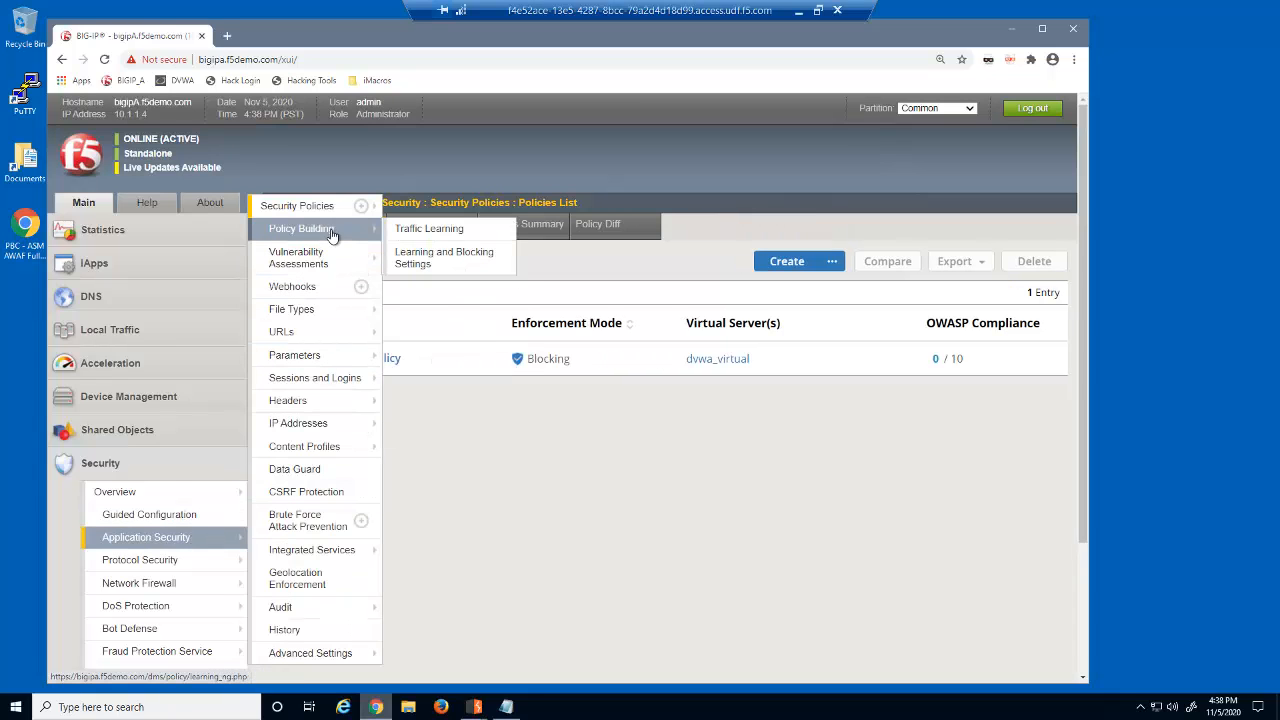
click(432, 260)
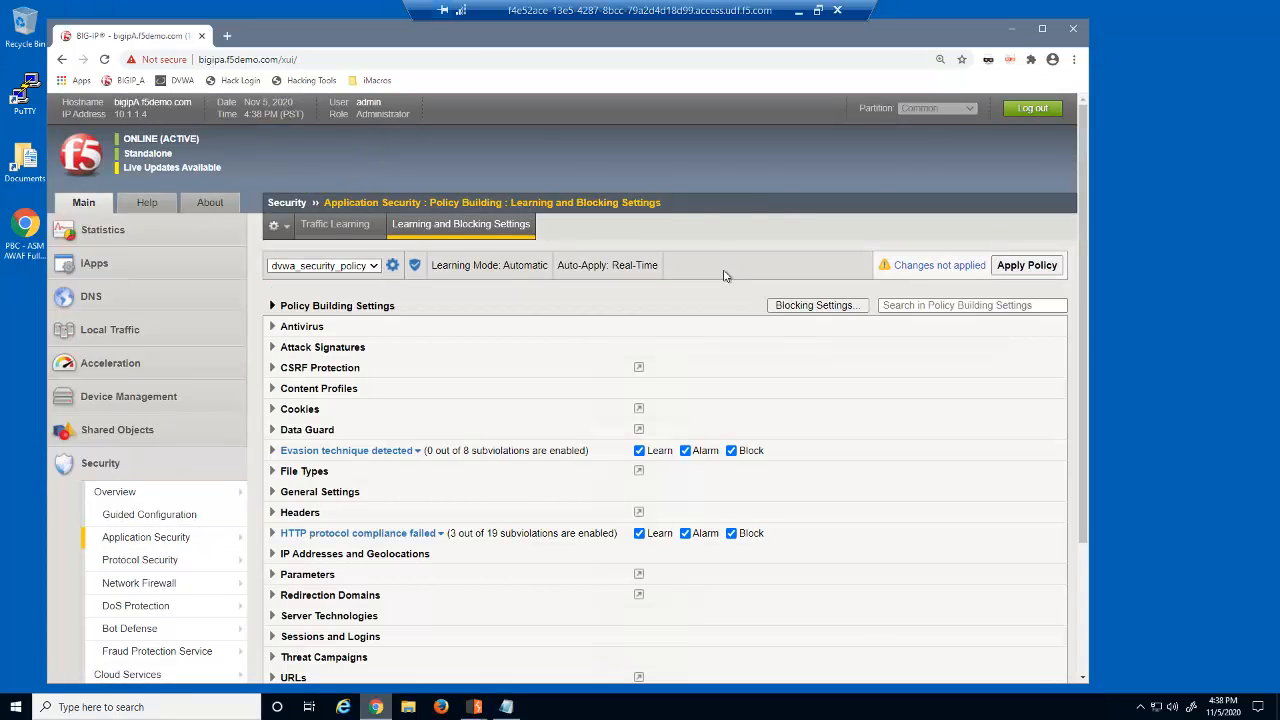
click(274, 471)
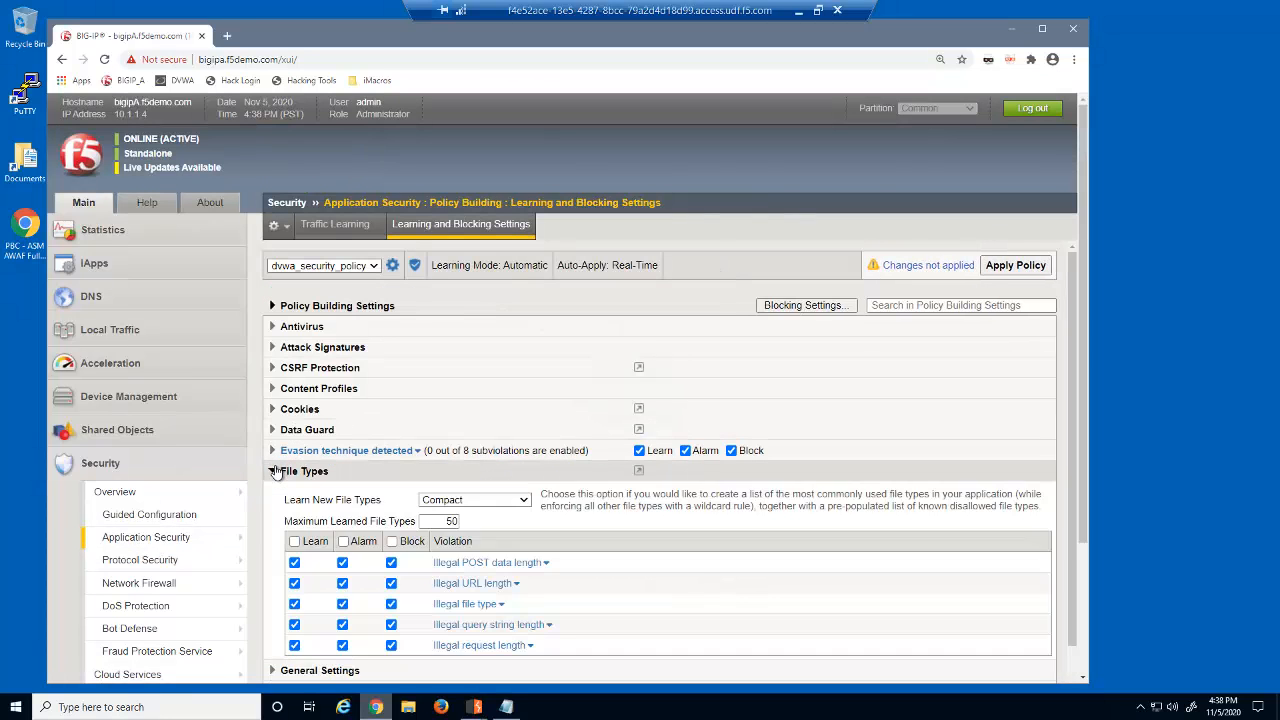
Set Learn New File Types to Always and collapse the File Types section
click(523, 501)
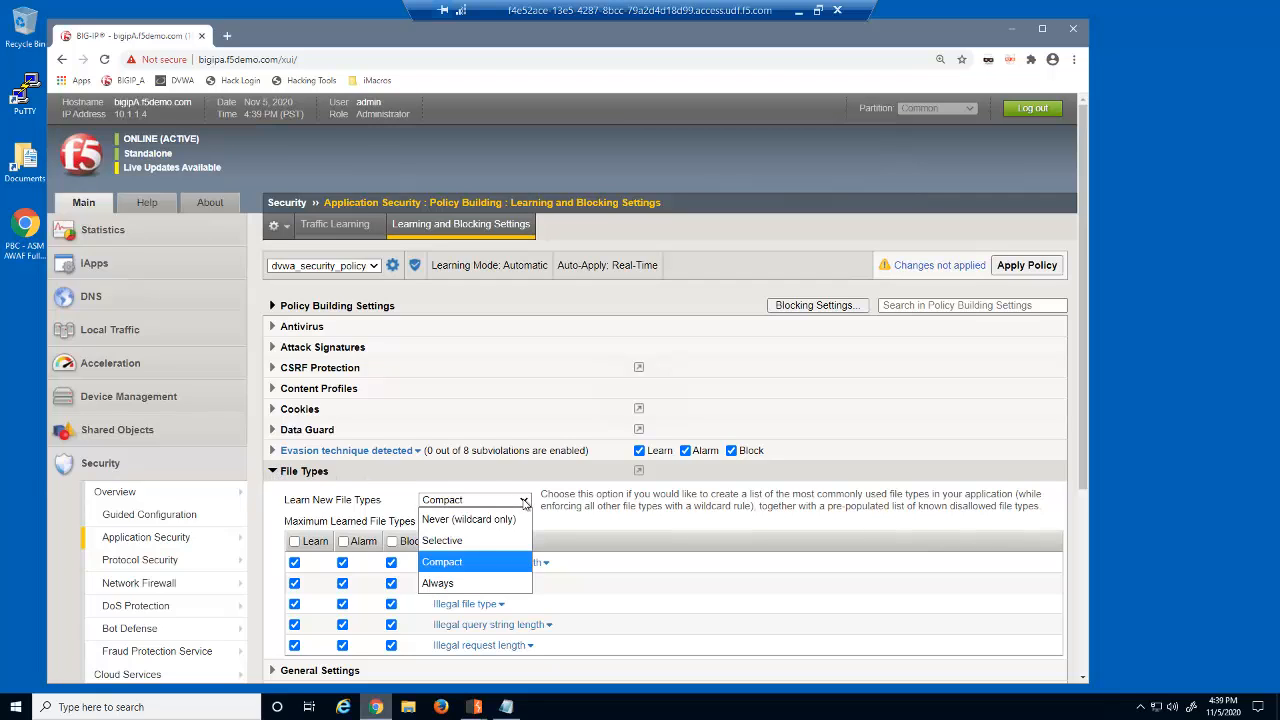
click(507, 584)
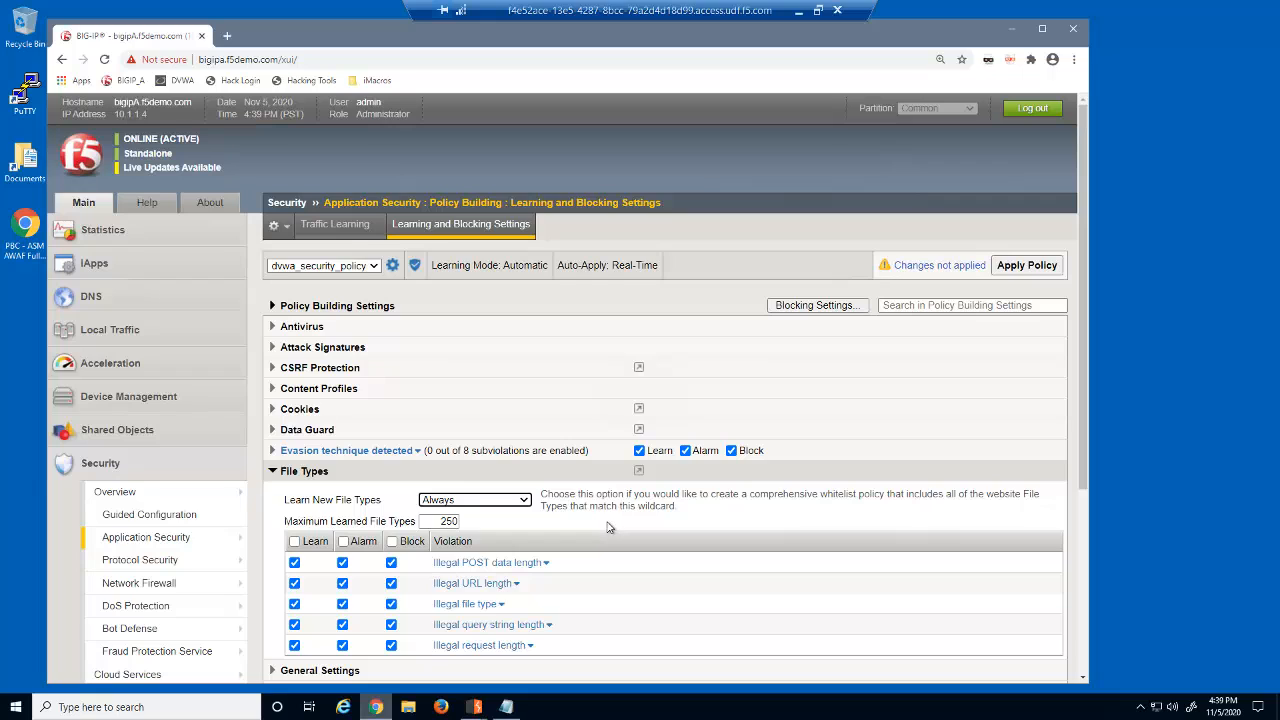
click(274, 471)
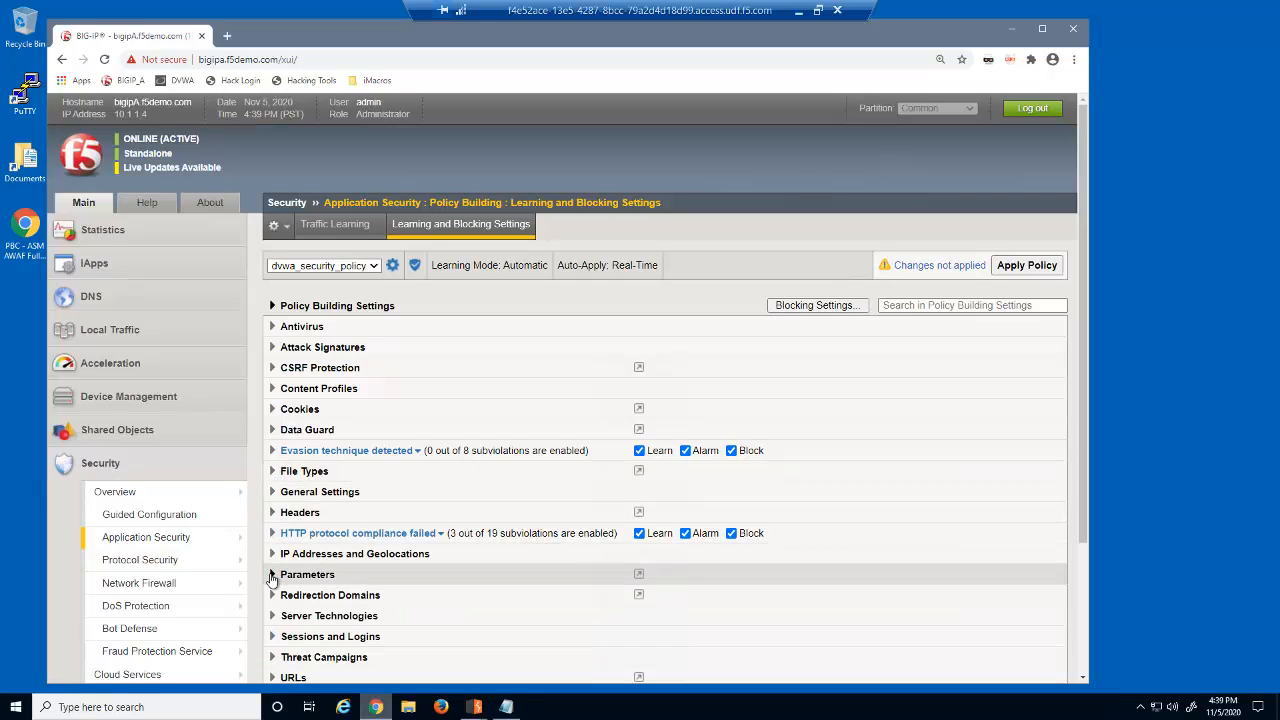
Expand the Parameters section and set Learn New Parameters to Never (wildcard only)
click(272, 576)
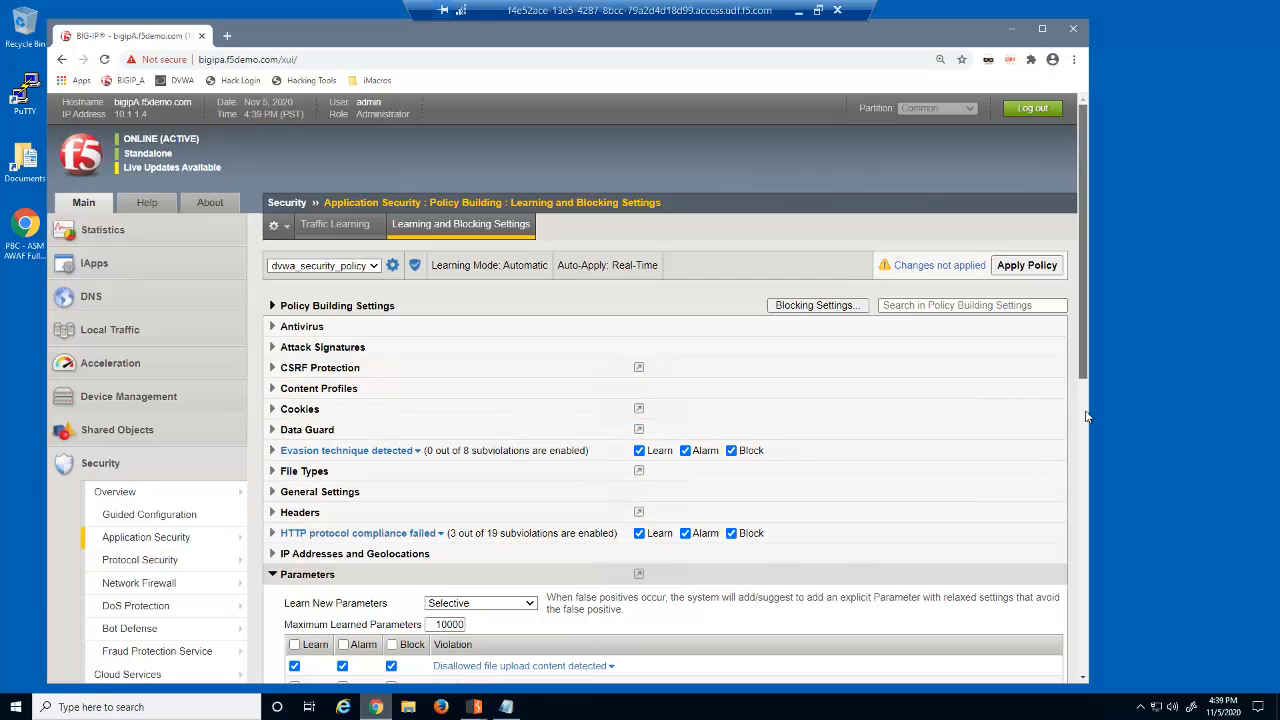
scroll(1088, 416, down, 4)
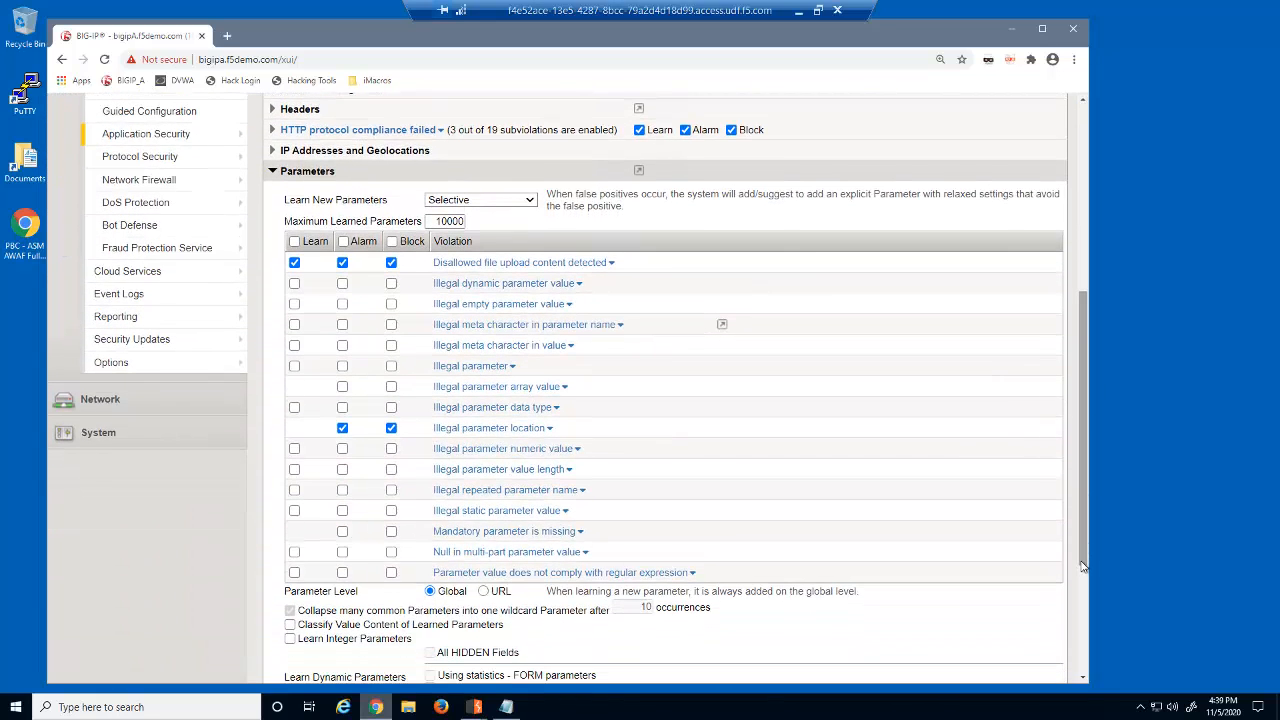
click(527, 201)
click(529, 220)
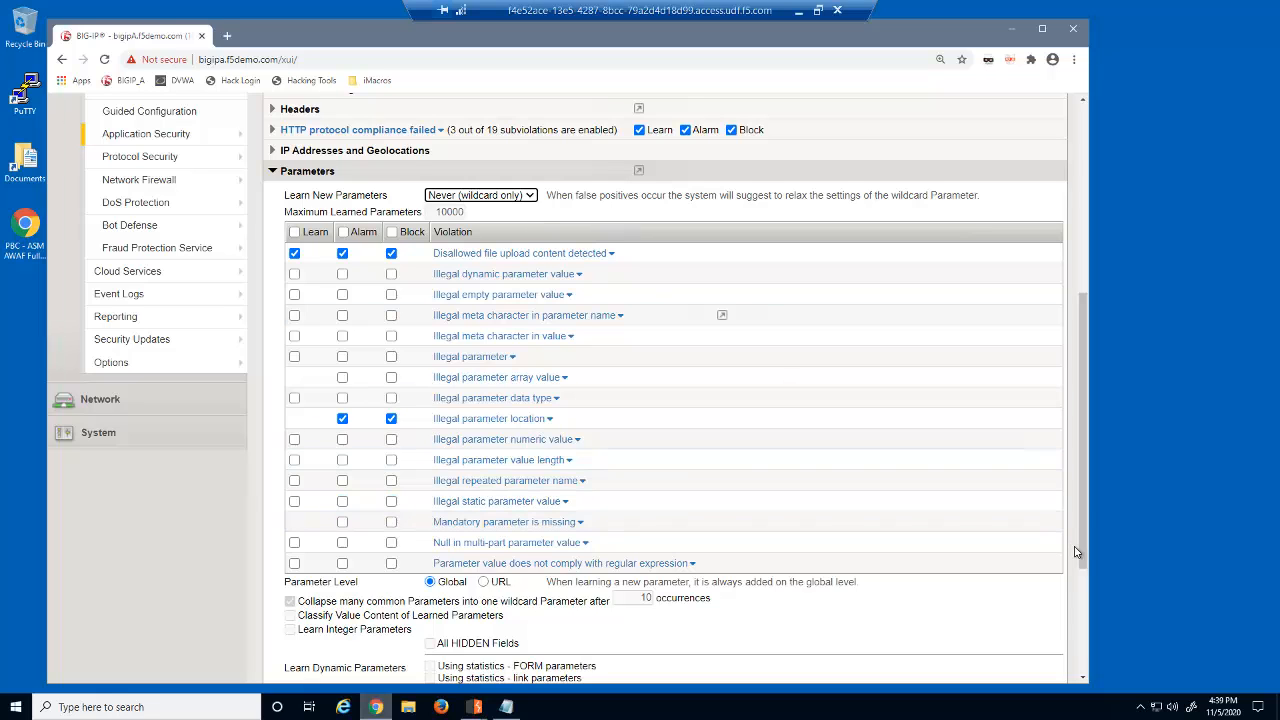
Save the learning and blocking settings and apply the policy
scroll(1088, 630, down, 1)
scroll(1089, 645, down, 3)
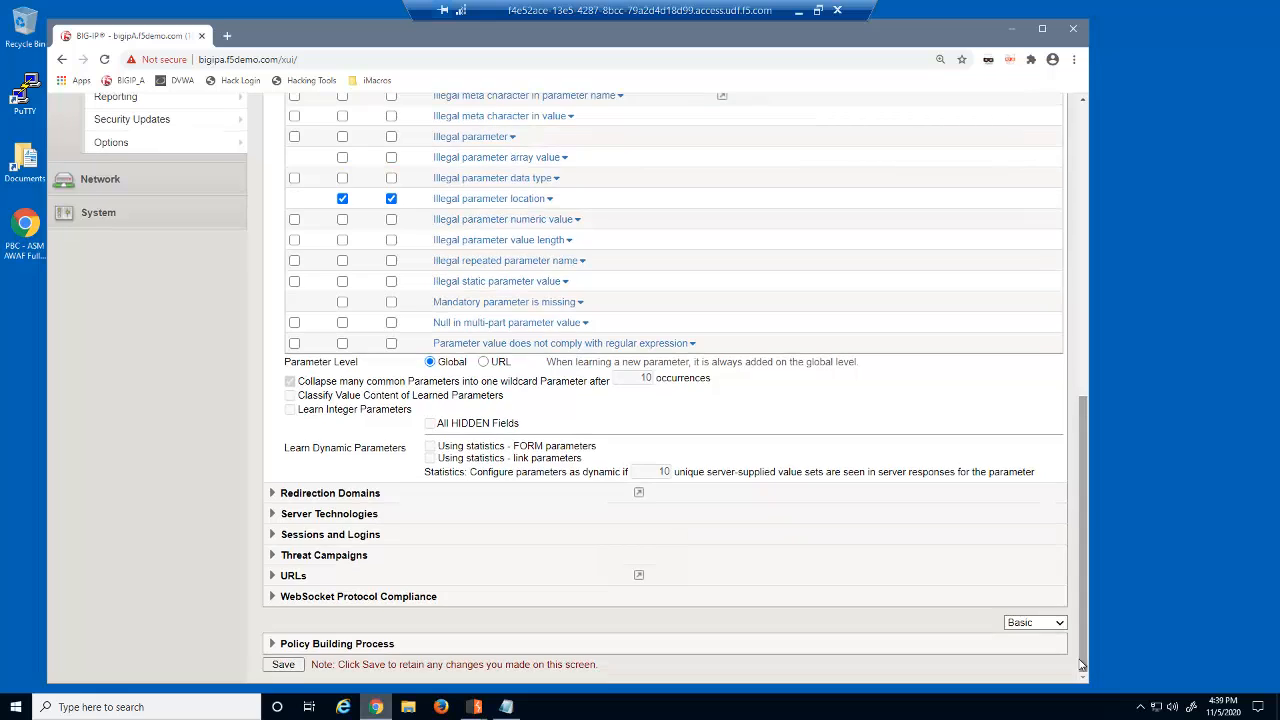
click(285, 664)
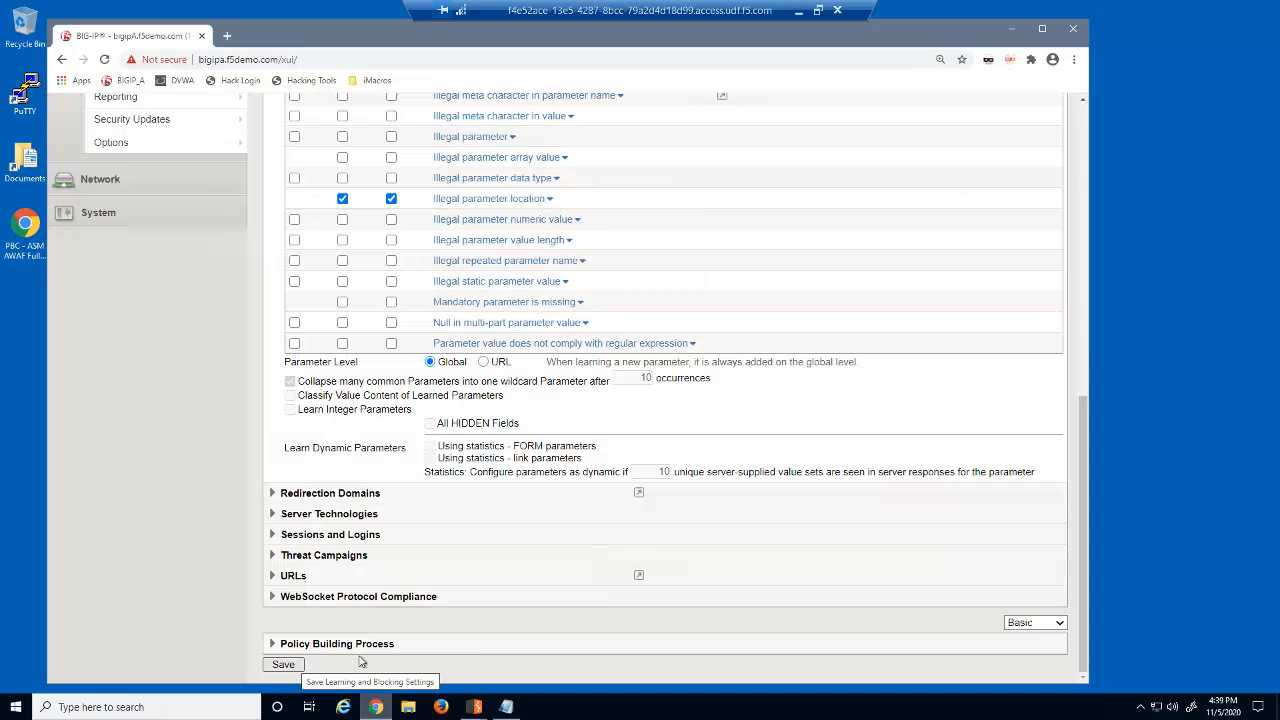
drag(1080, 555, 1081, 115)
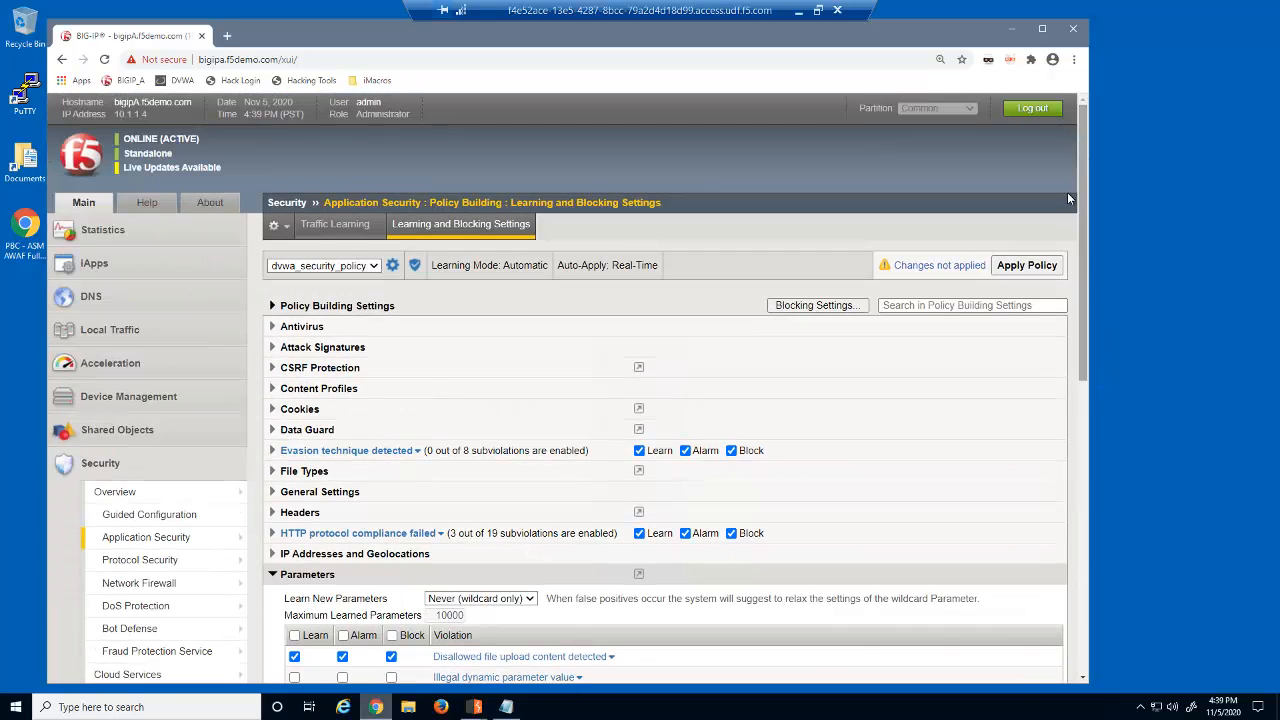
click(1047, 268)
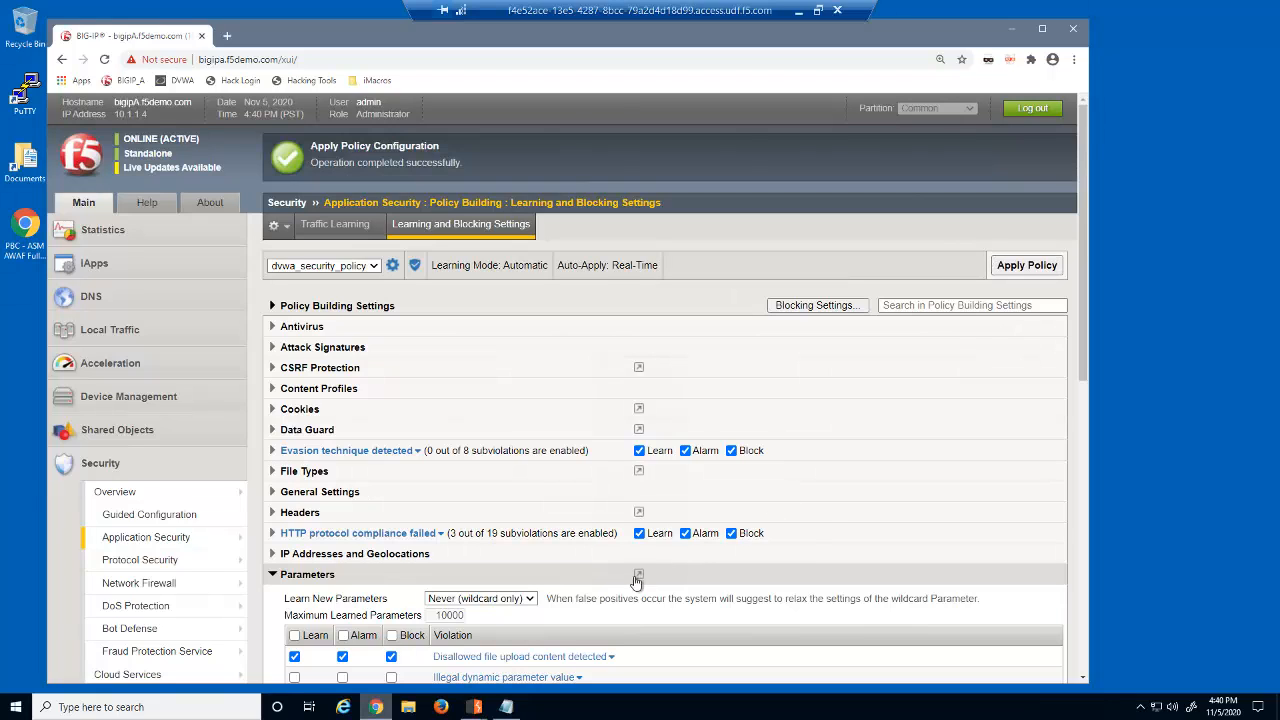
Switch to a new Firefox private window and open the bookmarked DVWA login page
click(441, 707)
right_click(441, 707)
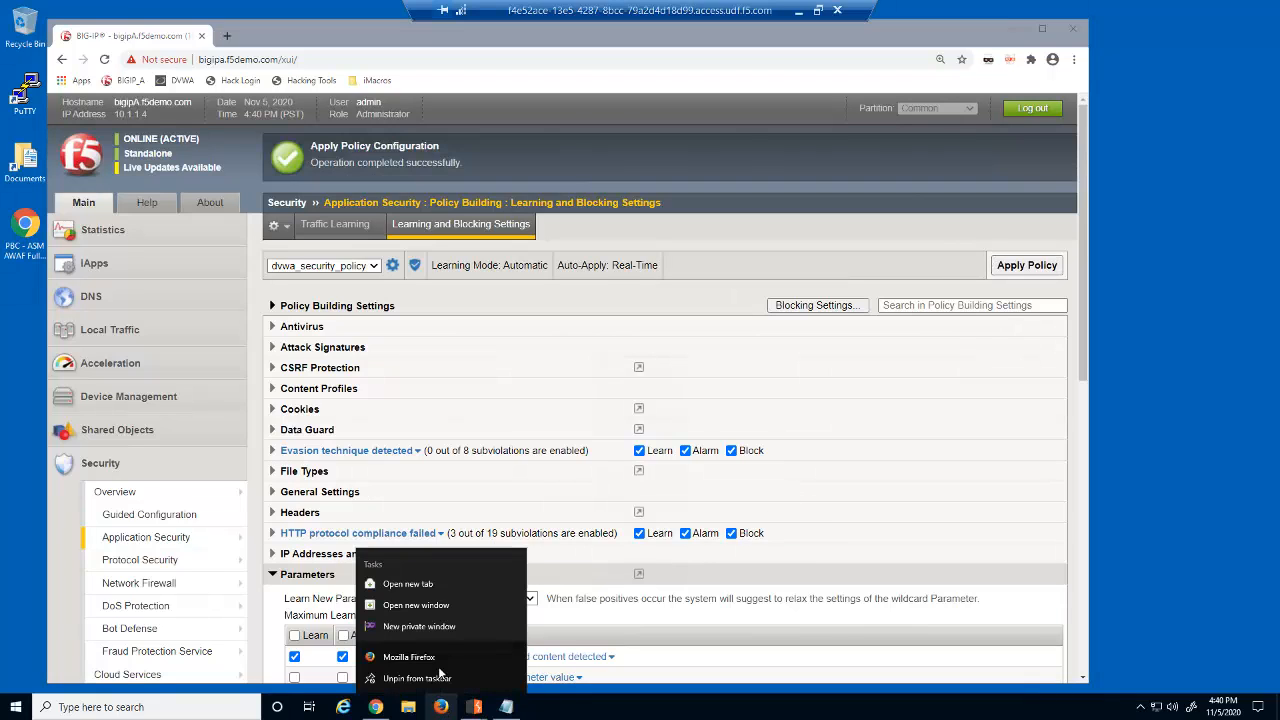
click(449, 633)
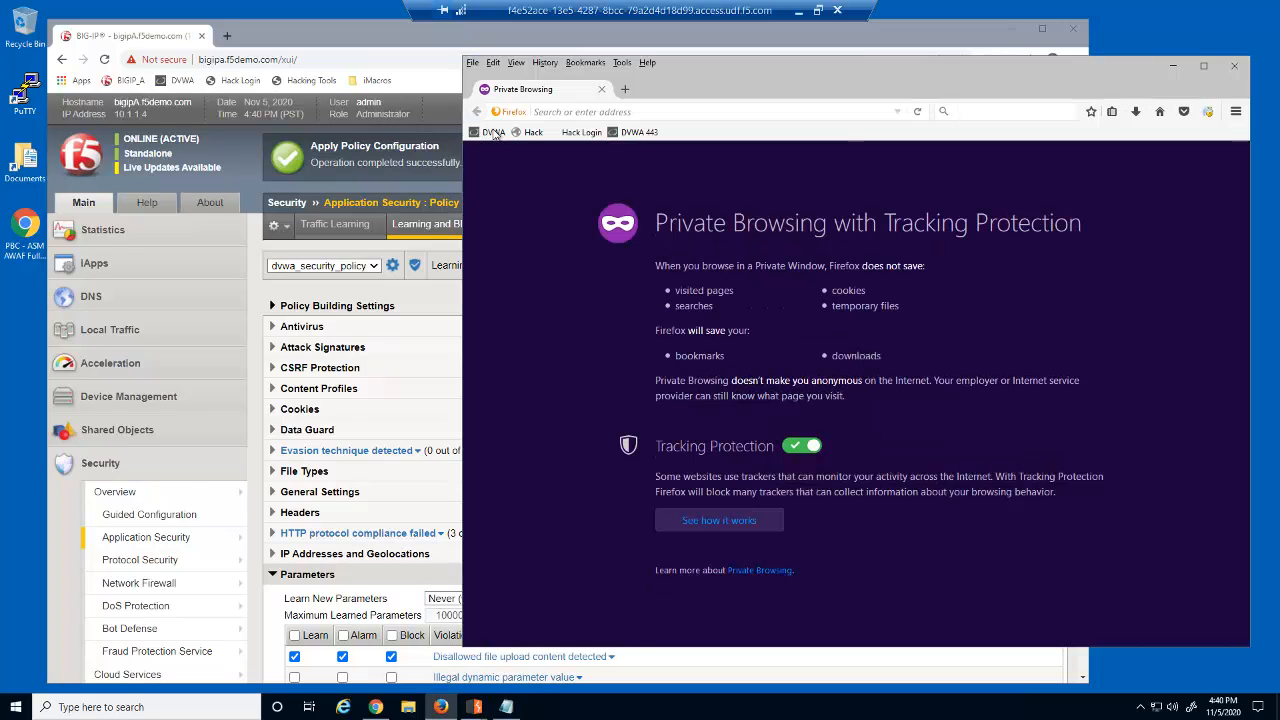
click(492, 132)
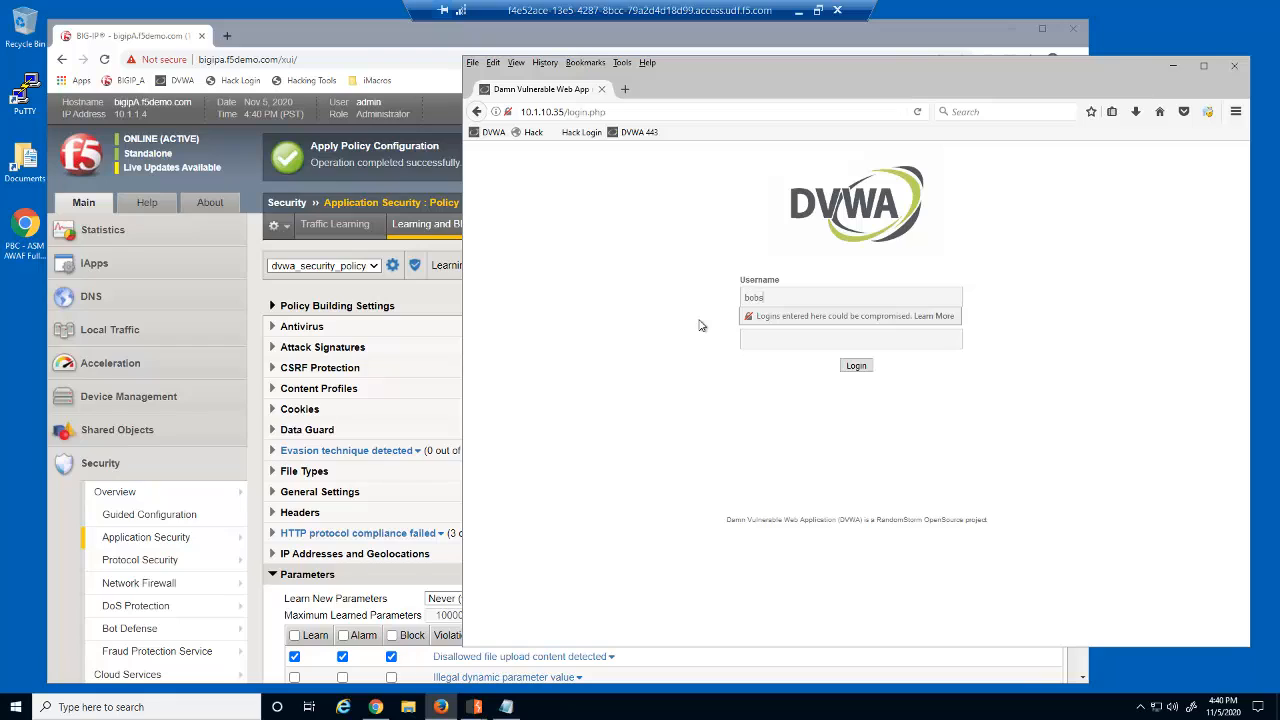
Log in to DVWA with the account's username and password, and close the private window
key(Tab)
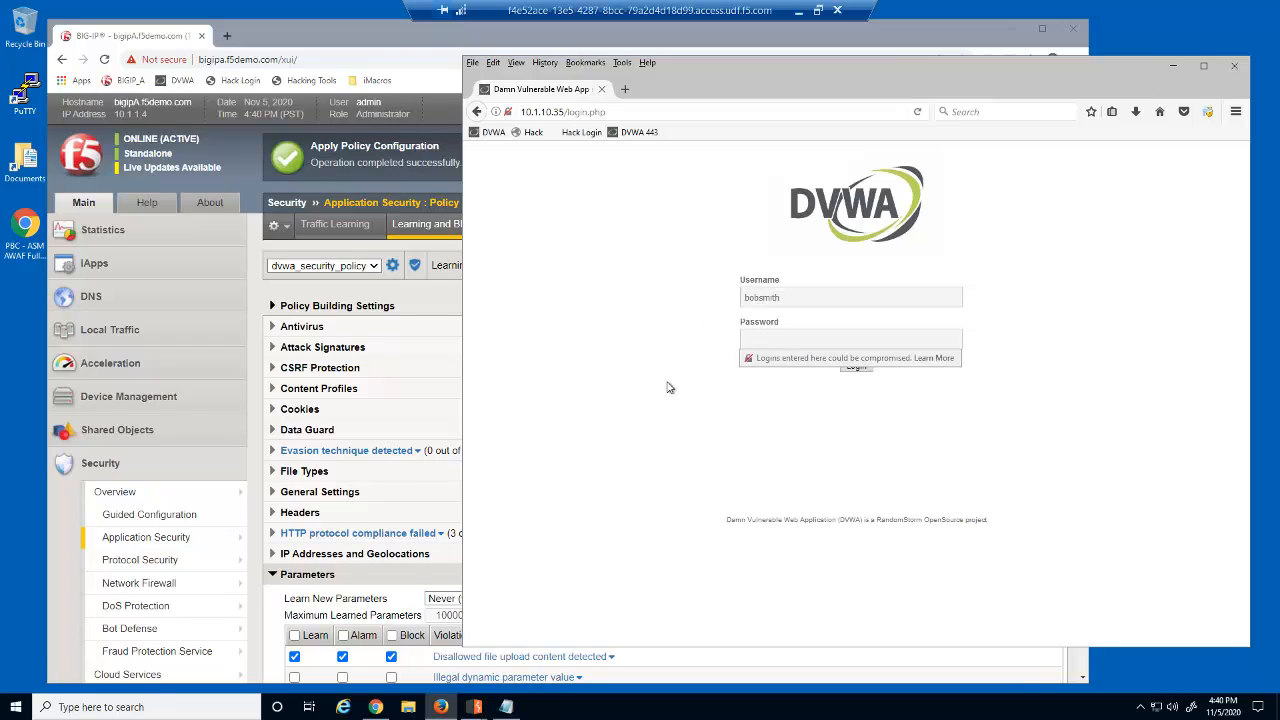
click(668, 387)
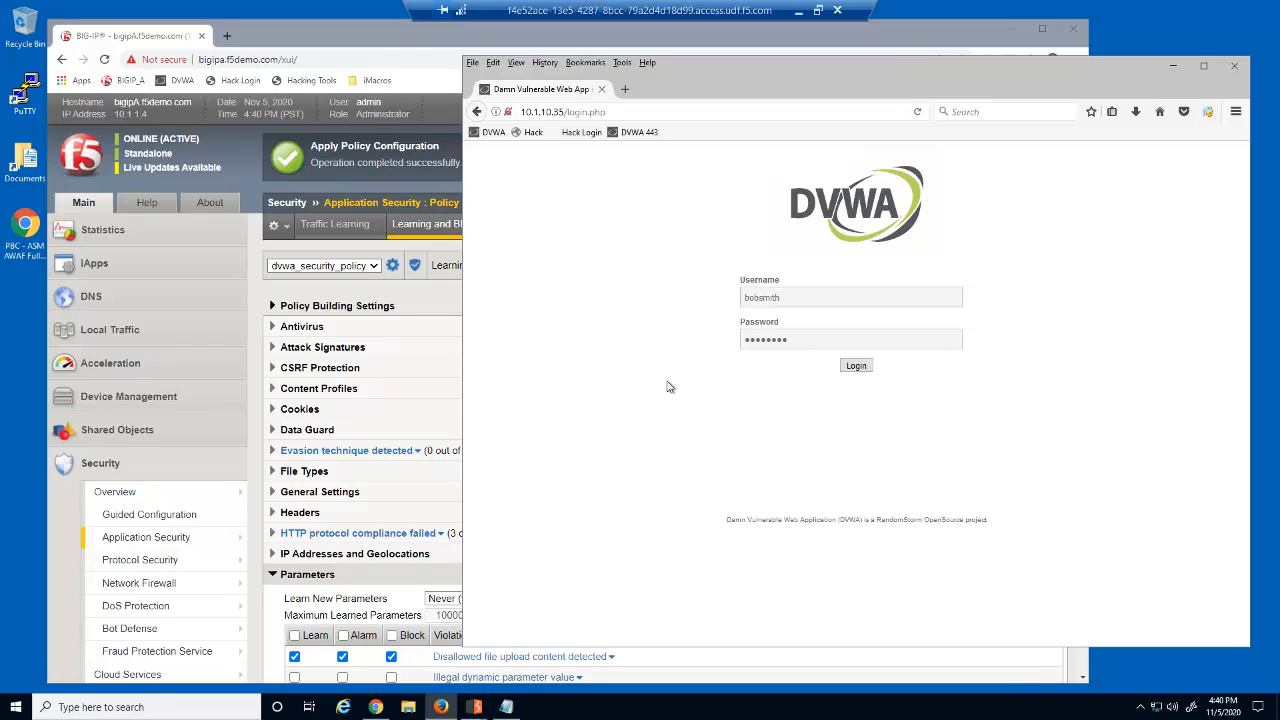
click(856, 366)
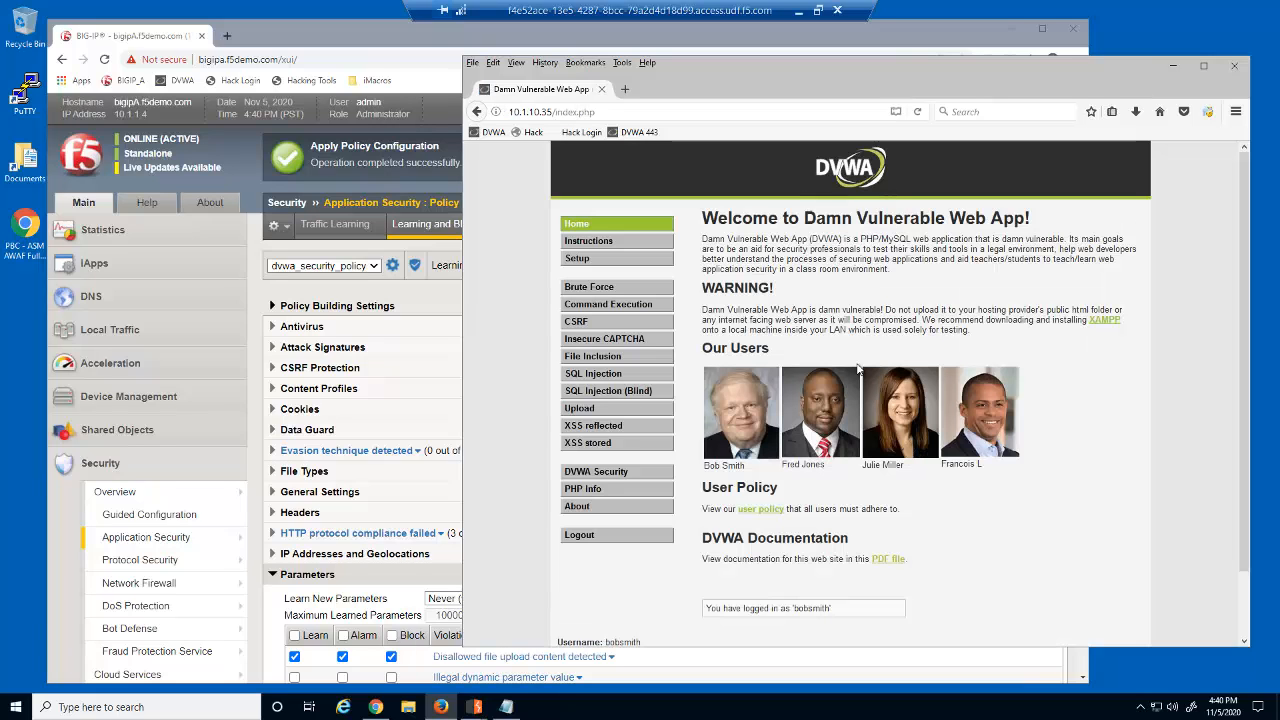
click(1234, 66)
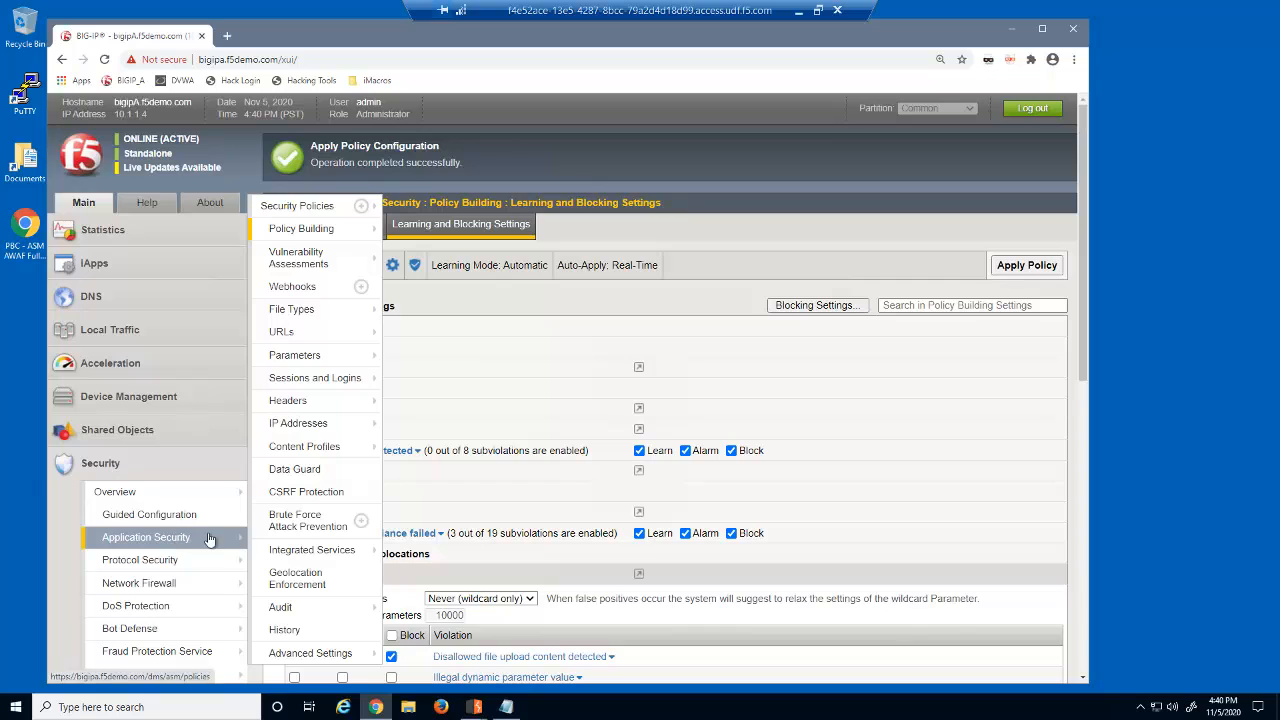
Open the Allowed File Types list of dvwa_security_policy and delete the * wildcard entry
mouse_move(350, 311)
click(432, 312)
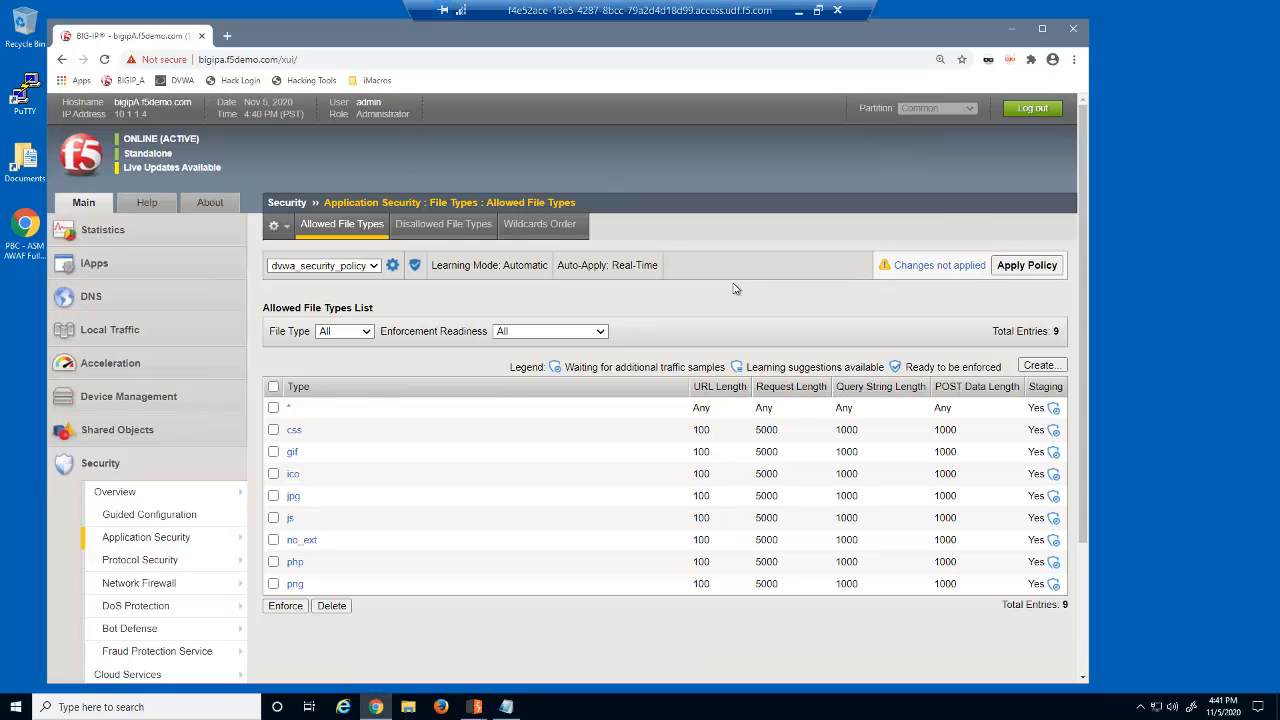
click(274, 408)
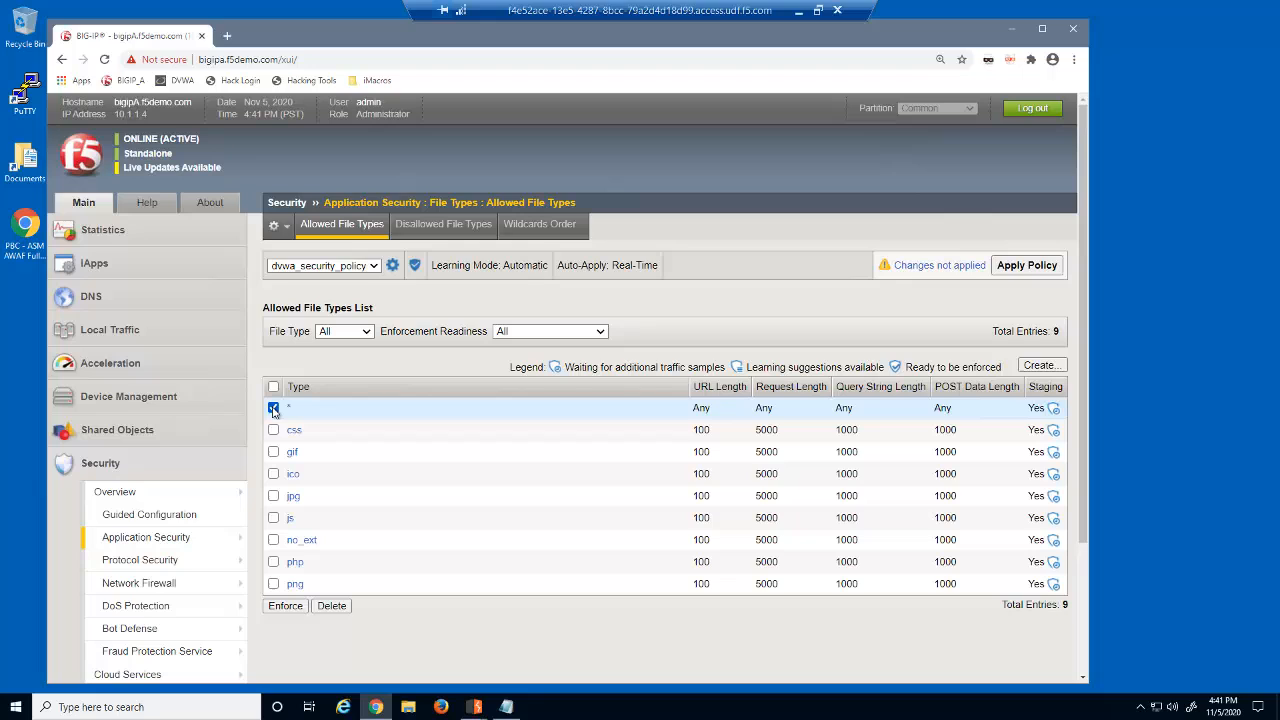
click(334, 606)
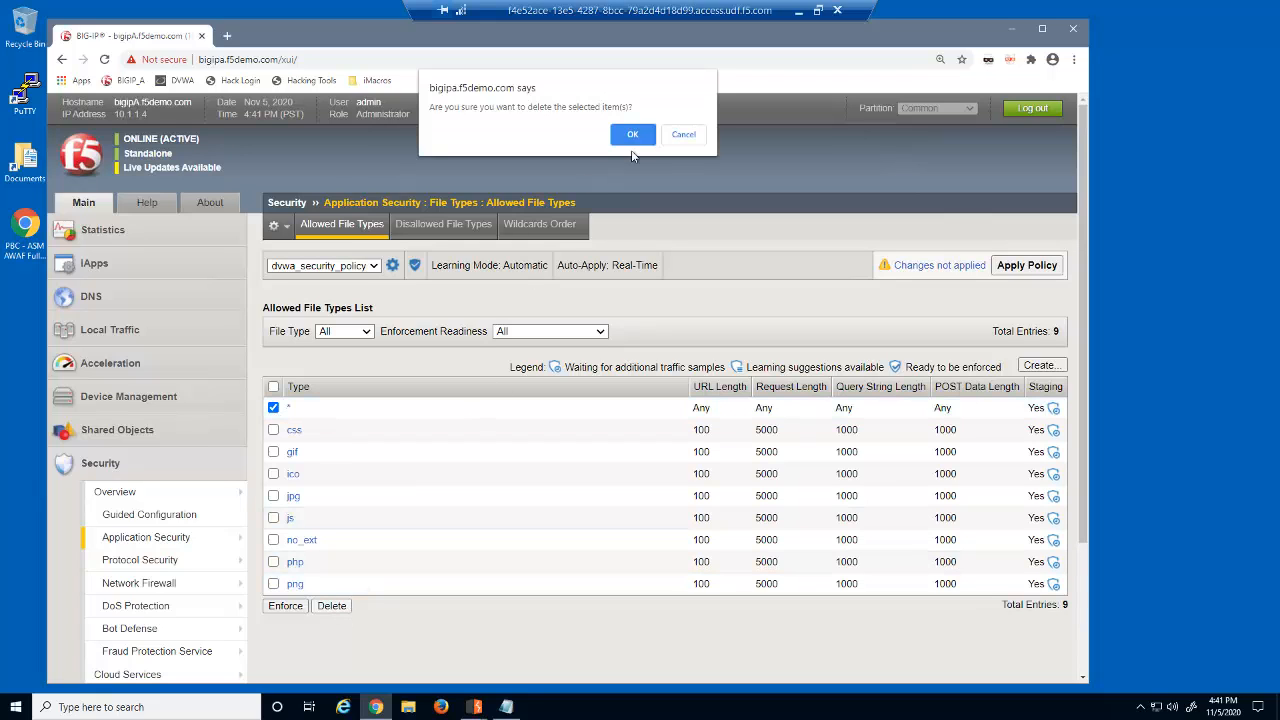
click(640, 141)
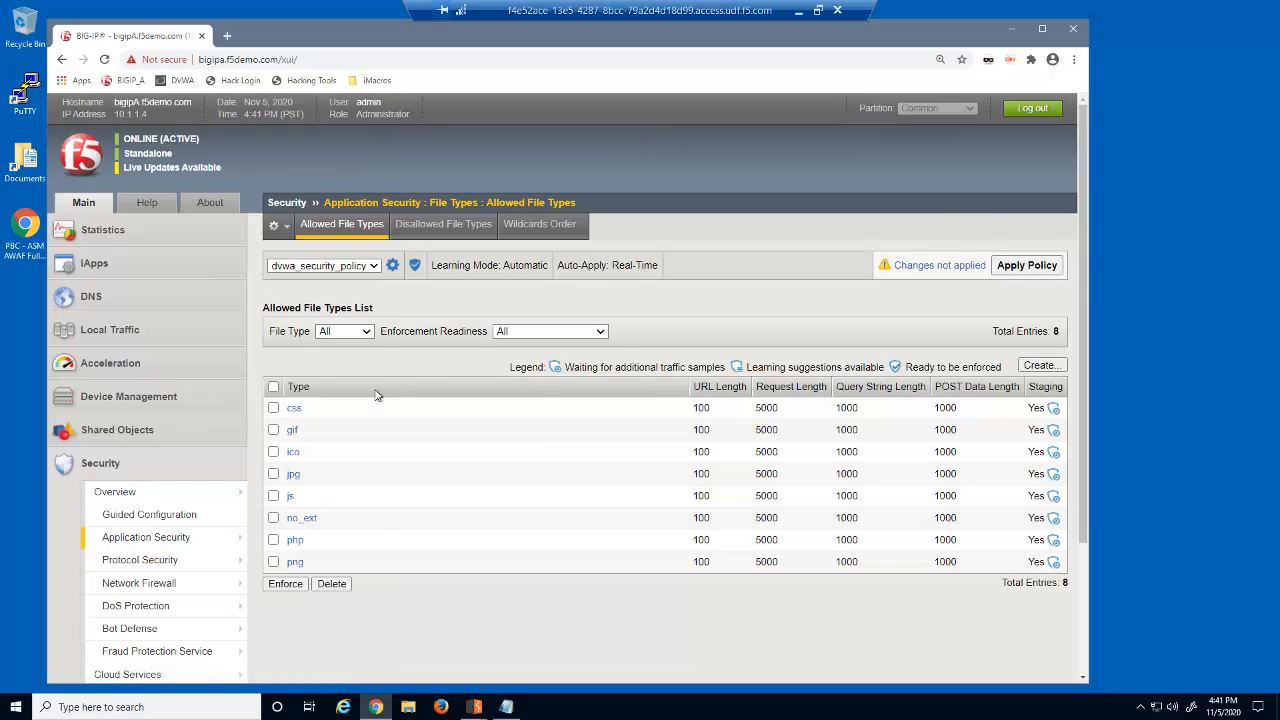
In the Learning and Blocking Settings, set Learn New File Types to Never (wildcard only) and save the change
mouse_move(186, 540)
mouse_move(320, 234)
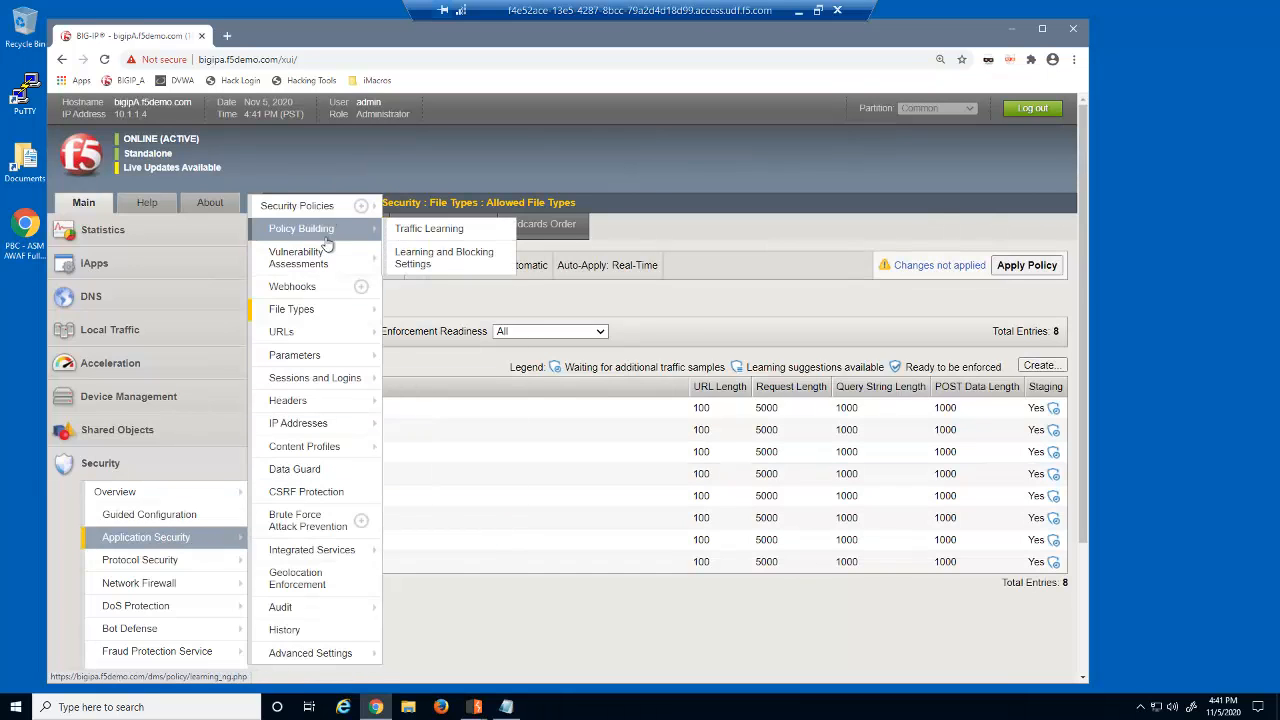
click(432, 258)
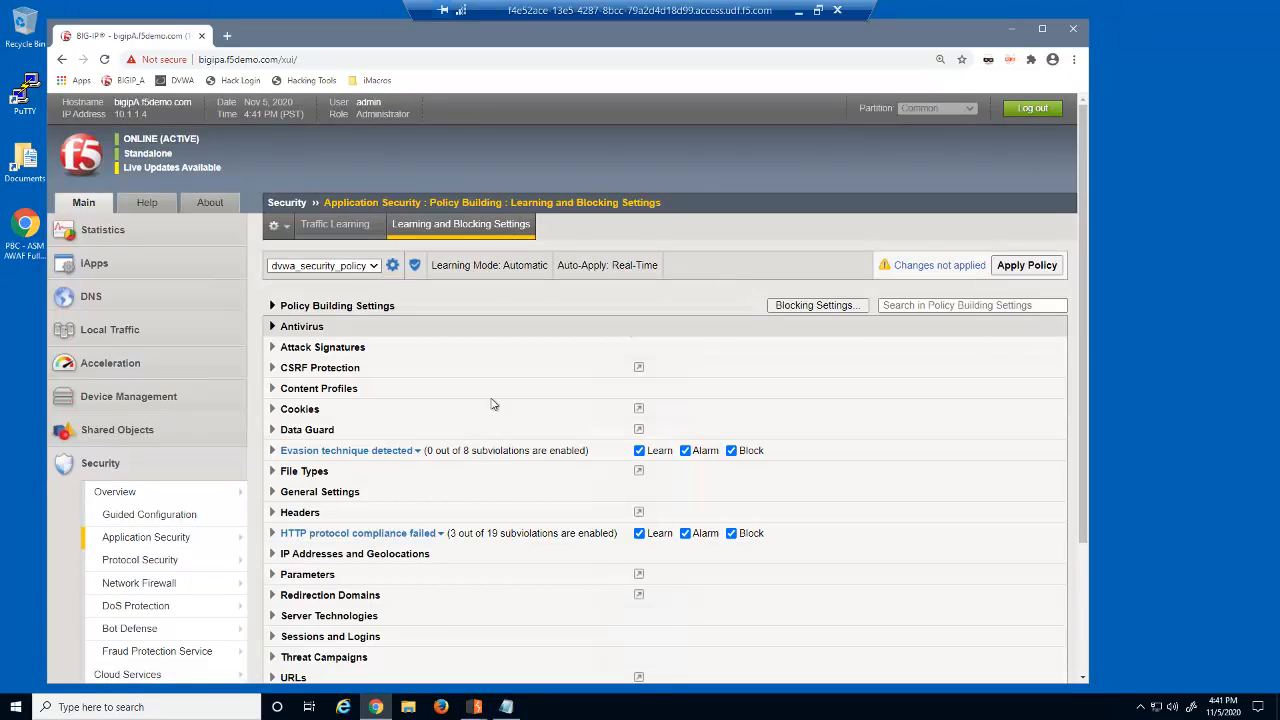
click(272, 473)
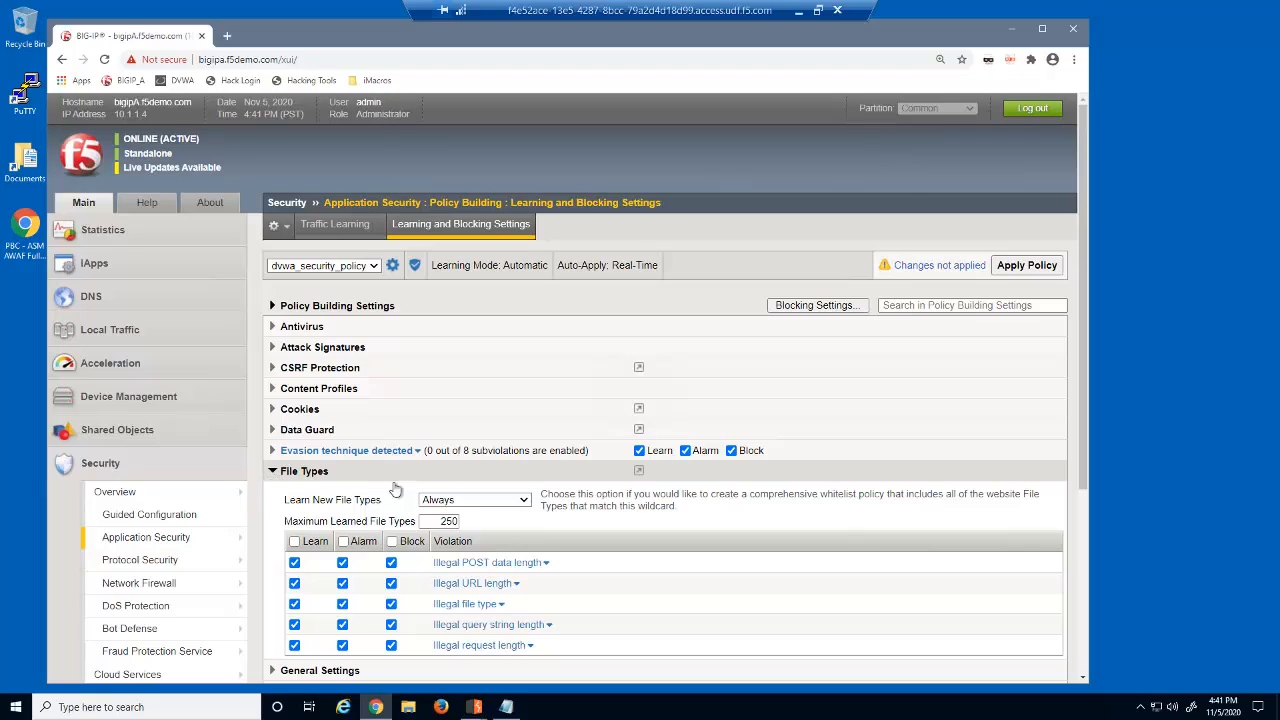
click(521, 502)
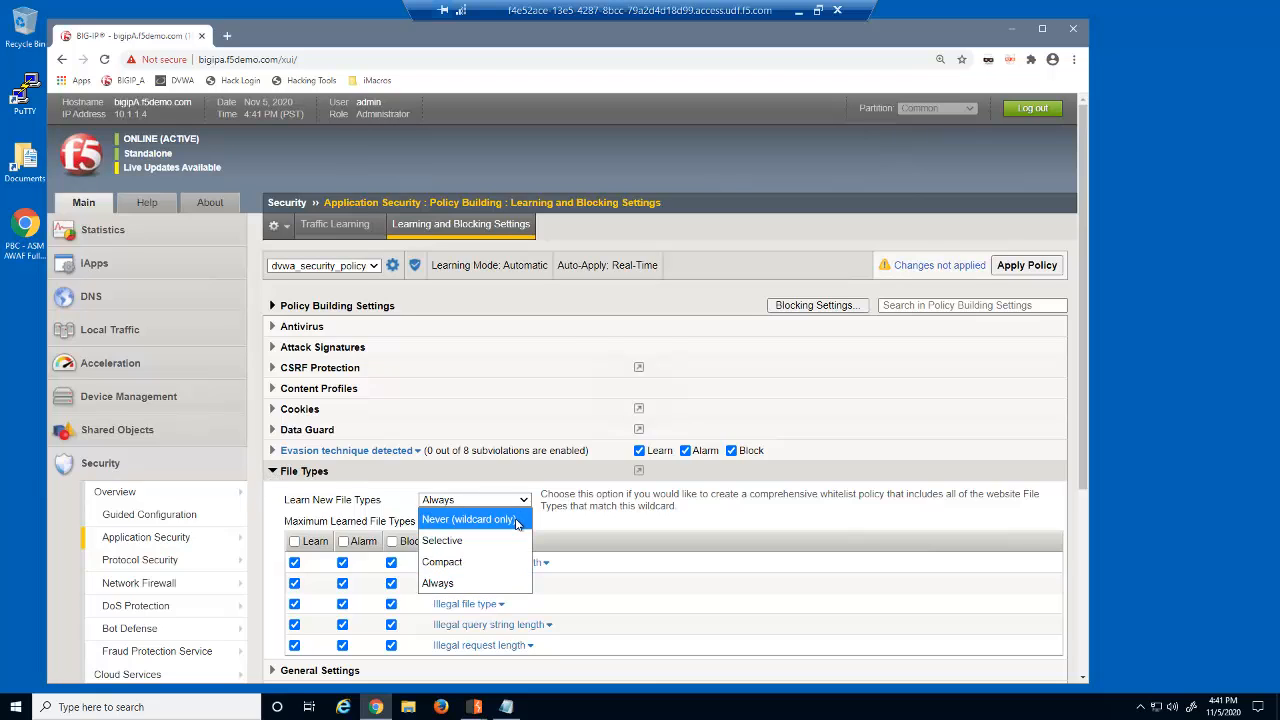
click(516, 520)
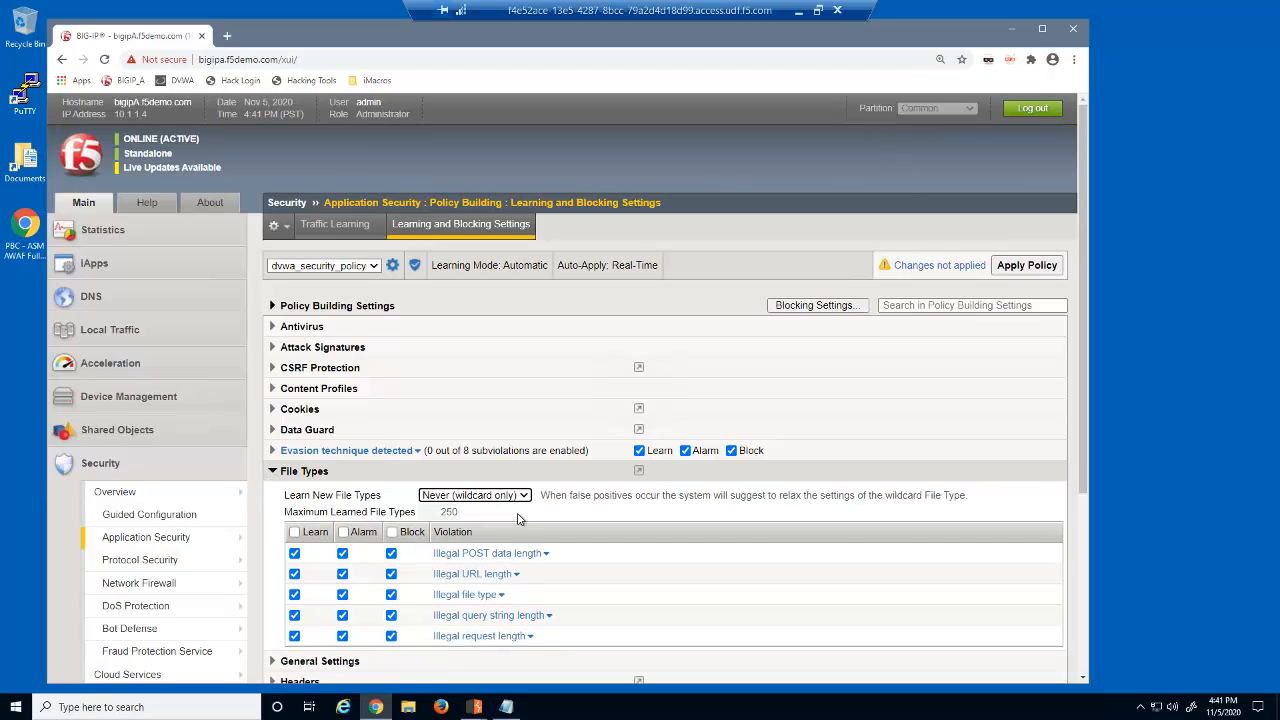
scroll(1090, 550, down, 1)
drag(1091, 555, 1079, 683)
click(297, 665)
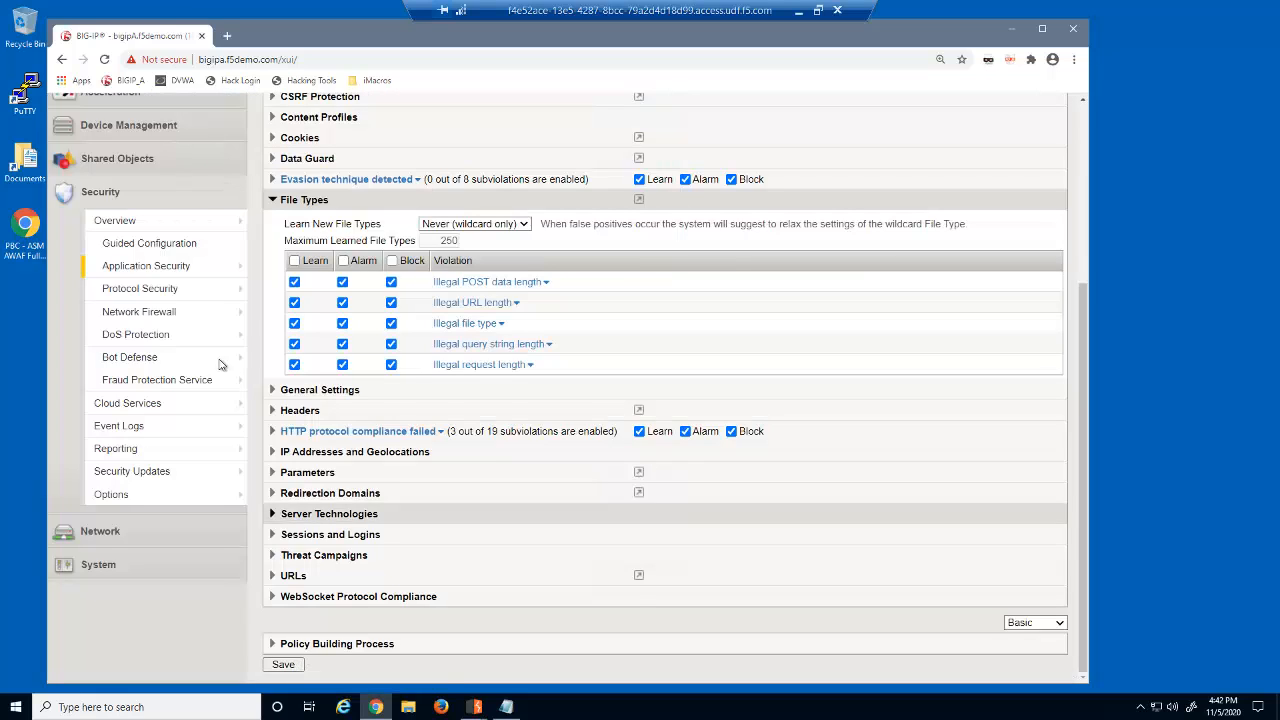
Set dvwa_security_policy's Policy Building Learning Mode to Disabled in its general settings, then save and apply the policy
click(168, 272)
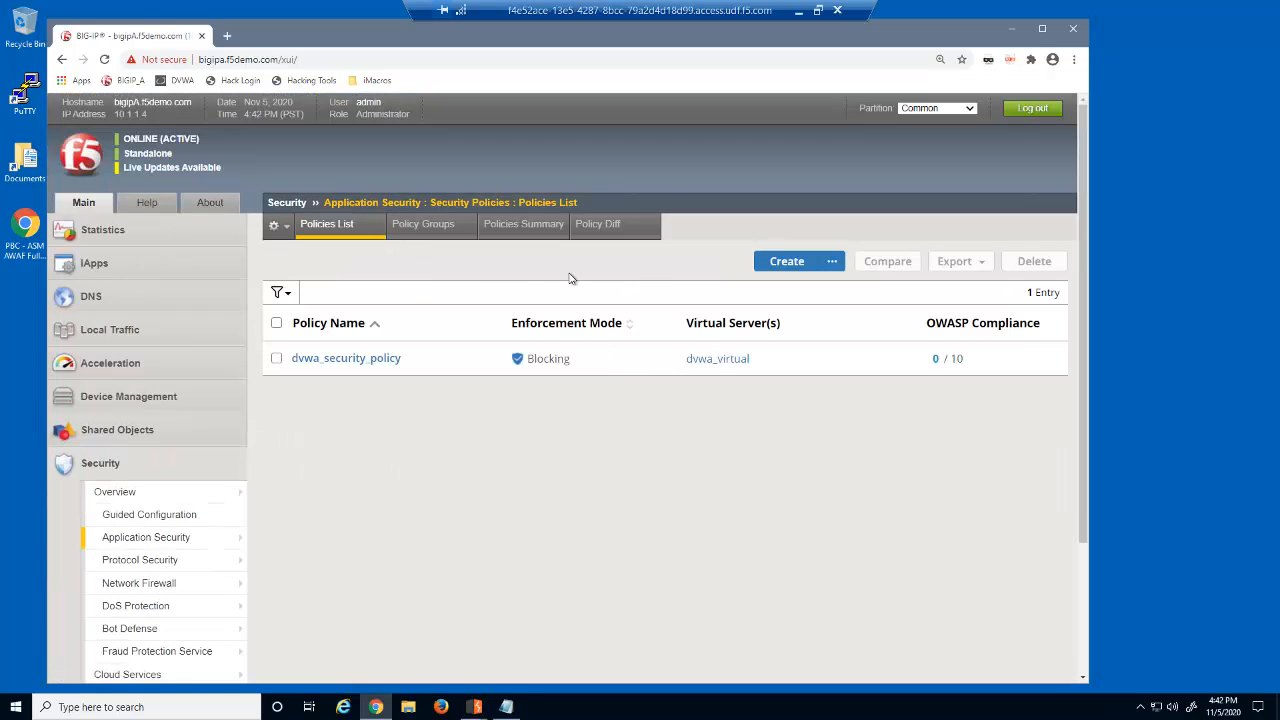
click(372, 360)
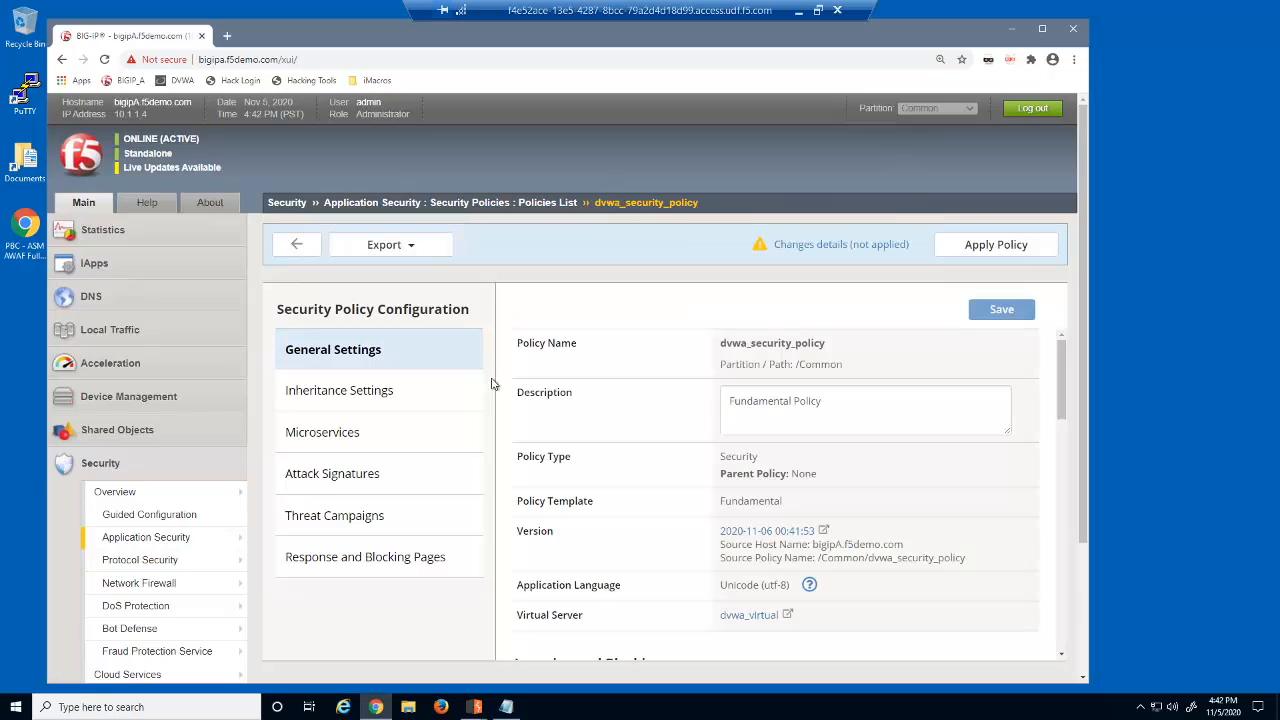
drag(1060, 410, 1037, 478)
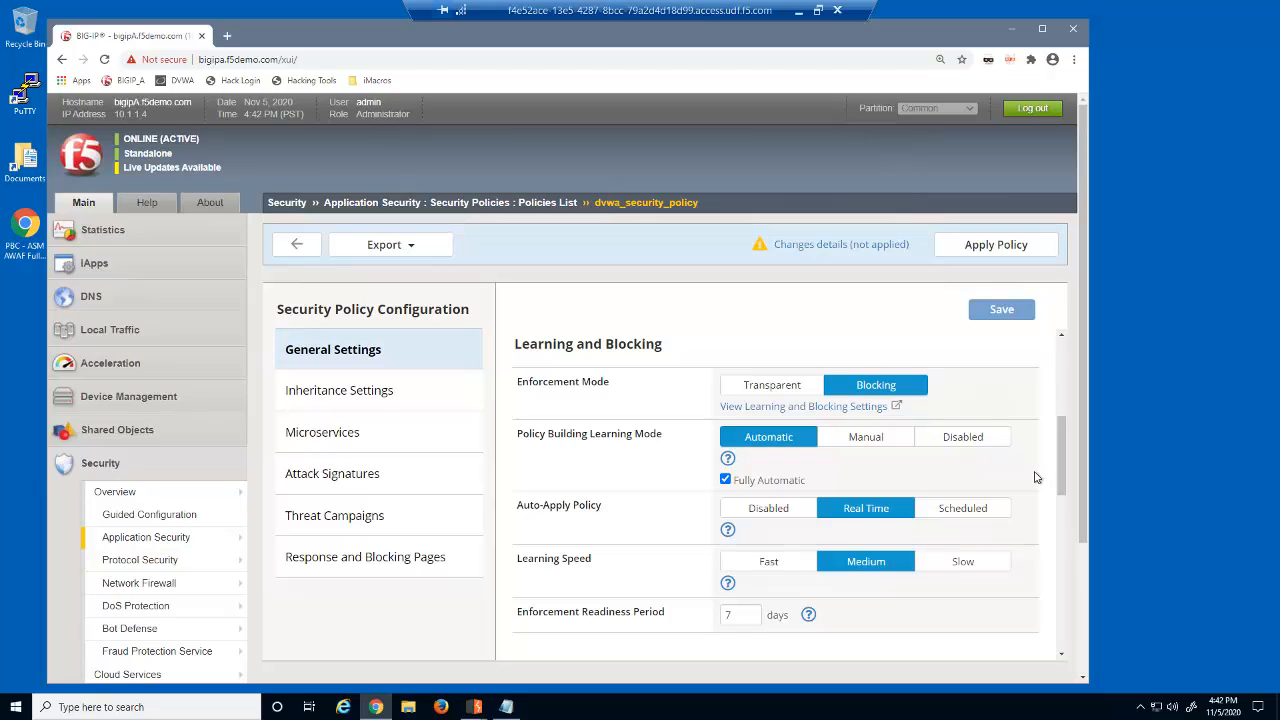
click(998, 442)
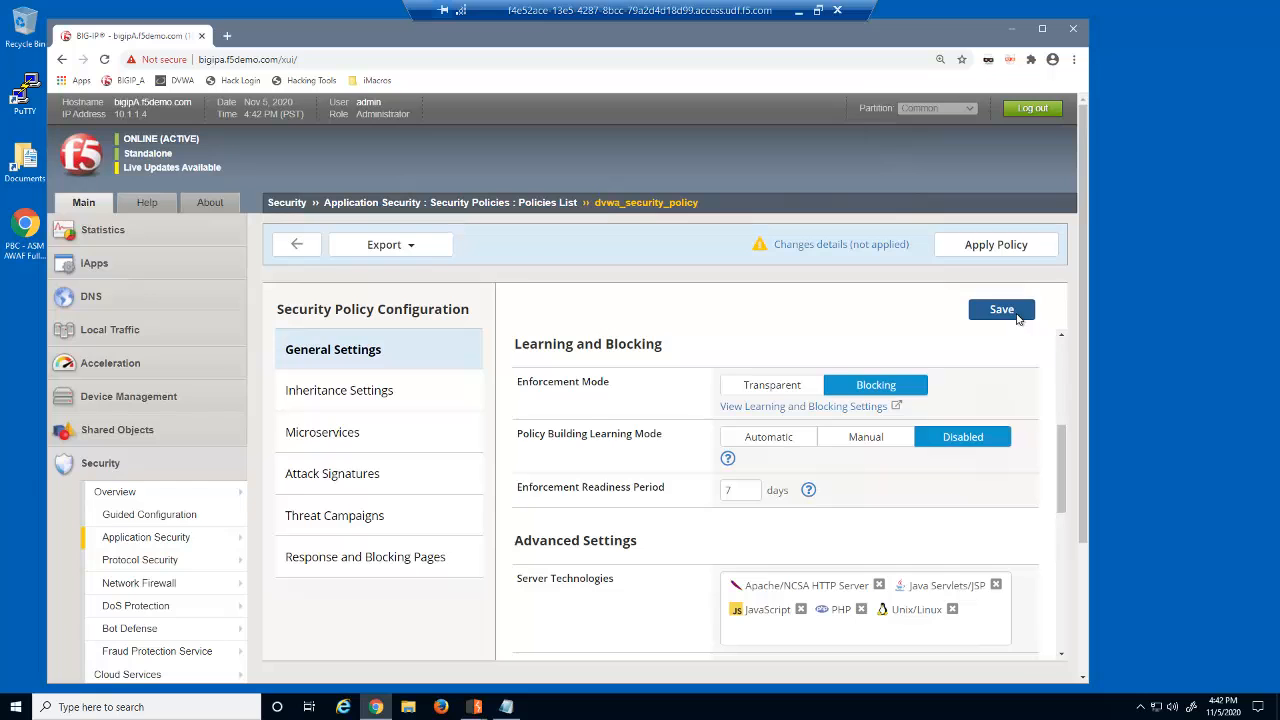
click(1001, 310)
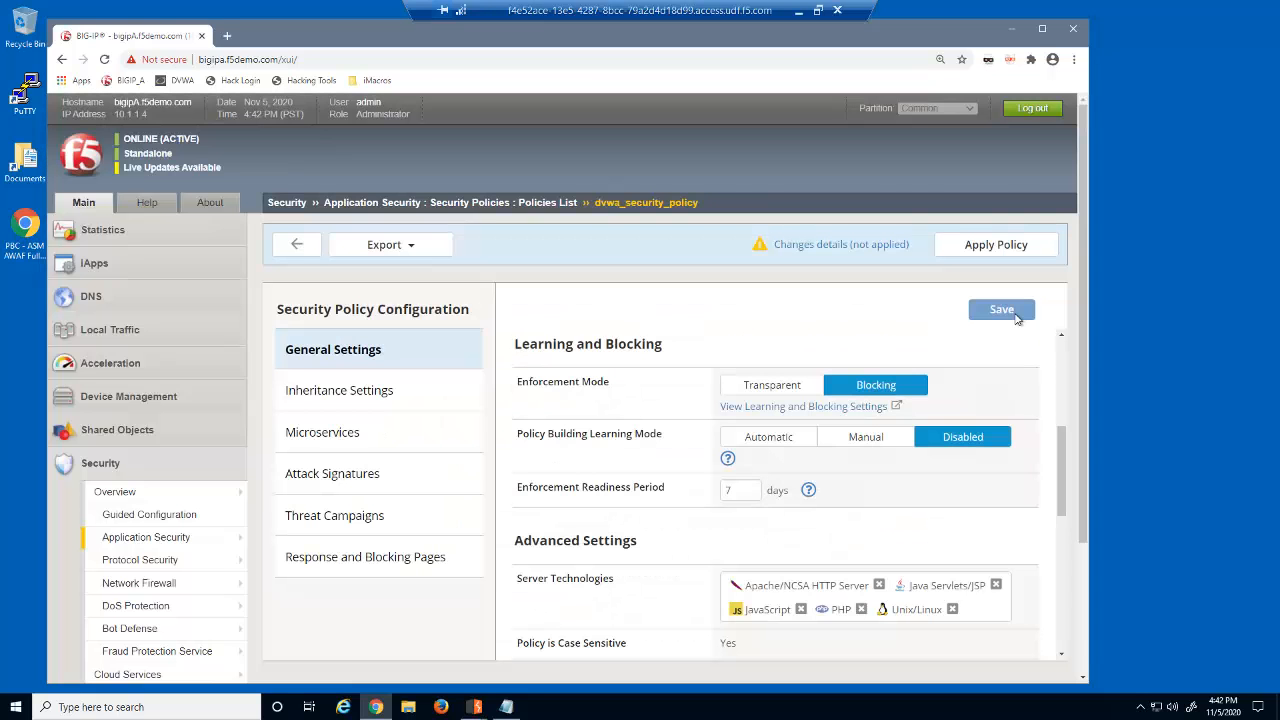
click(1016, 250)
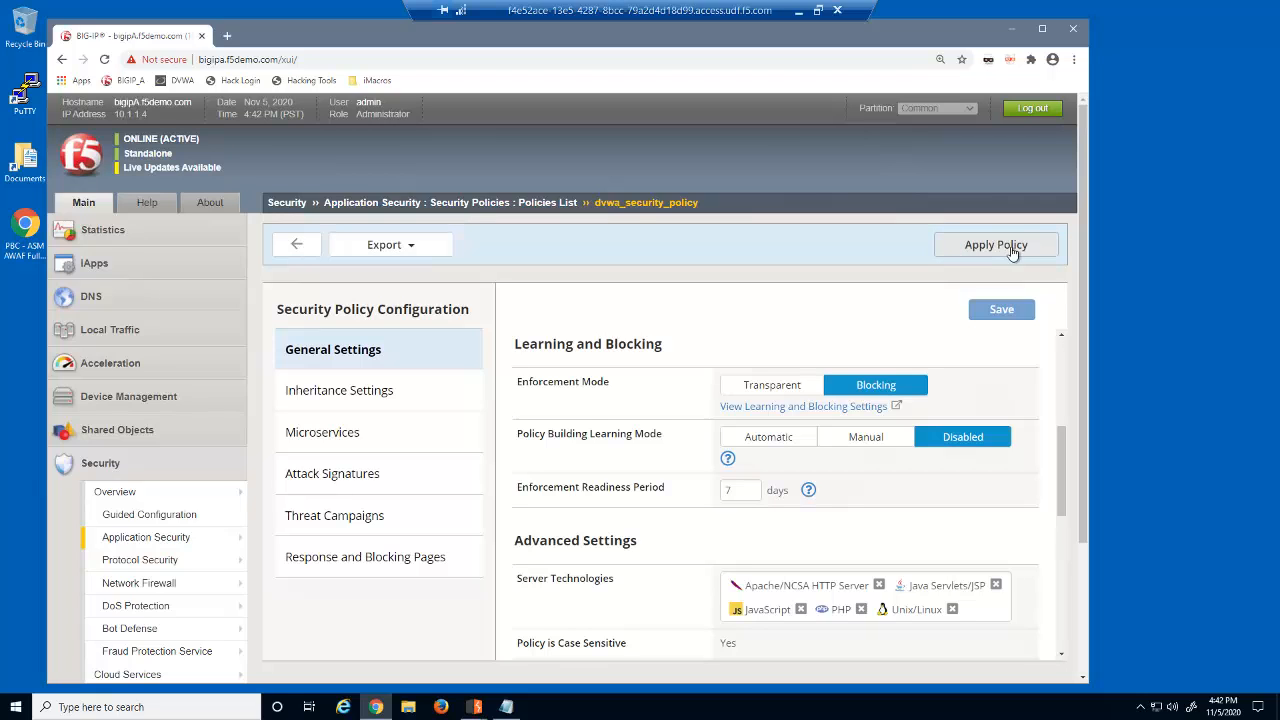
Open DVWA's login page from its bookmark in a new Firefox private window
click(437, 712)
right_click(437, 714)
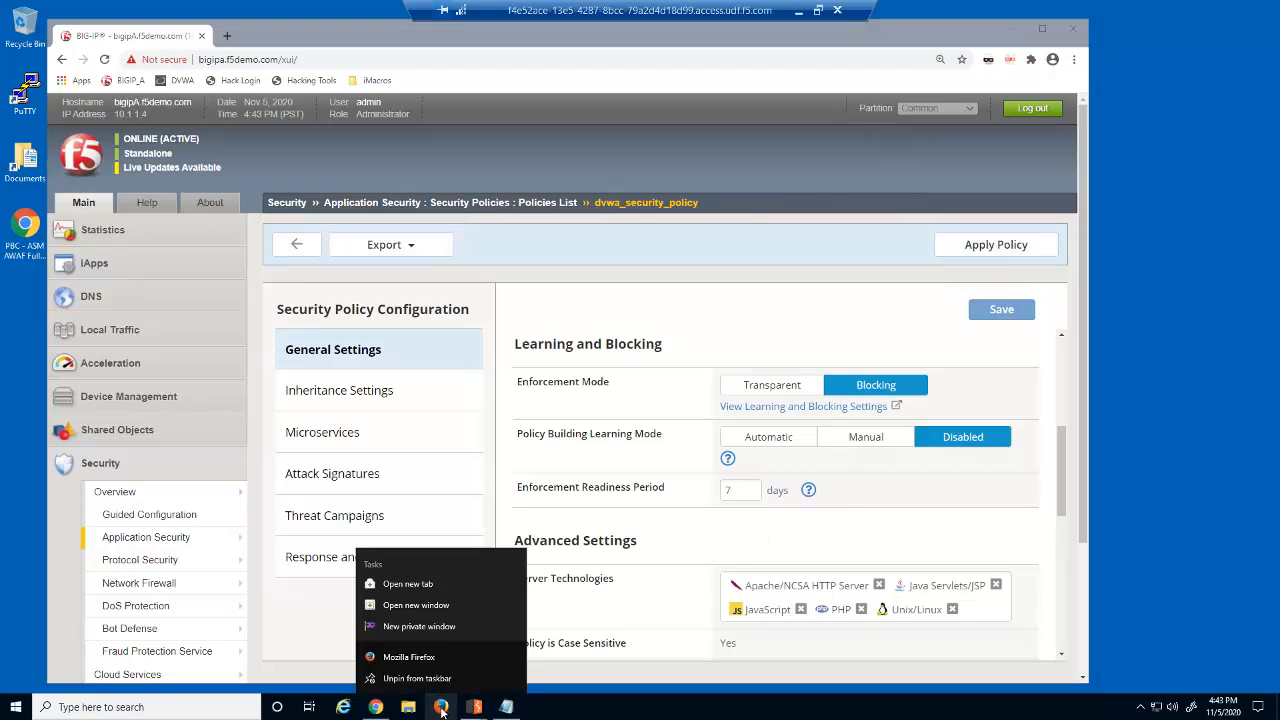
click(432, 624)
click(493, 132)
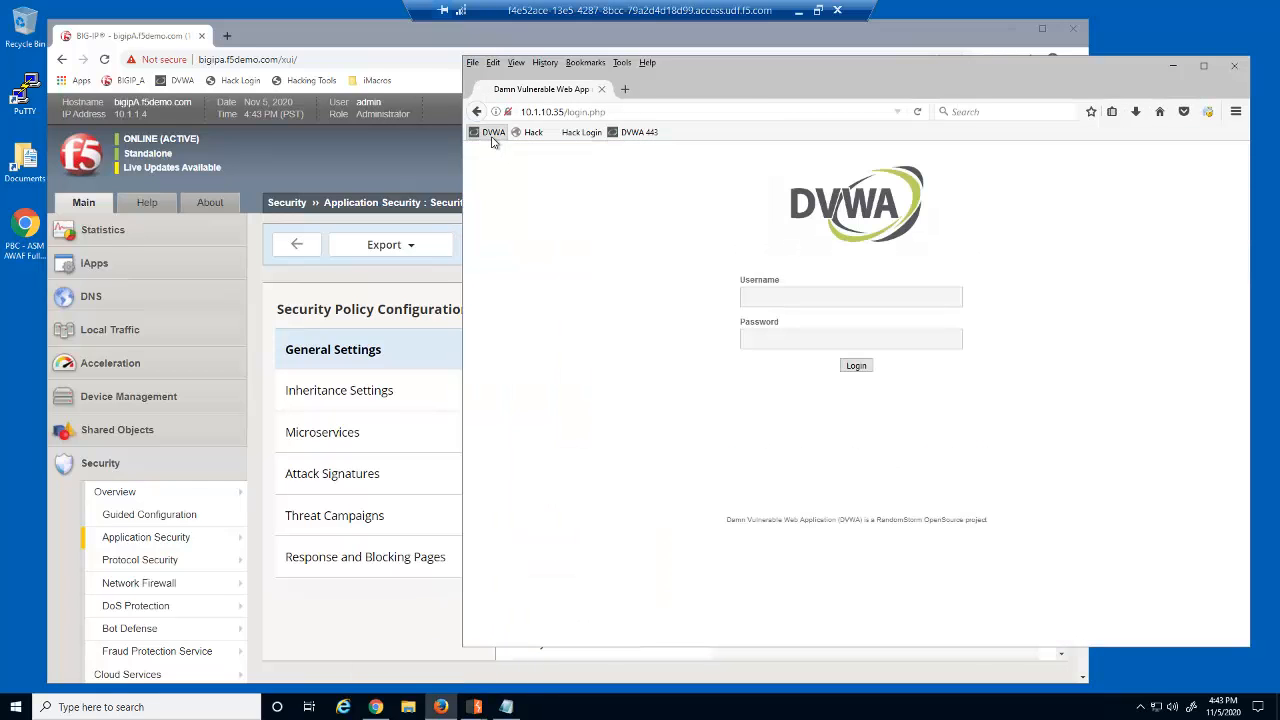
Request 10.1.10.35/php.ini in the Firefox private window to test access to the file
click(565, 112)
drag(565, 112, 650, 109)
text(/php.ini)
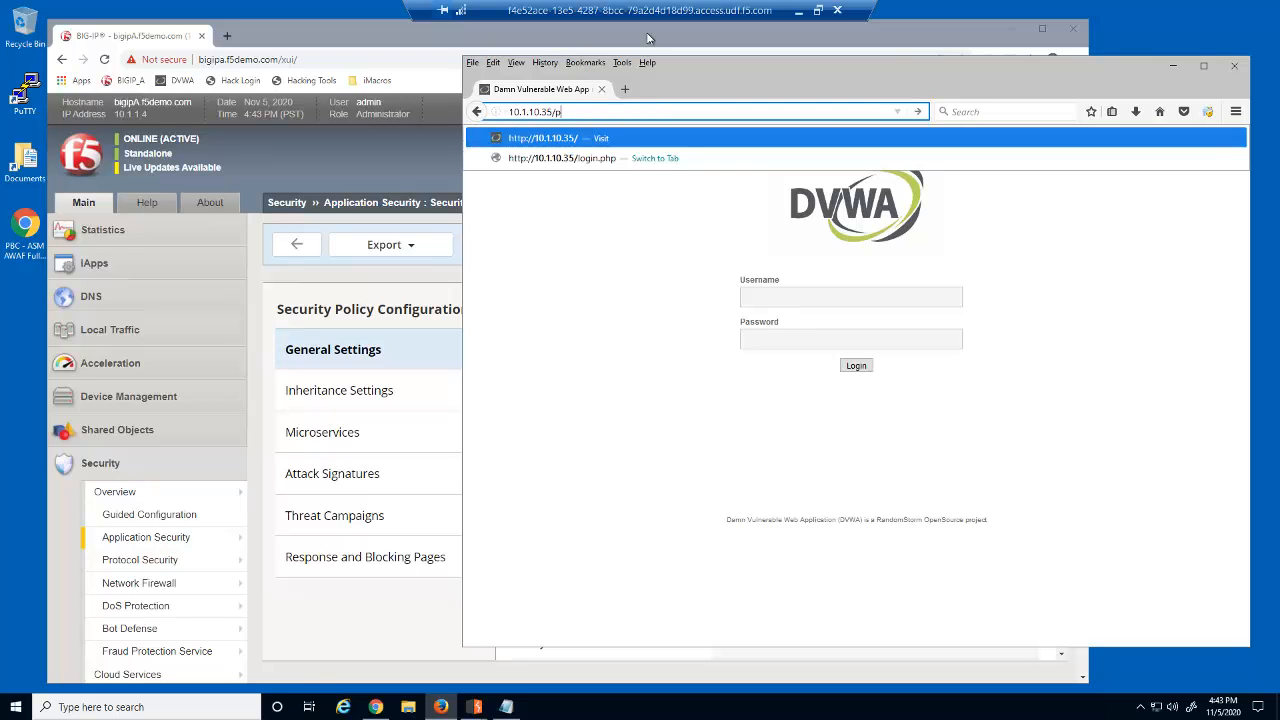
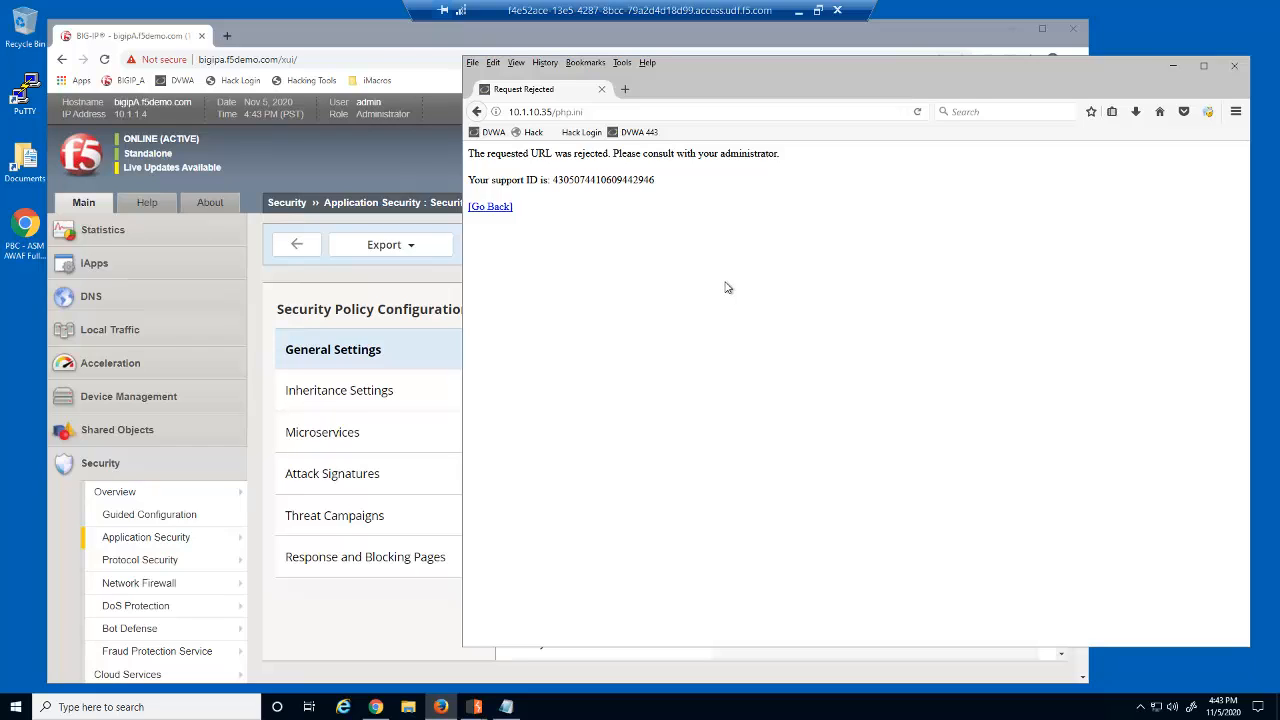
Return to DVWA's login page through its bookmark, then request 10.1.10.35/README.md to test access to it
click(493, 133)
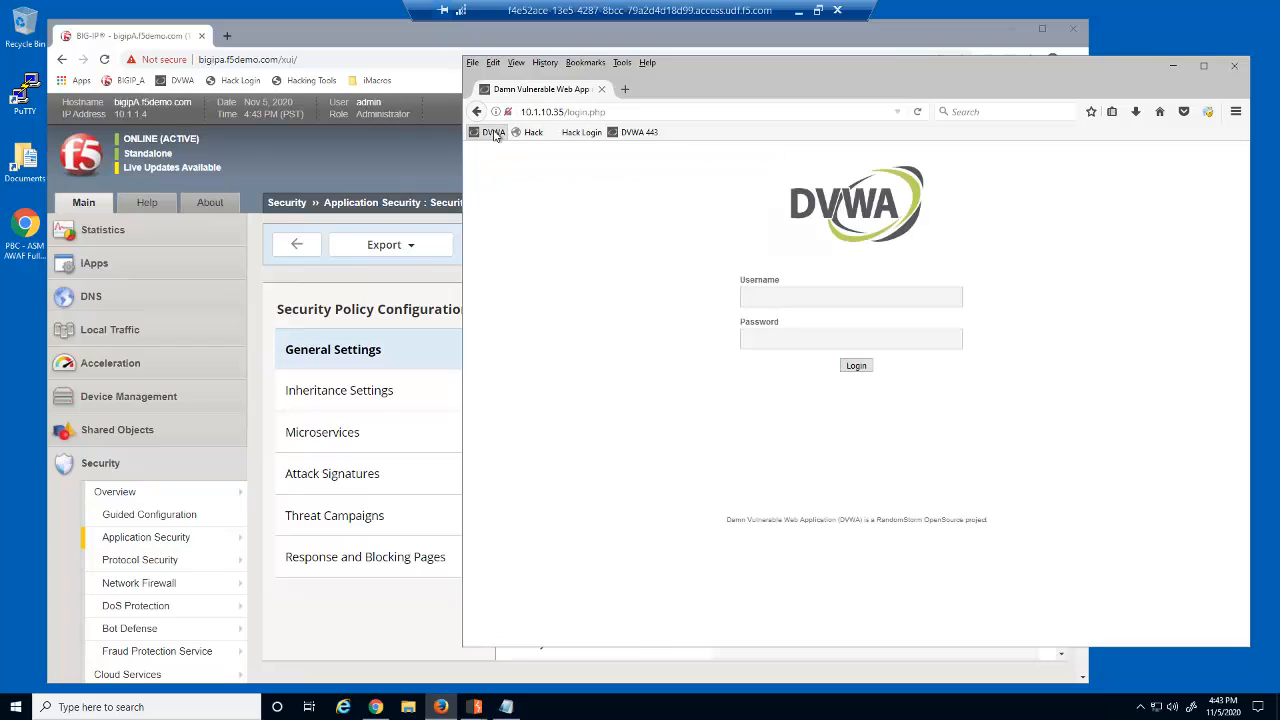
click(612, 111)
click(612, 111)
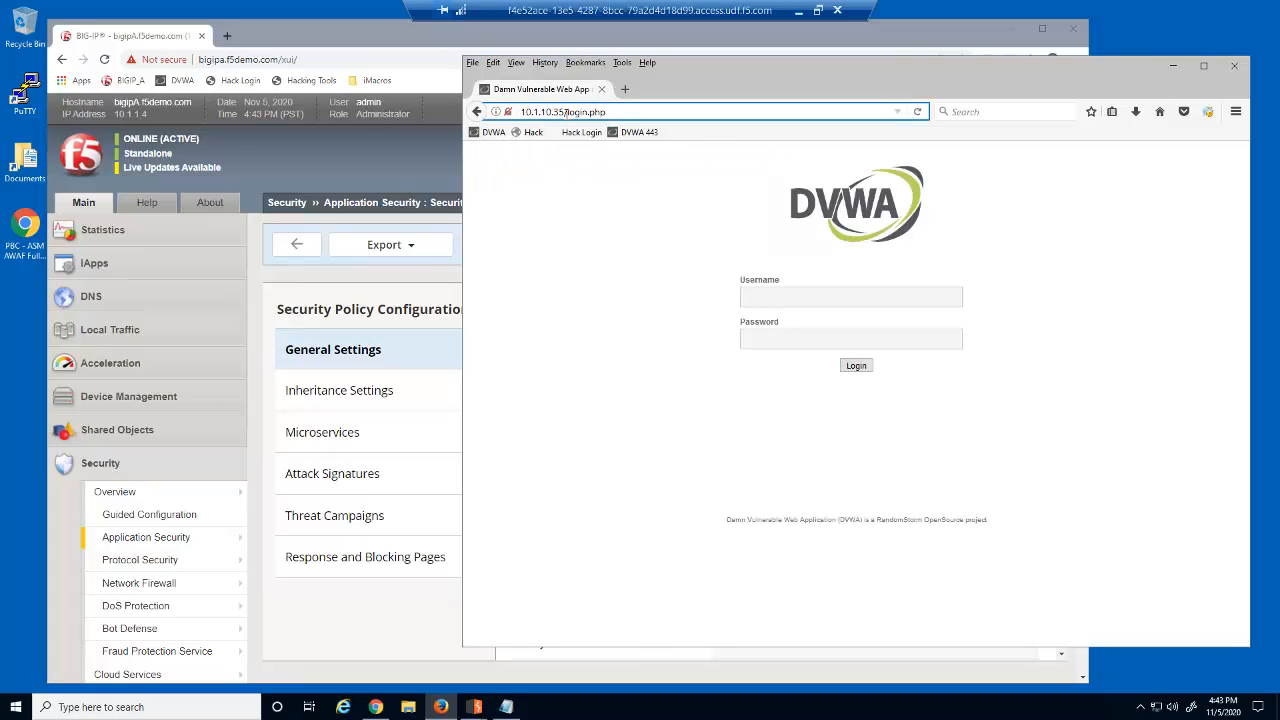
drag(566, 112, 606, 112)
key(BackSpace)
text(REA)
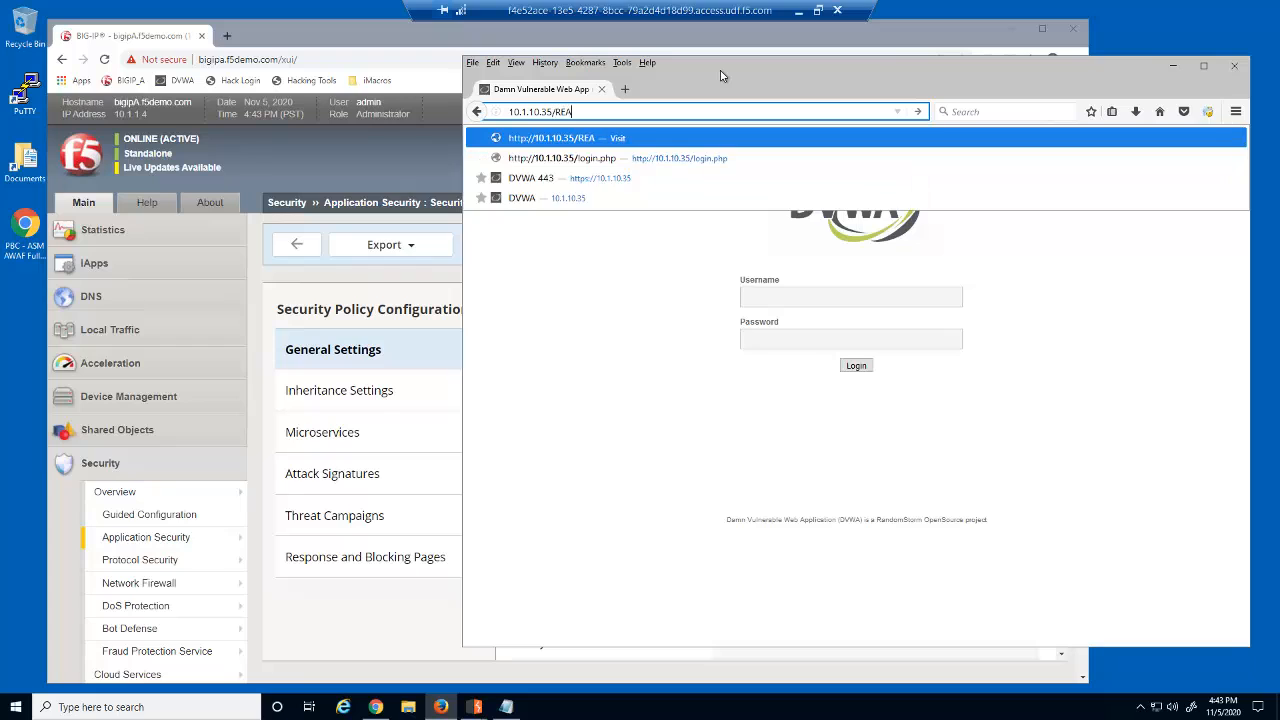
text(DME.md)
key(Return)
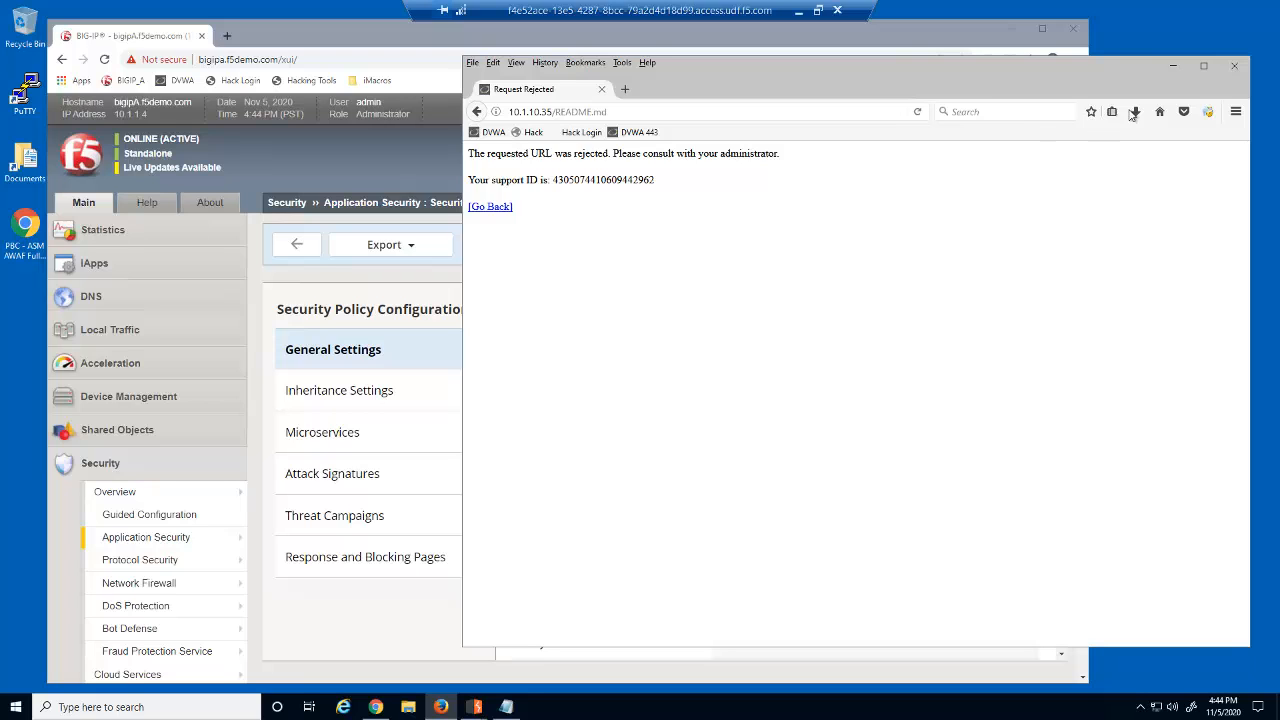
Close Firefox, open BIG-IP's application requests event log and filter it by the Blocked request status
click(1230, 67)
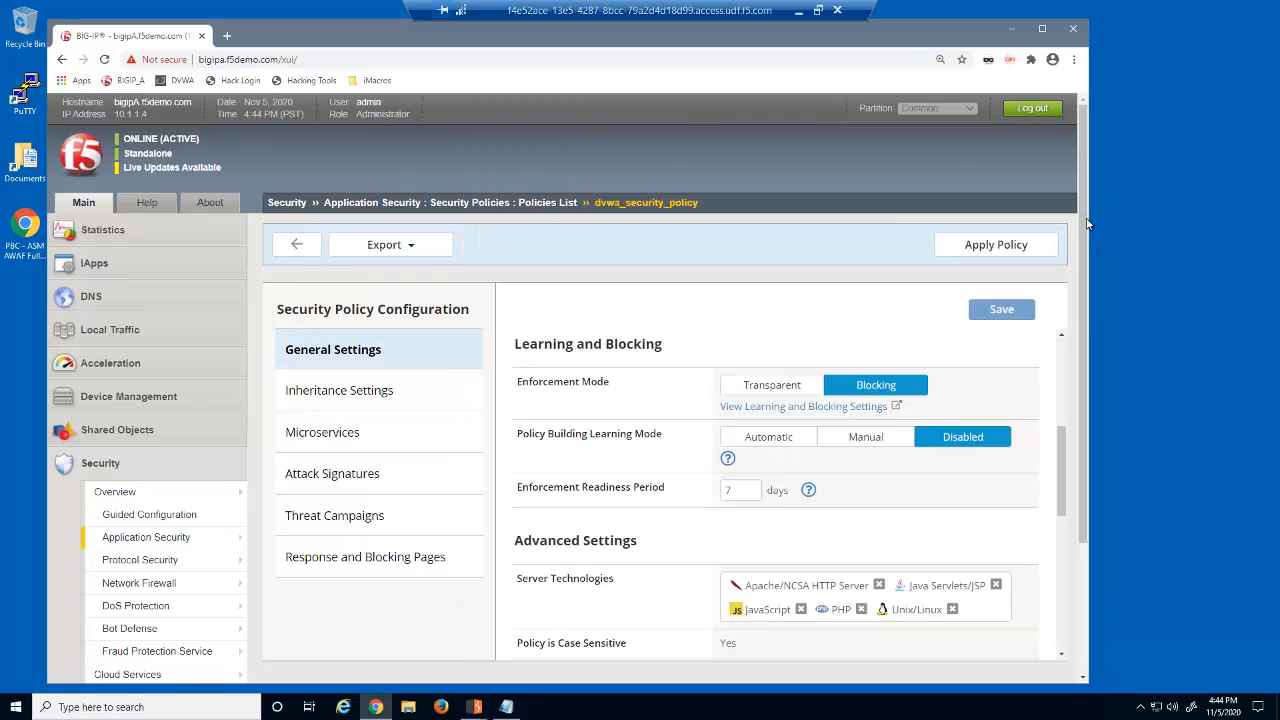
drag(1088, 224, 1086, 302)
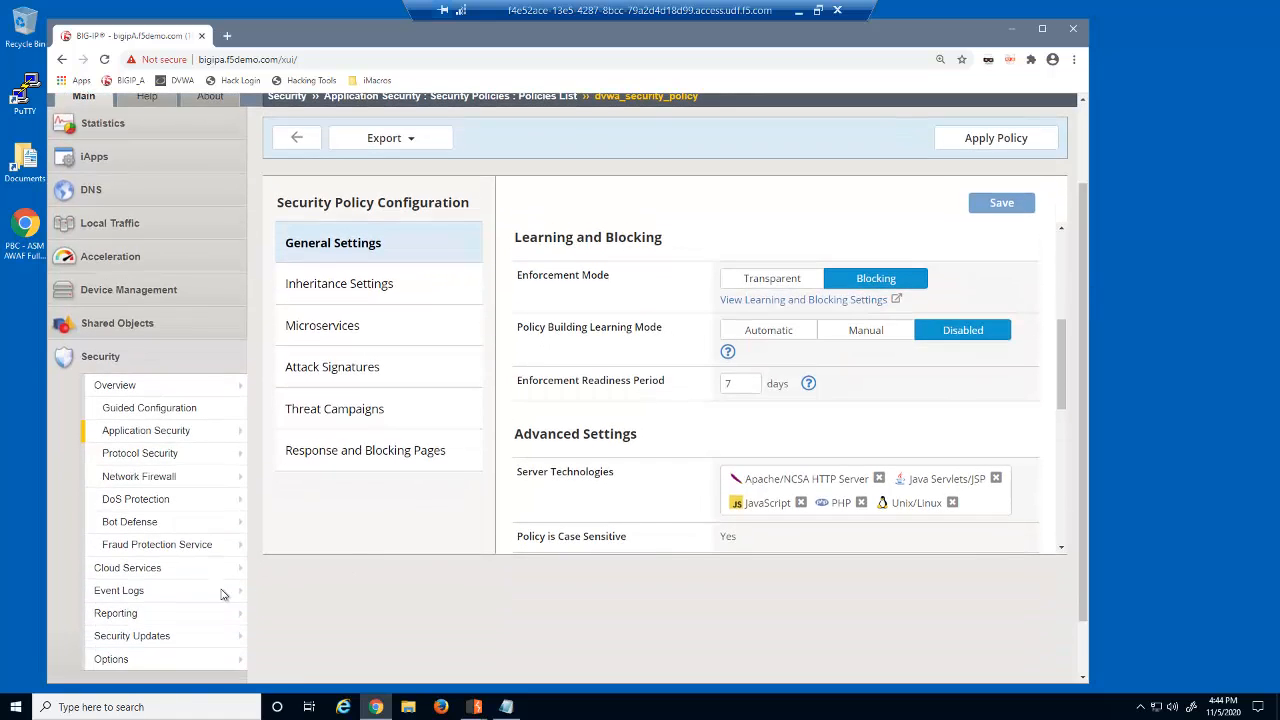
mouse_move(223, 595)
click(292, 588)
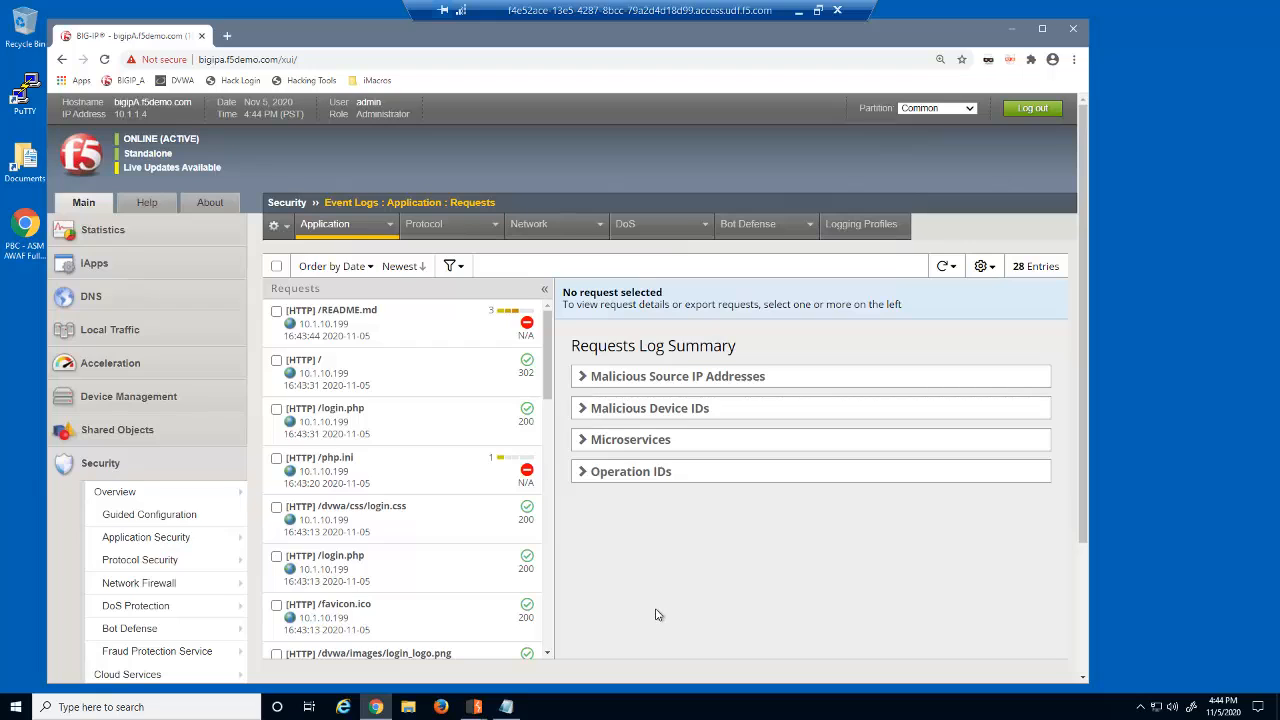
click(453, 268)
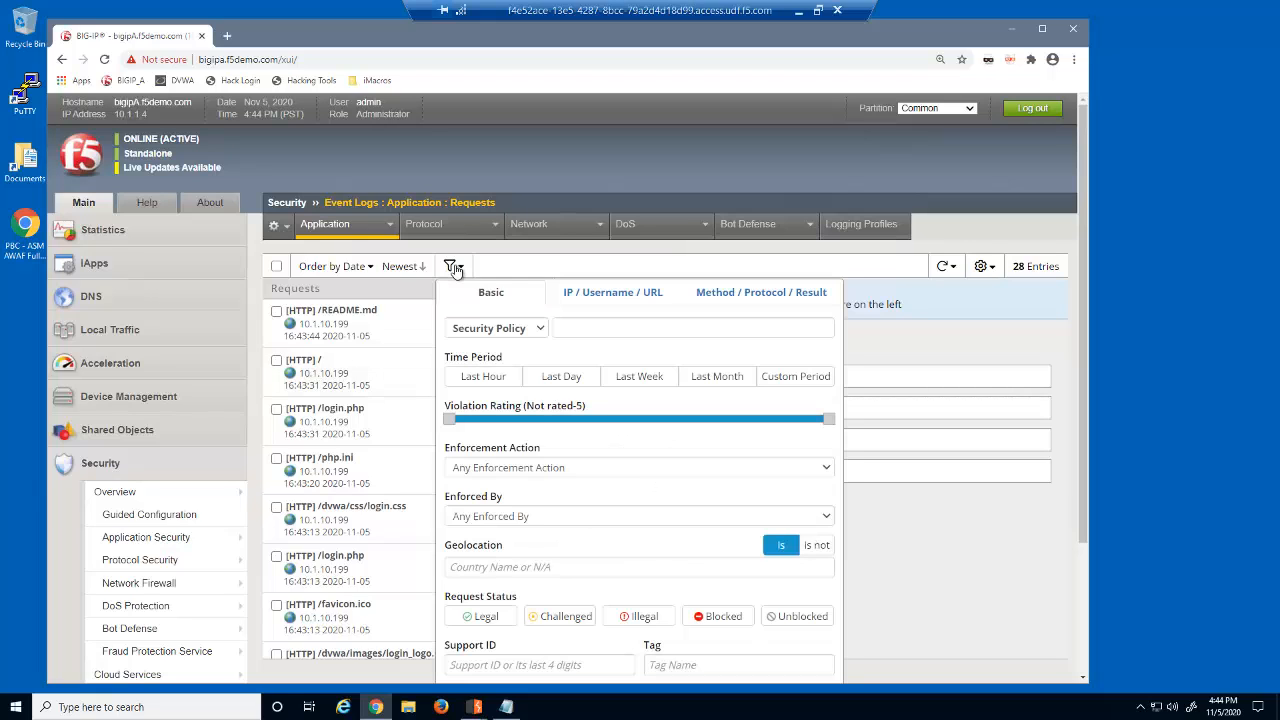
click(744, 616)
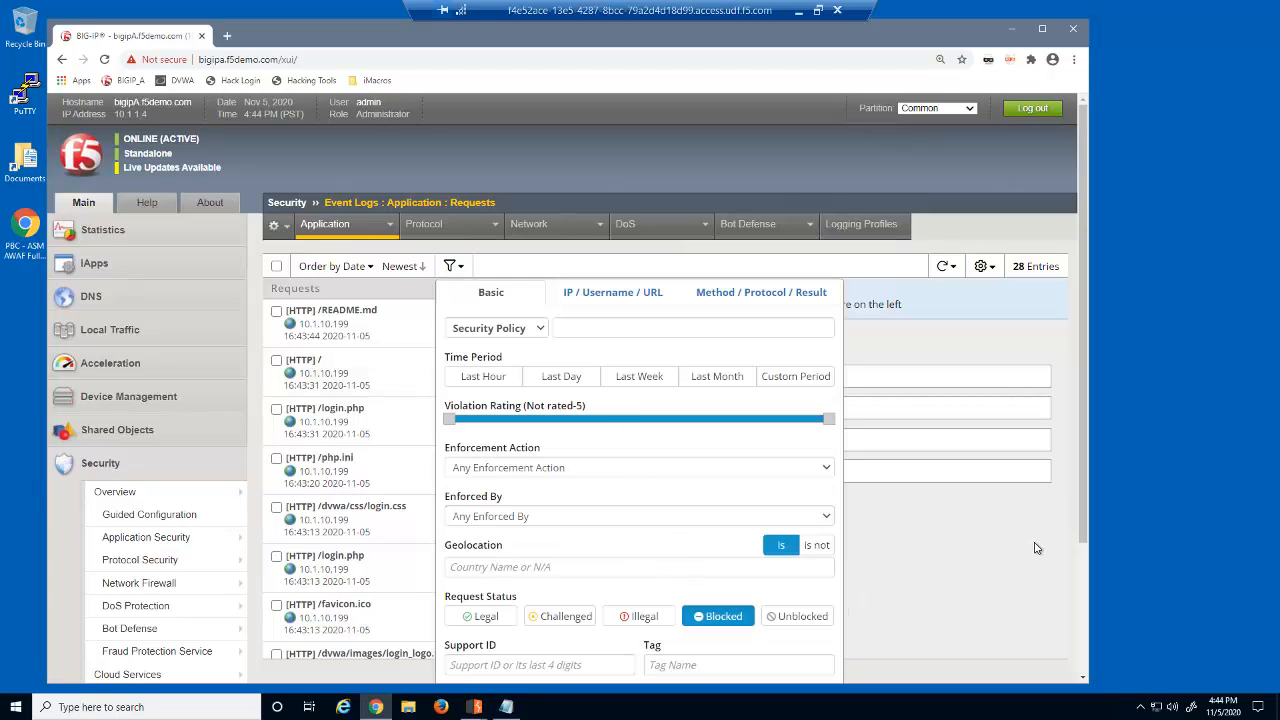
scroll(1083, 552, down, 1)
scroll(900, 657, down, 1)
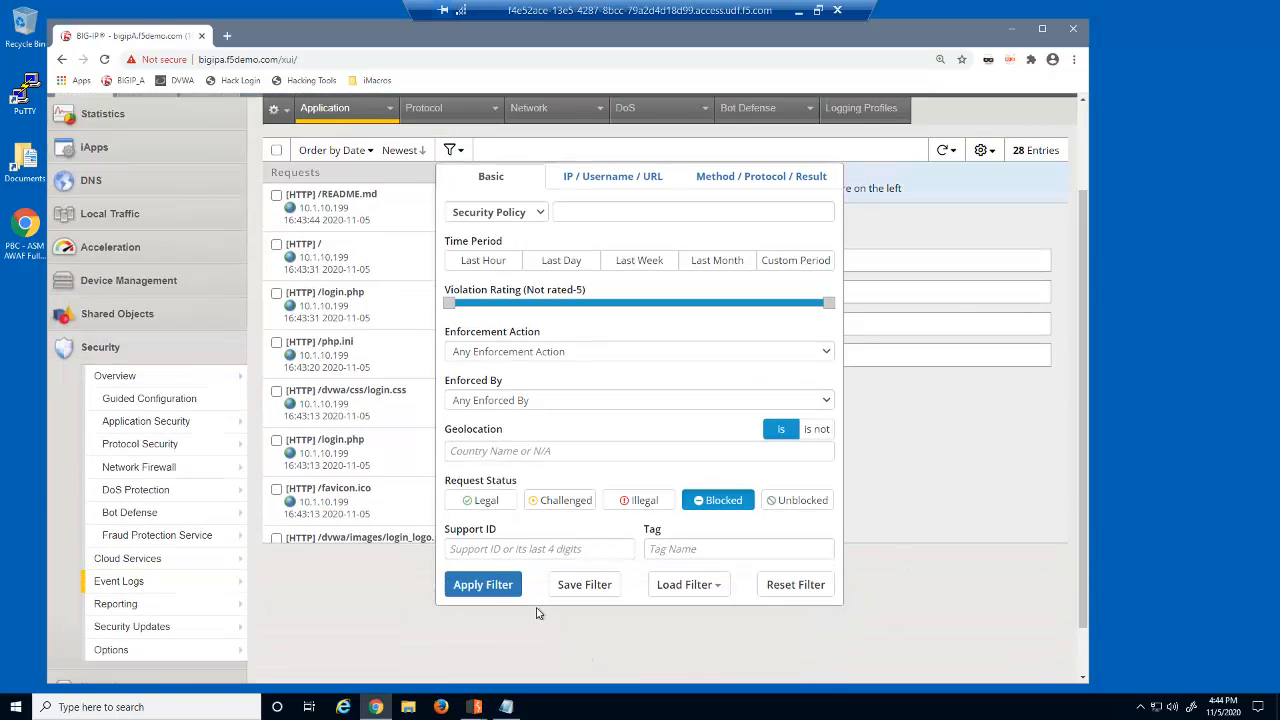
click(500, 592)
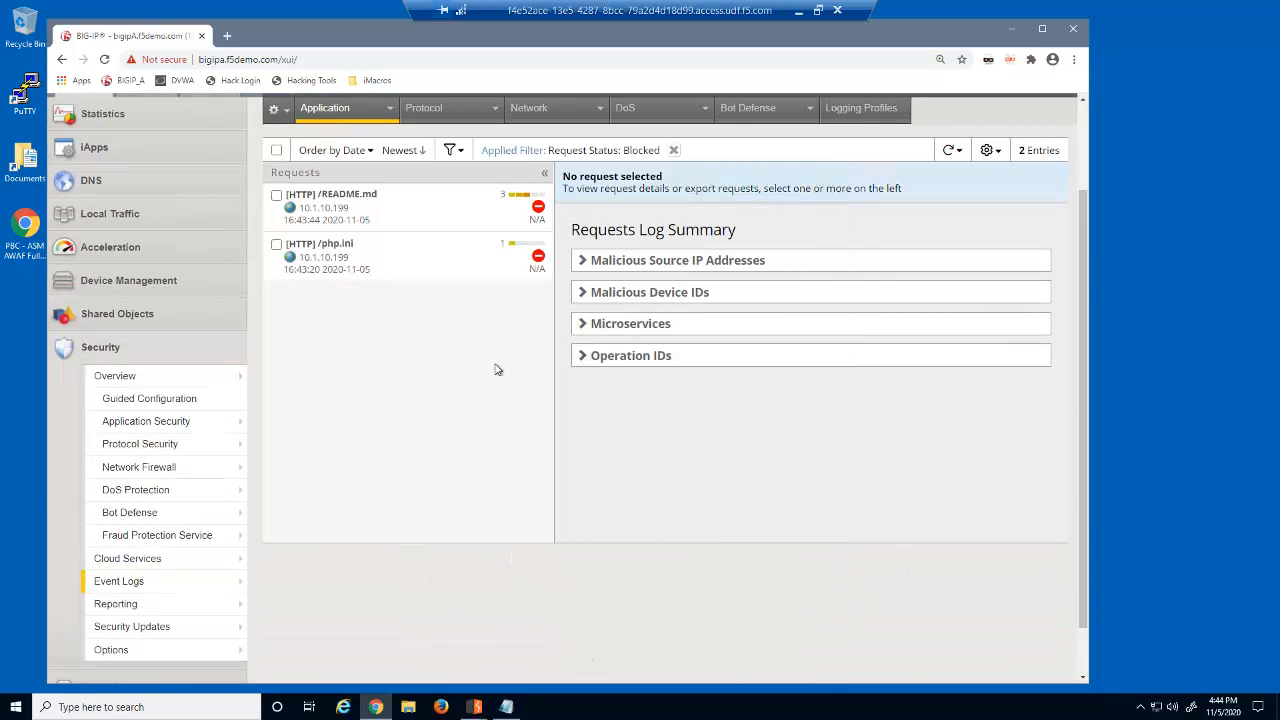
Examine the illegal file type violation of the blocked /php.ini request, then view the details of the /README.md request
click(452, 261)
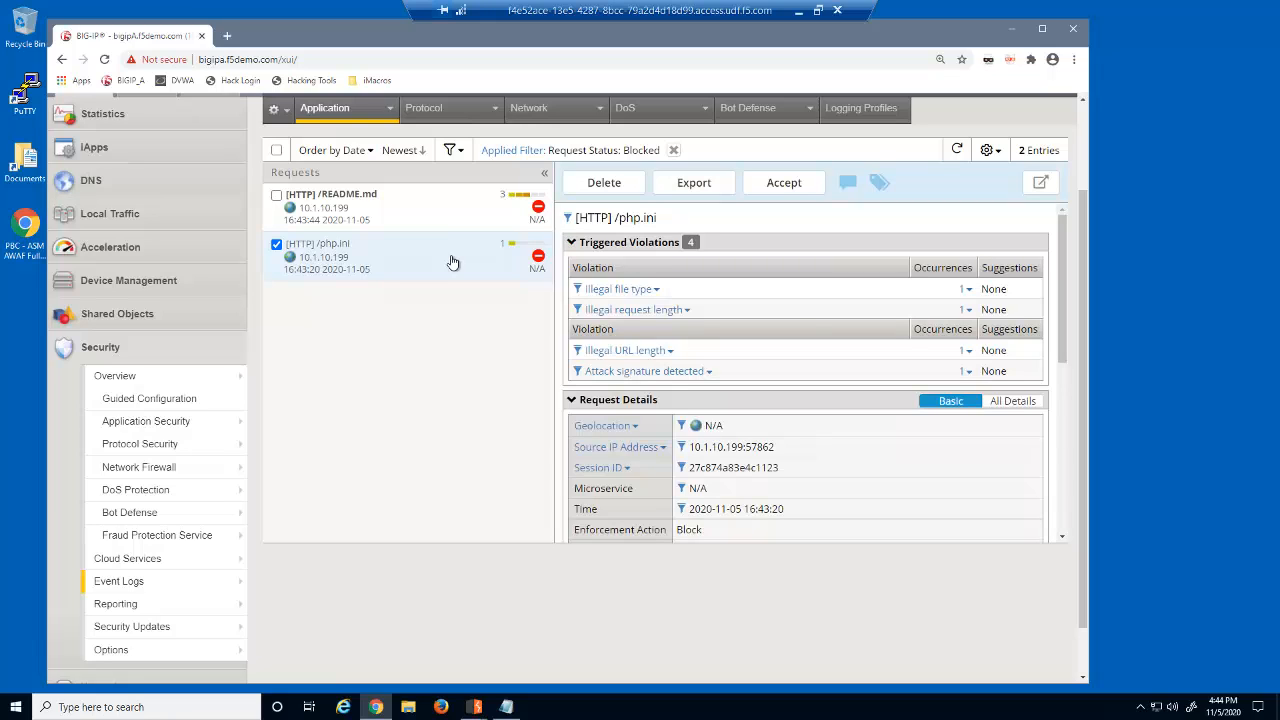
click(966, 291)
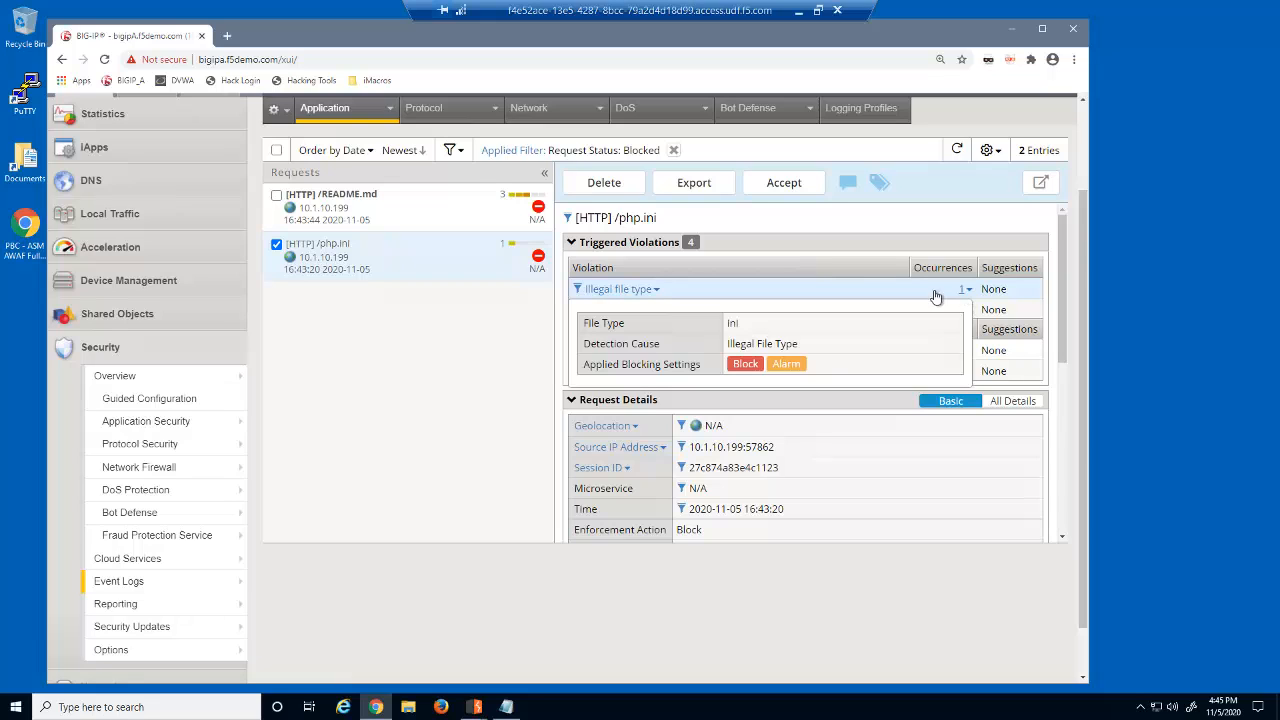
click(446, 211)
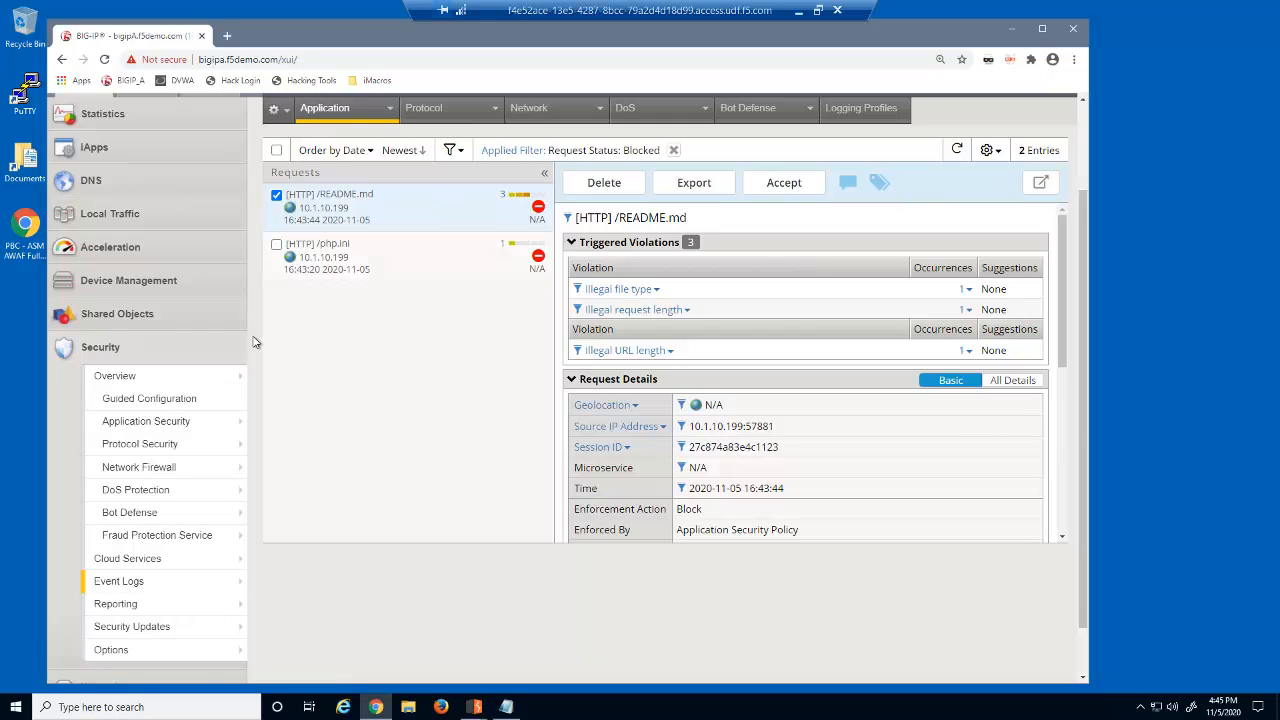
In the Allowed File Types list, set php's request length to 3500 and query string length to 800 bytes, update it and apply the policy
mouse_move(230, 424)
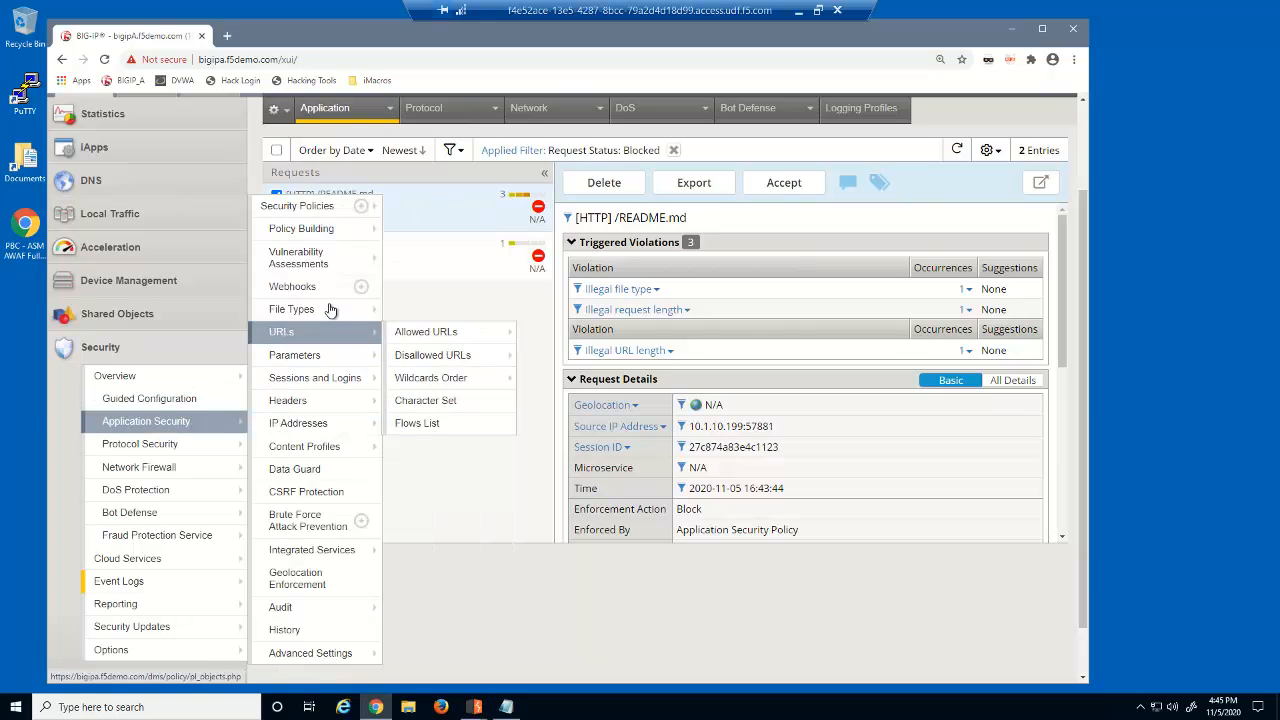
mouse_move(345, 309)
click(417, 312)
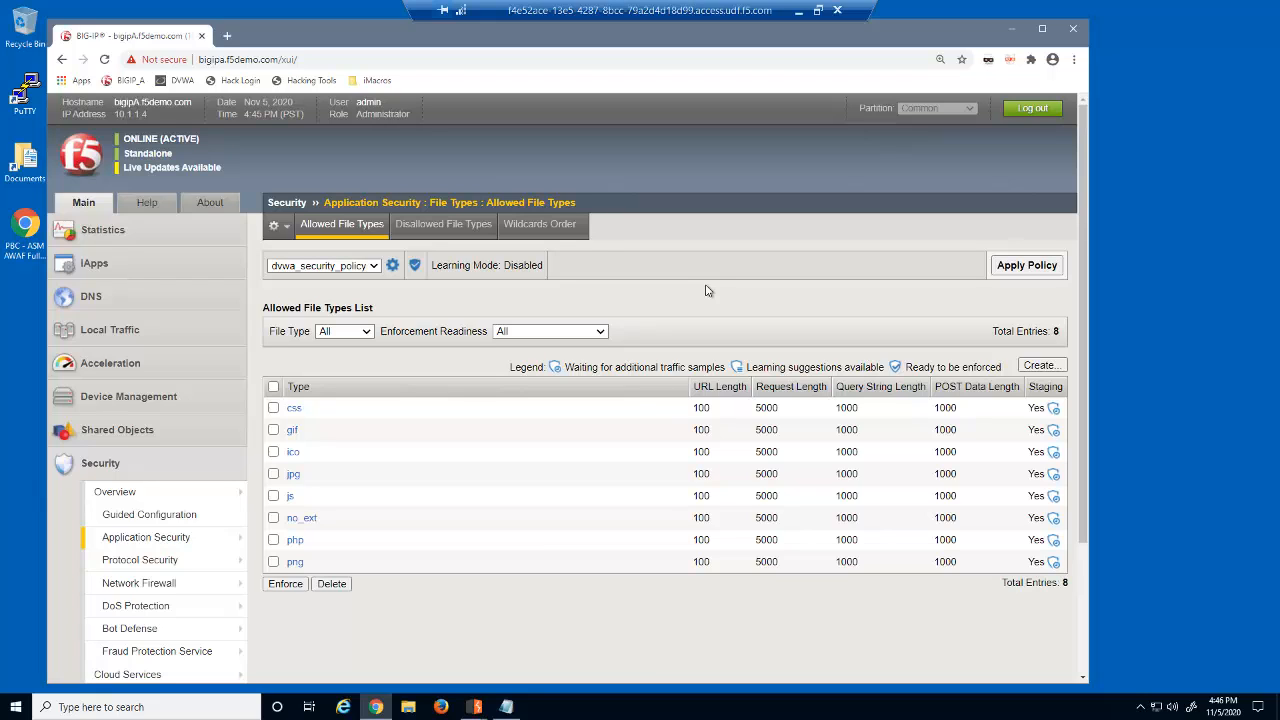
click(294, 541)
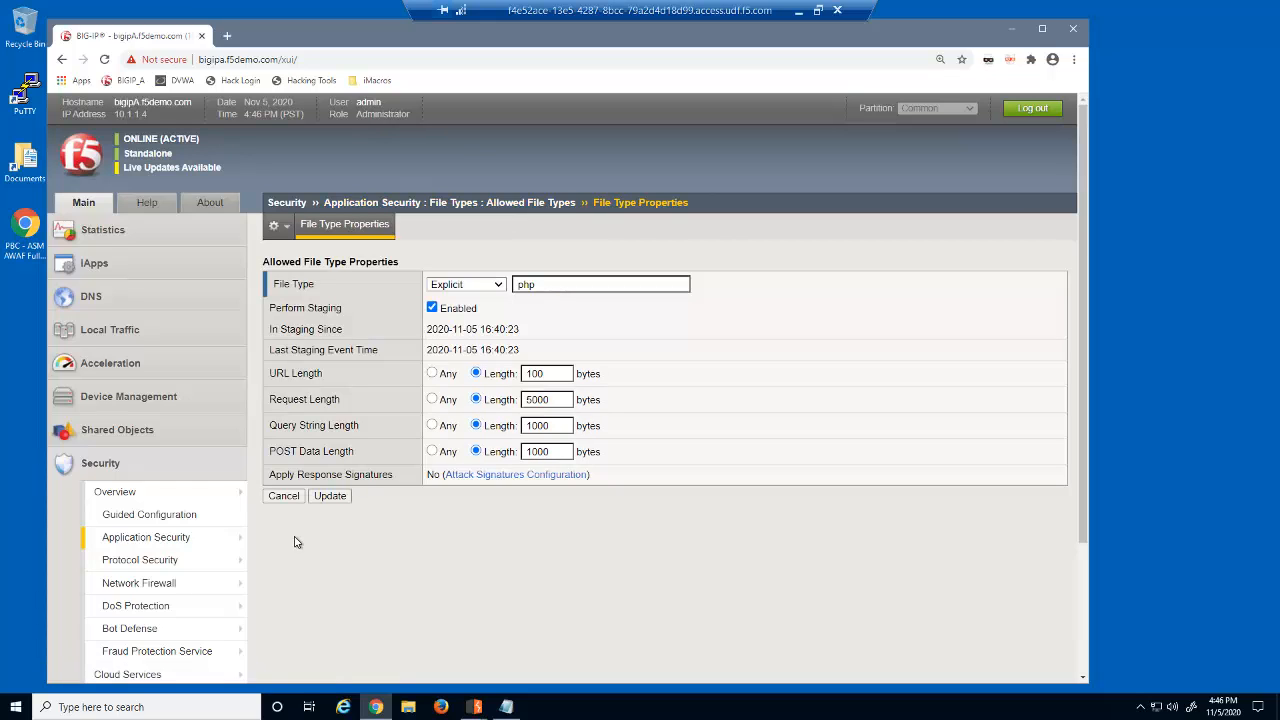
double_click(524, 399)
text(3500)
double_click(562, 427)
text(800)
click(342, 496)
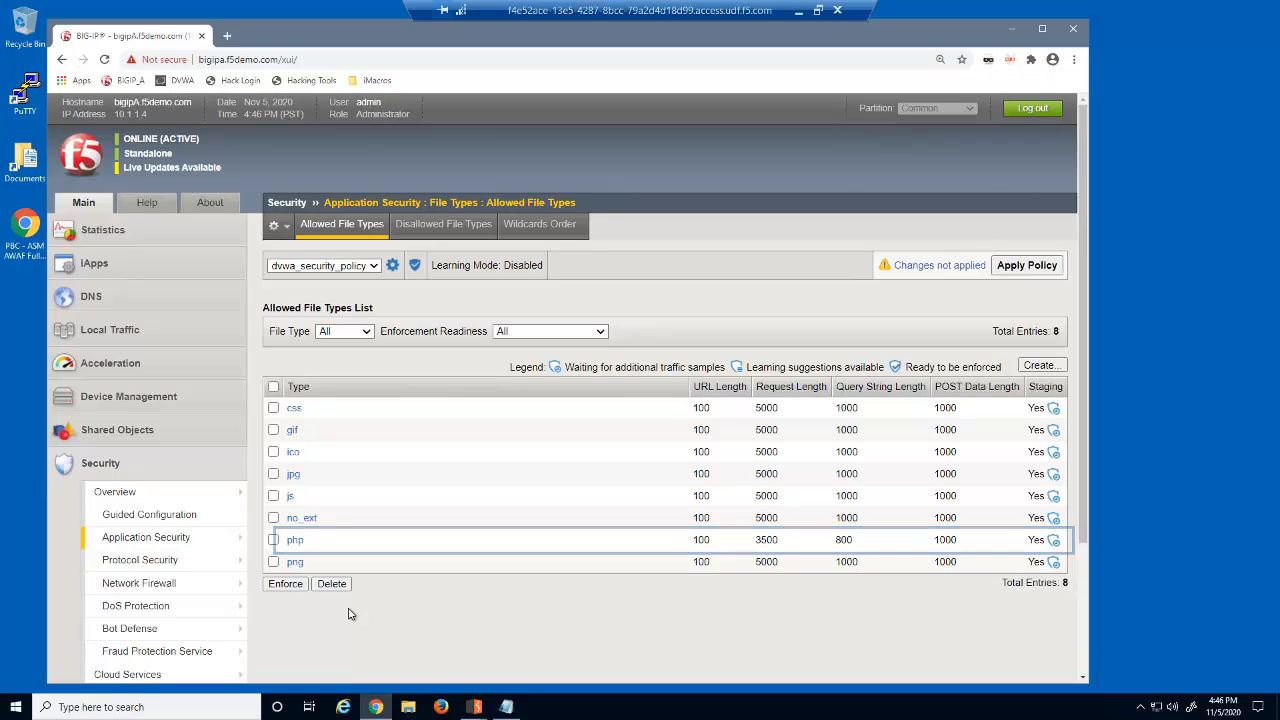
click(1004, 268)
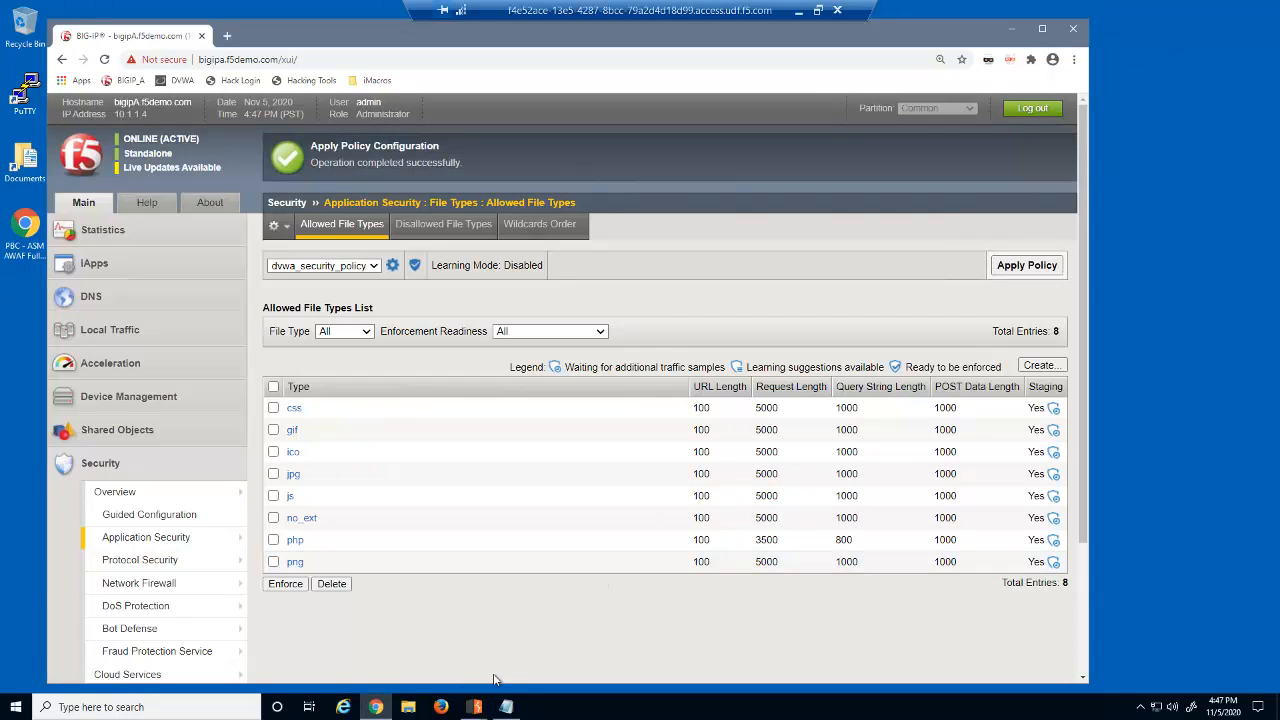
Open DVWA from its bookmark in a new Firefox window and log in as hacker with the account password
click(441, 707)
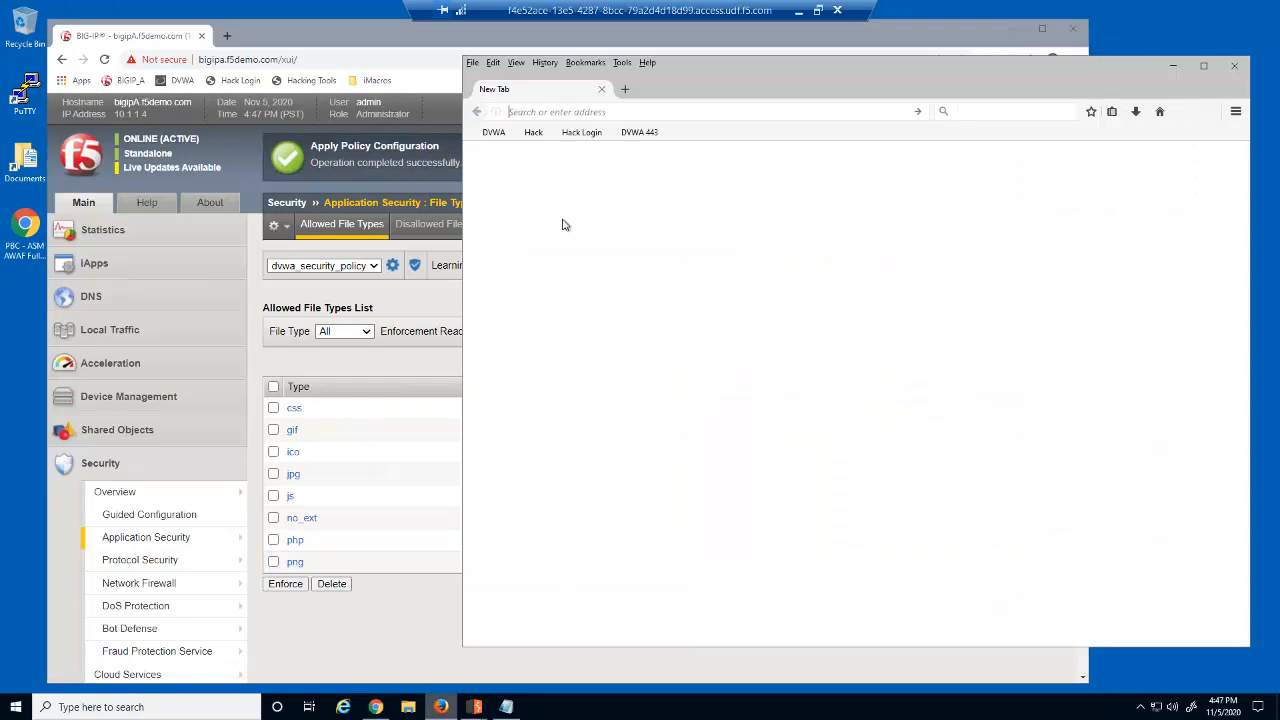
click(497, 133)
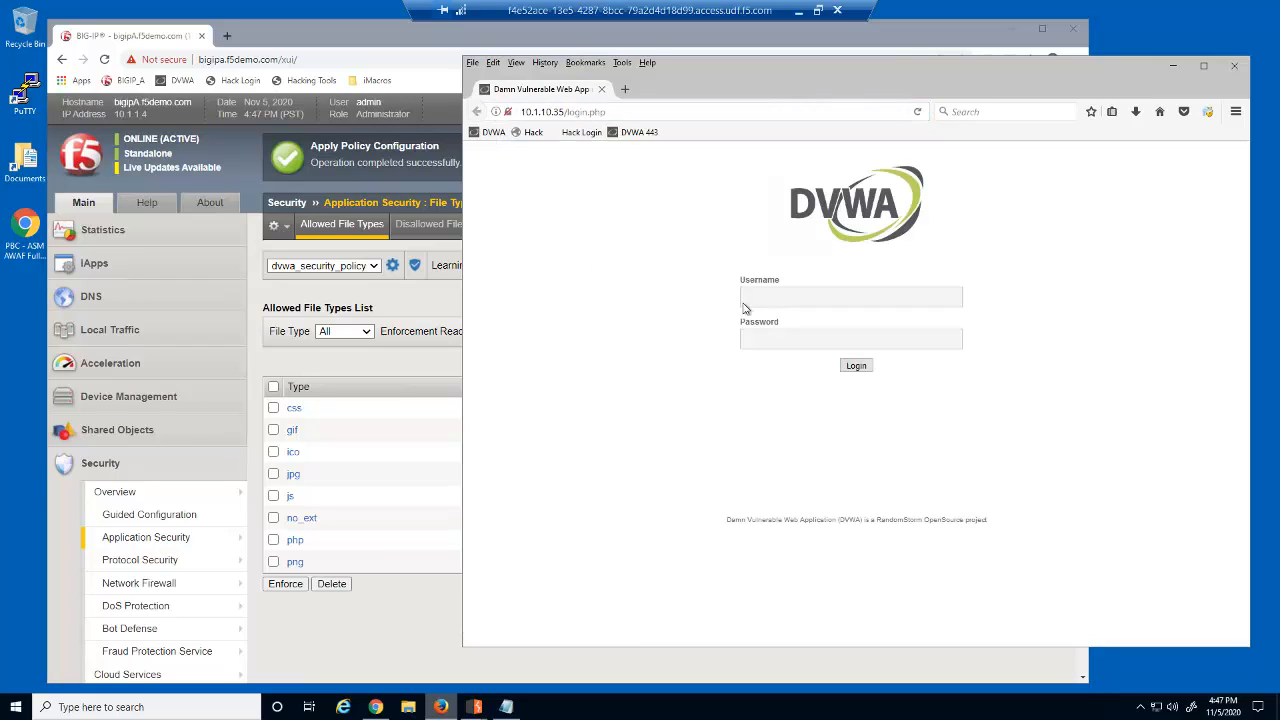
text(hacker)
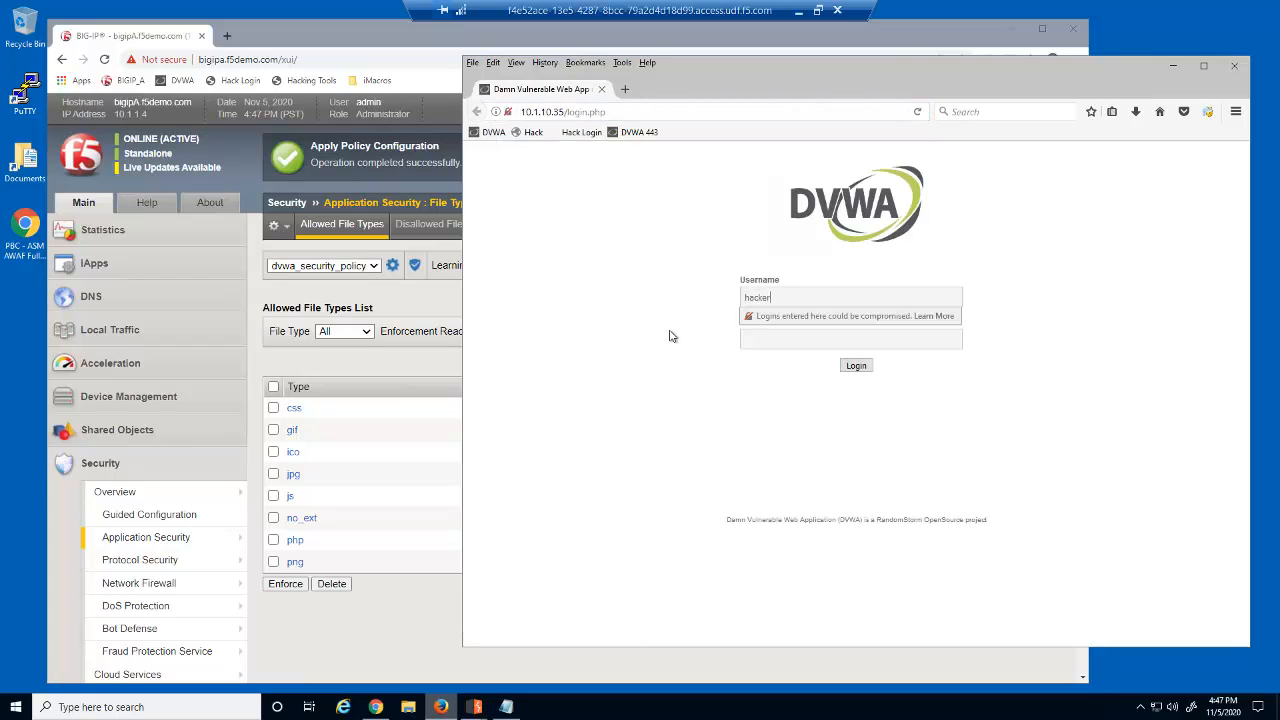
key(Tab)
text(●●)
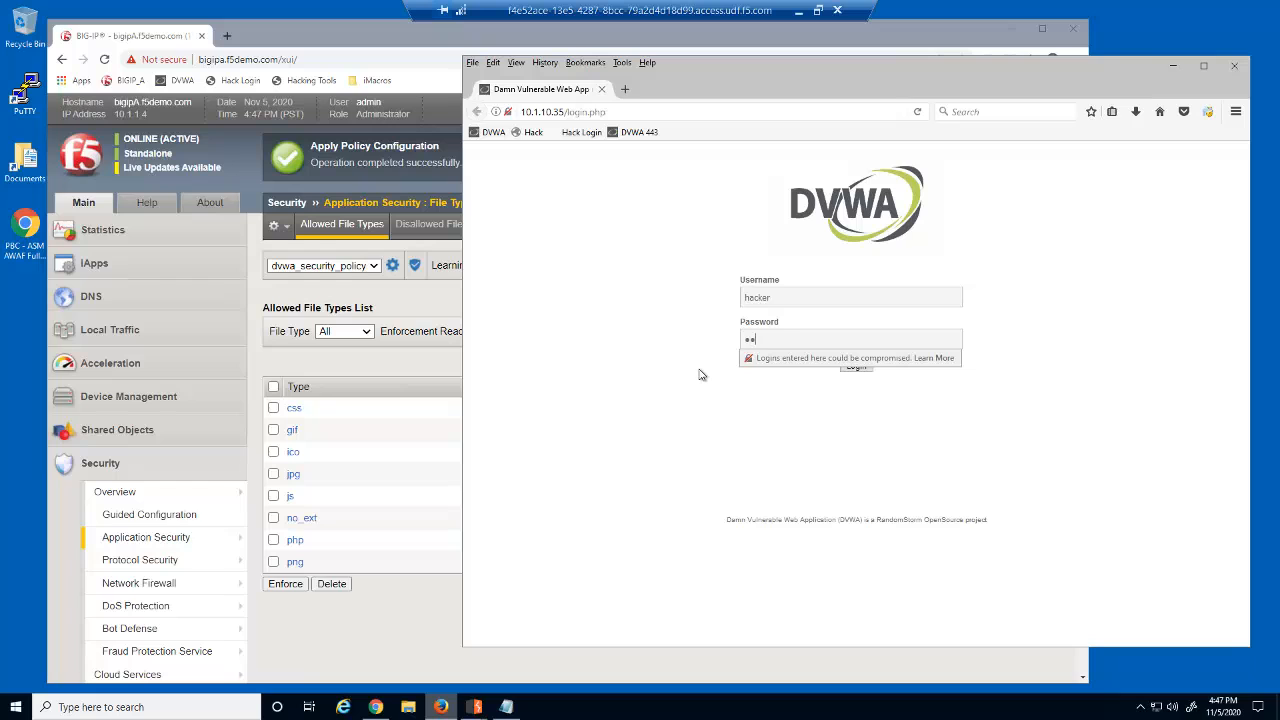
text(●●●●●)
click(759, 381)
click(855, 366)
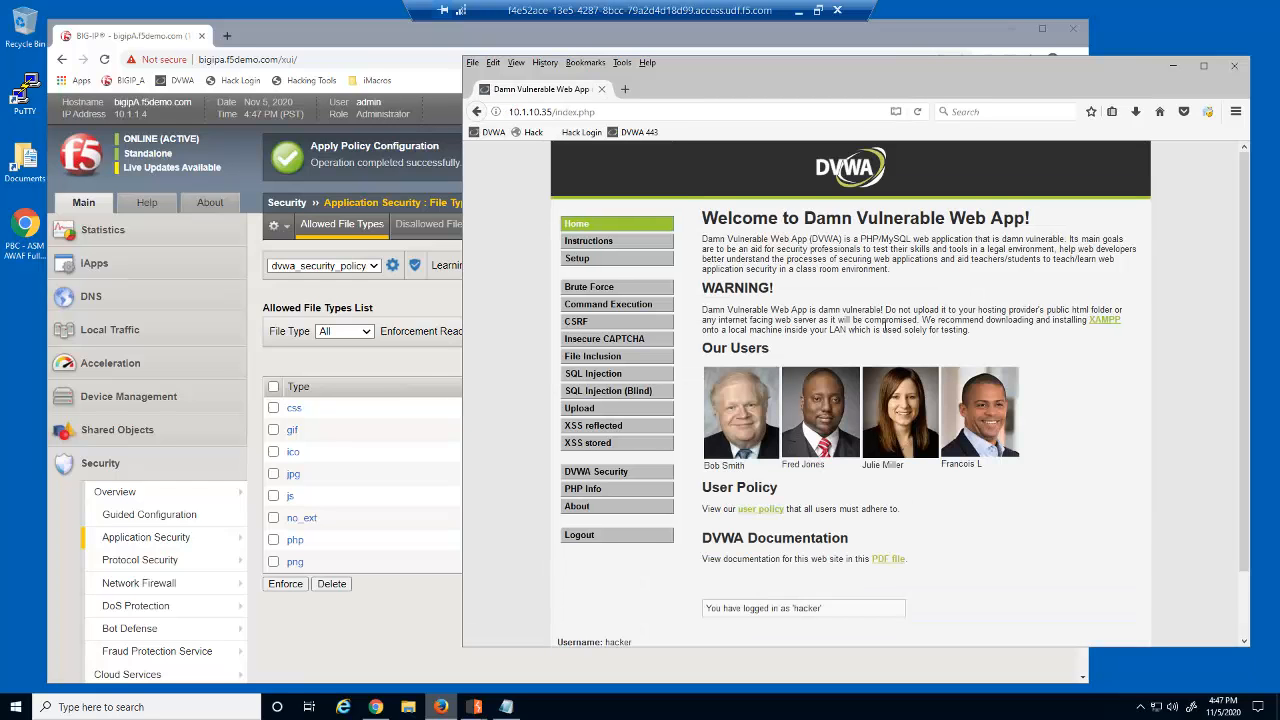
click(508, 707)
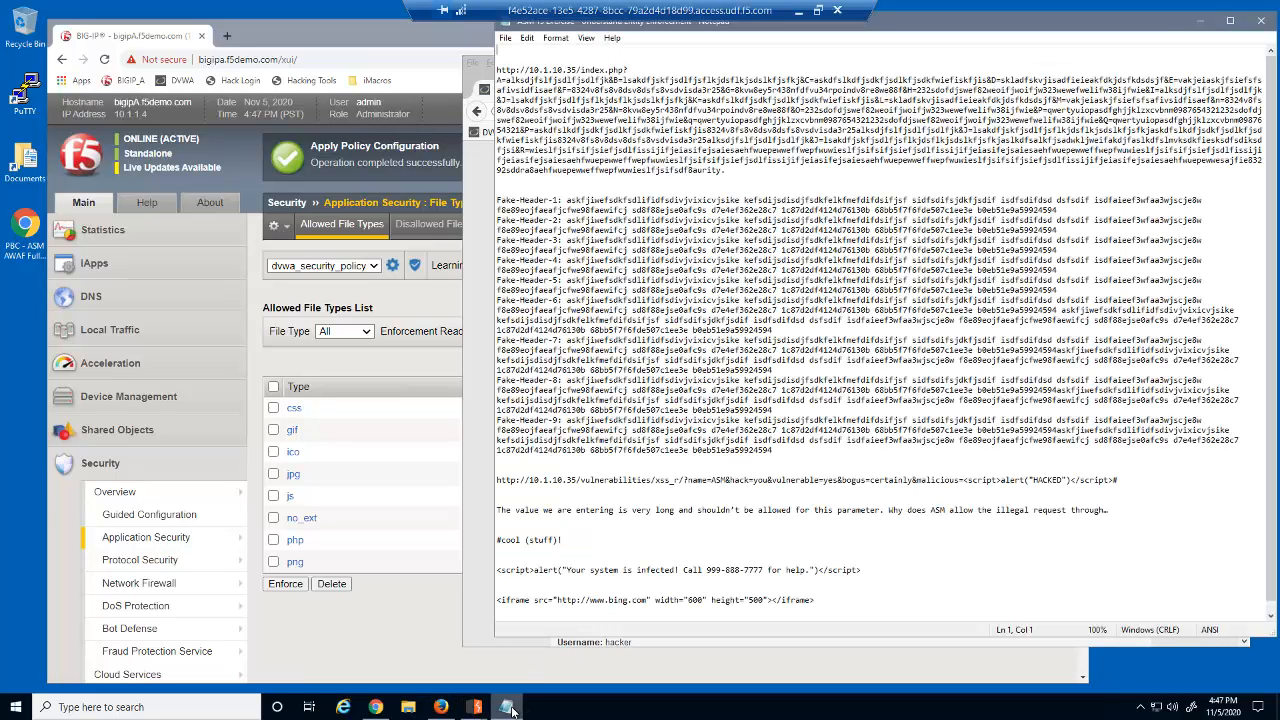
drag(727, 170, 497, 69)
right_click(557, 111)
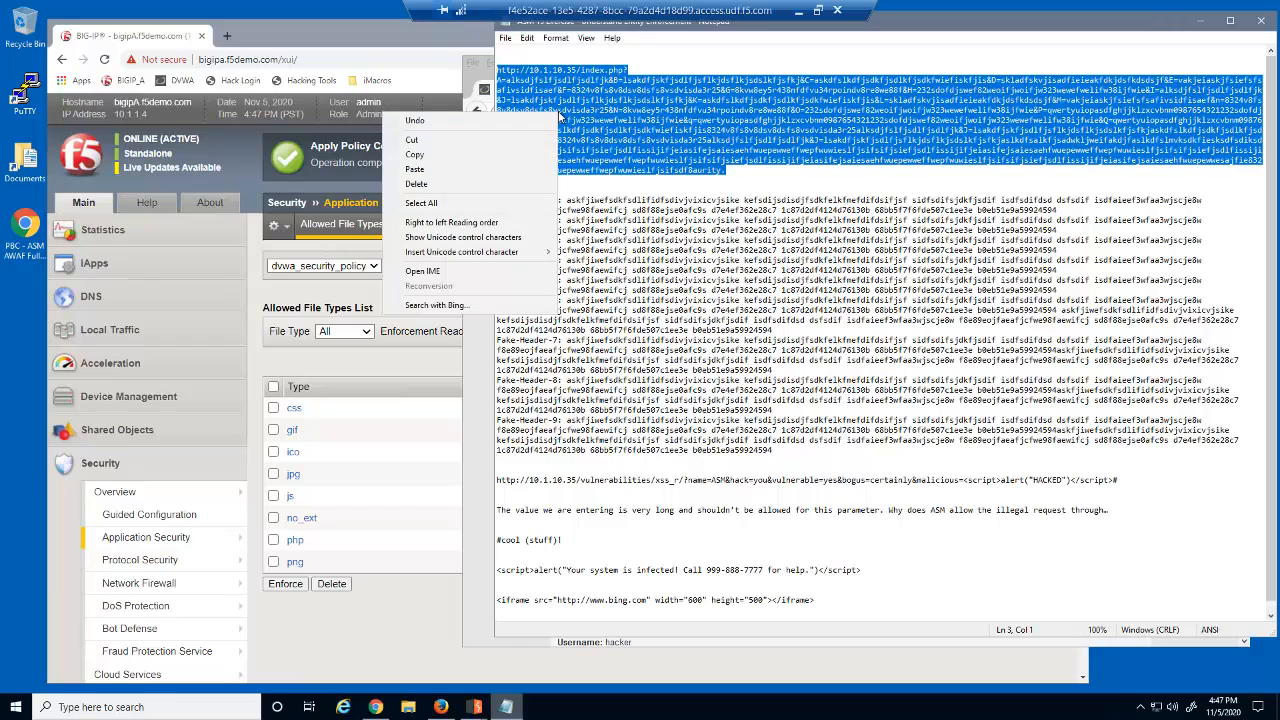
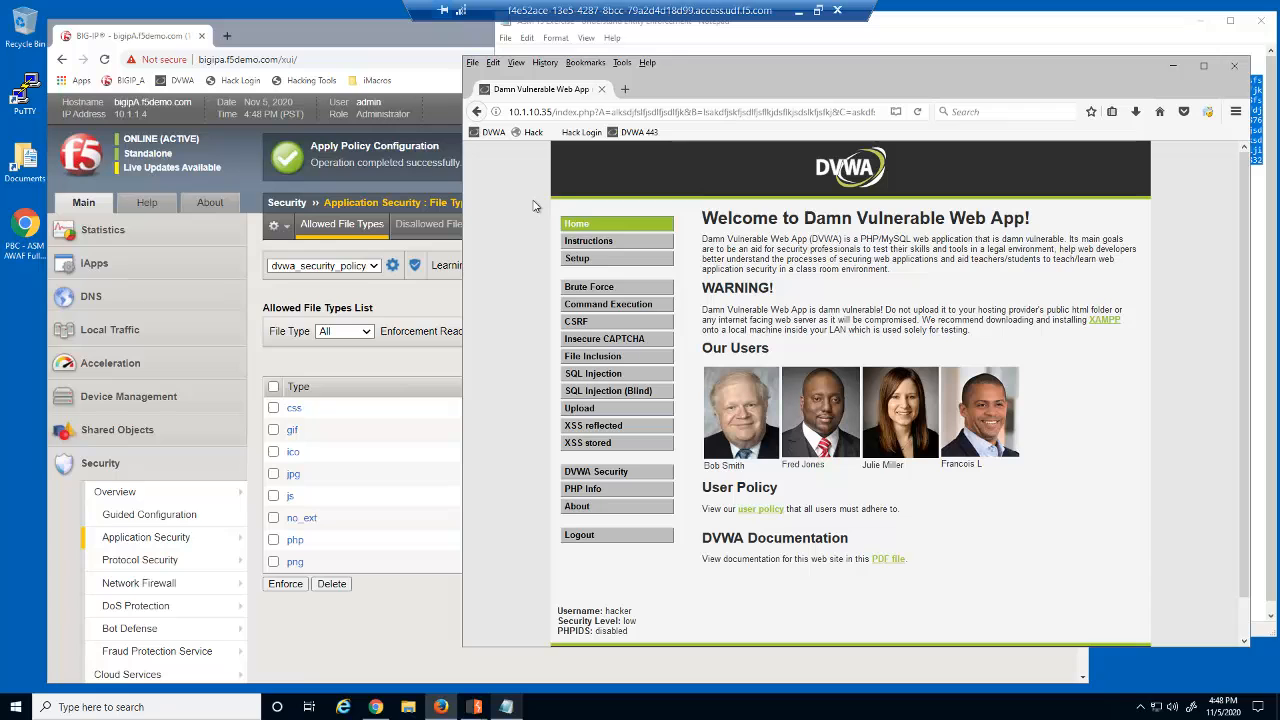
Open BIG-IP's application requests event log and examine the illegal query string length violation of the latest /index.php request
click(435, 300)
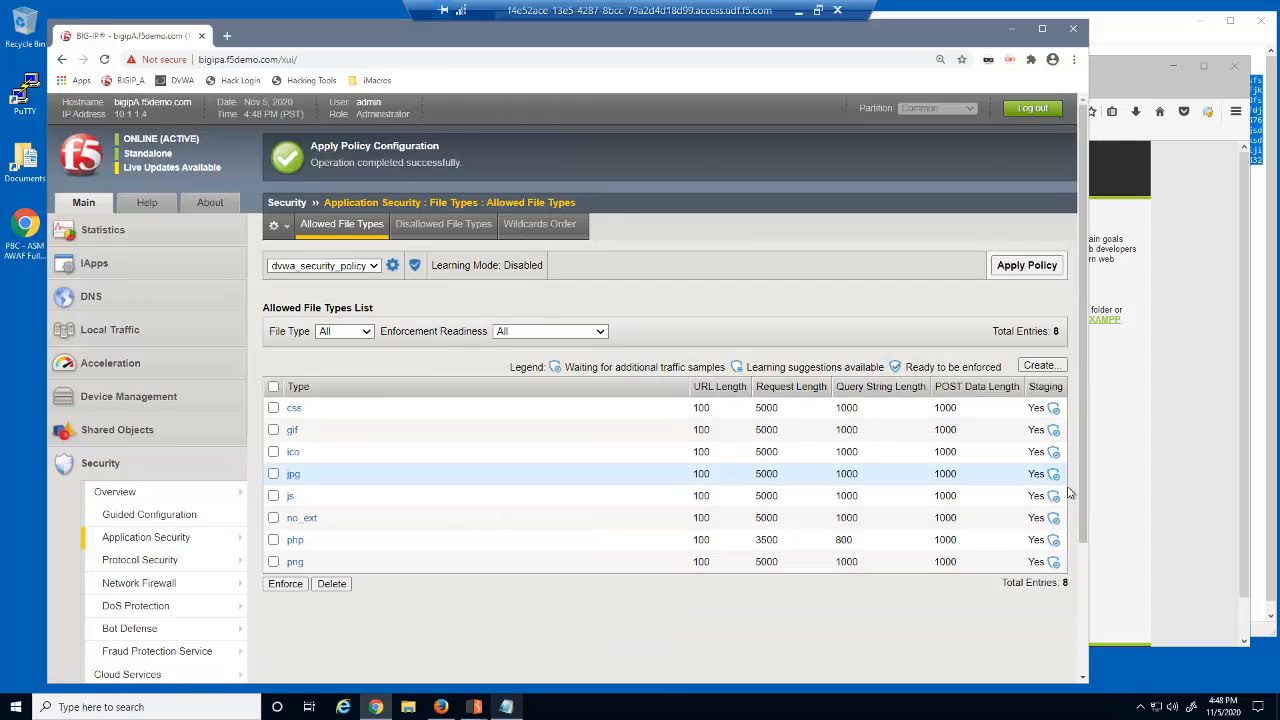
drag(1082, 498, 1082, 568)
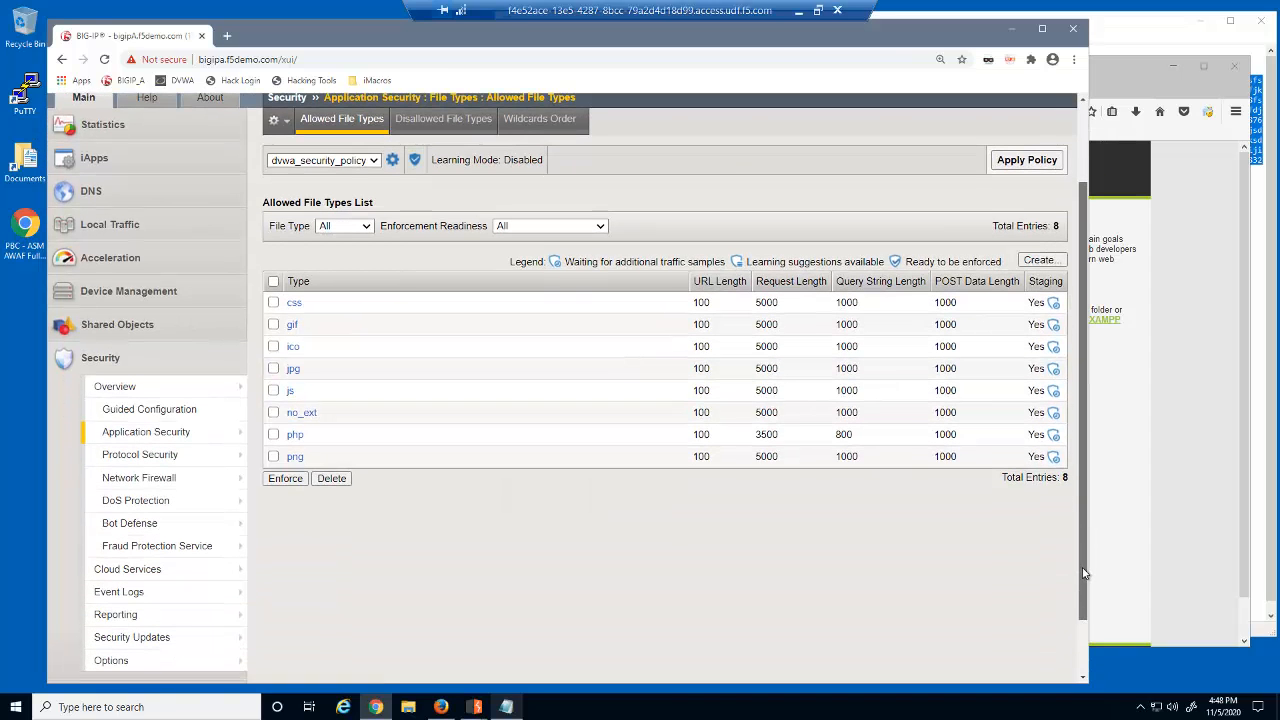
click(193, 591)
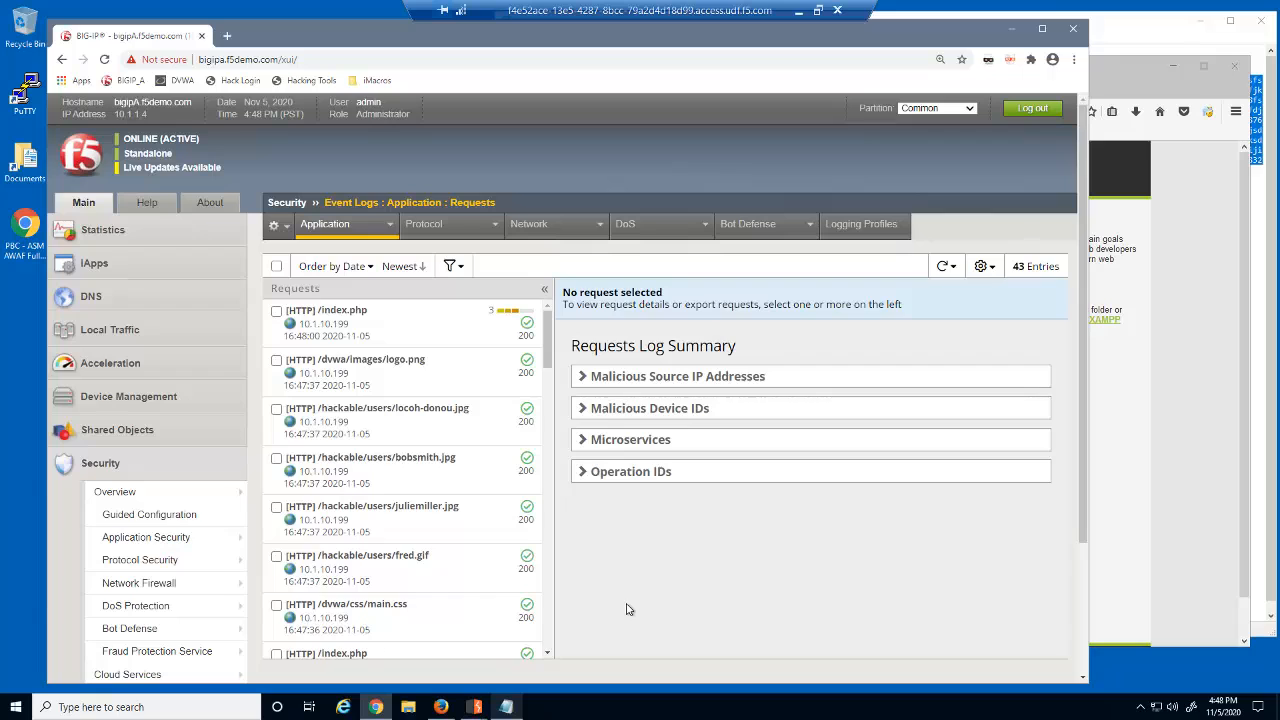
click(453, 330)
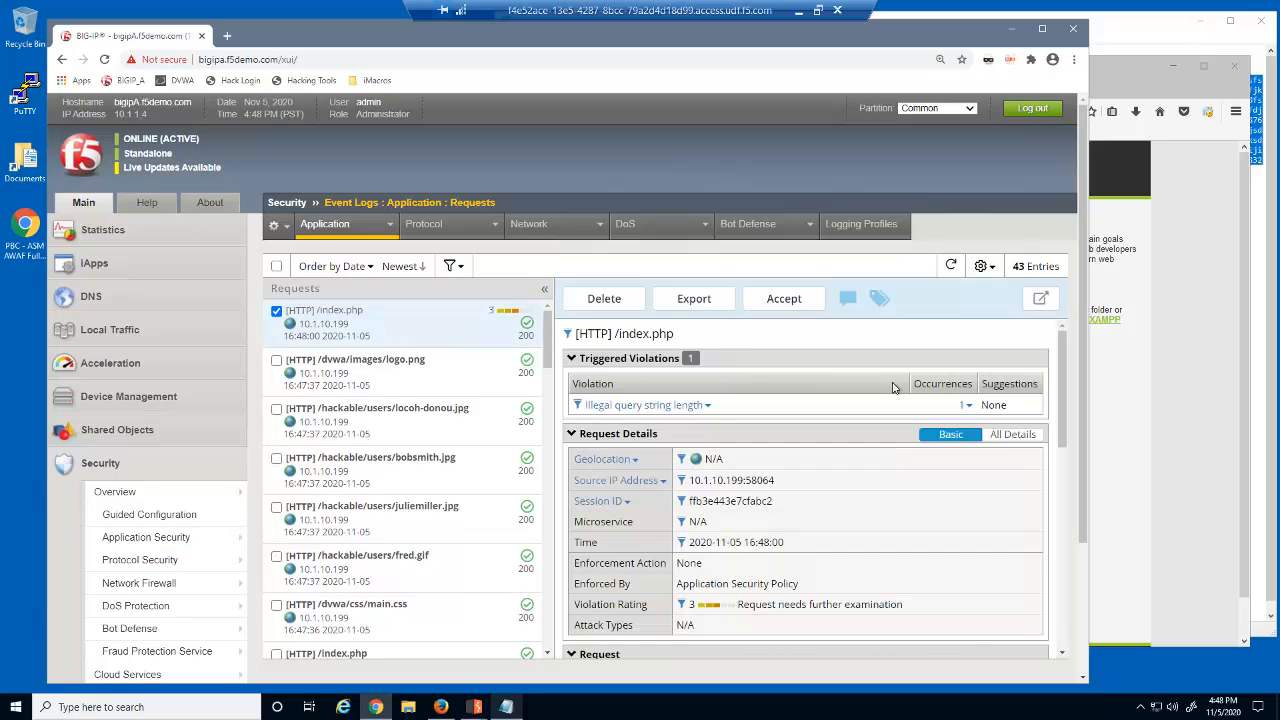
click(965, 408)
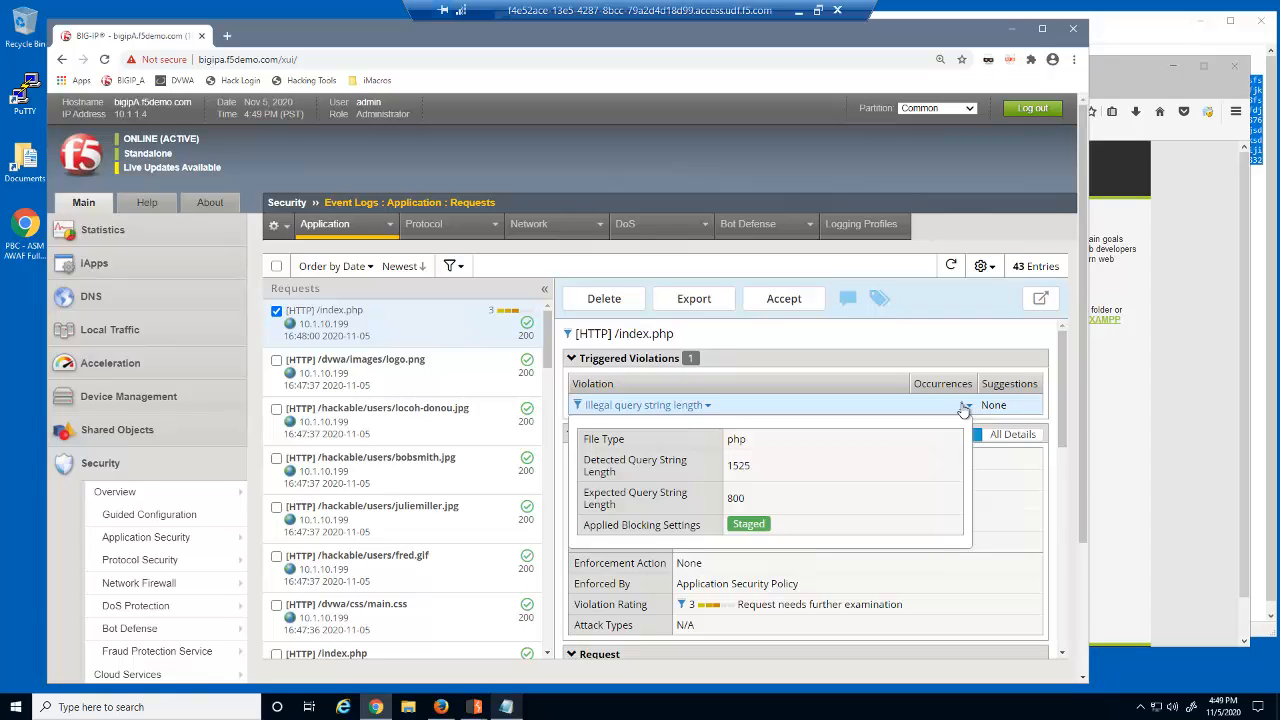
Turn on request interception in Burp Suite, then request DVWA's Setup page in Firefox to capture it
click(1172, 405)
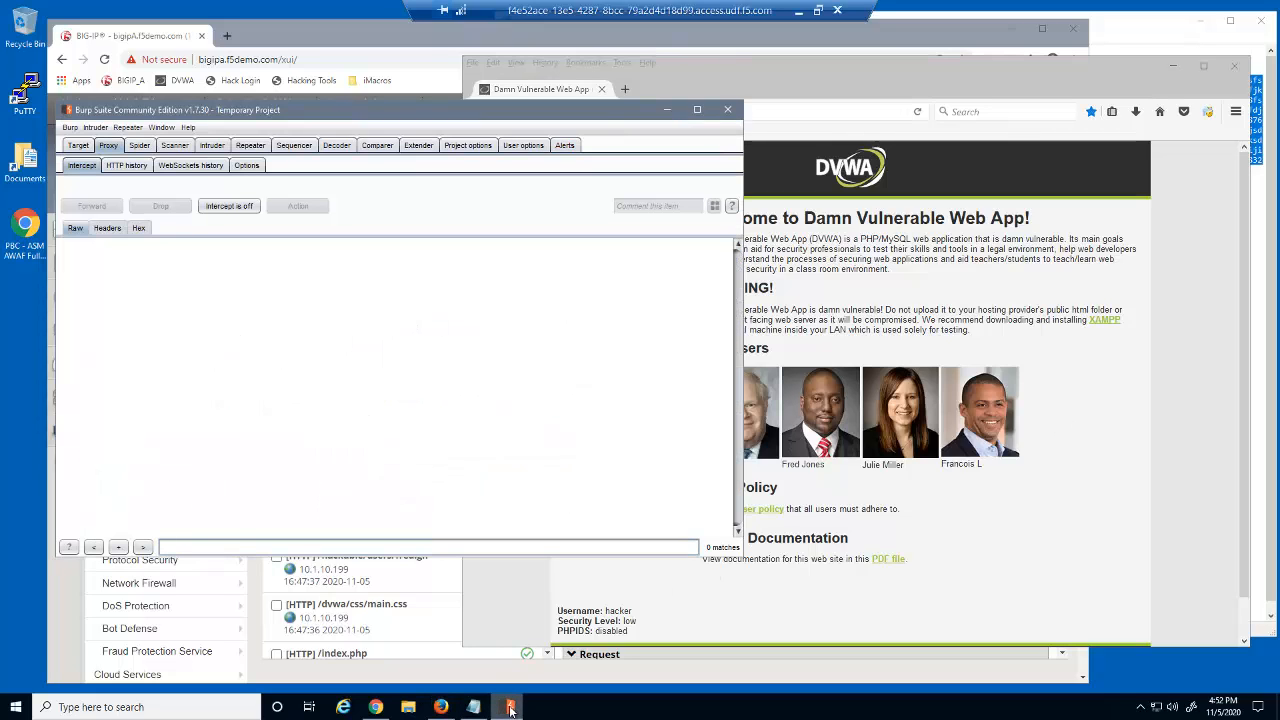
click(251, 212)
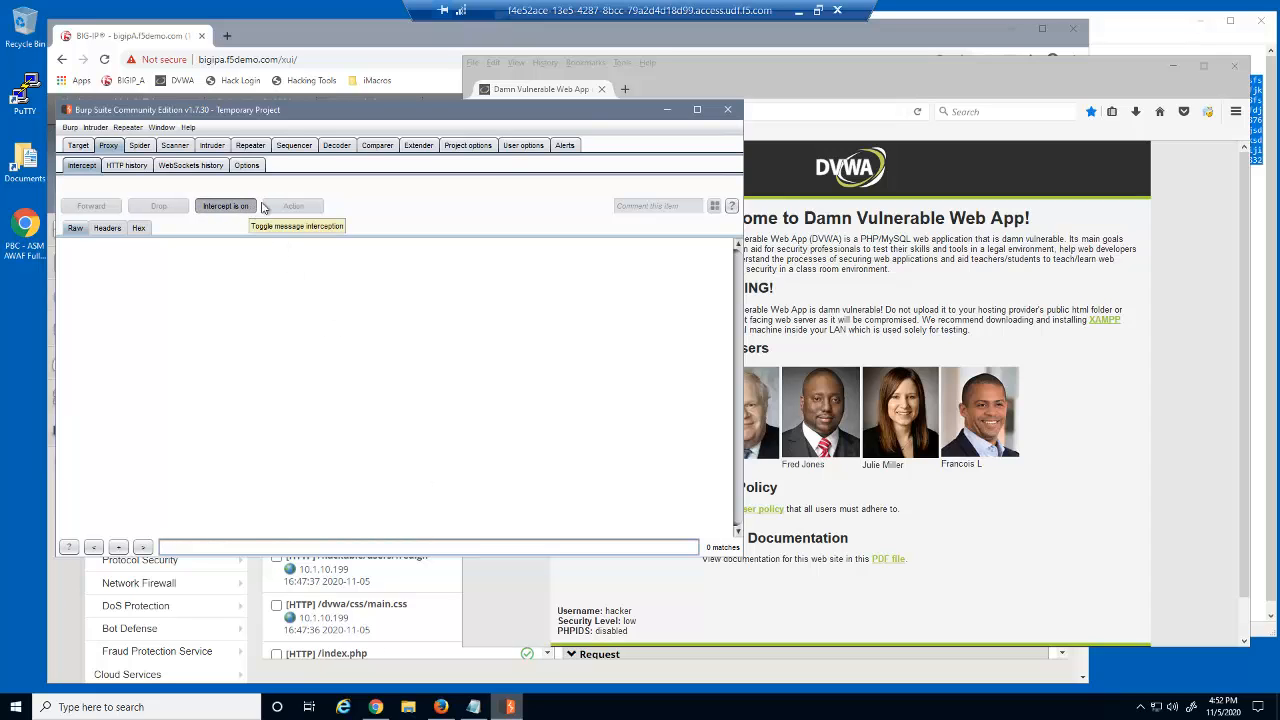
click(676, 89)
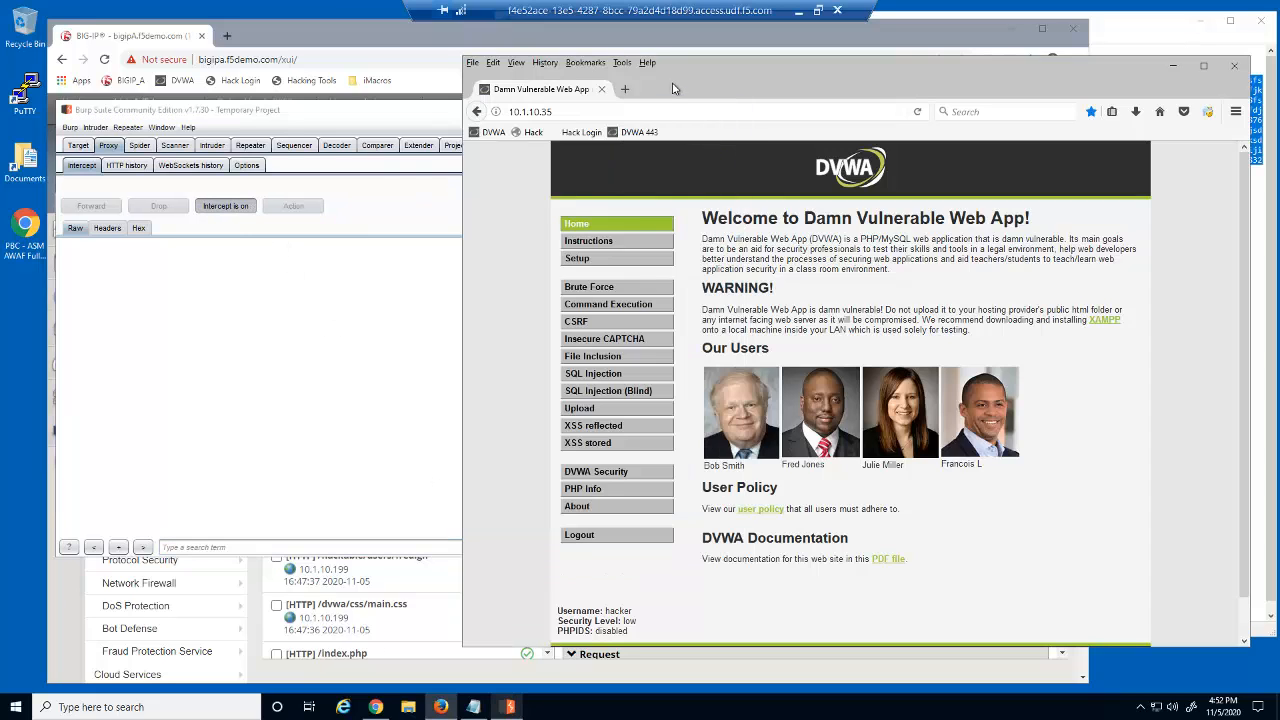
click(577, 260)
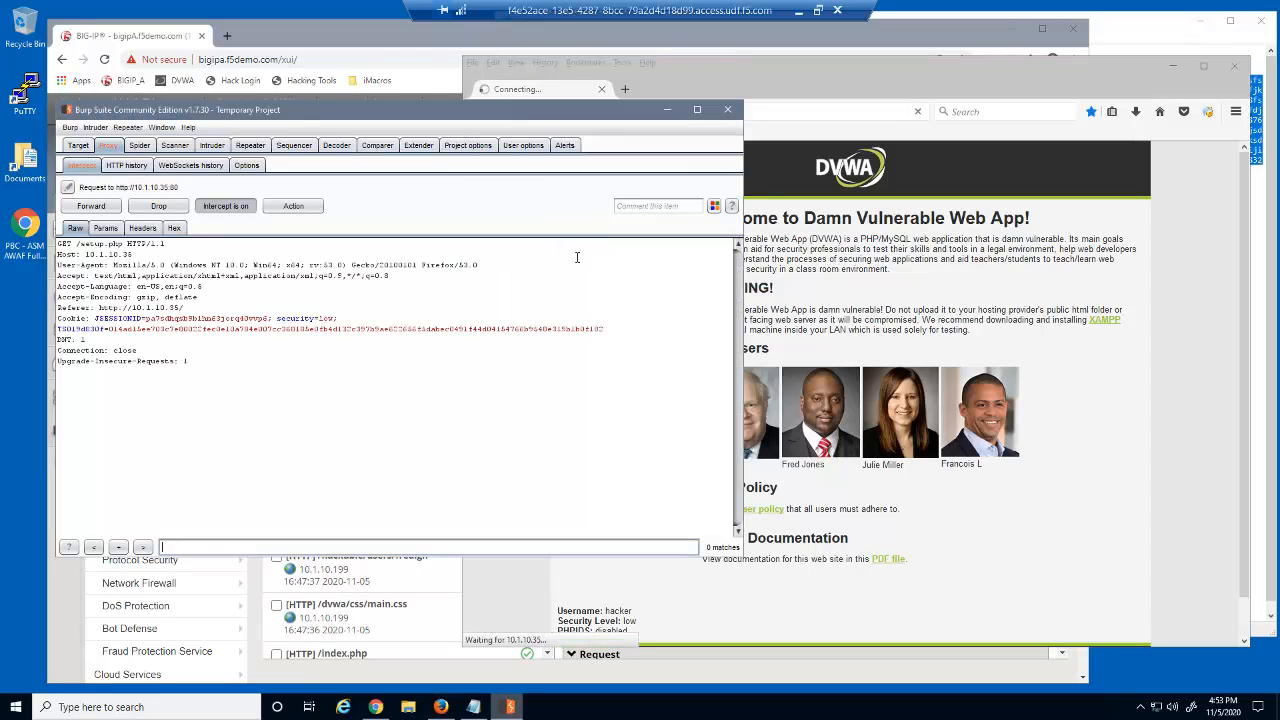
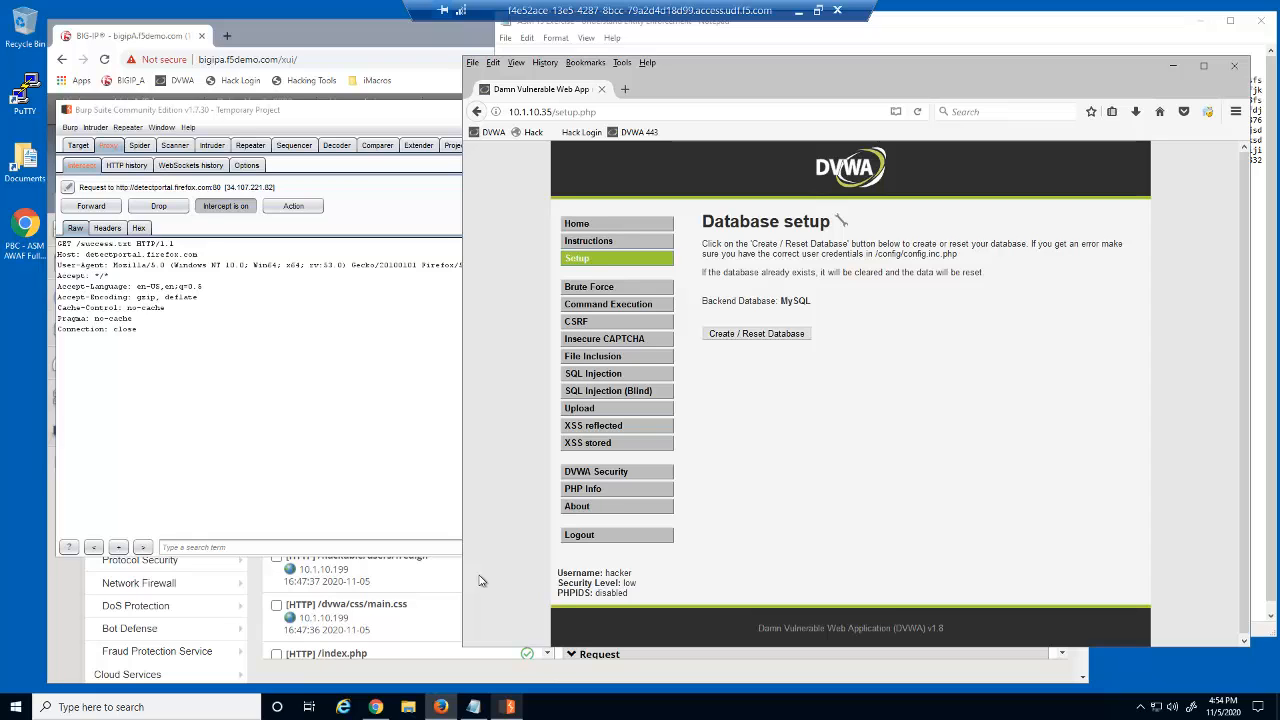
Reload BIG-IP's application requests event log and examine the illegal request length violation of the latest /setup.php request
click(371, 40)
mouse_move(350, 232)
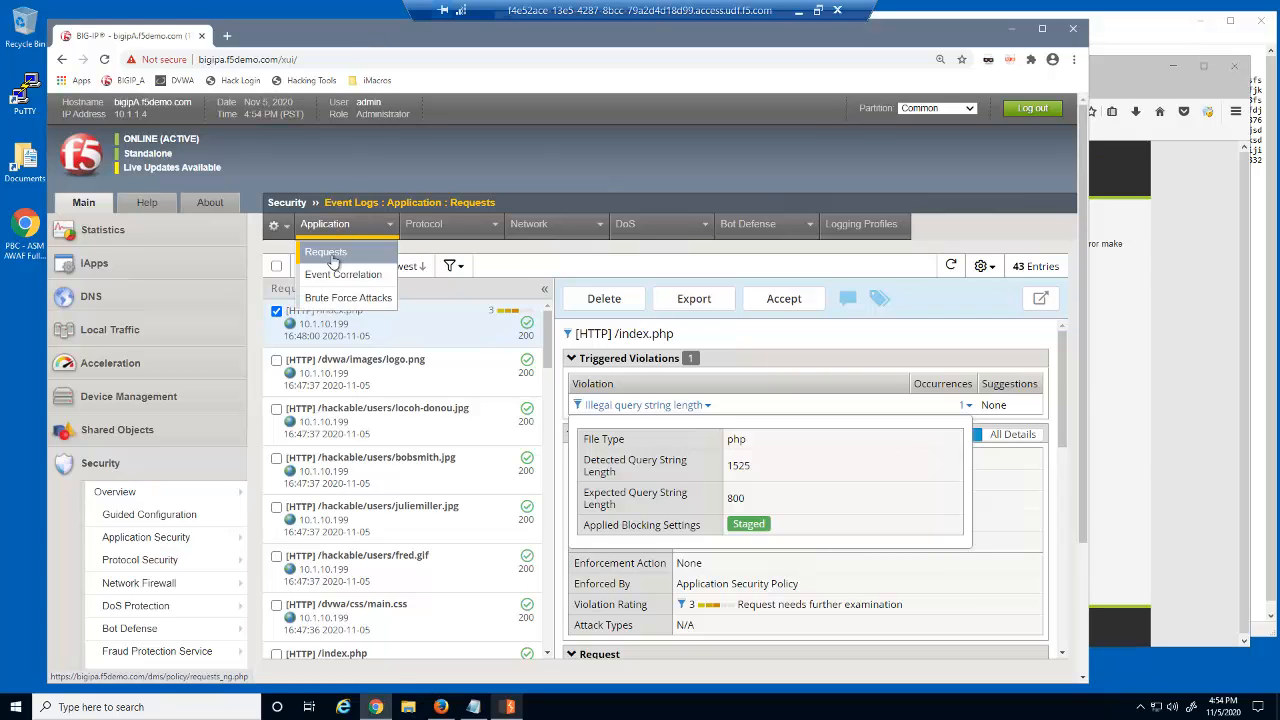
click(329, 253)
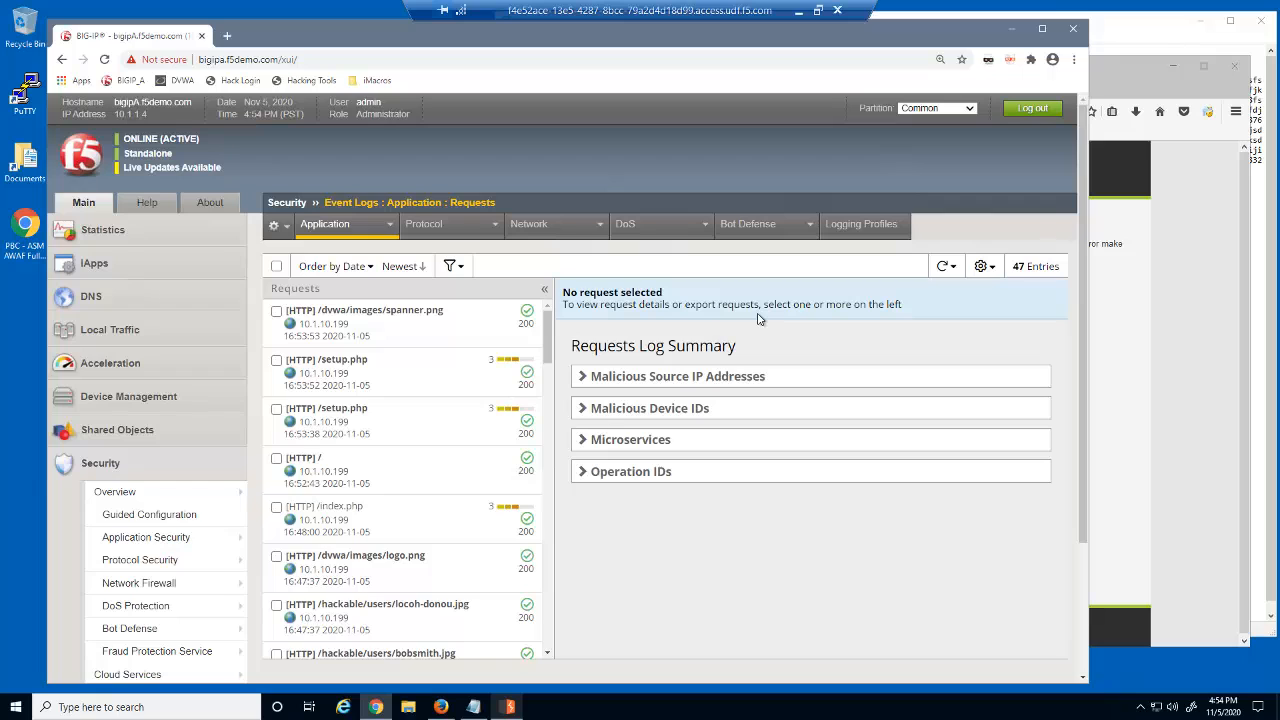
click(430, 380)
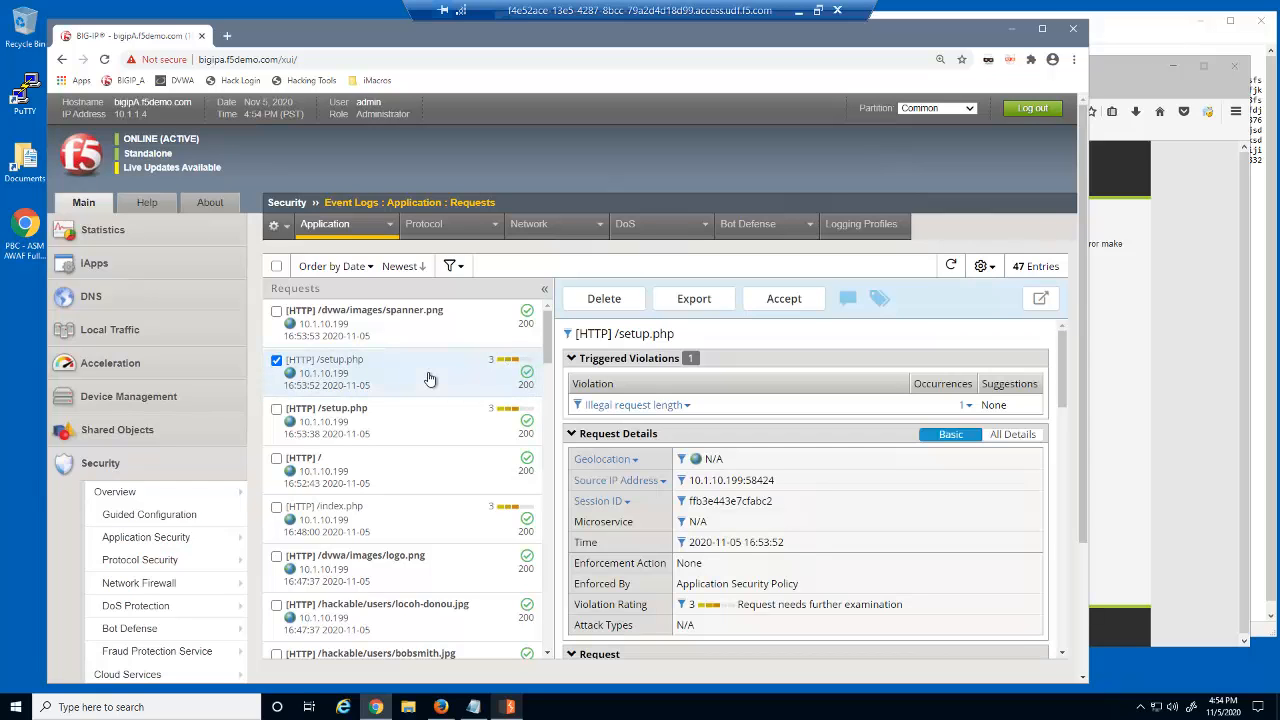
click(963, 406)
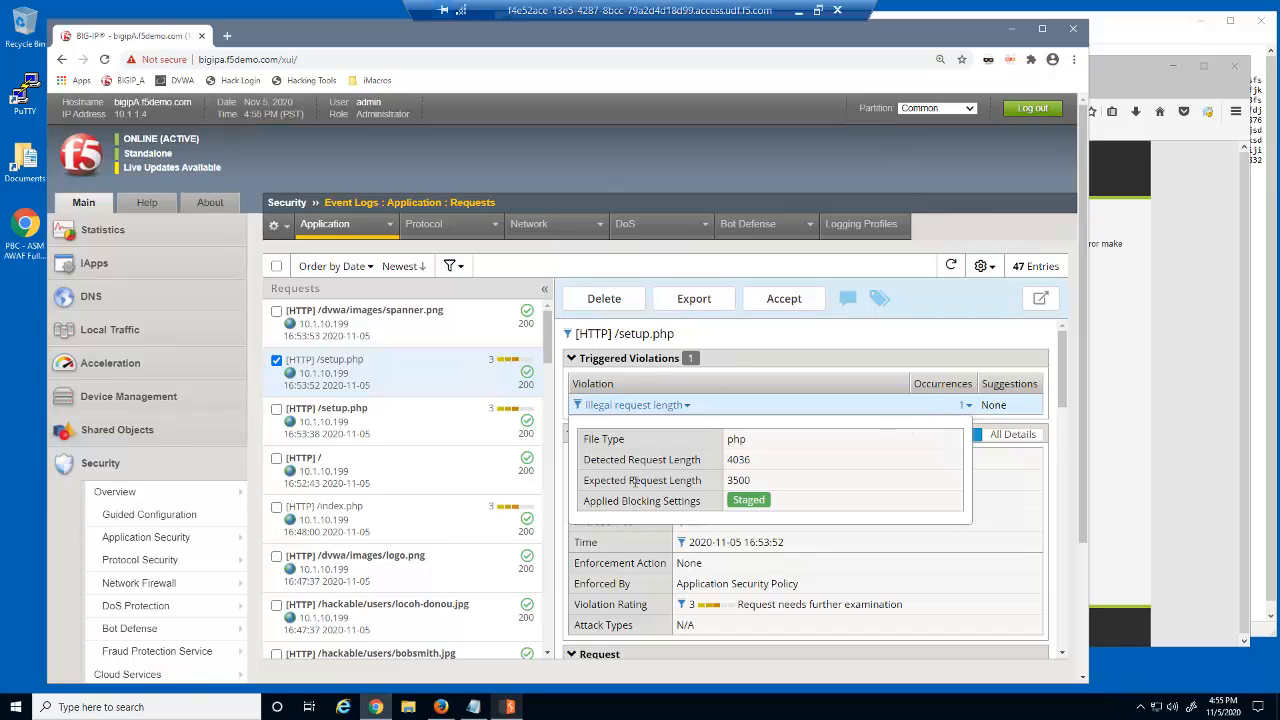
Enforce the php entry in dvwa_security_policy's Allowed File Types list and apply the policy
mouse_move(192, 540)
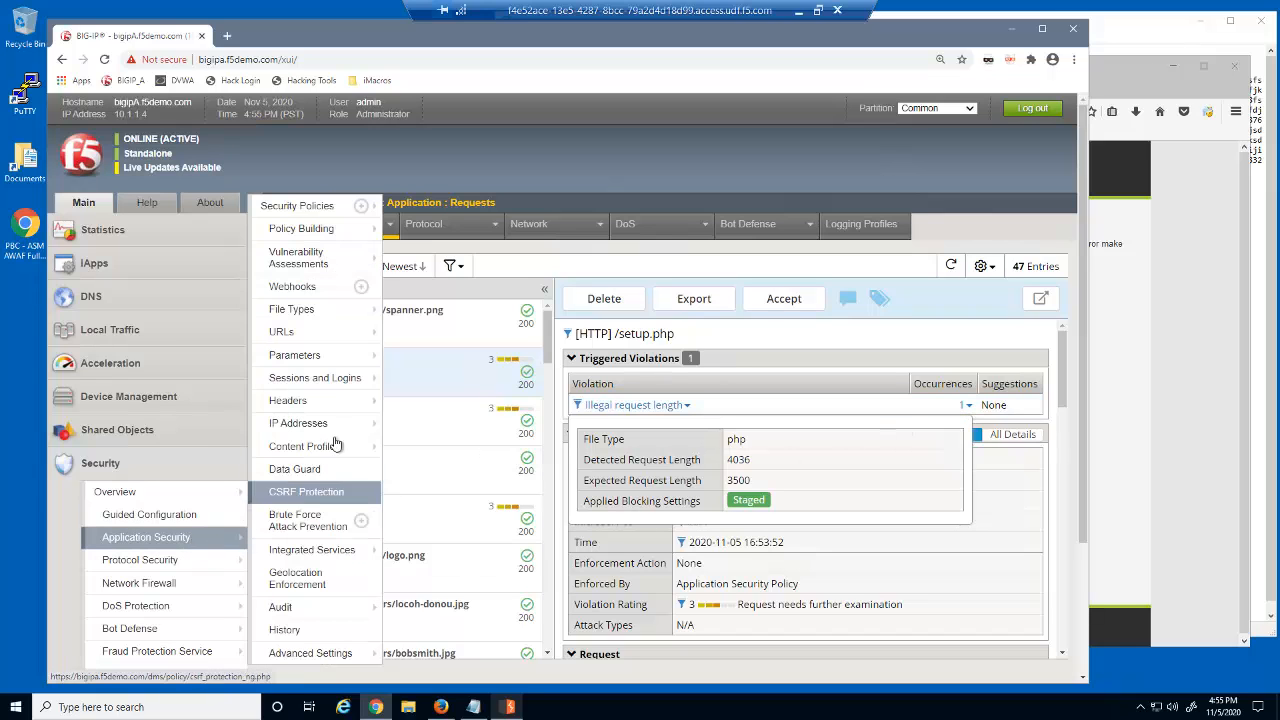
mouse_move(328, 318)
click(420, 318)
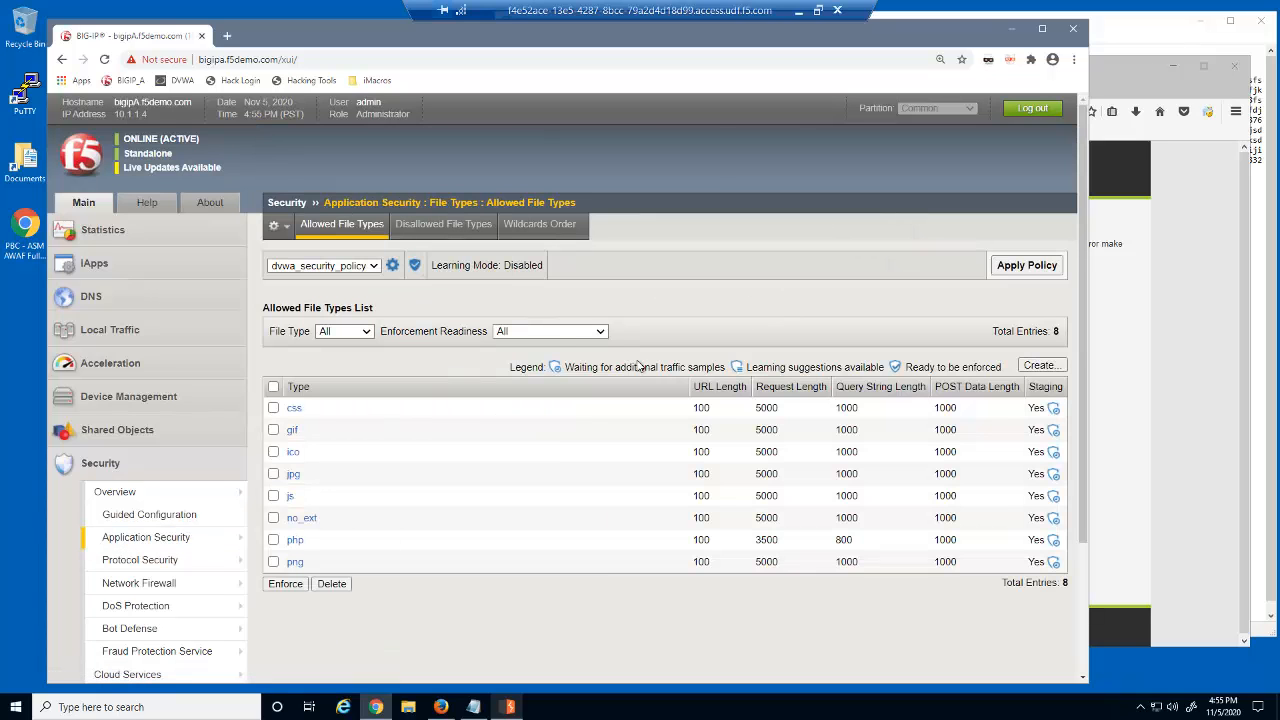
click(273, 540)
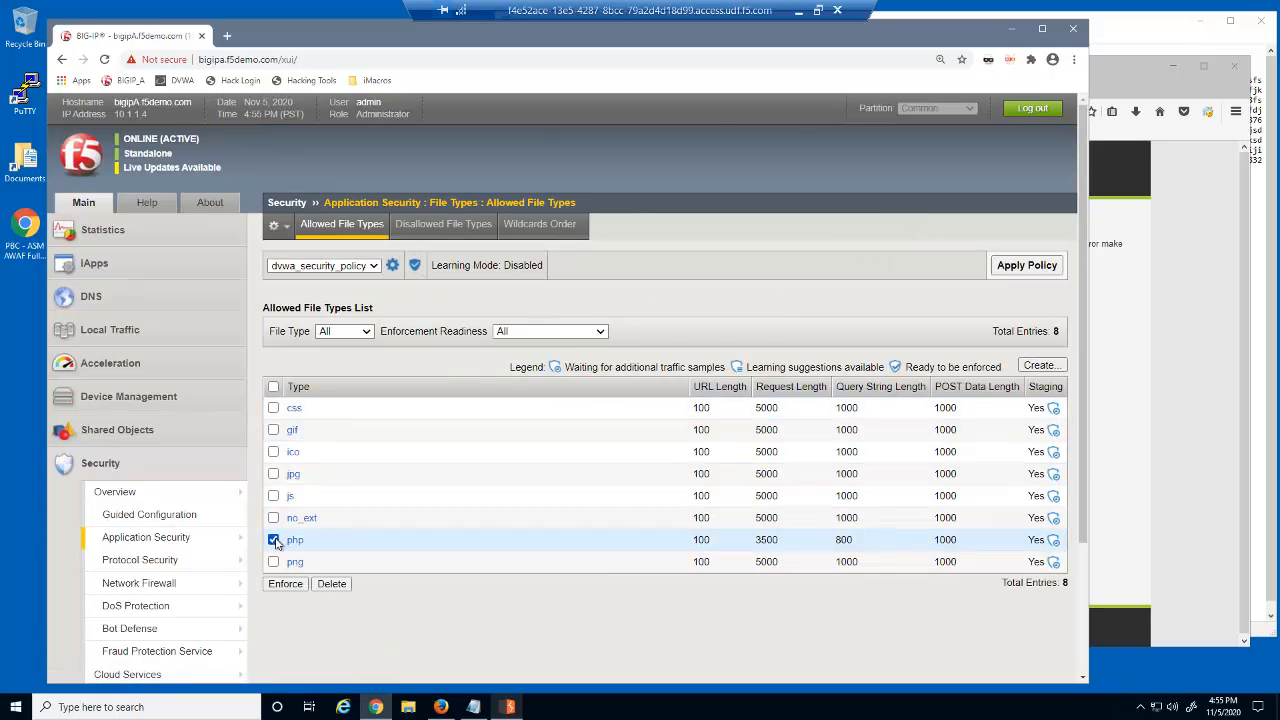
click(290, 583)
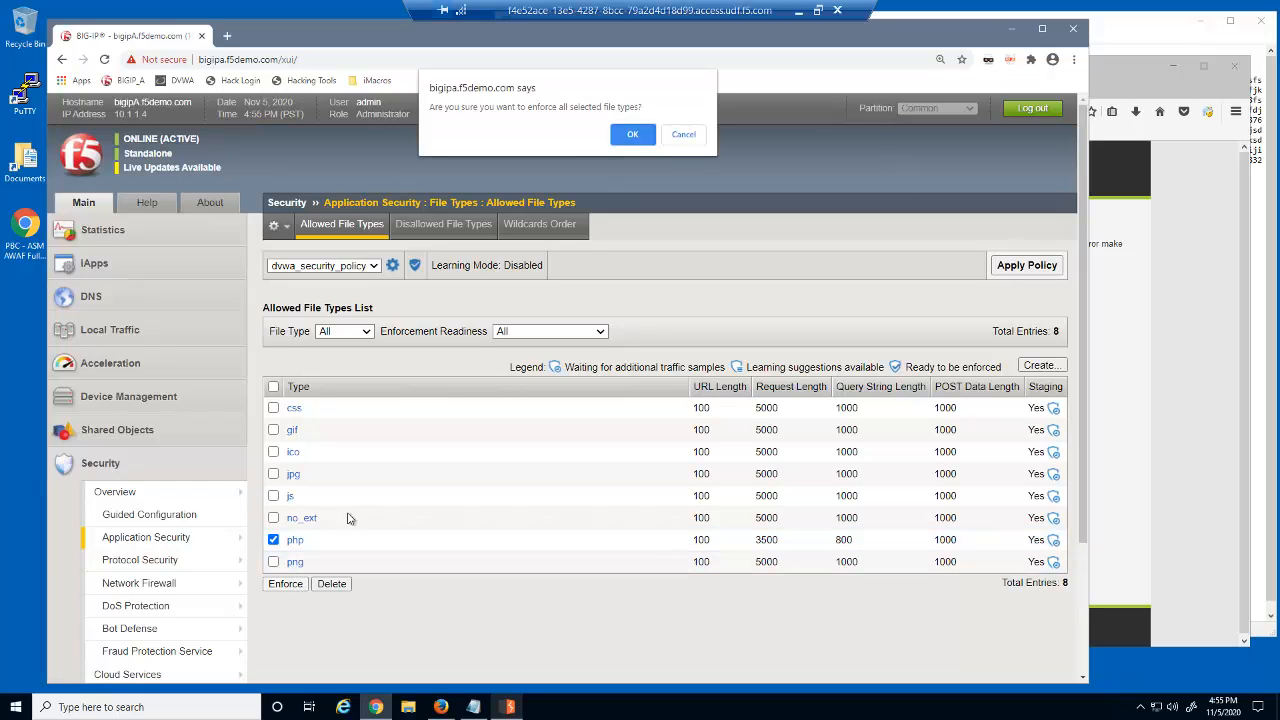
click(645, 136)
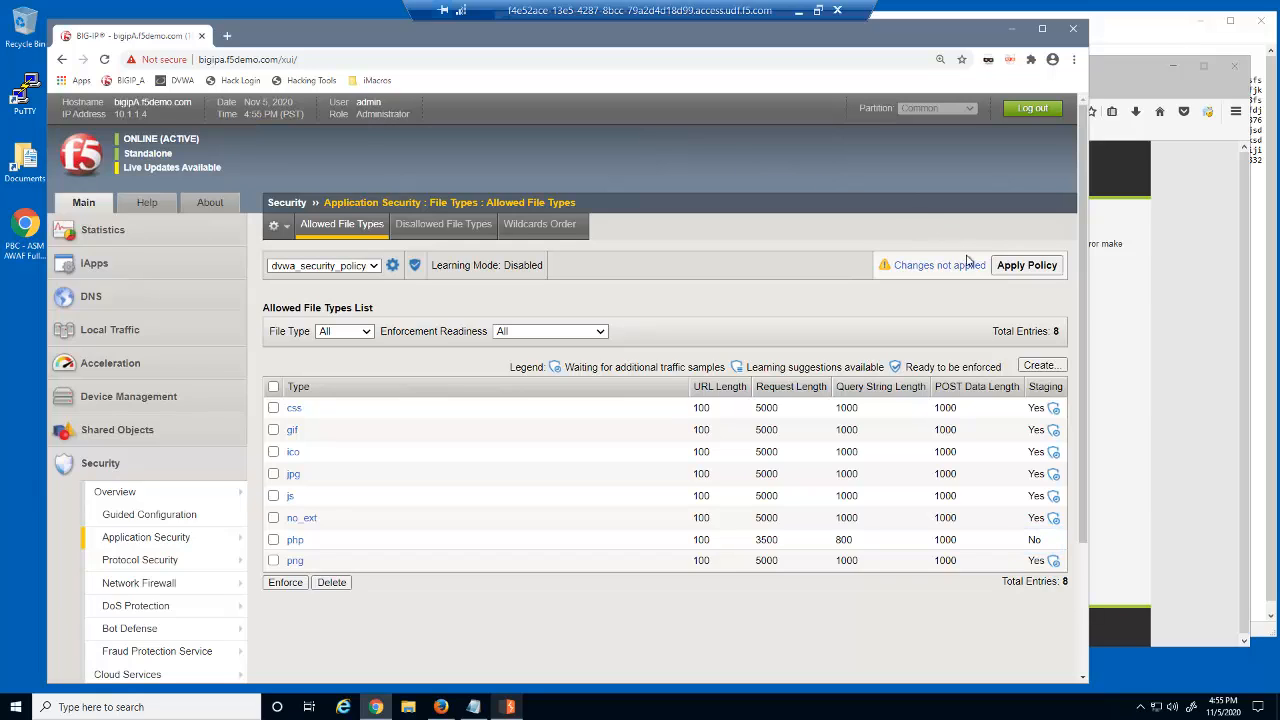
click(1000, 268)
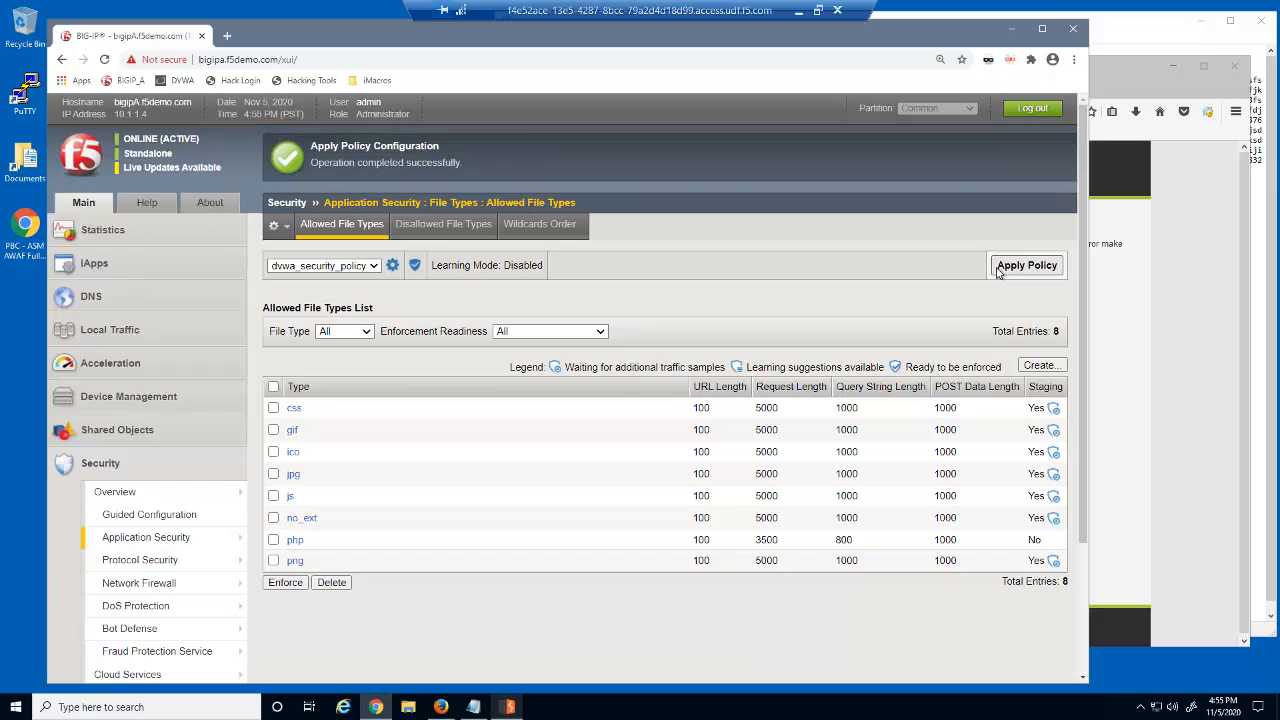
Turn off request interception in Burp Suite and load DVWA's home page from its Firefox bookmark
click(510, 707)
click(250, 213)
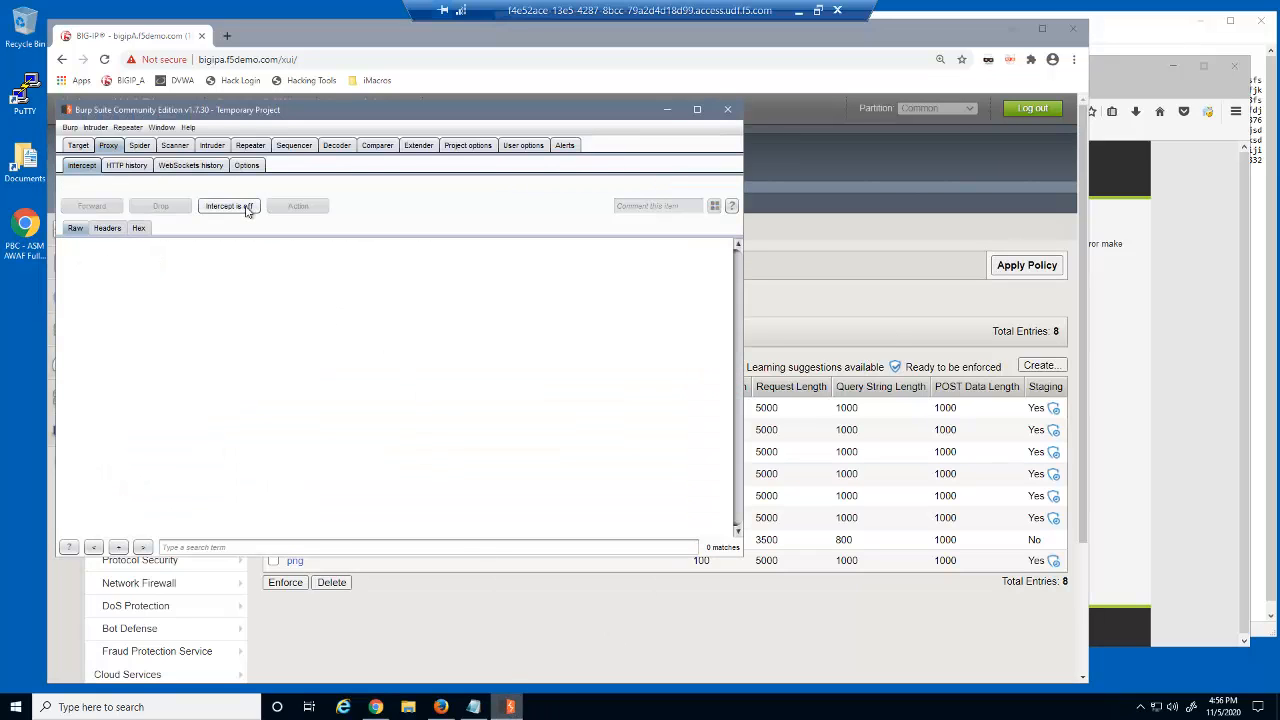
click(1176, 343)
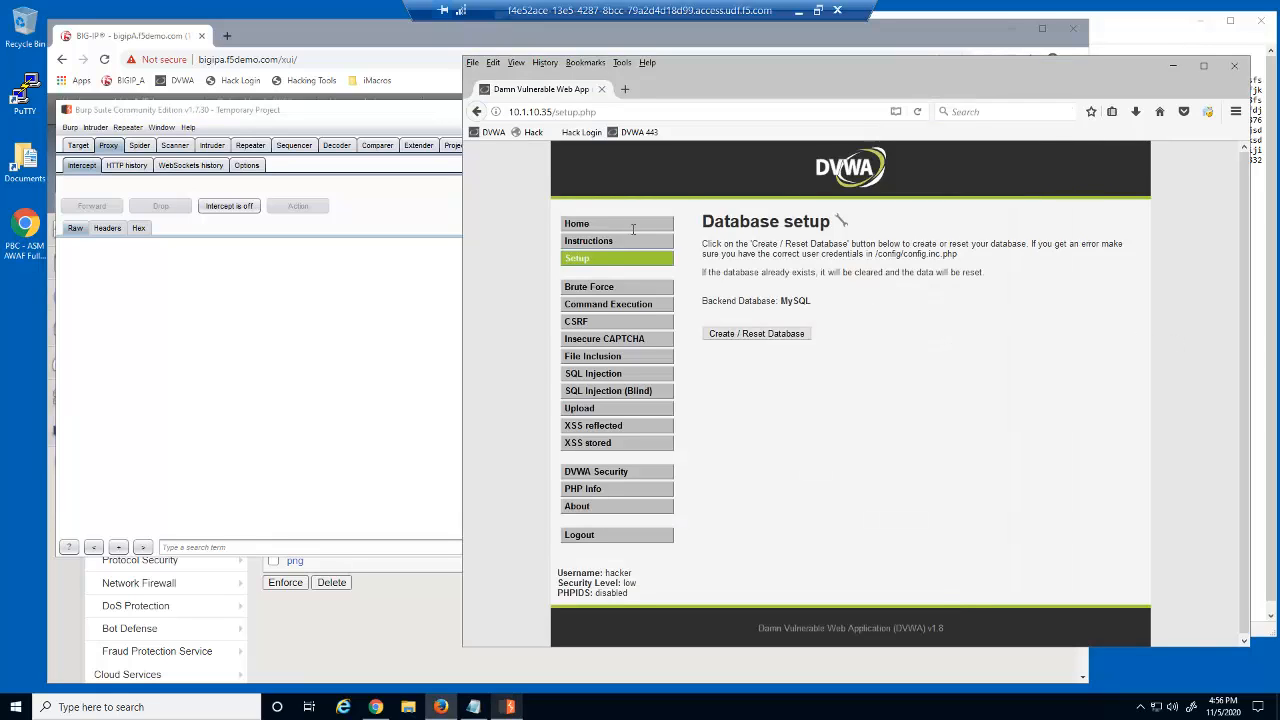
click(493, 133)
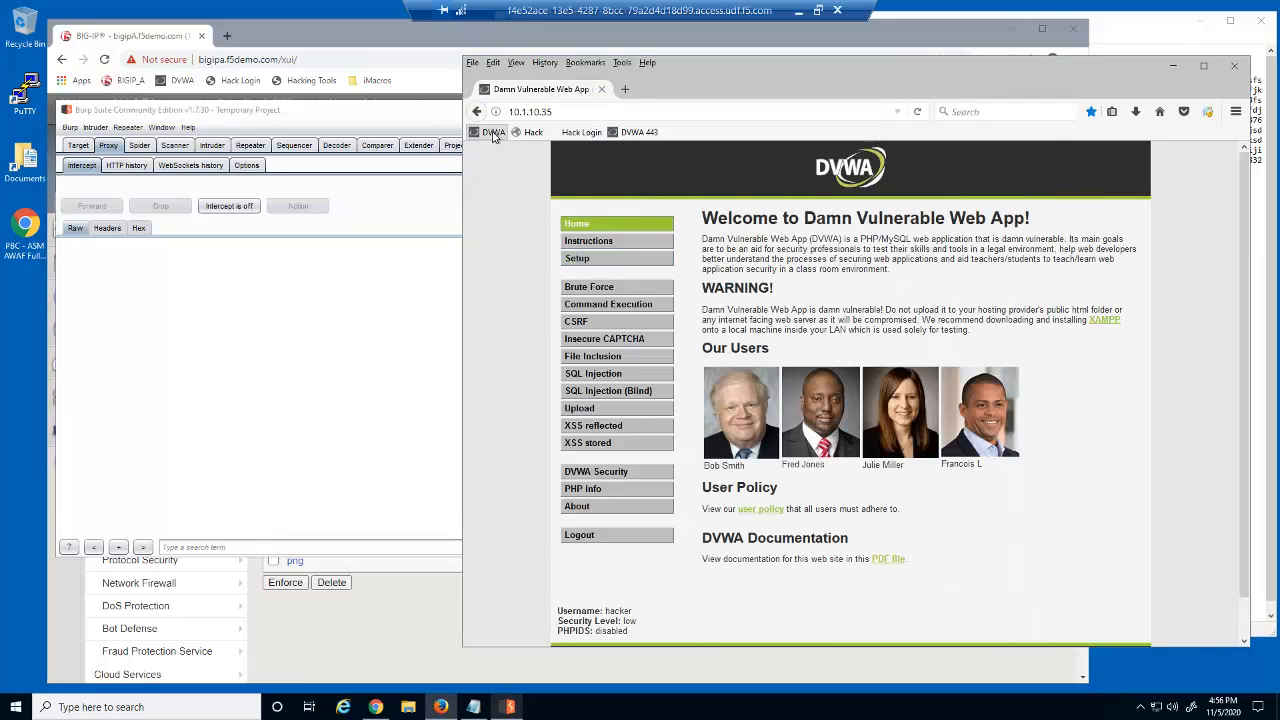
Intercept DVWA's Setup page request in Burp Suite, forward it padded with long Fake-Header lines, and view the response in Firefox
click(430, 201)
click(250, 210)
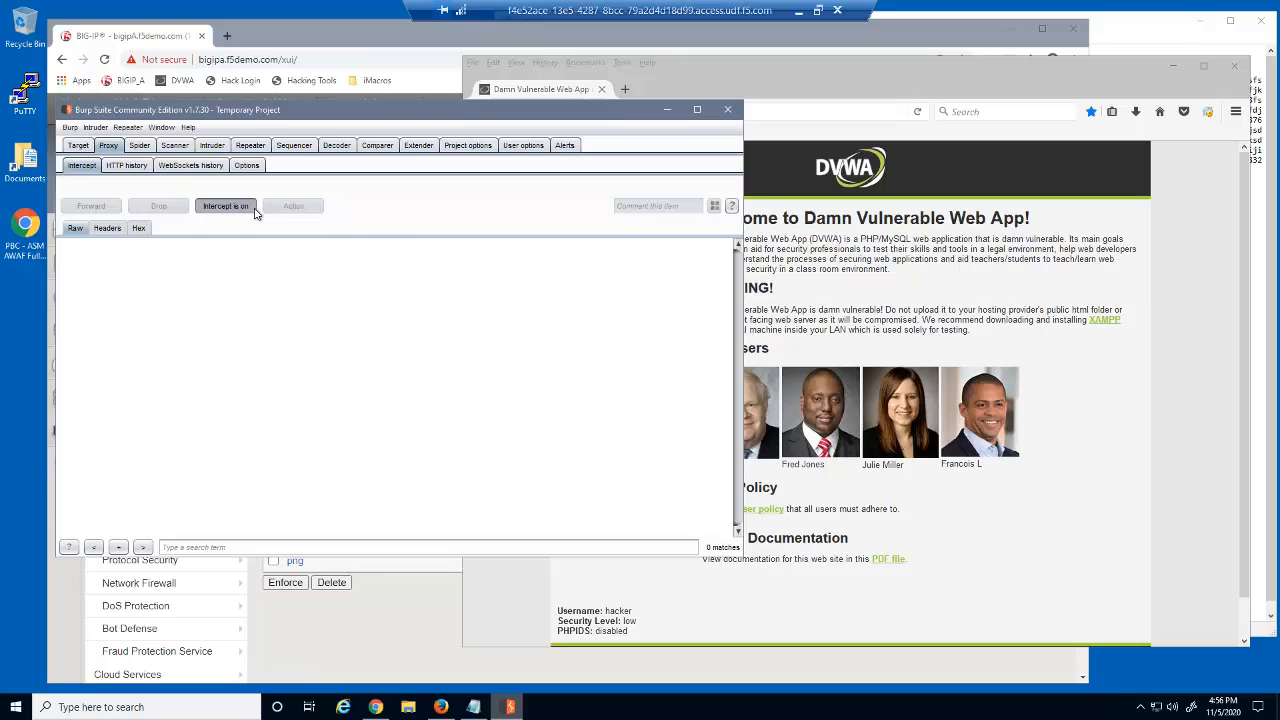
click(787, 274)
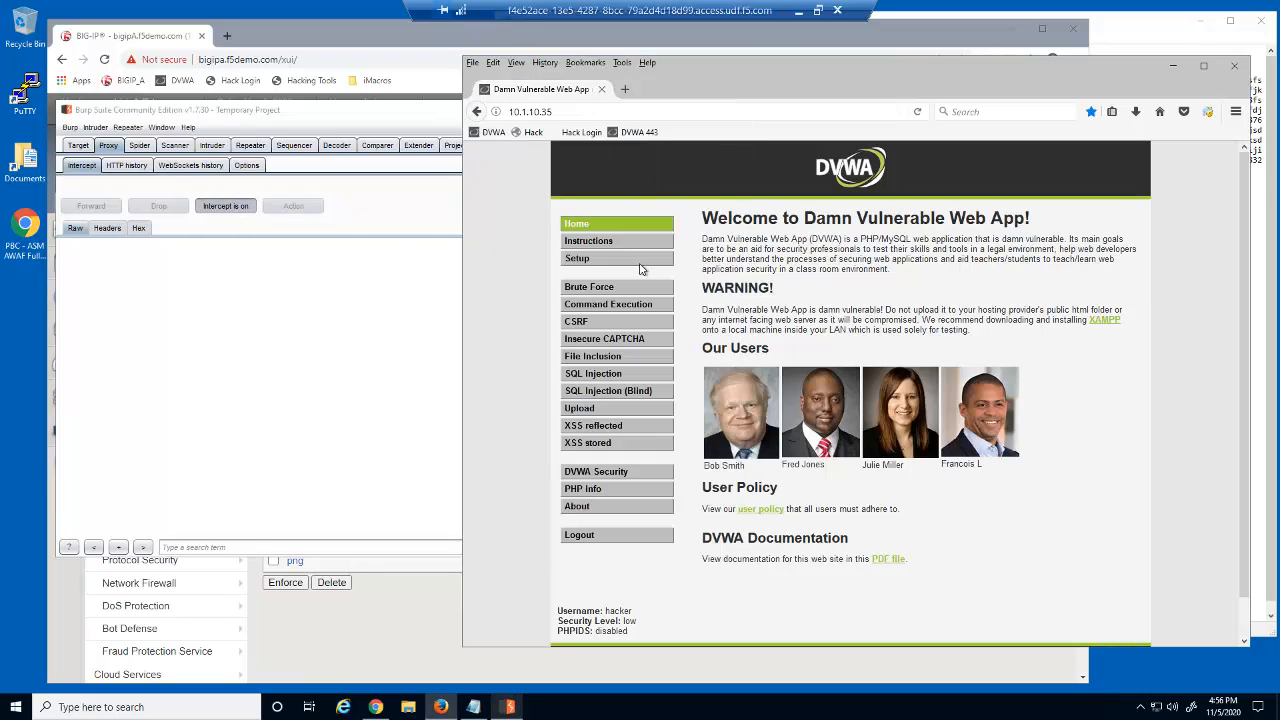
click(588, 259)
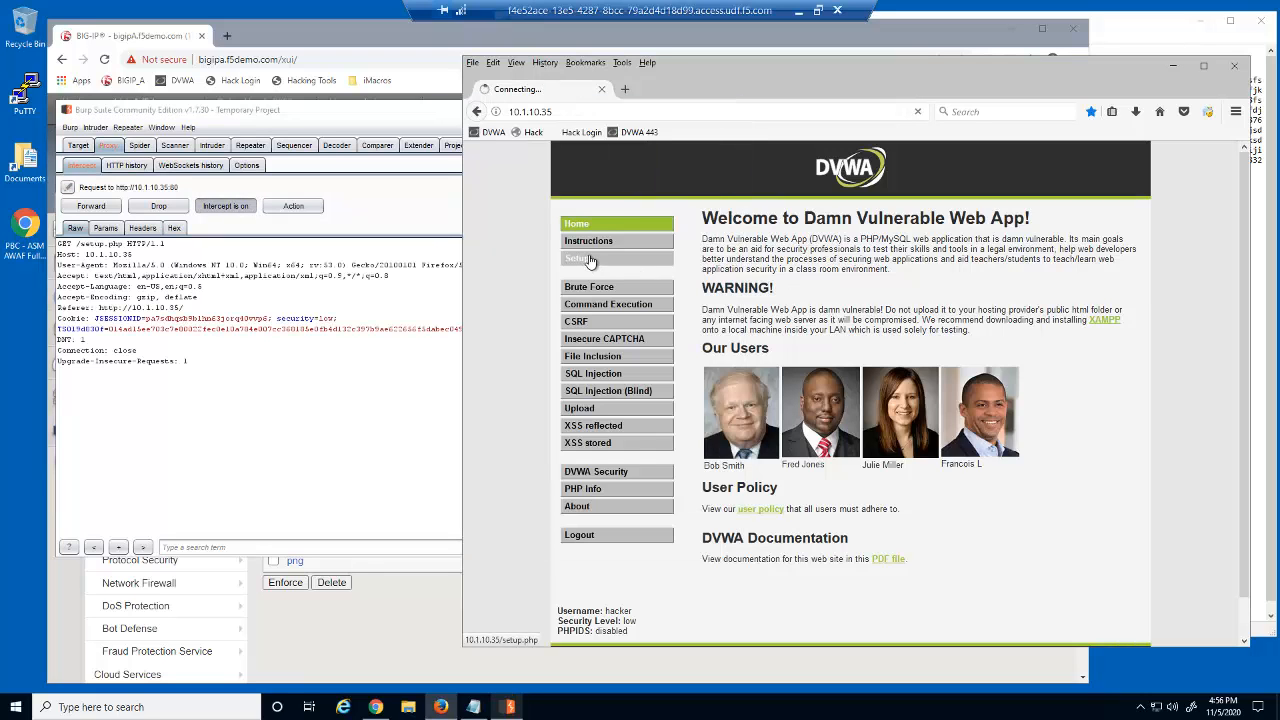
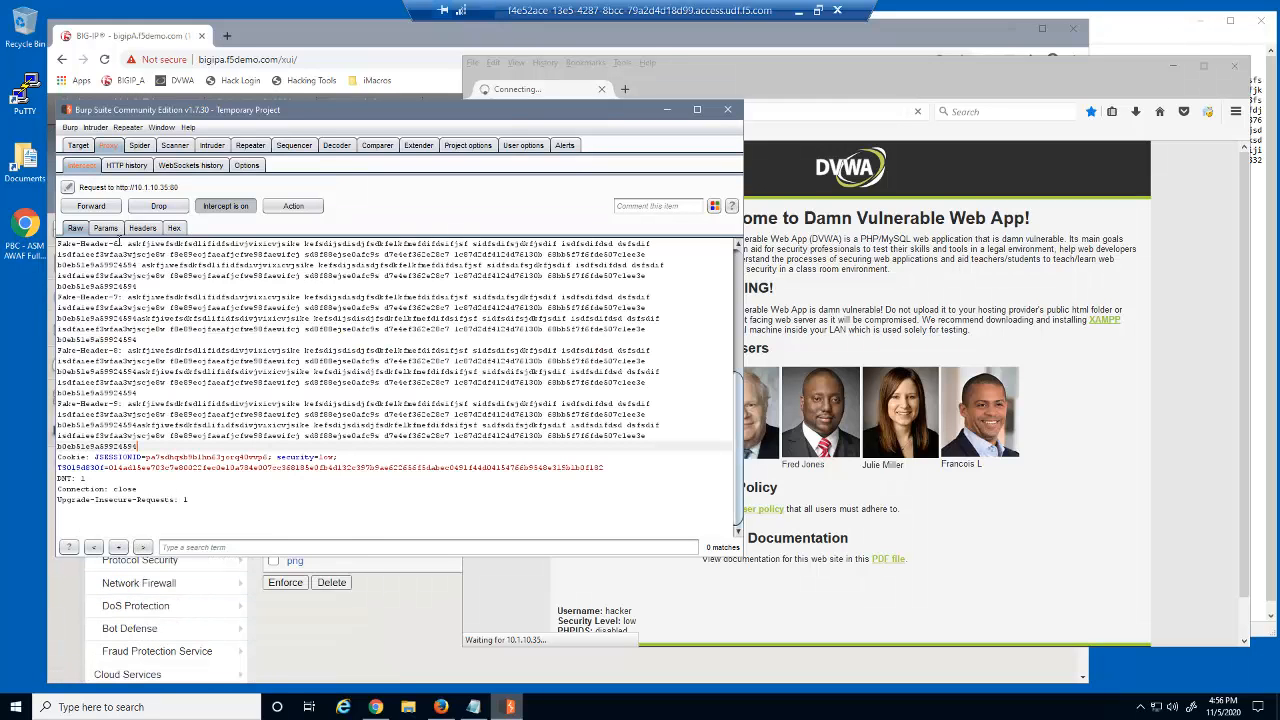
click(115, 210)
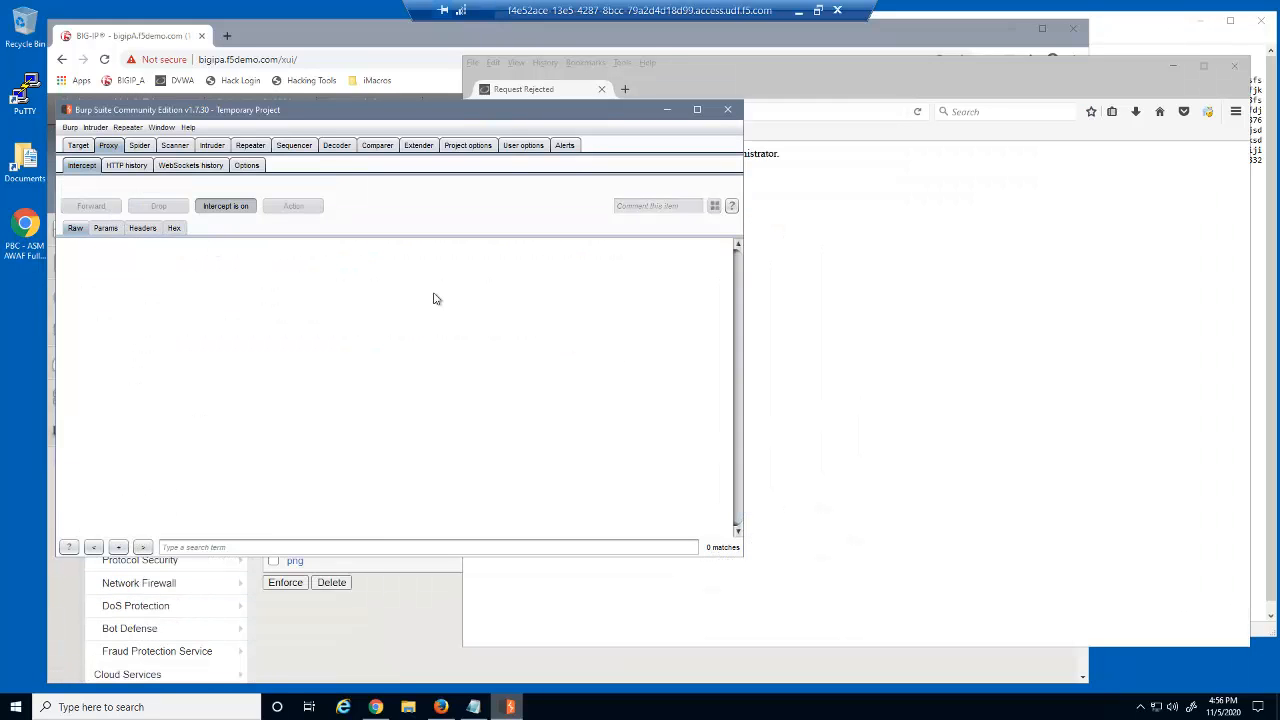
click(790, 438)
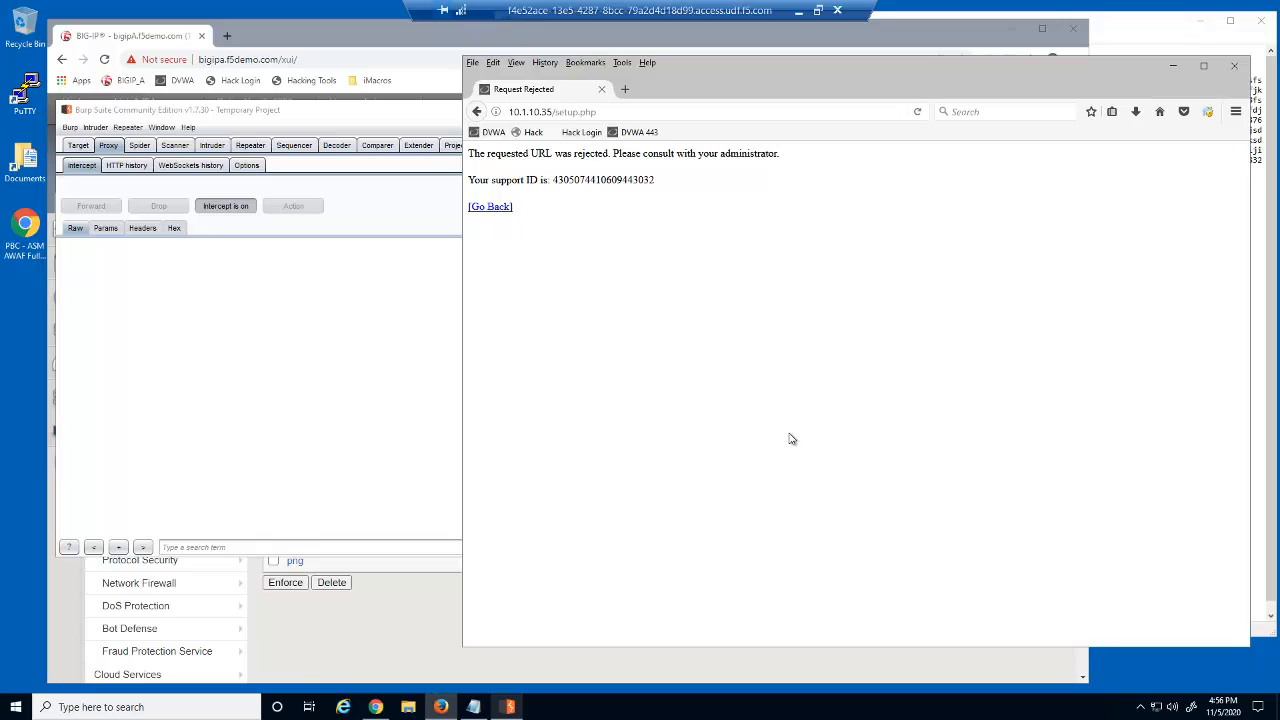
Switch Burp Suite's interception off again and return Firefox to the DVWA home page
click(247, 210)
click(824, 291)
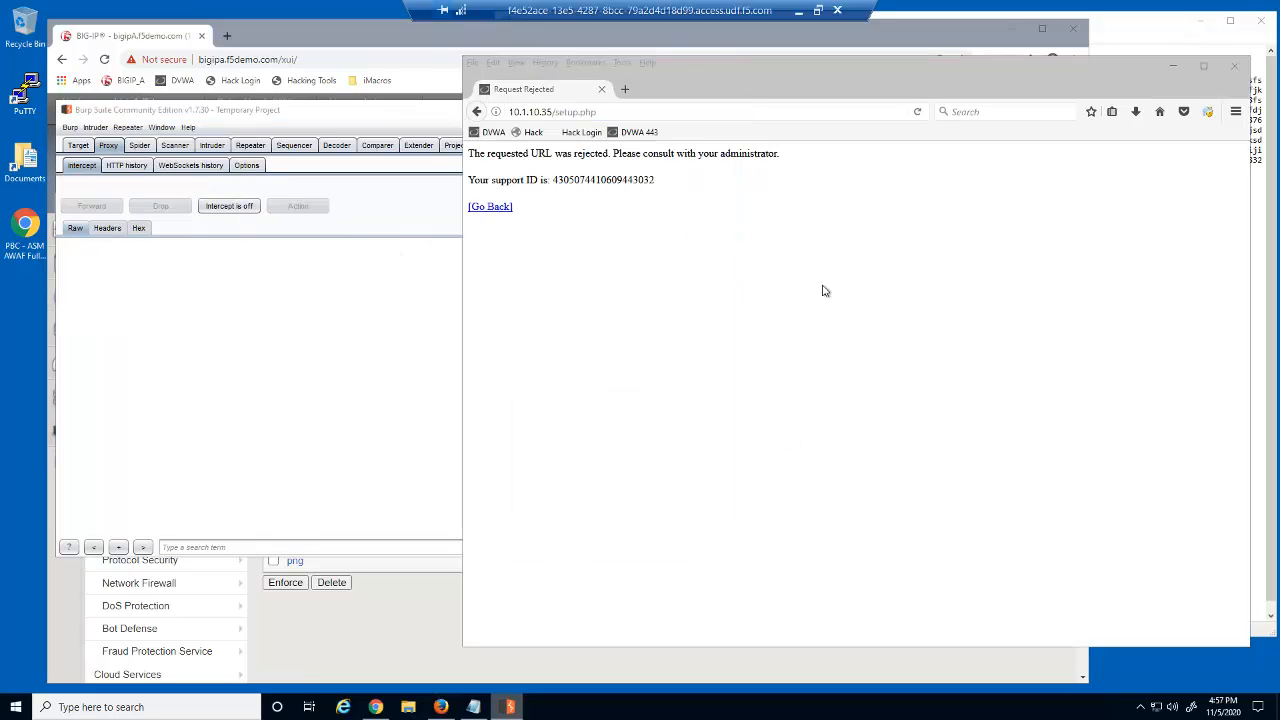
click(494, 133)
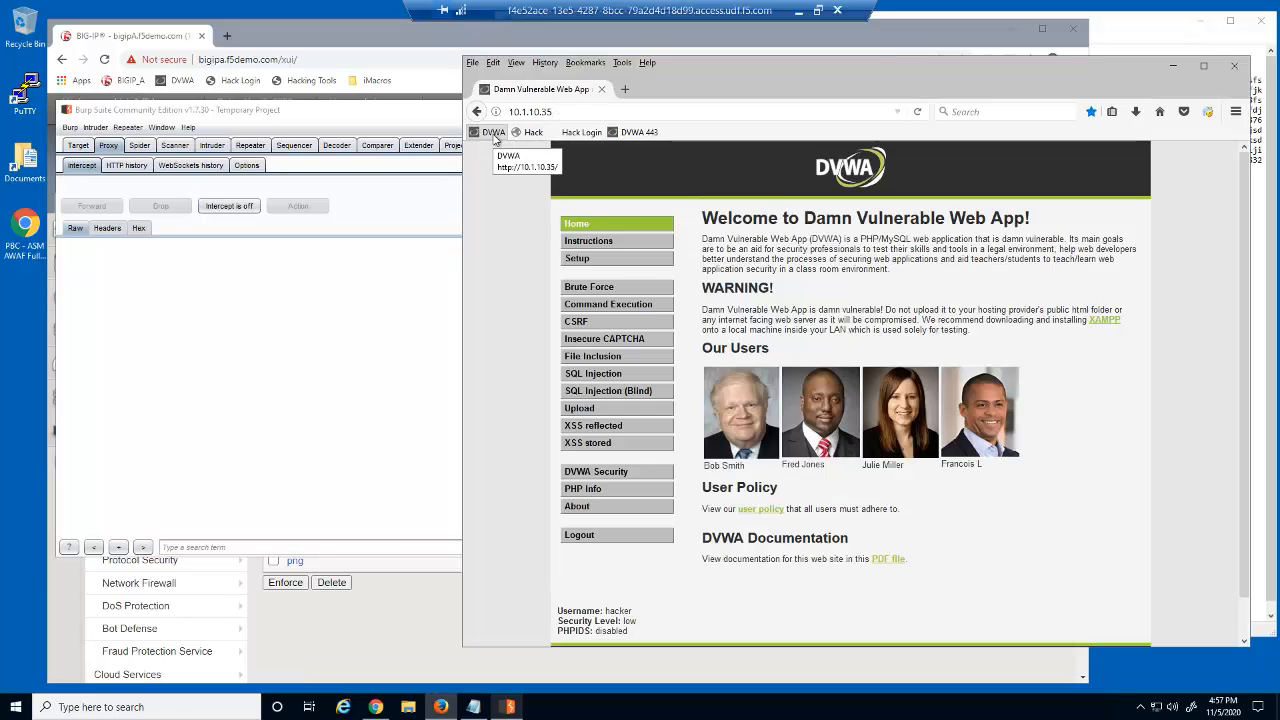
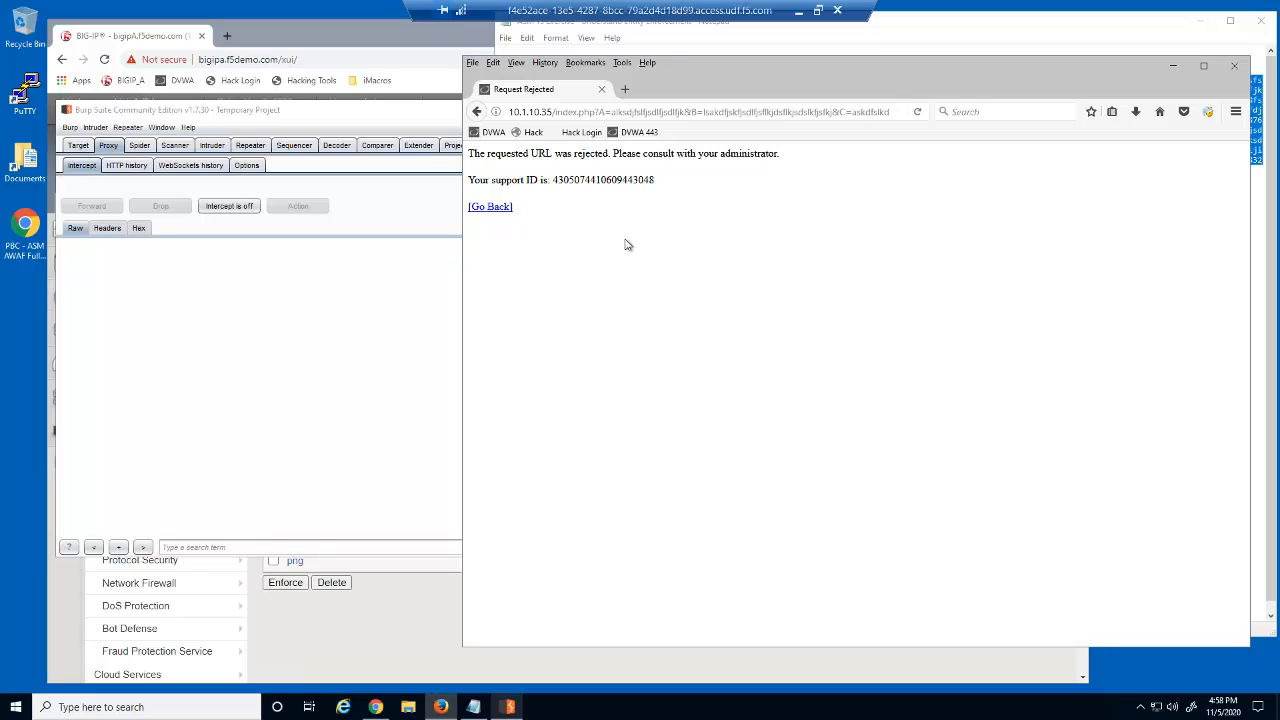
Open BIG-IP's application requests event log and filter it to the request status Blocked
click(370, 638)
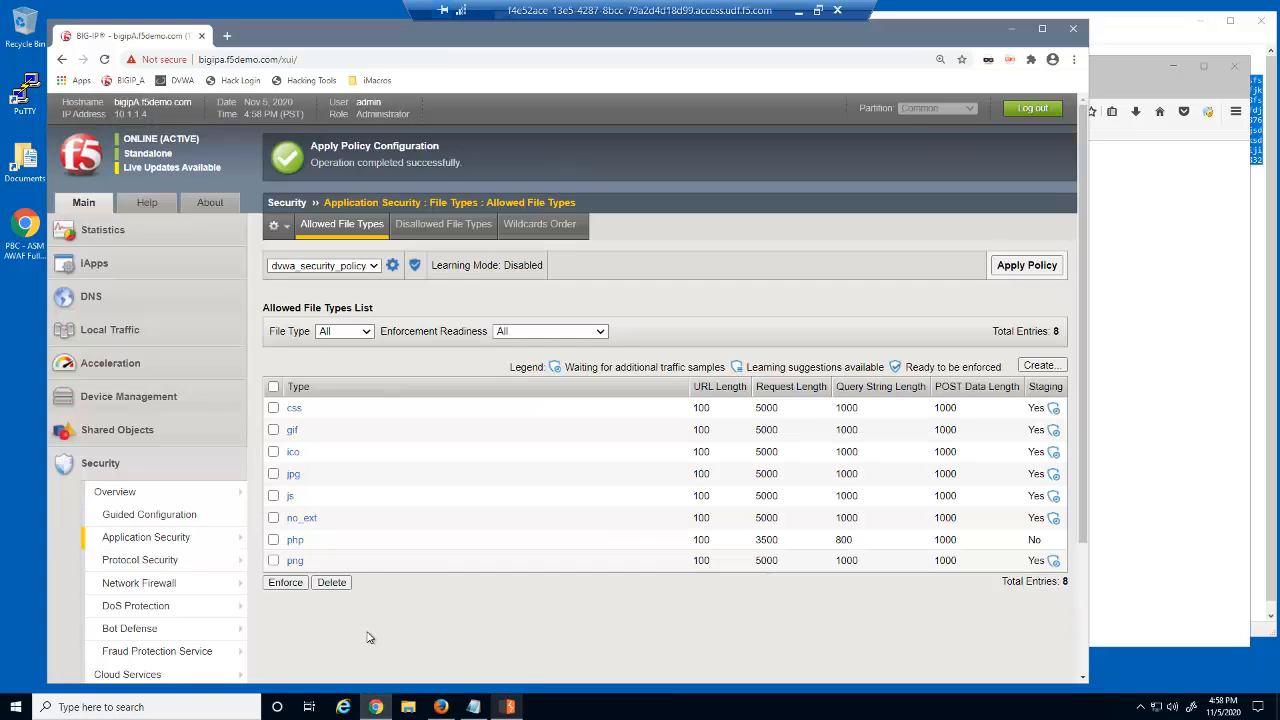
drag(1083, 530, 1080, 595)
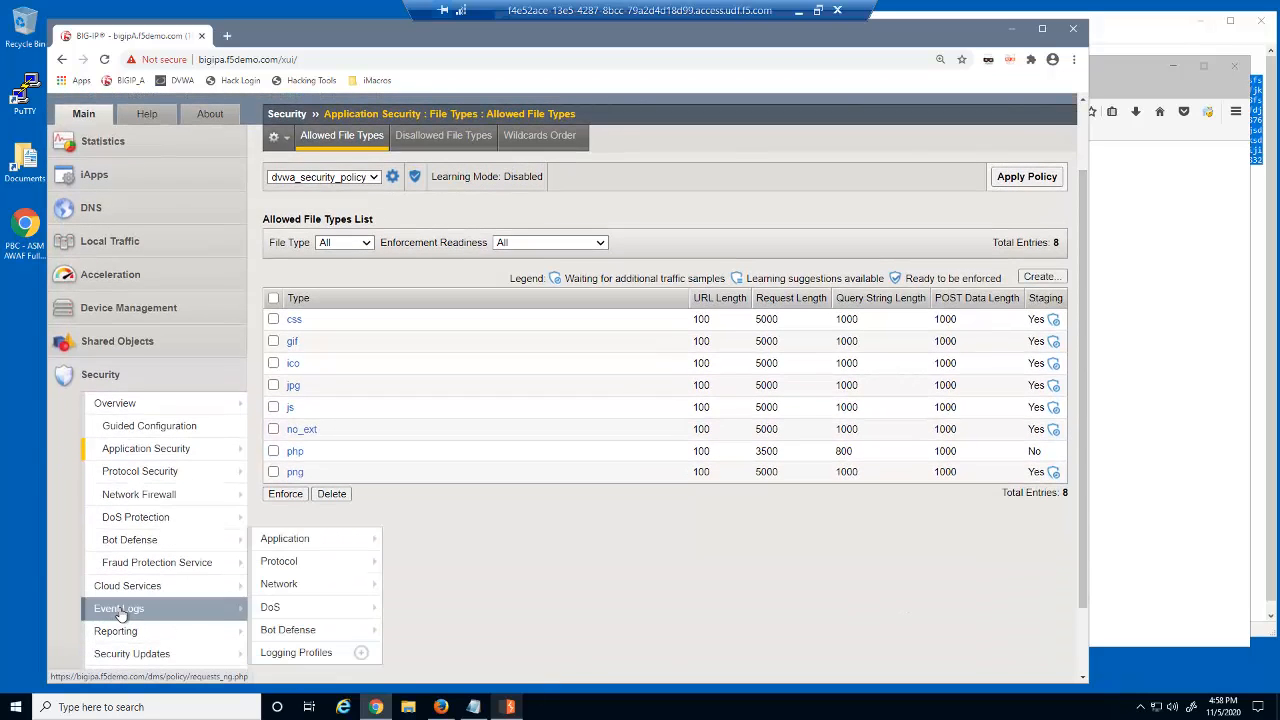
click(117, 606)
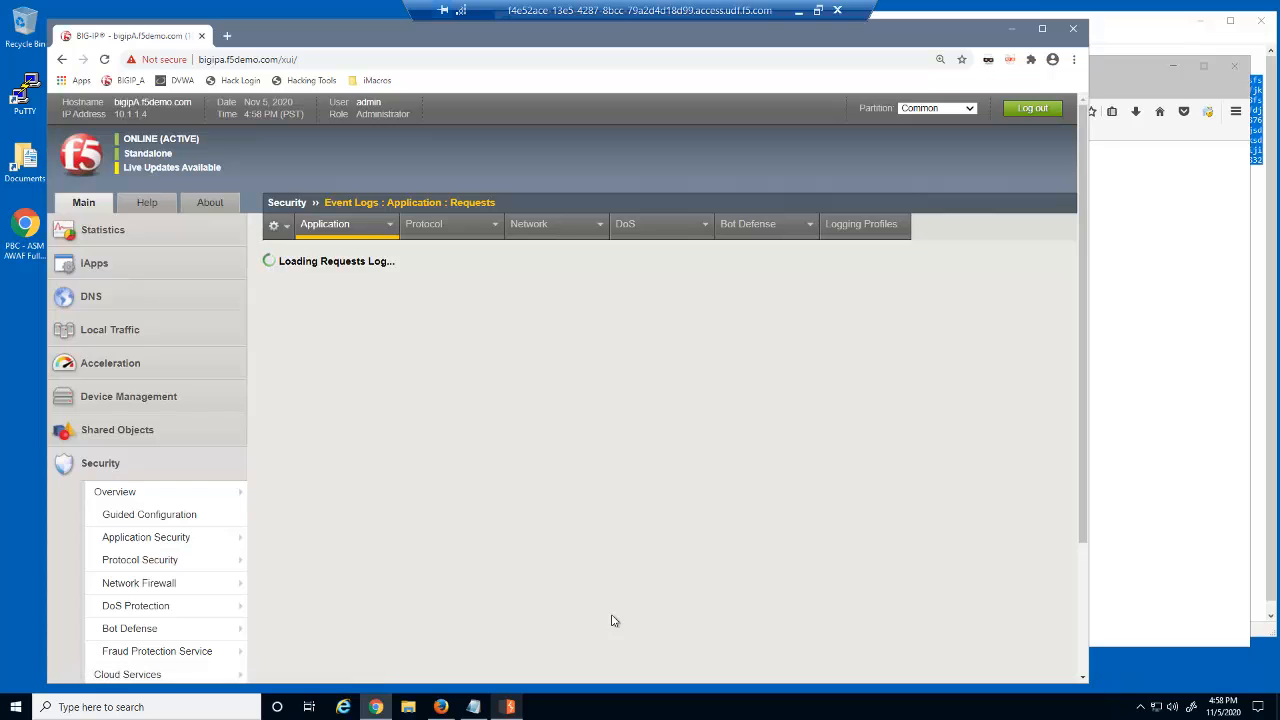
click(451, 266)
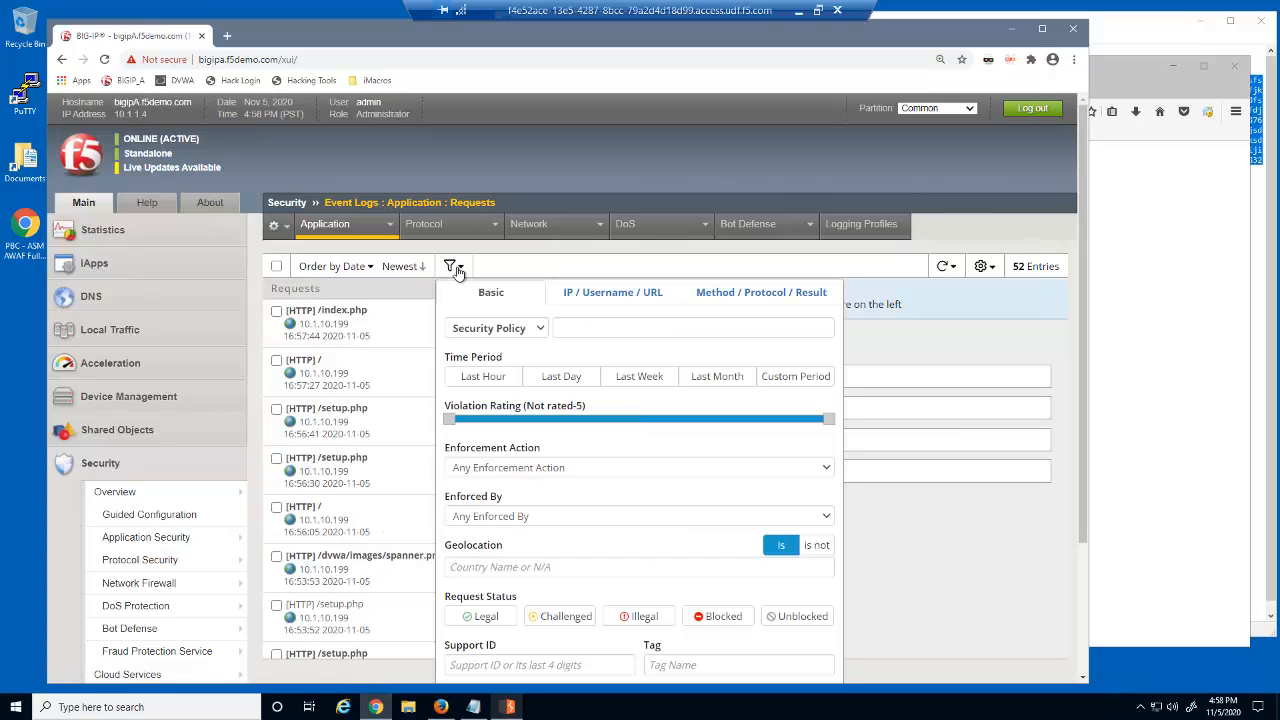
click(718, 616)
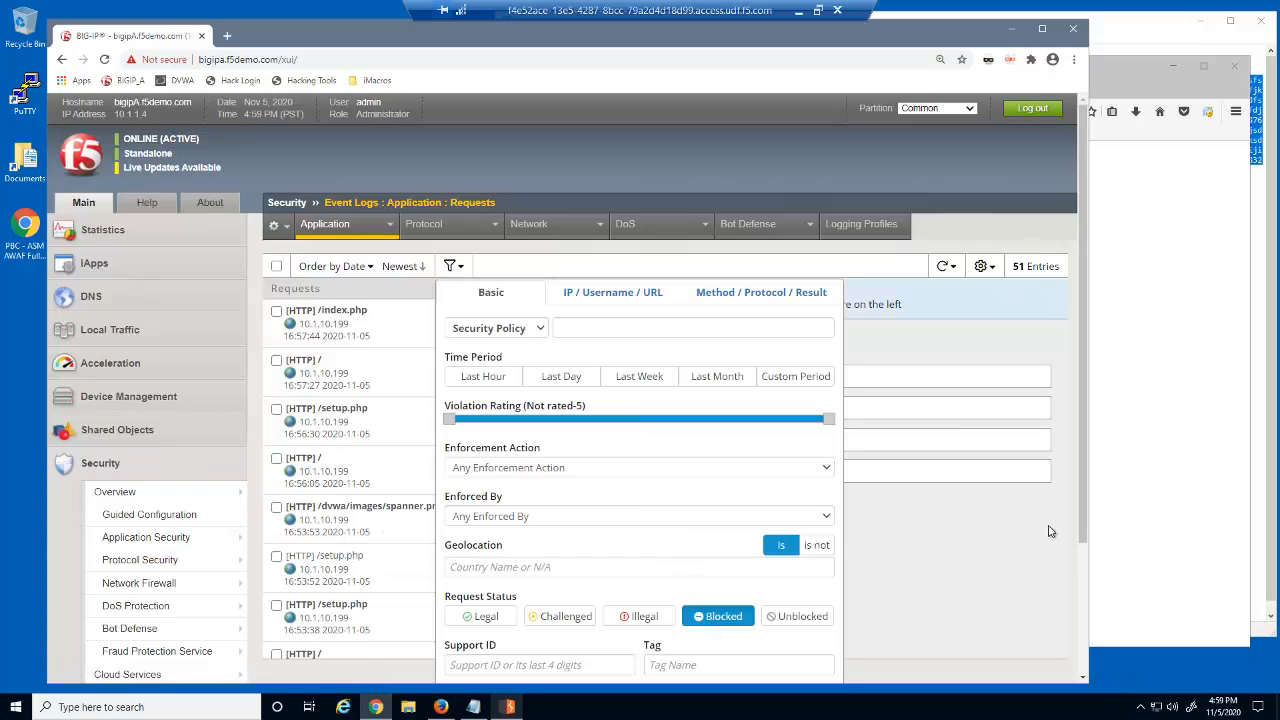
scroll(1081, 530, down, 1)
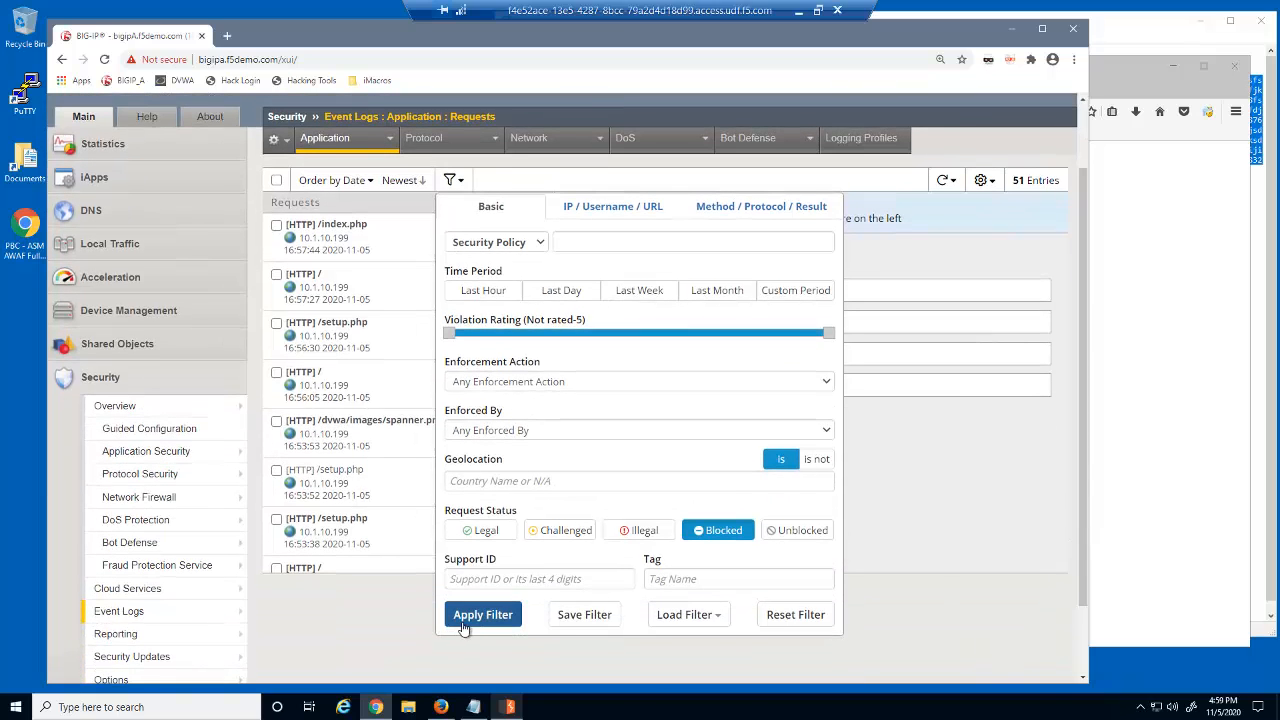
click(483, 615)
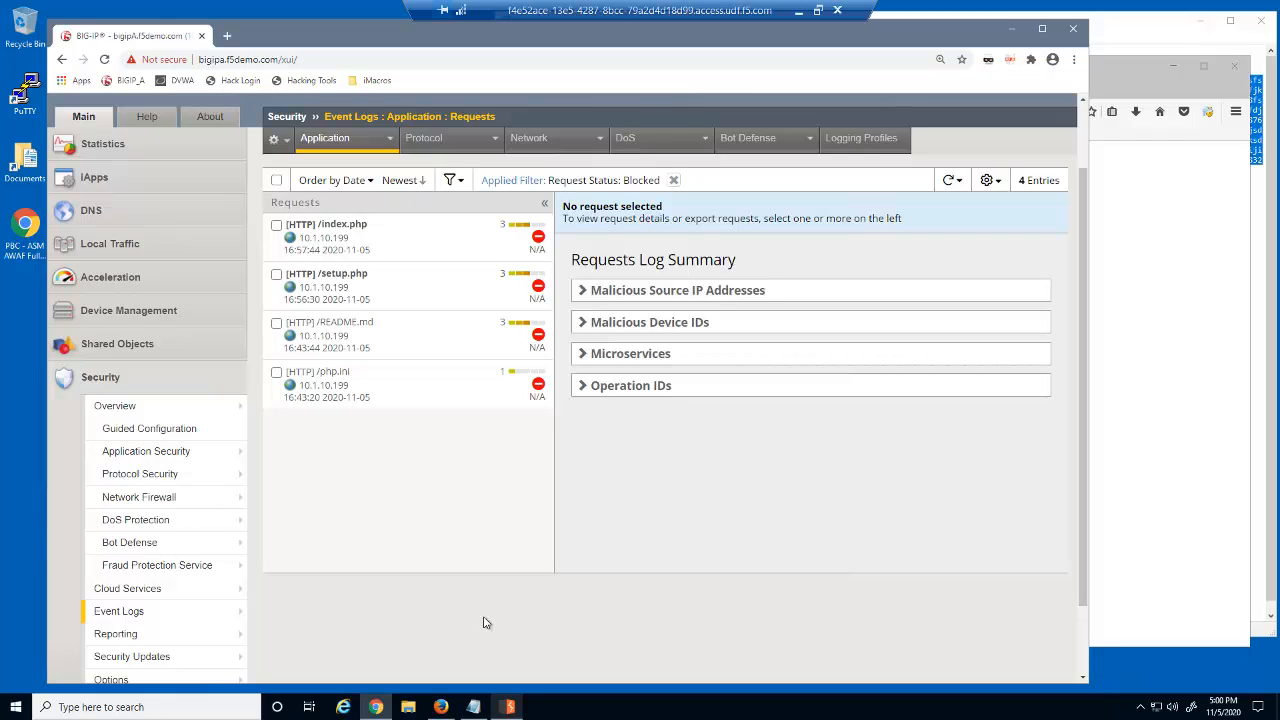
Switch to Firefox and reopen the DVWA home page from its bookmark
click(1132, 454)
click(492, 132)
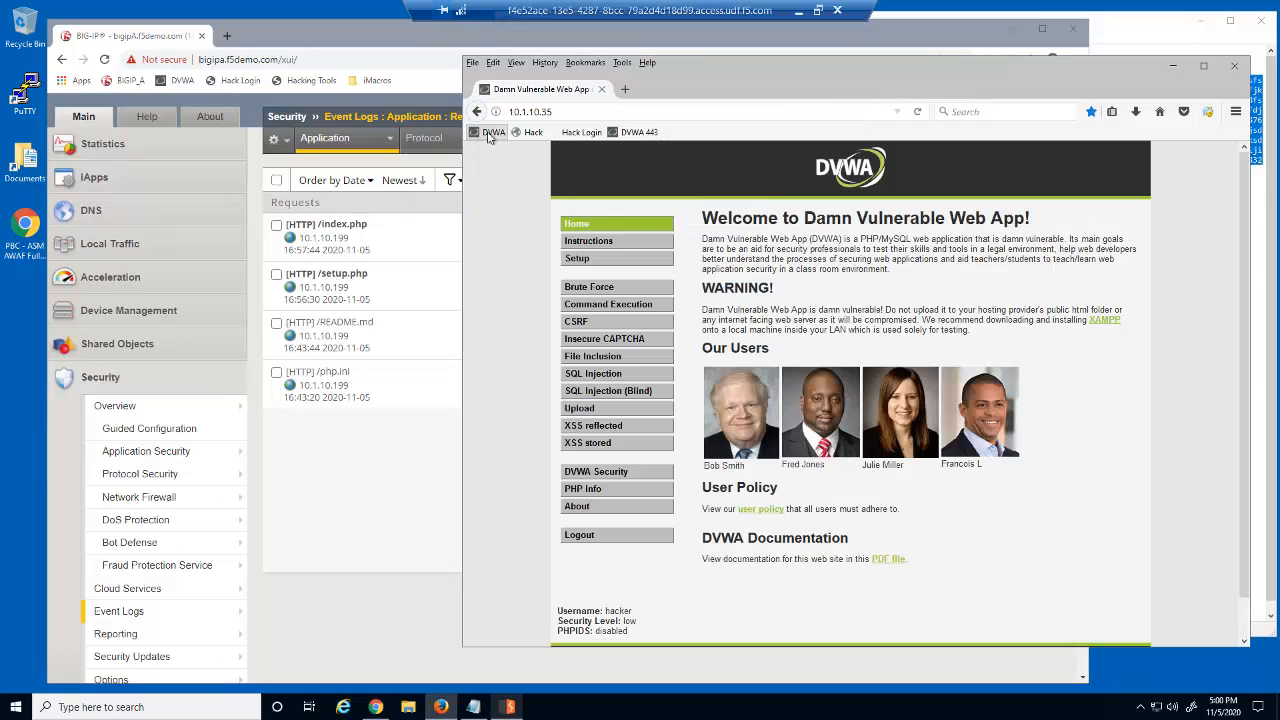
Open DVWA's XSS reflected page and submit the text AWAF
click(605, 427)
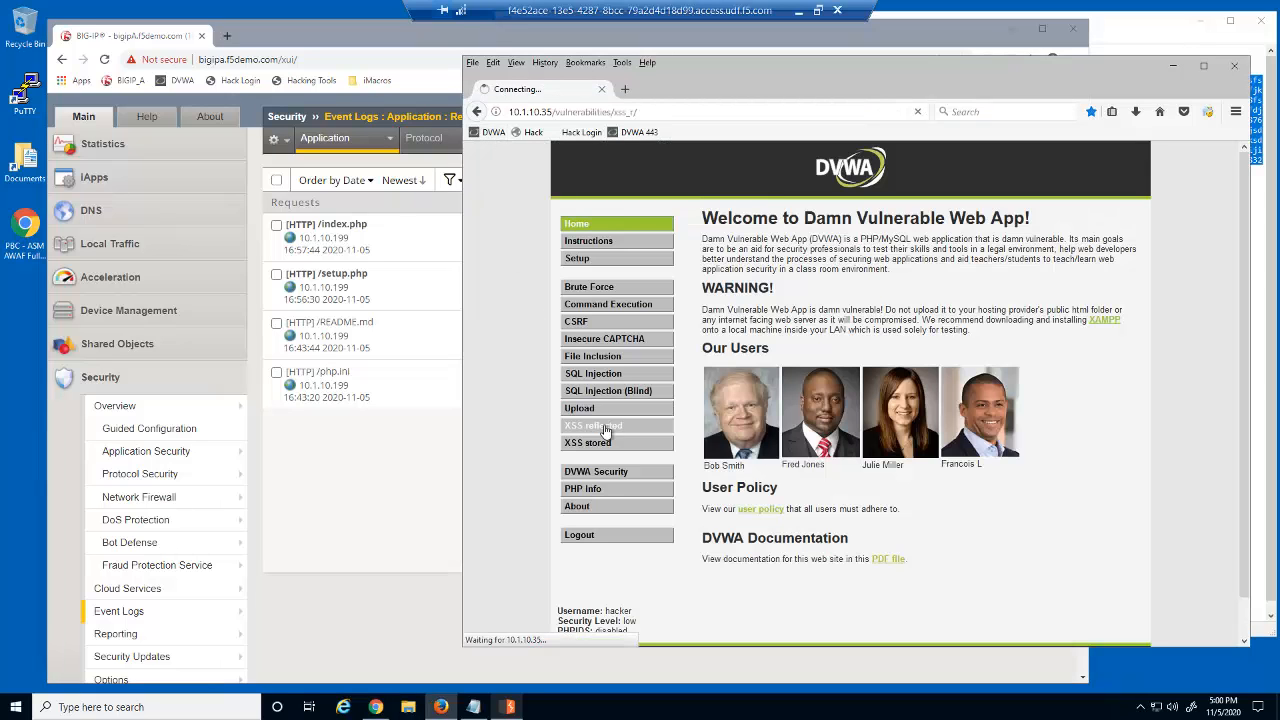
click(754, 280)
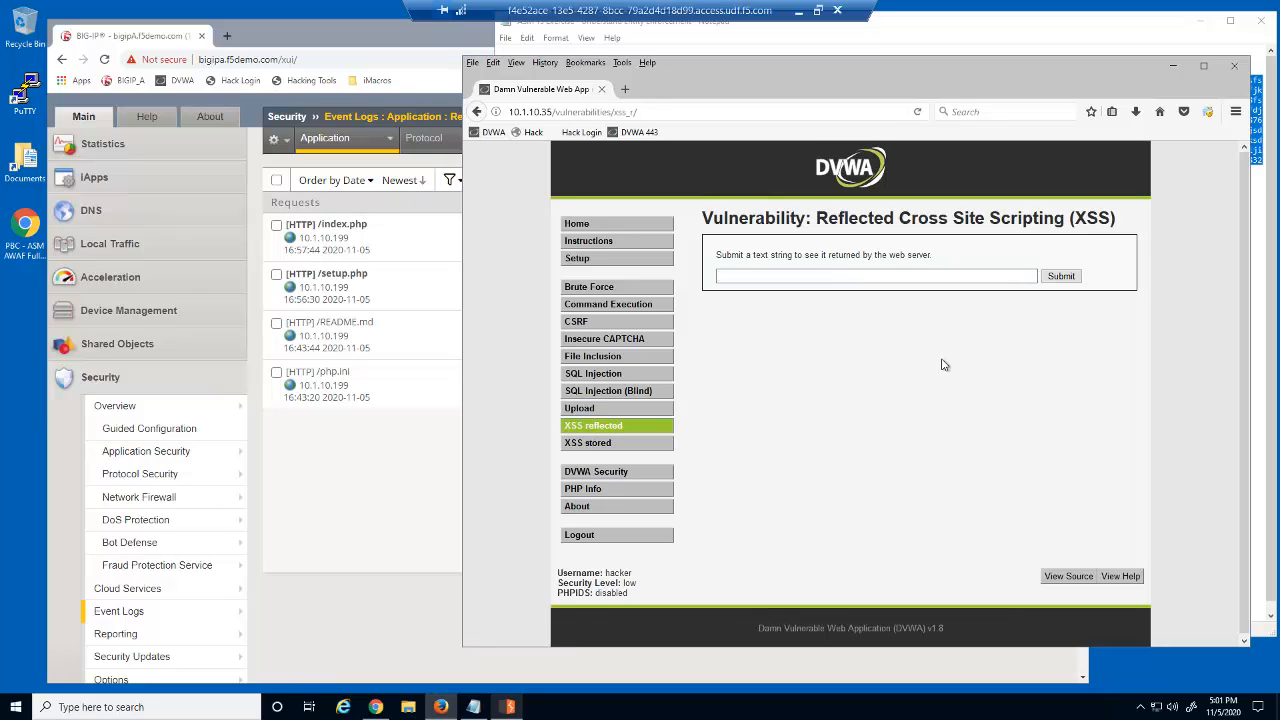
text(AWAF)
click(1077, 281)
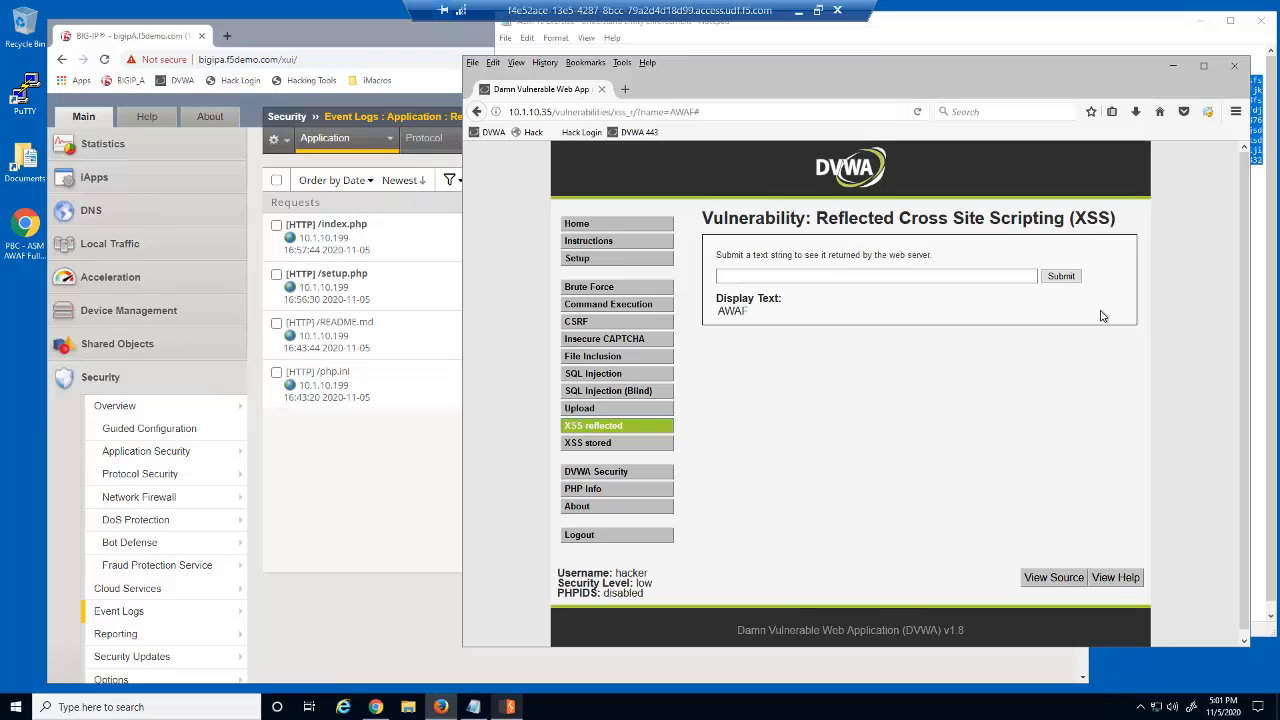
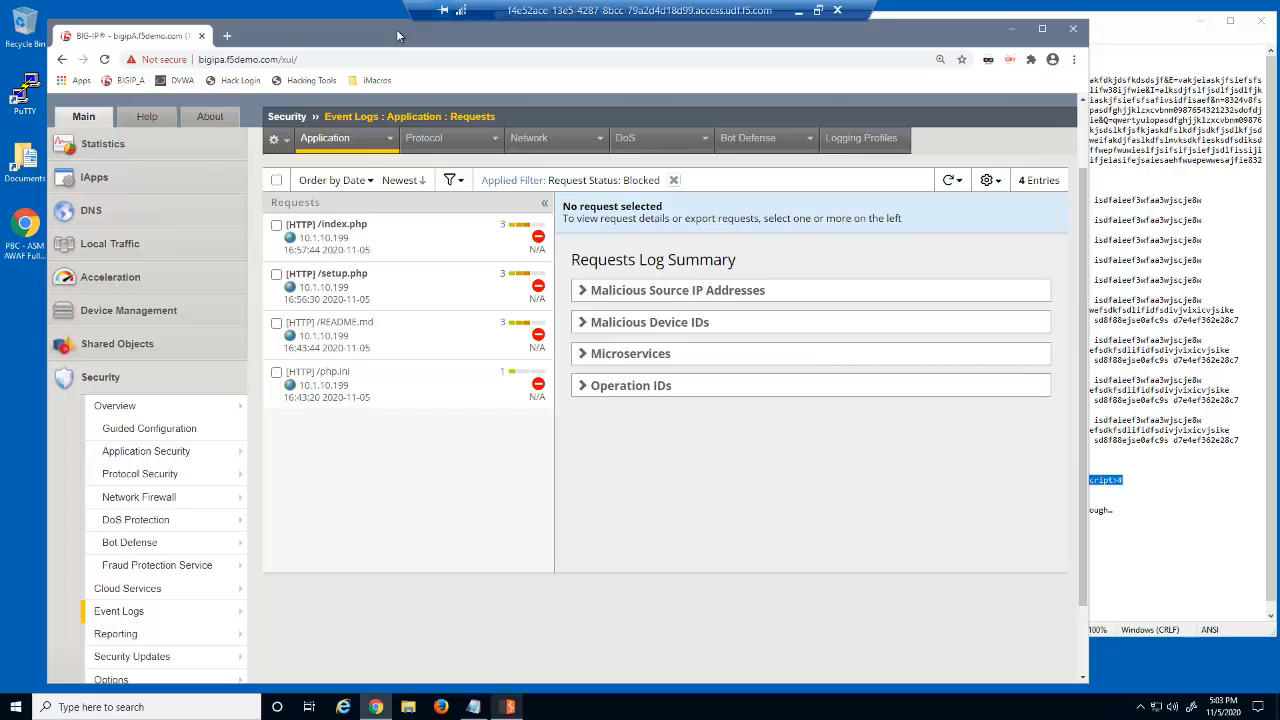
In BIG-IP, open dvwa_security_policy's general settings, set Policy Building Learning Mode to Automatic and save the change
click(178, 451)
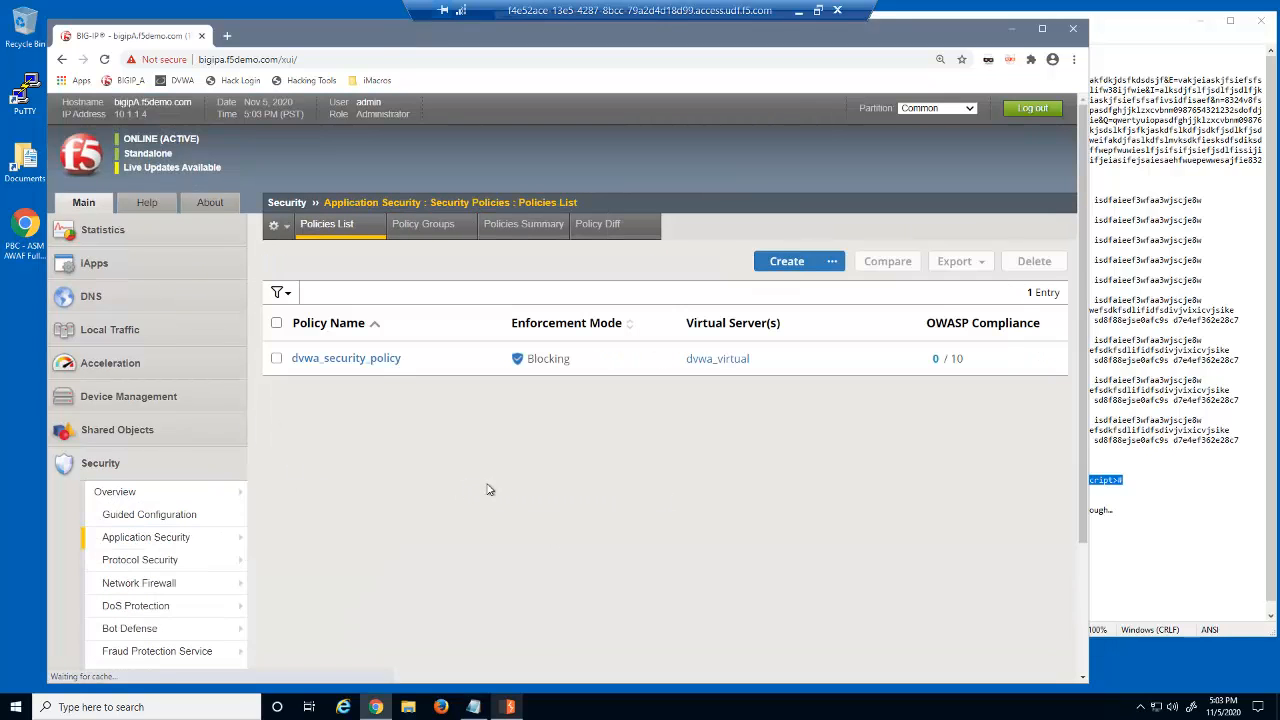
click(386, 360)
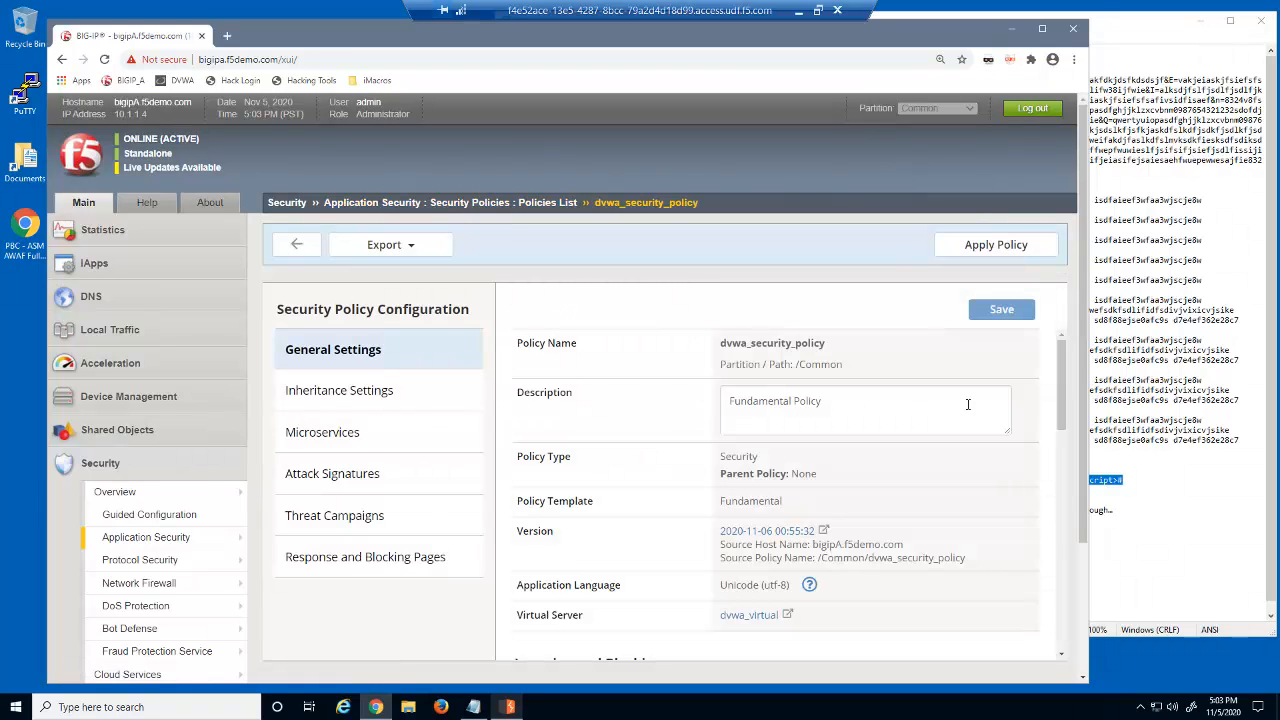
drag(1062, 412, 1055, 470)
scroll(1055, 470, down, 1)
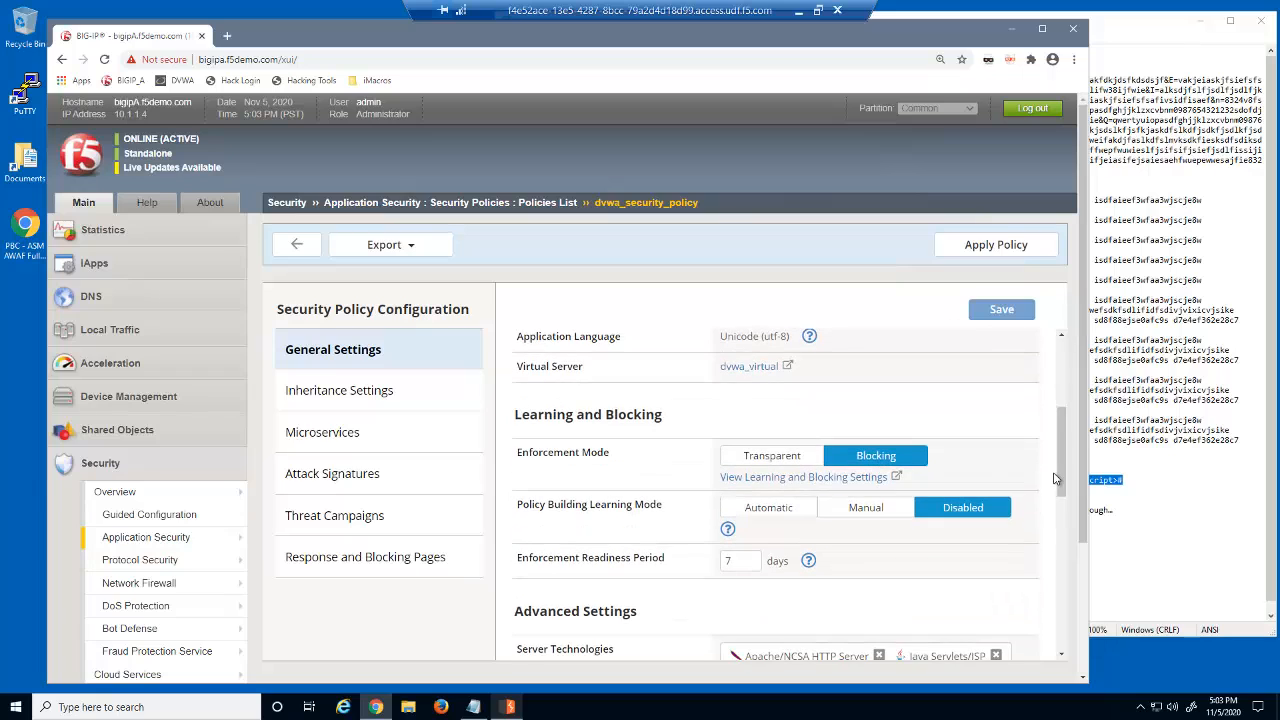
click(768, 512)
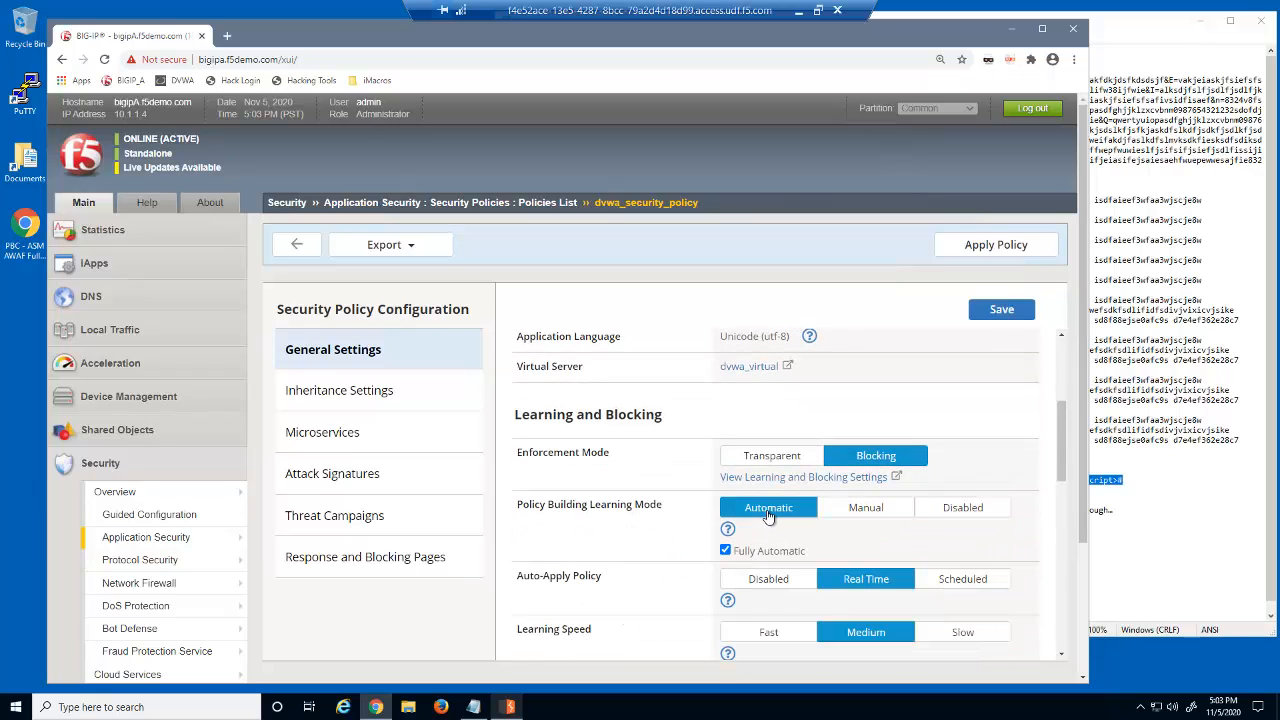
click(1001, 310)
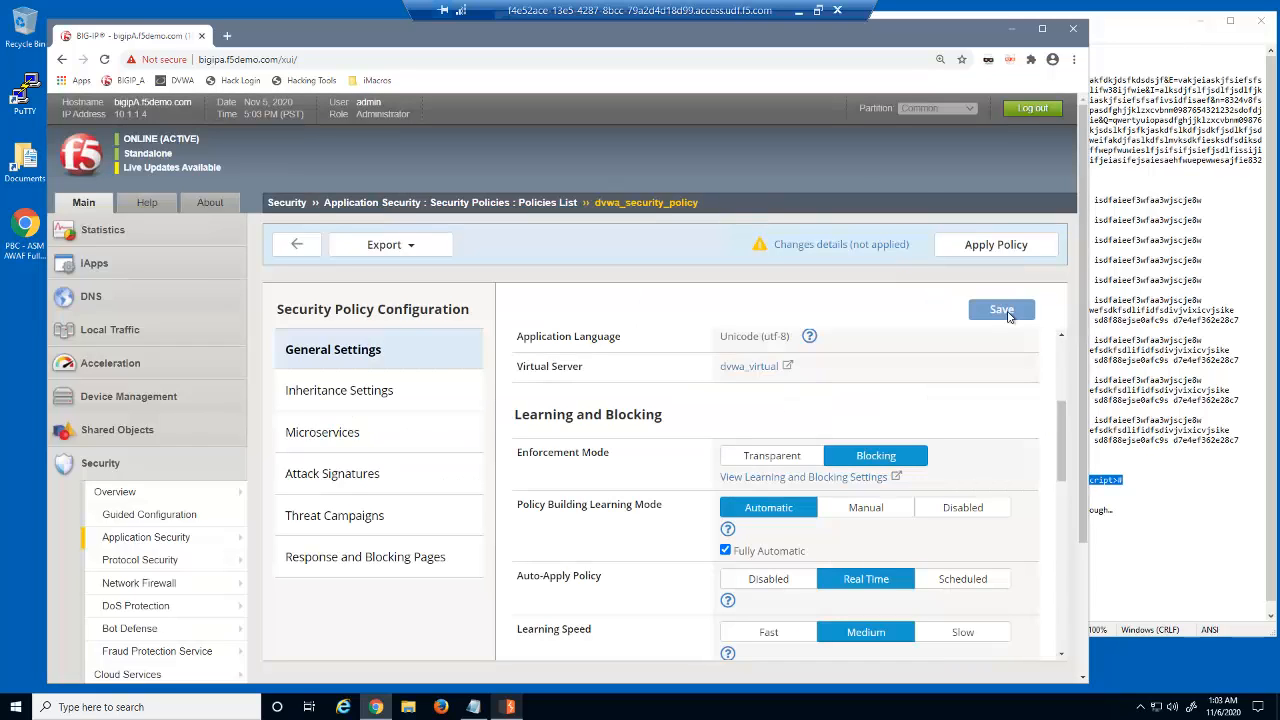
In the policy's Learning and Blocking Settings, set Learn New Parameters to Always for the Parameters section
mouse_move(223, 533)
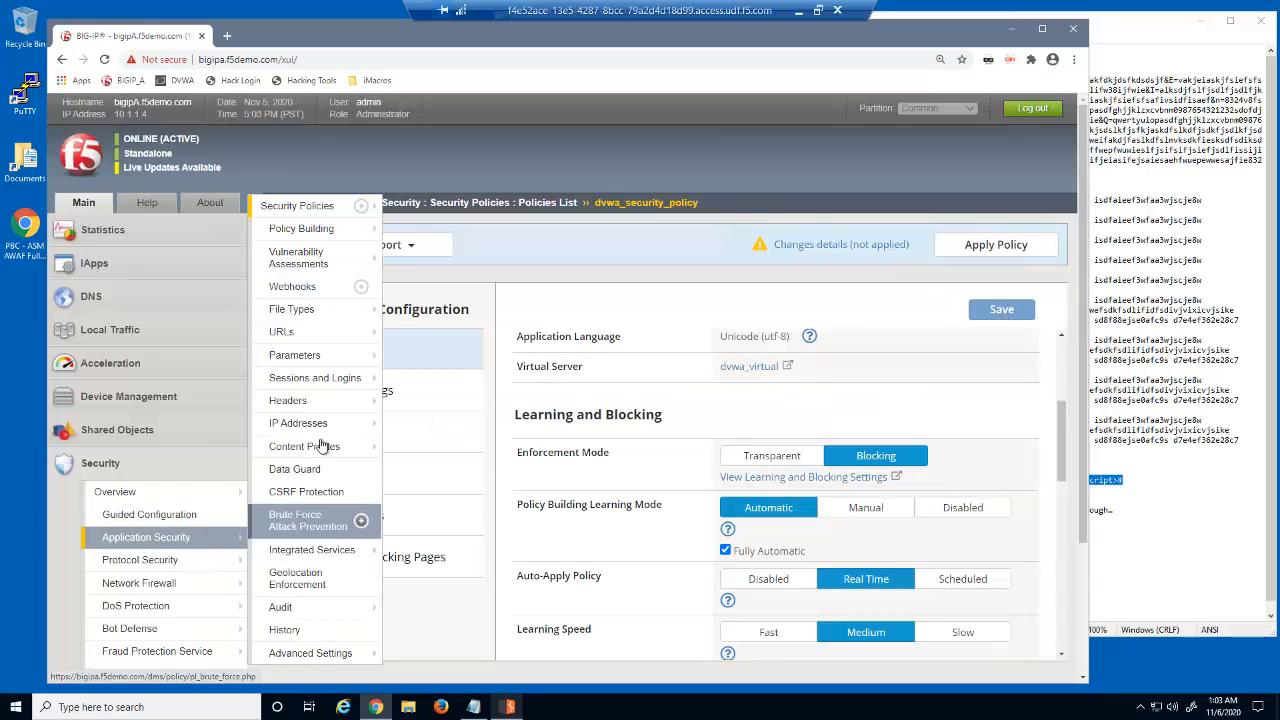
mouse_move(330, 230)
click(416, 262)
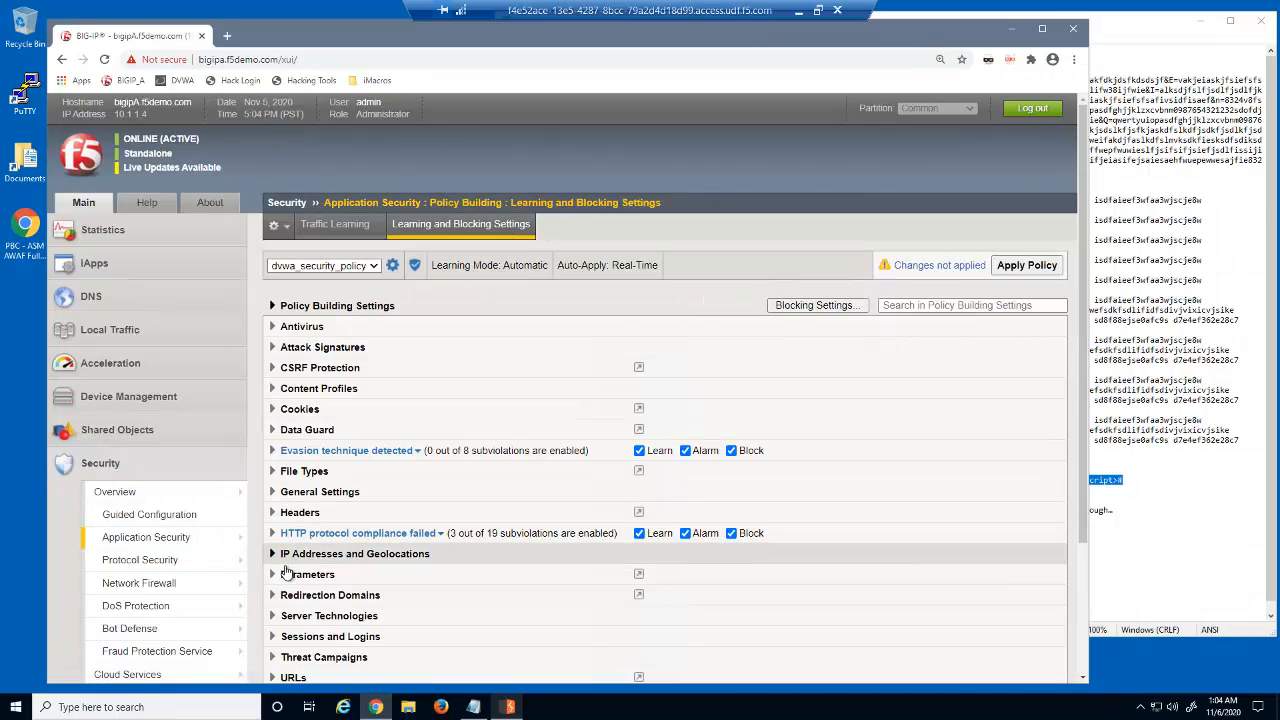
click(274, 574)
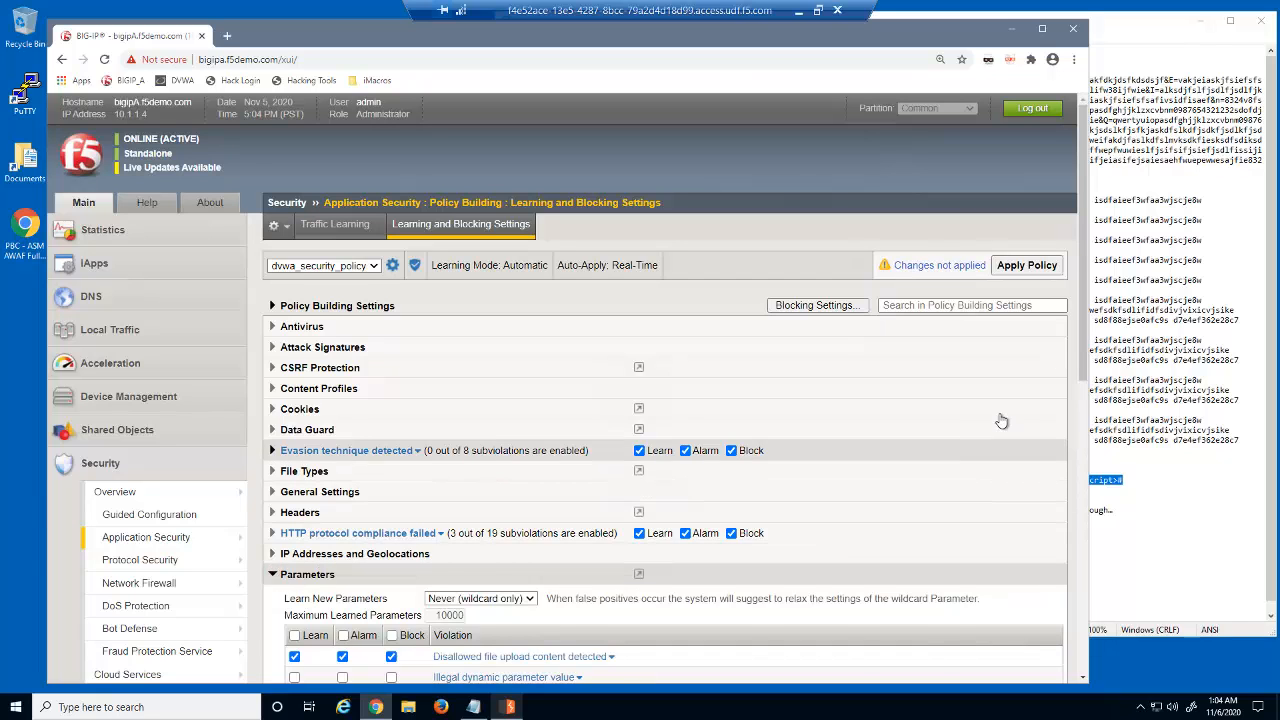
drag(1080, 400, 1081, 620)
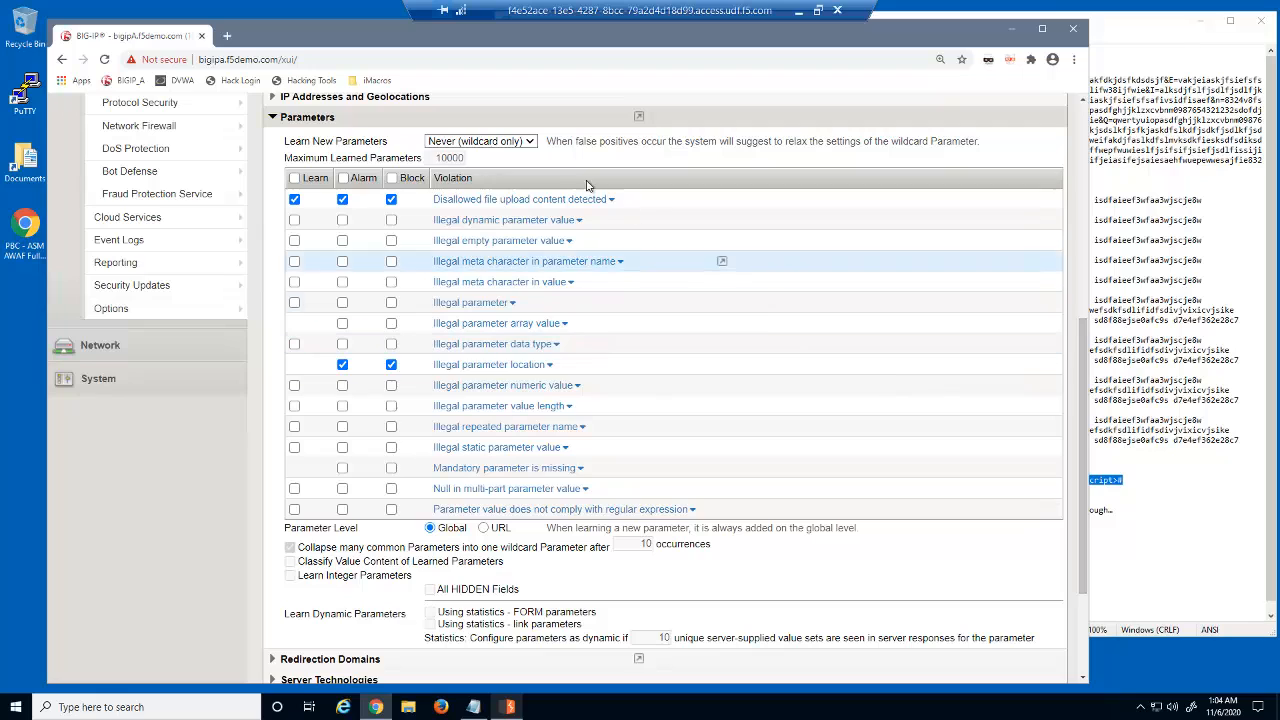
click(532, 142)
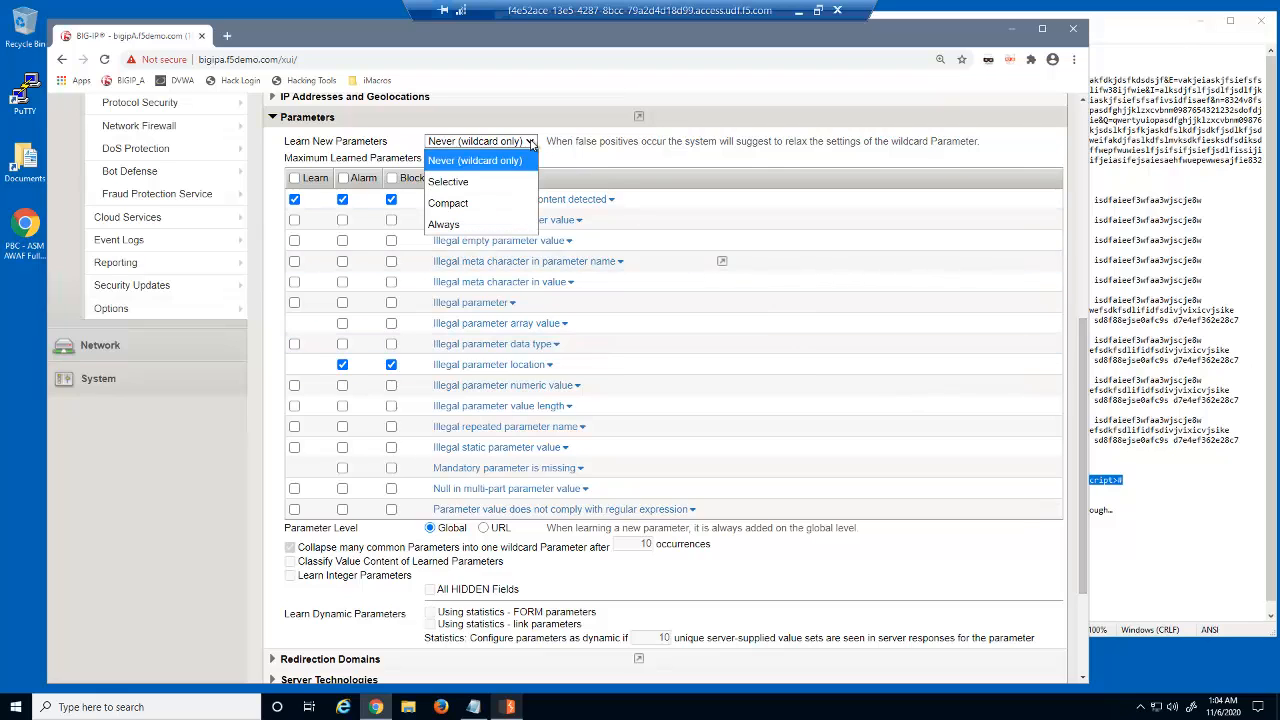
click(505, 225)
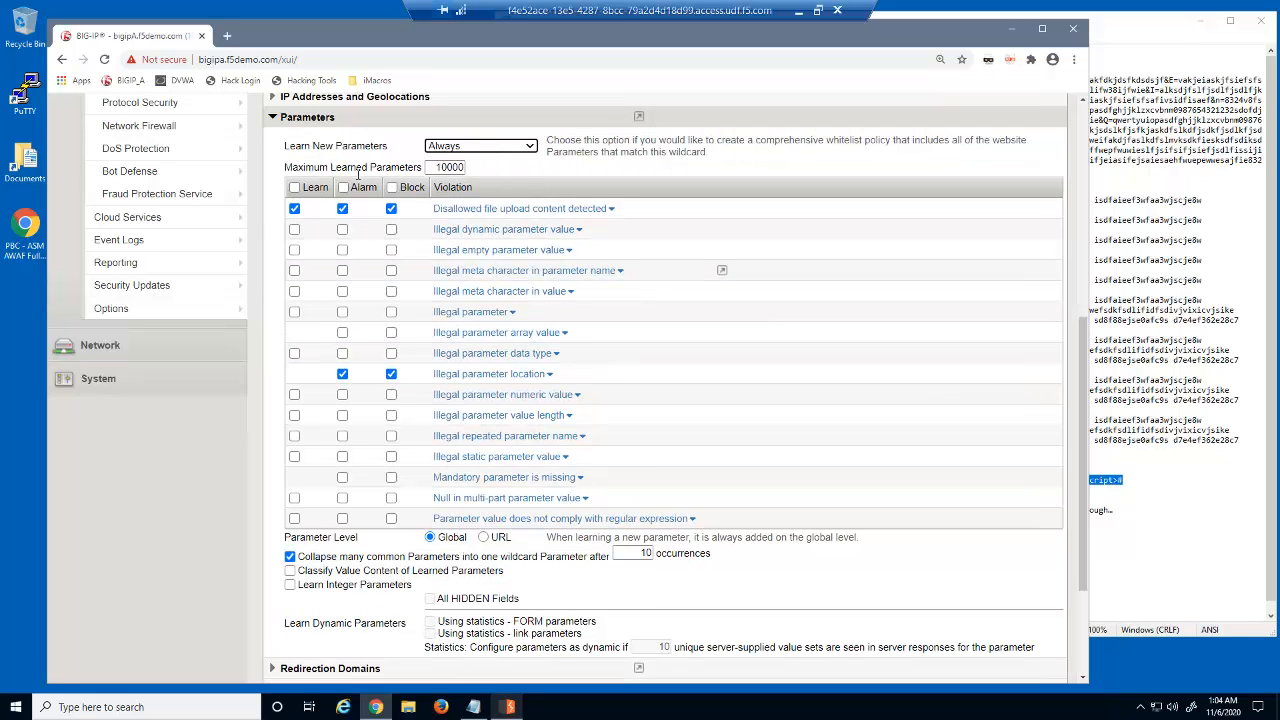
Enable Learn, Alarm and Block for all parameter violations, and enable Classify Value Content of Learned Parameters
click(294, 187)
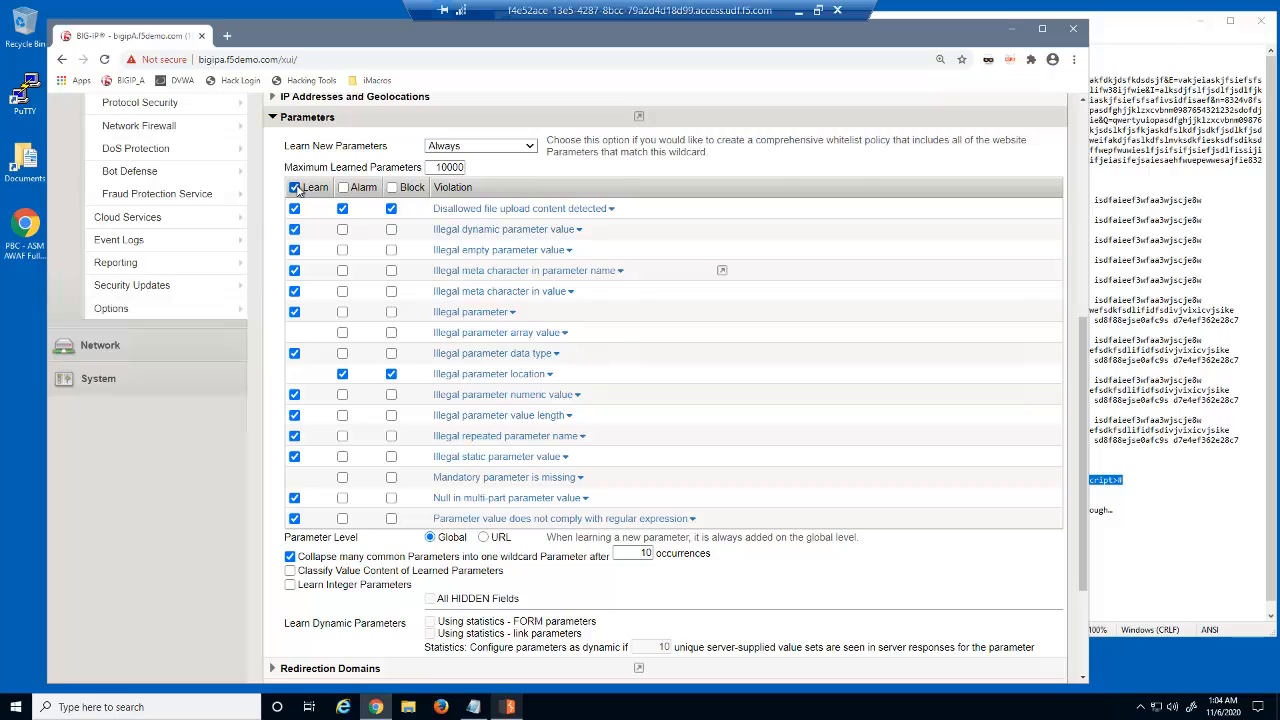
click(342, 188)
click(391, 188)
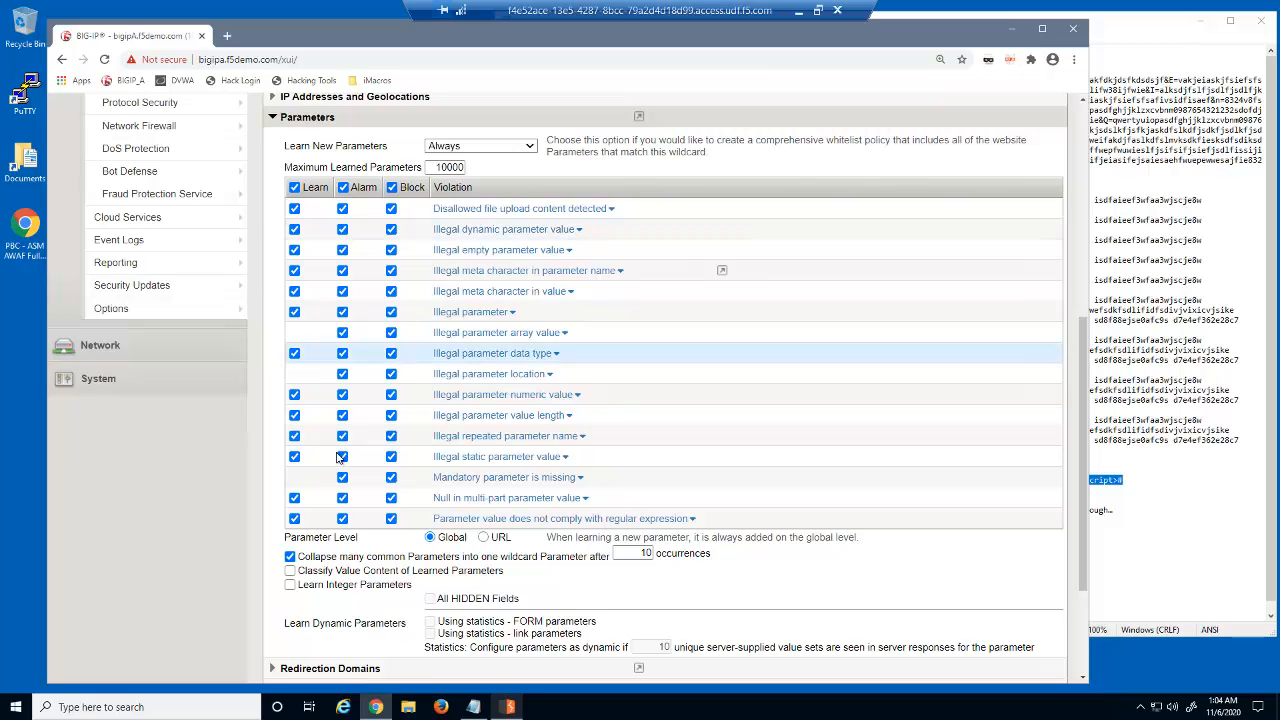
click(290, 571)
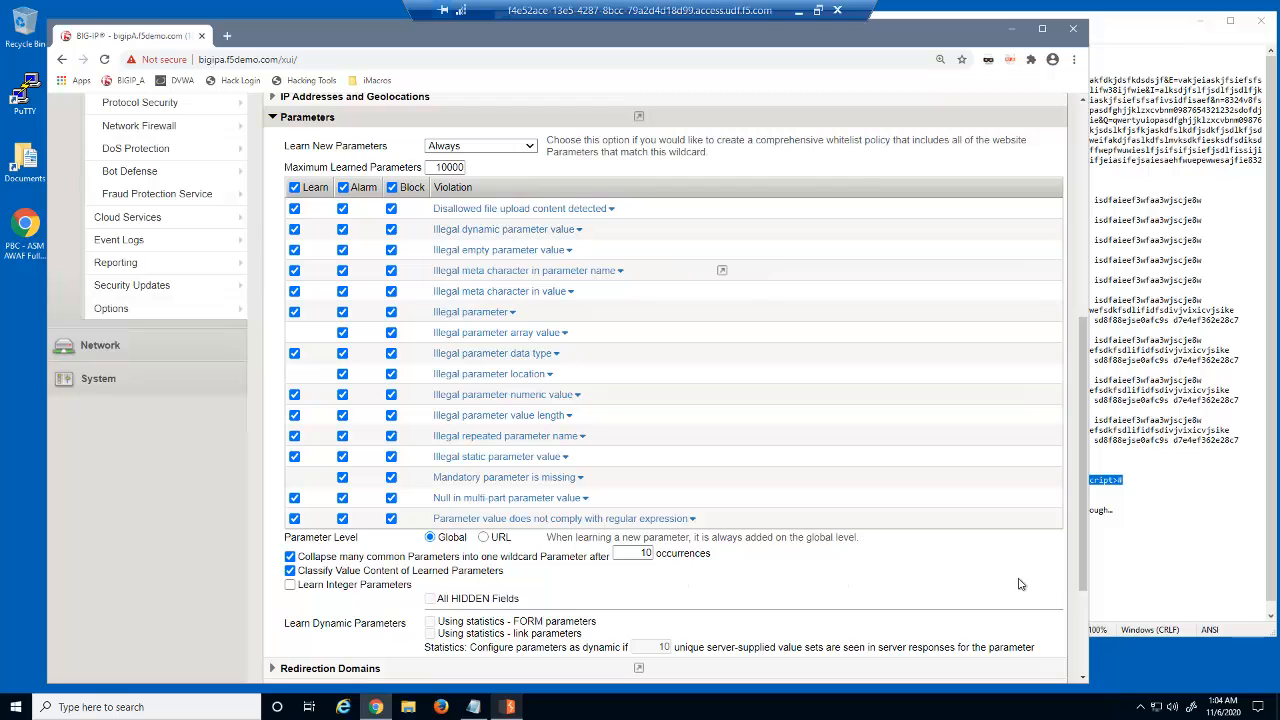
Save the learning and blocking settings and apply the policy
scroll(1081, 596, down, 3)
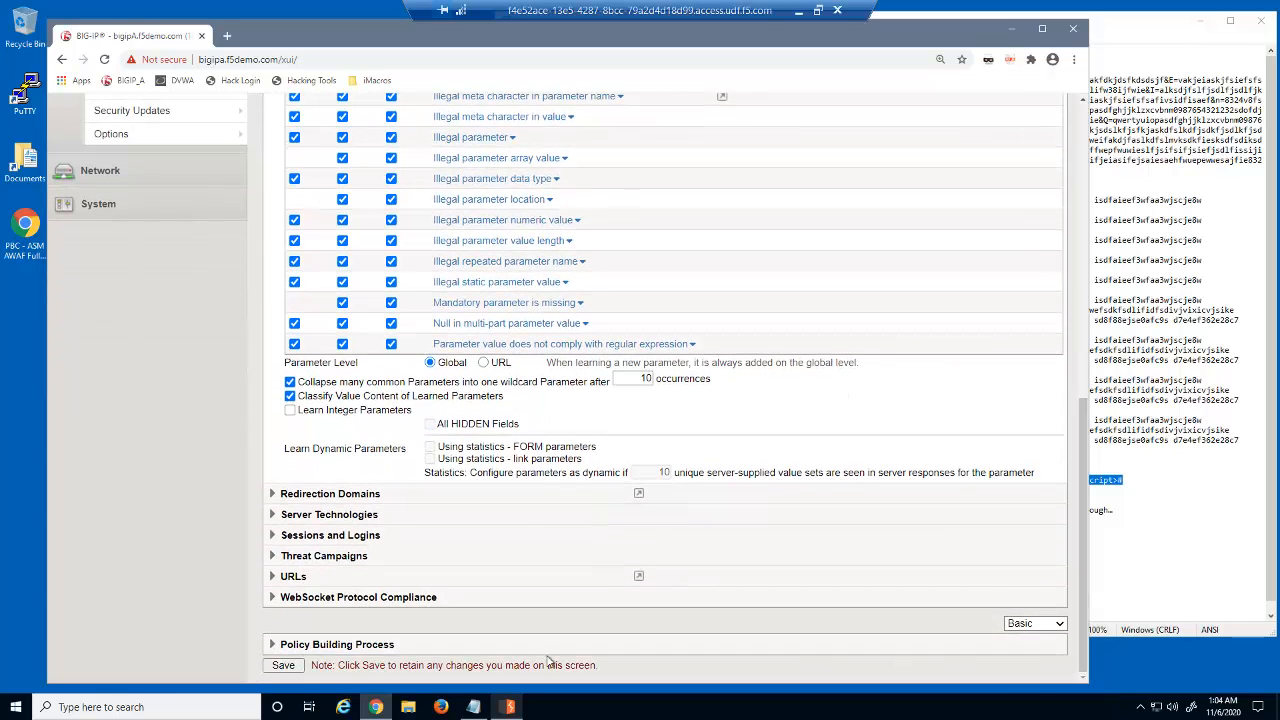
click(290, 665)
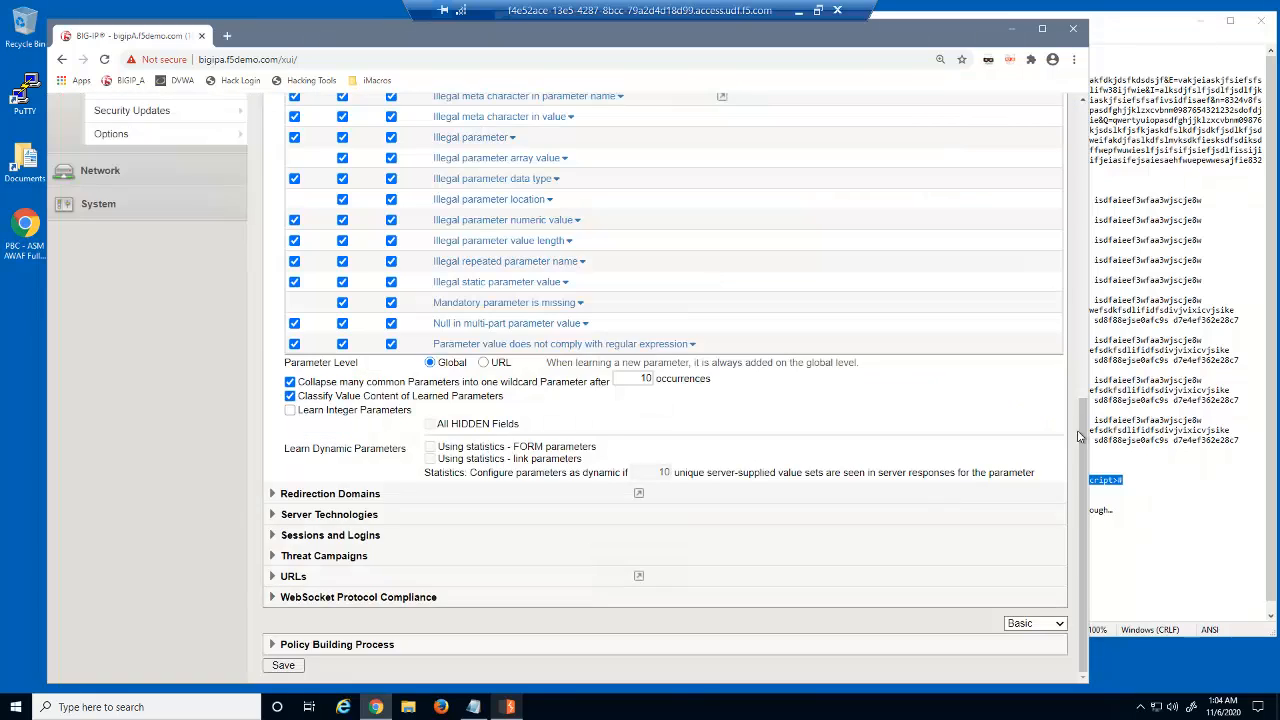
drag(1080, 436, 1087, 100)
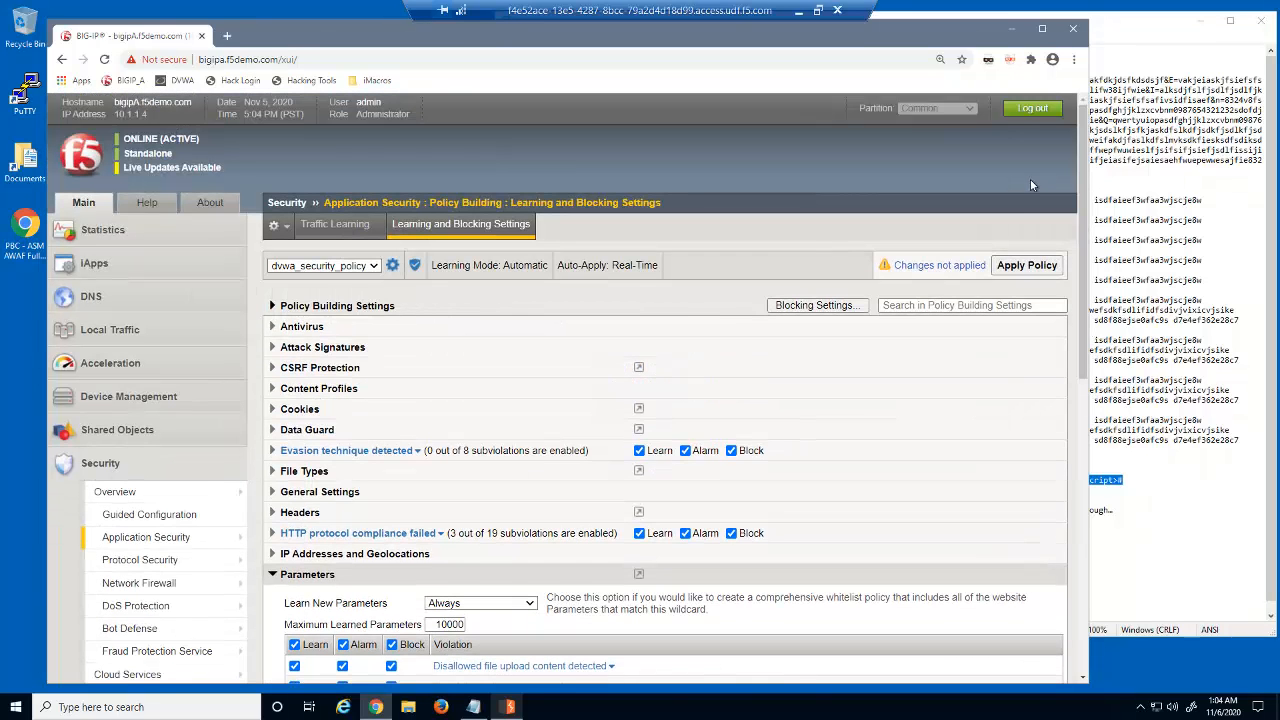
click(1015, 265)
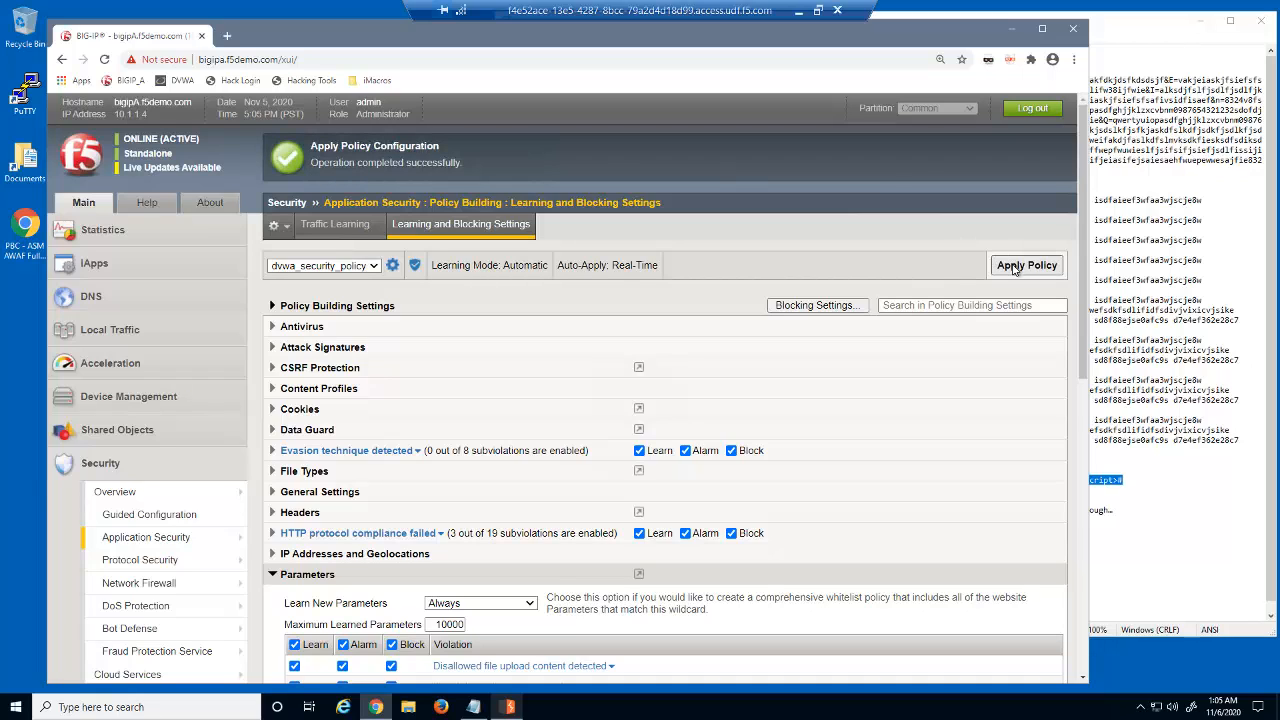
Open a Firefox private window and run the iMacros demo macro 15 build.iim in a loop of 3 repetitions
click(440, 707)
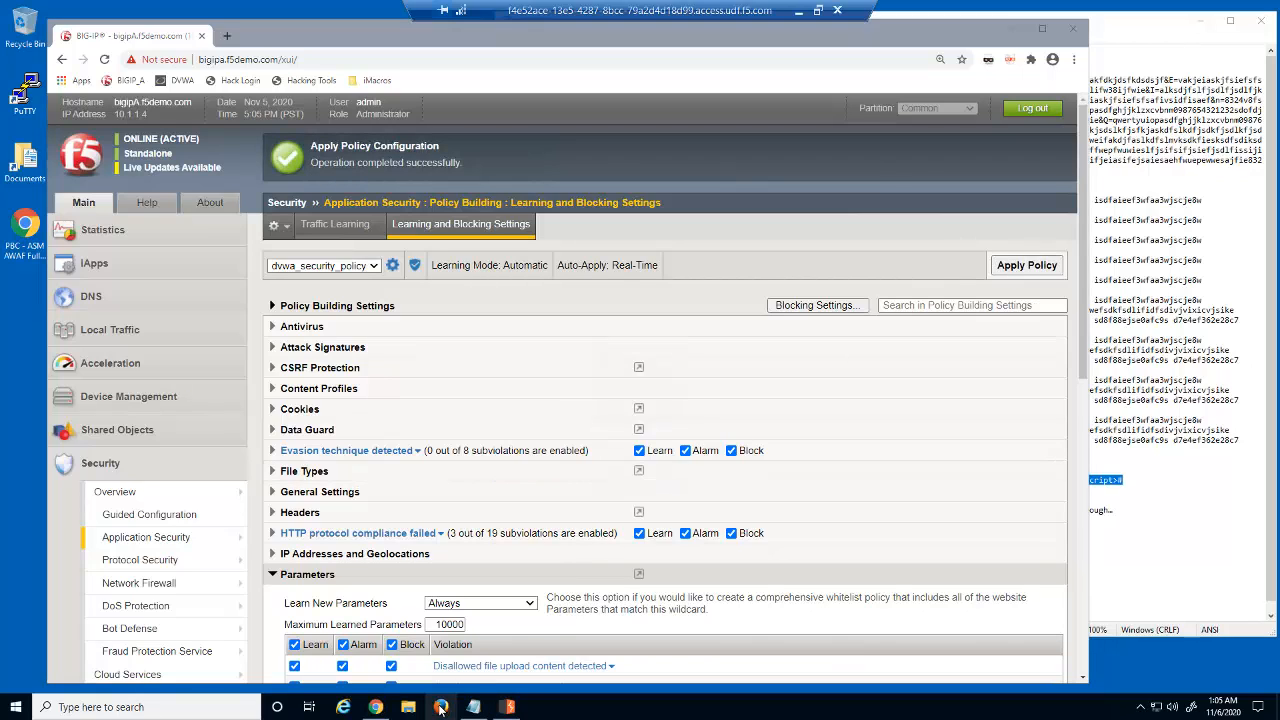
right_click(440, 707)
click(455, 626)
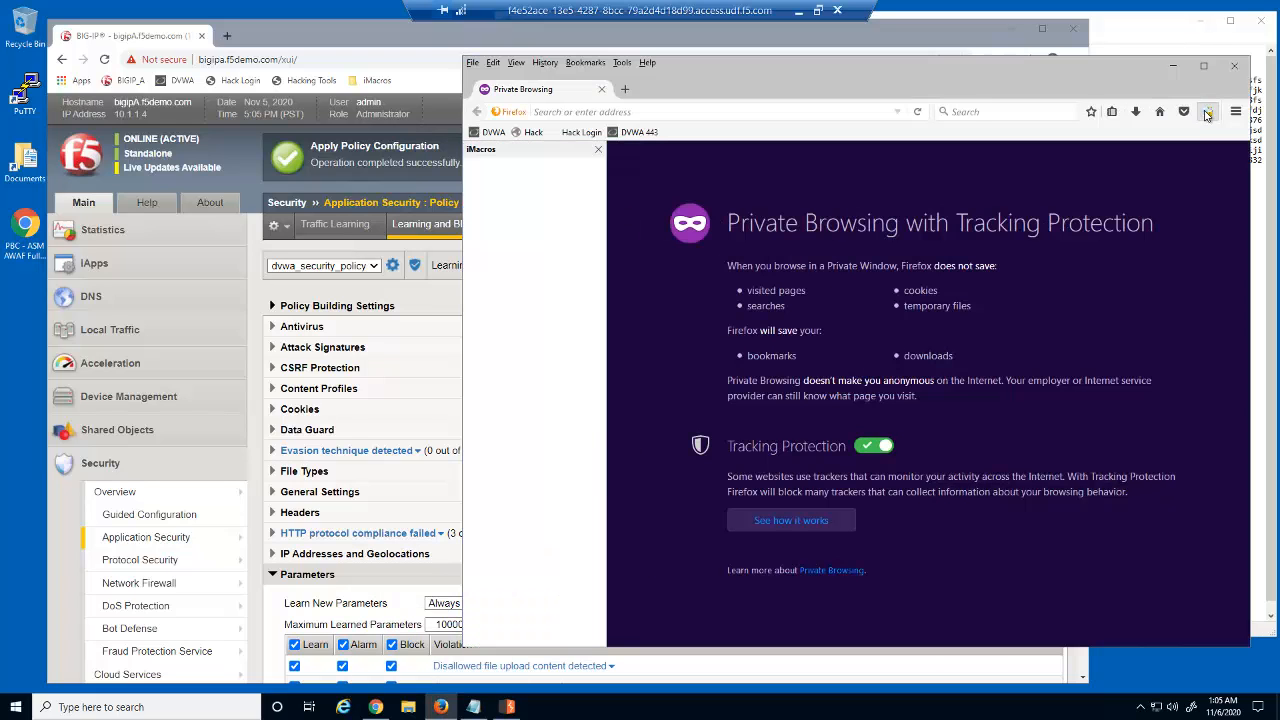
click(1207, 113)
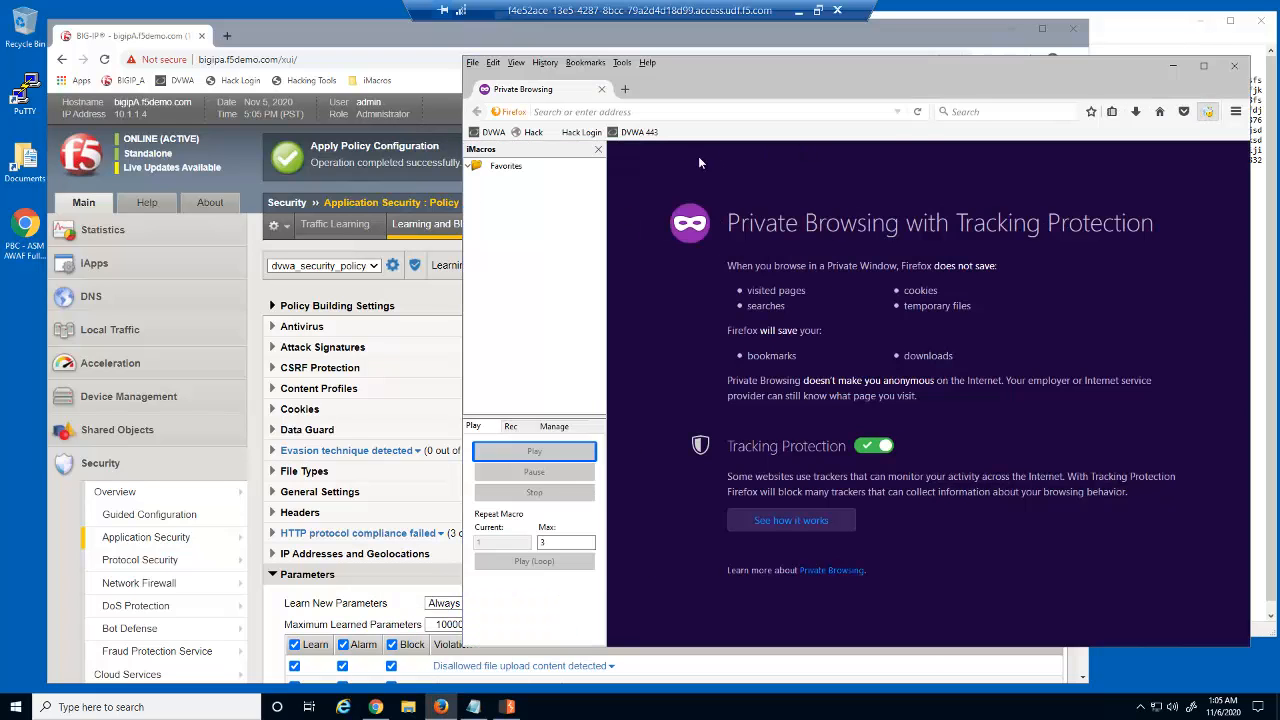
click(477, 181)
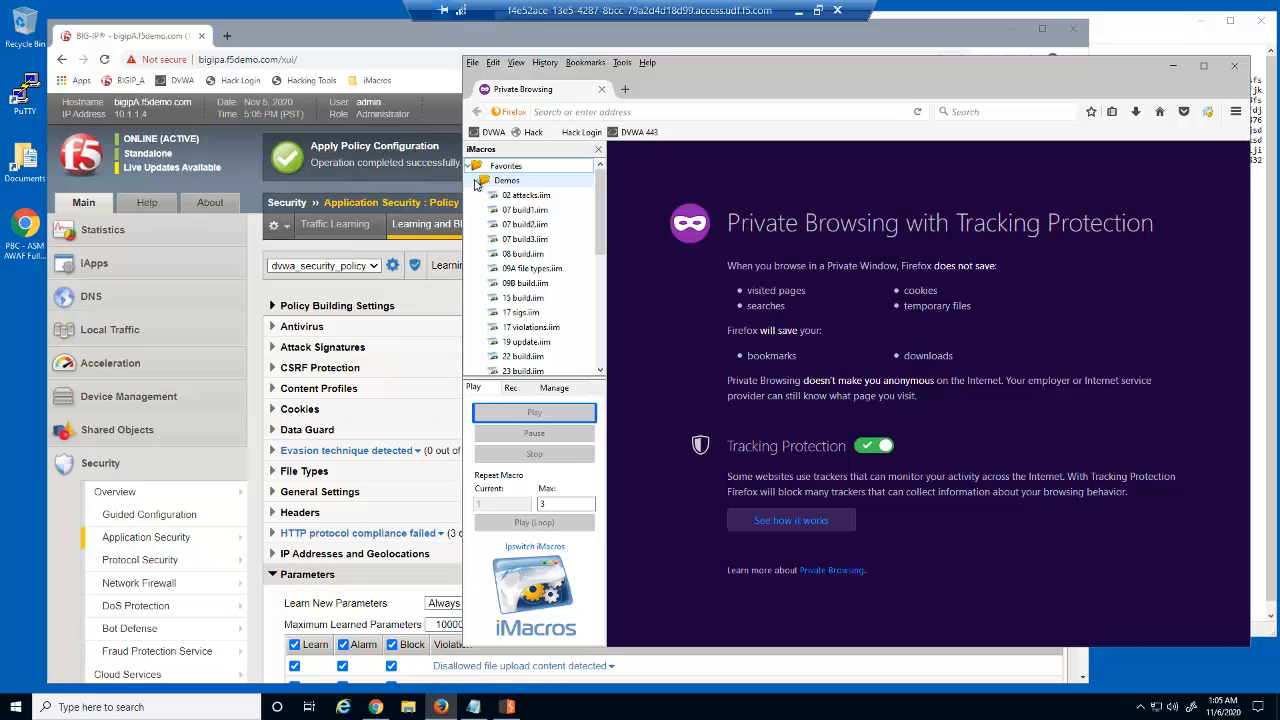
click(527, 299)
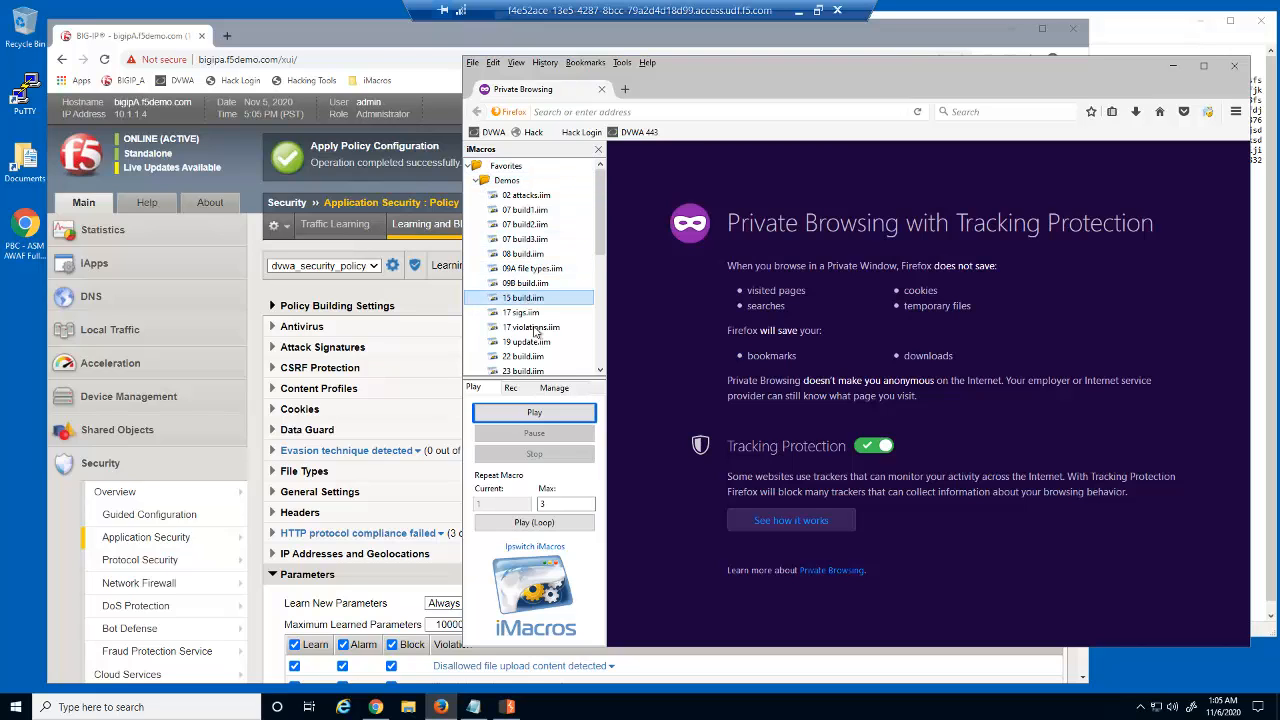
click(586, 524)
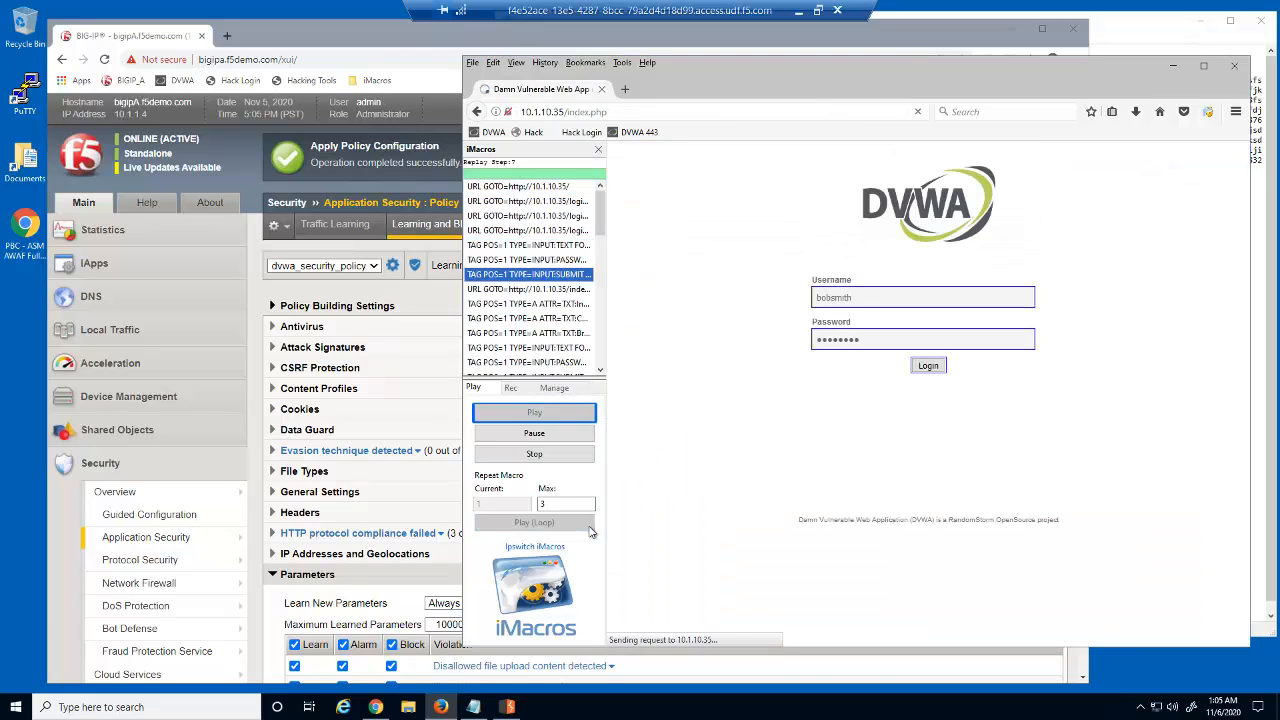
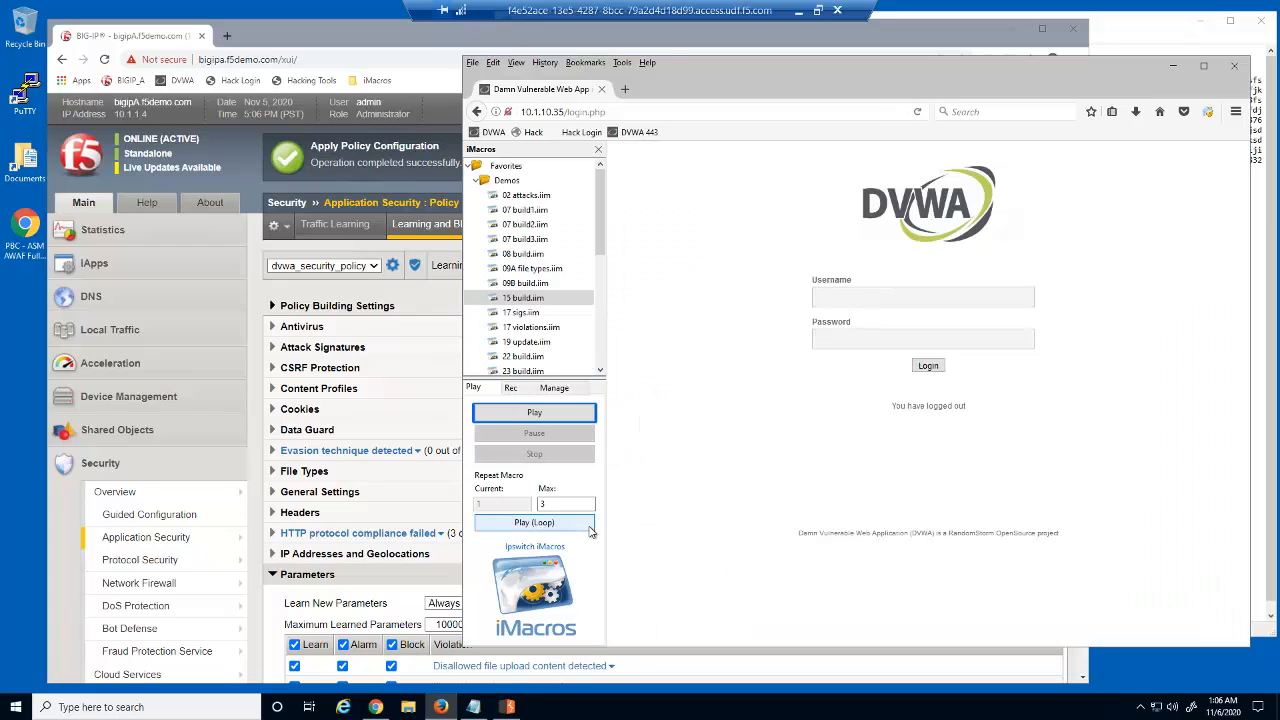
Close the private Firefox window and open dvwa_security_policy's Parameters List in BIG-IP
click(1222, 68)
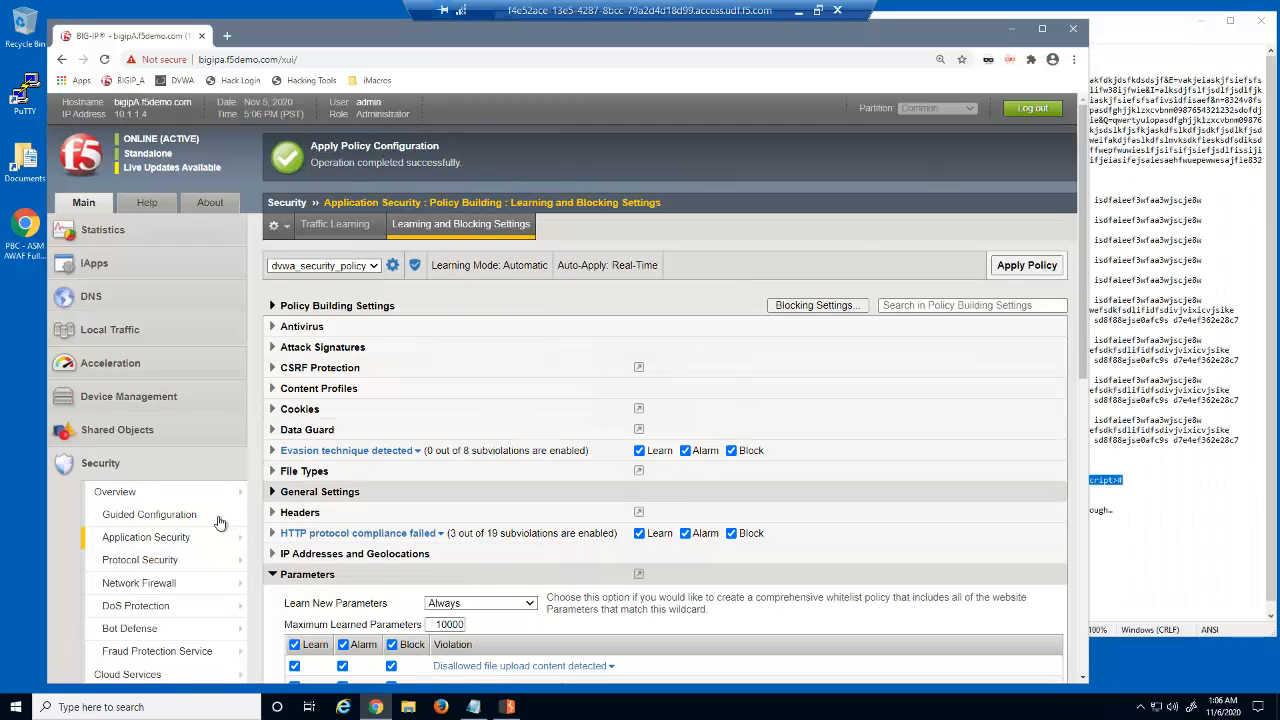
mouse_move(183, 535)
mouse_move(335, 358)
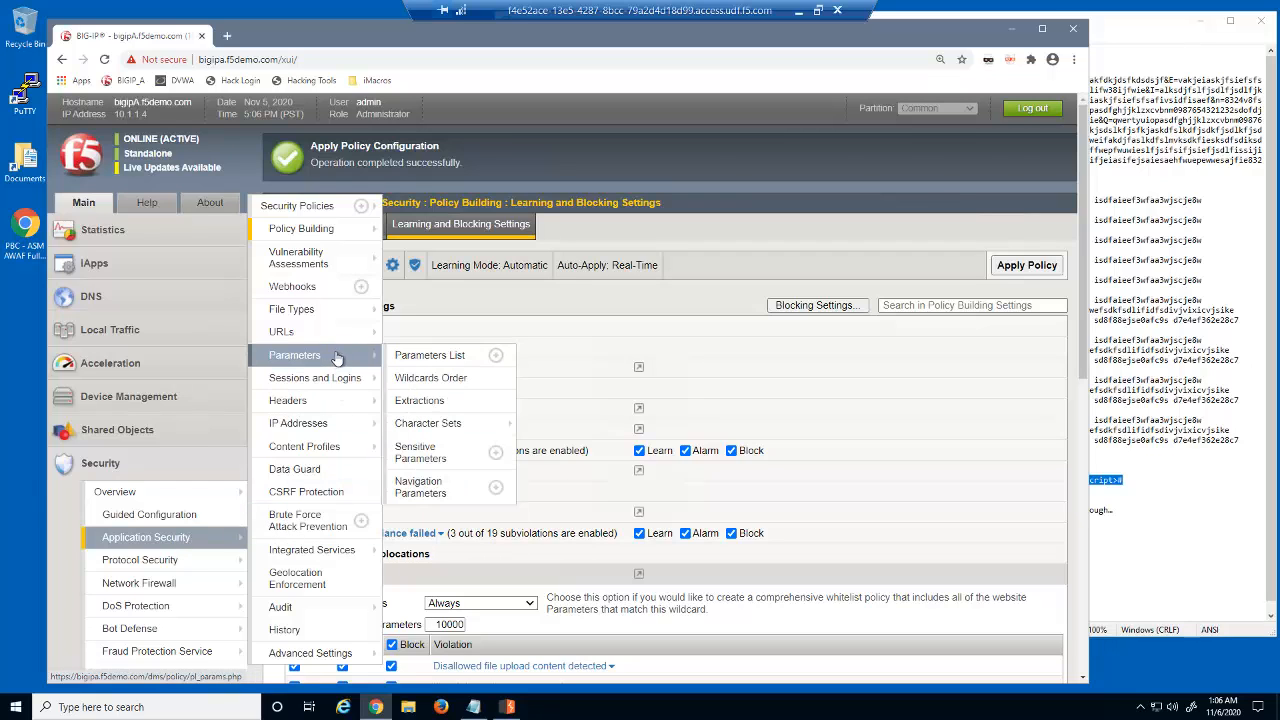
click(432, 358)
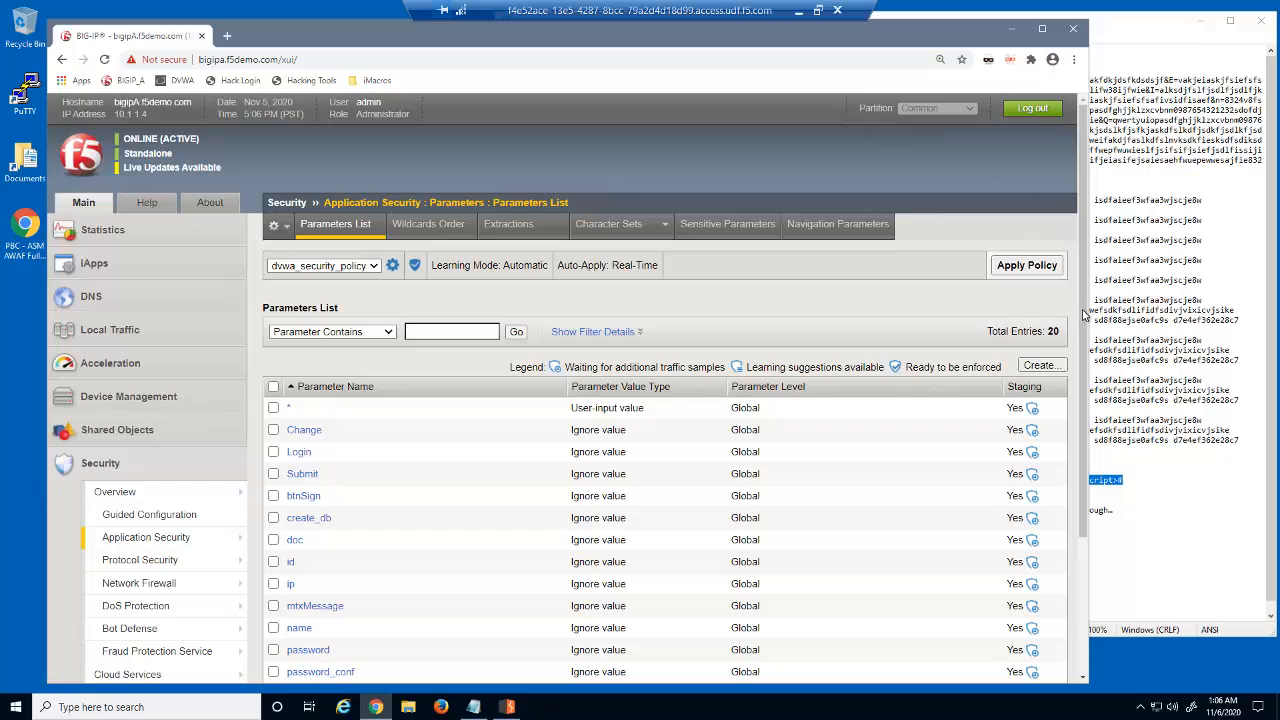
Delete the wildcard parameter * from the Parameters List and confirm the deletion
drag(1083, 328, 1072, 434)
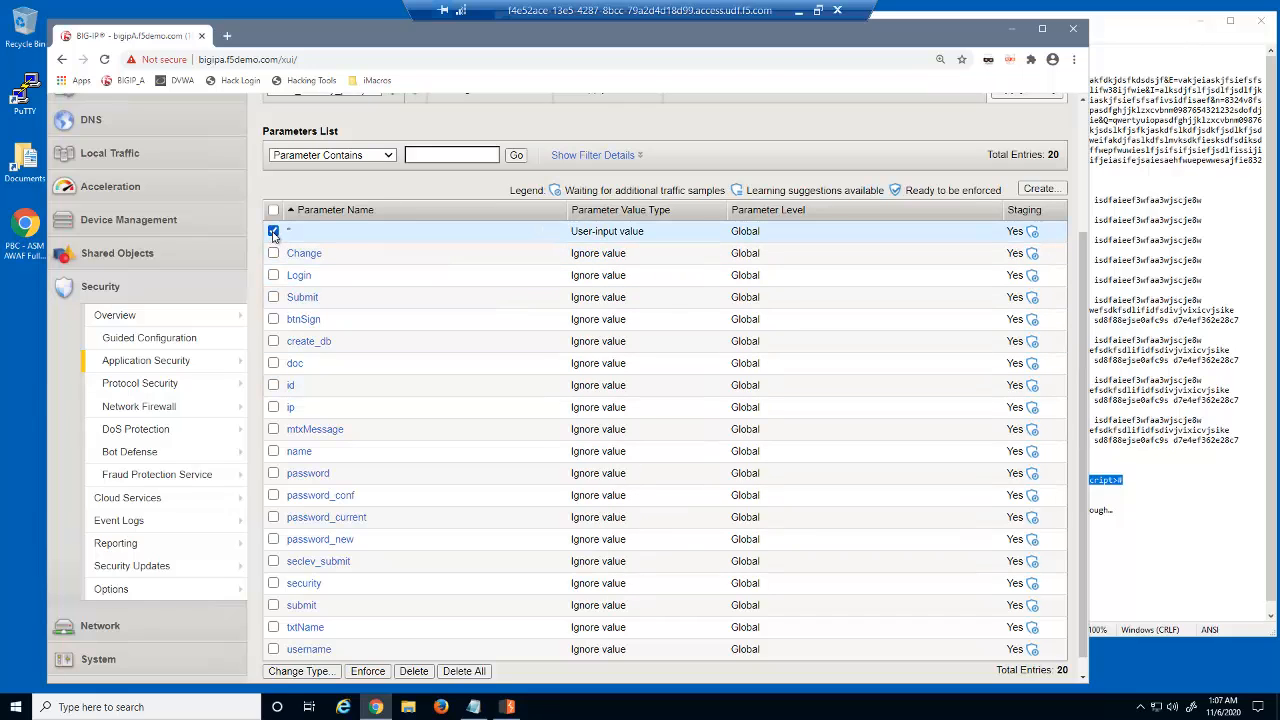
click(422, 674)
click(633, 135)
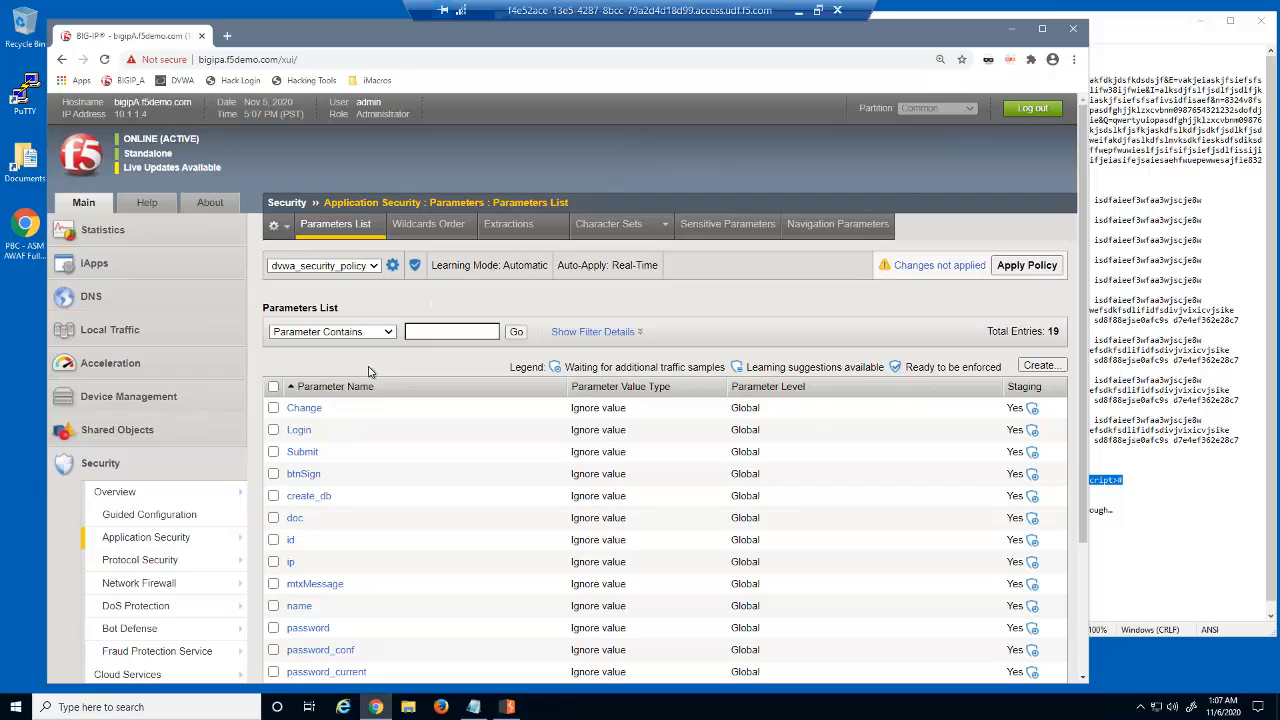
In dvwa_security_policy's Learning and Blocking Settings, set Learn New Parameters to Never (wildcard only) and save the settings
mouse_move(190, 540)
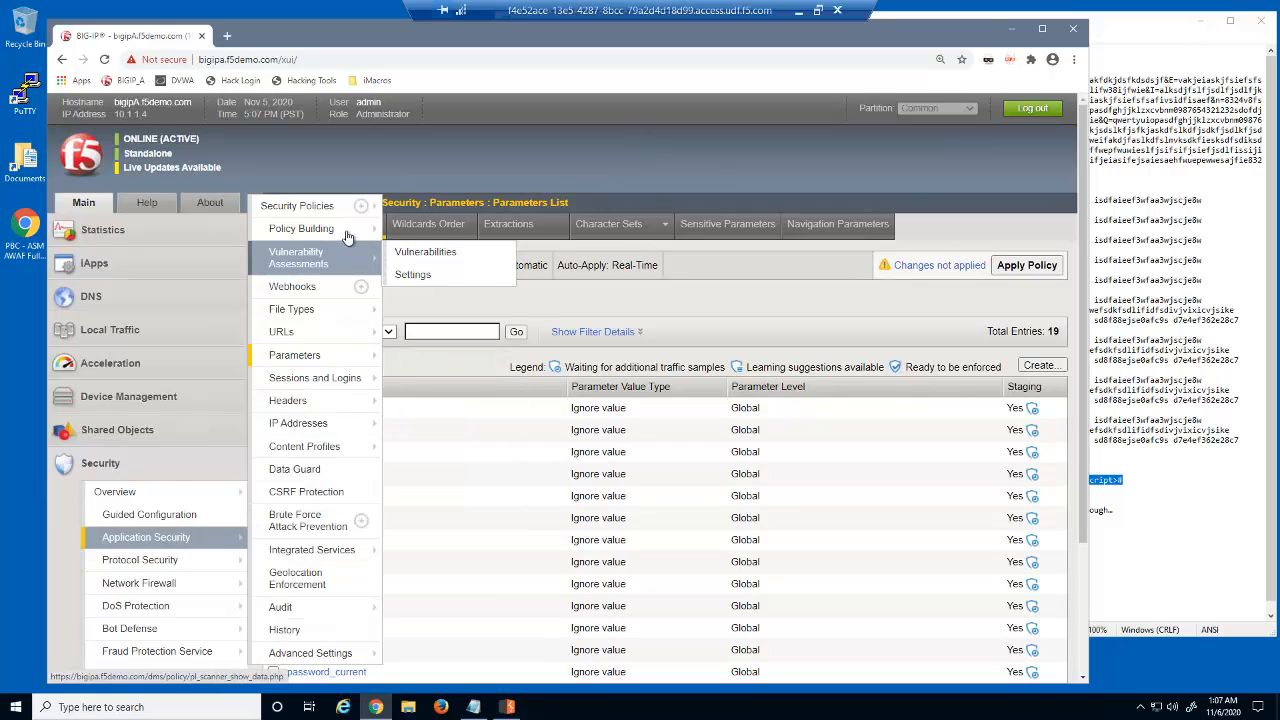
click(443, 257)
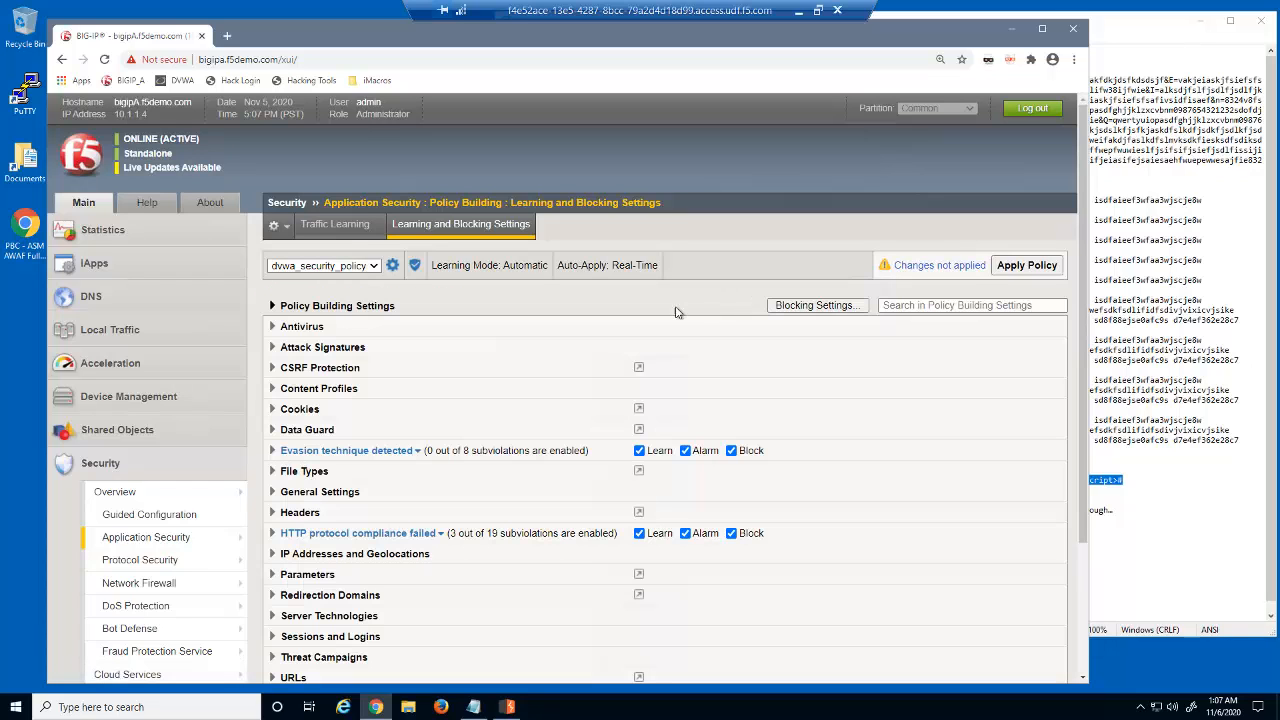
click(273, 576)
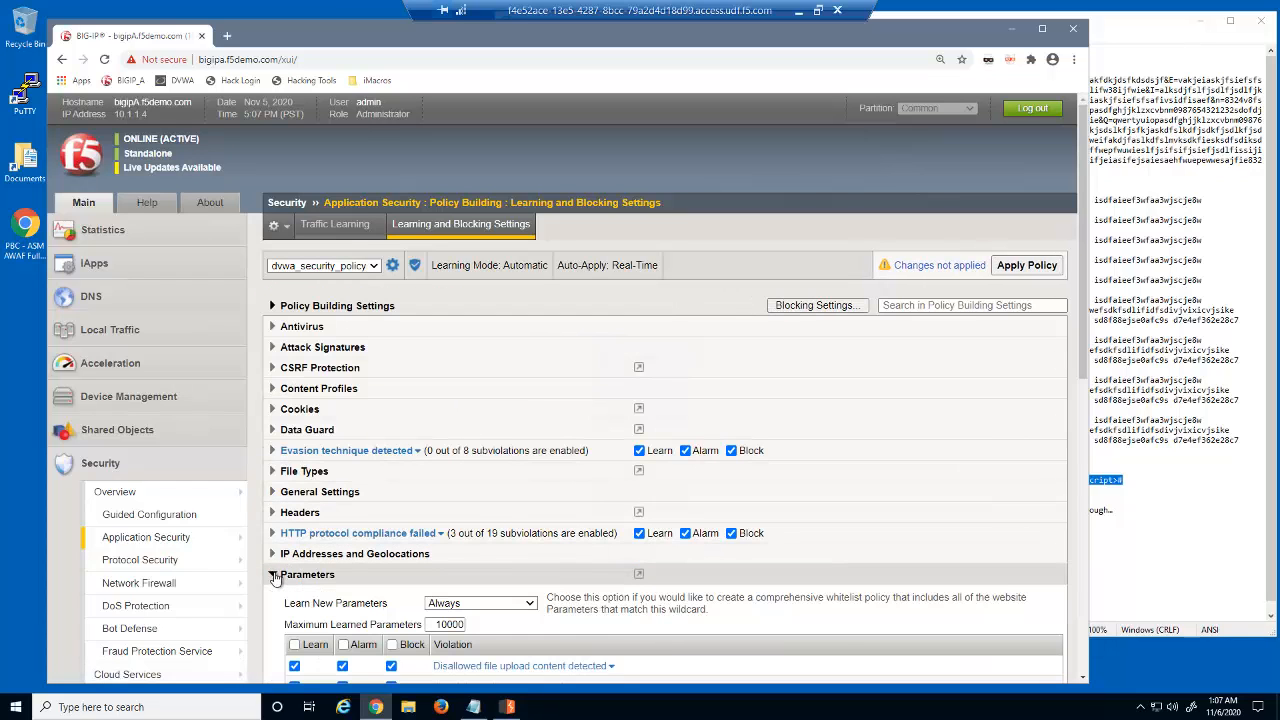
click(528, 604)
click(521, 522)
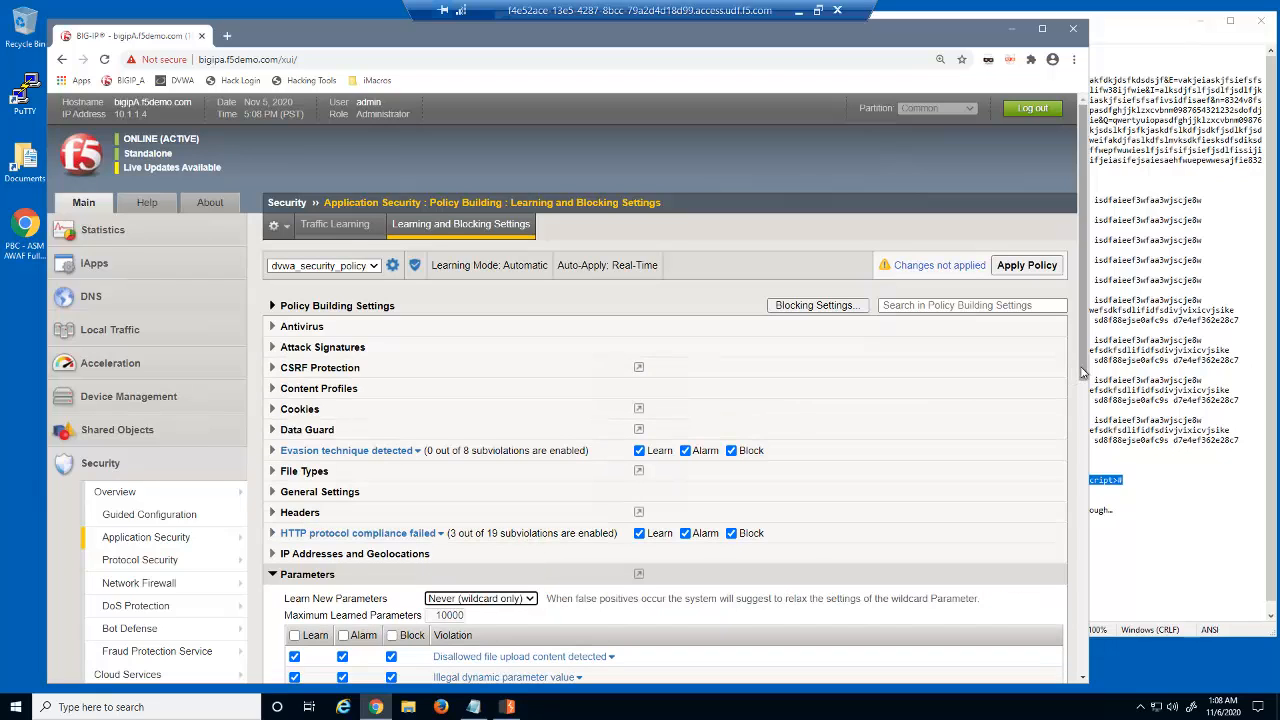
scroll(1080, 442, down, 1)
scroll(1080, 442, down, 7)
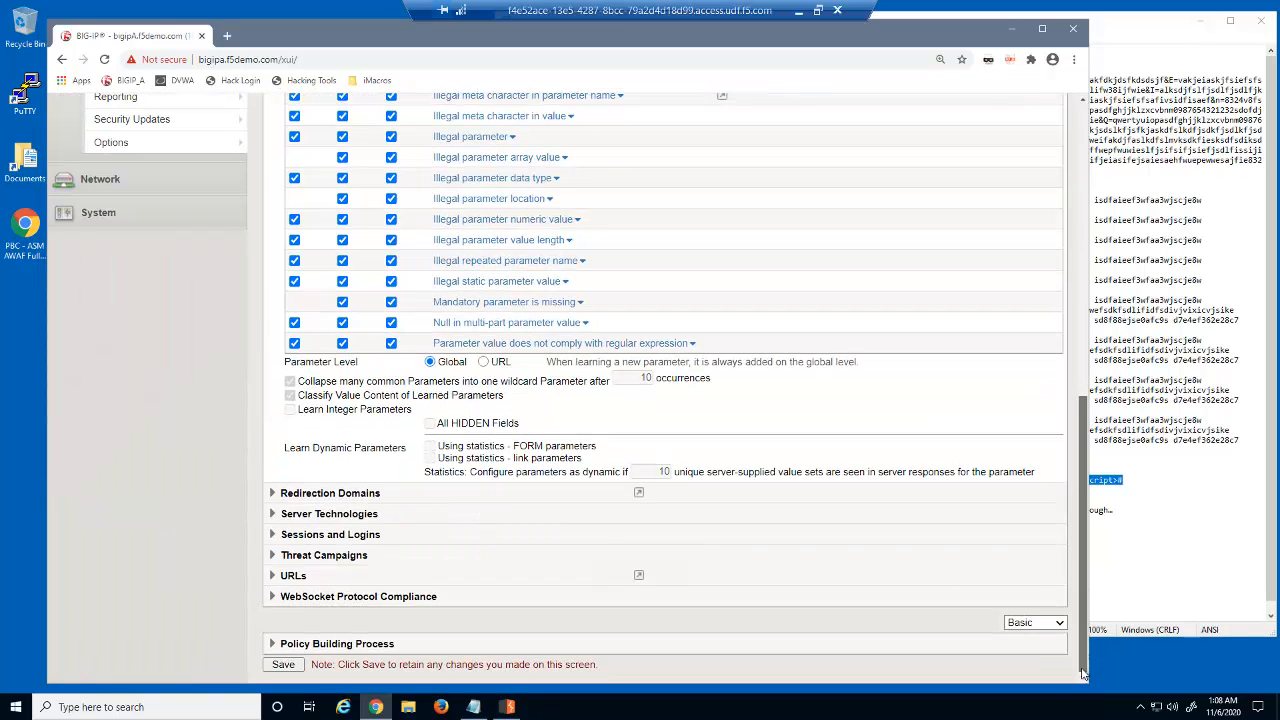
click(288, 665)
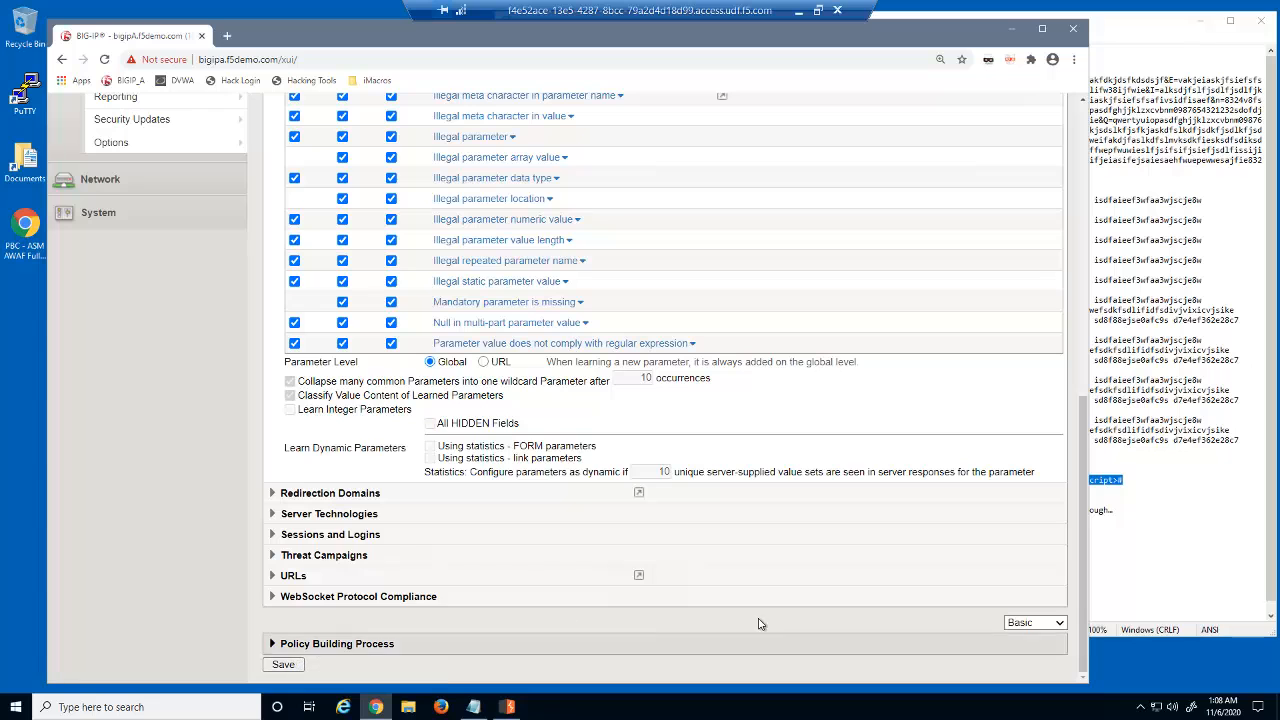
drag(1082, 605, 1082, 208)
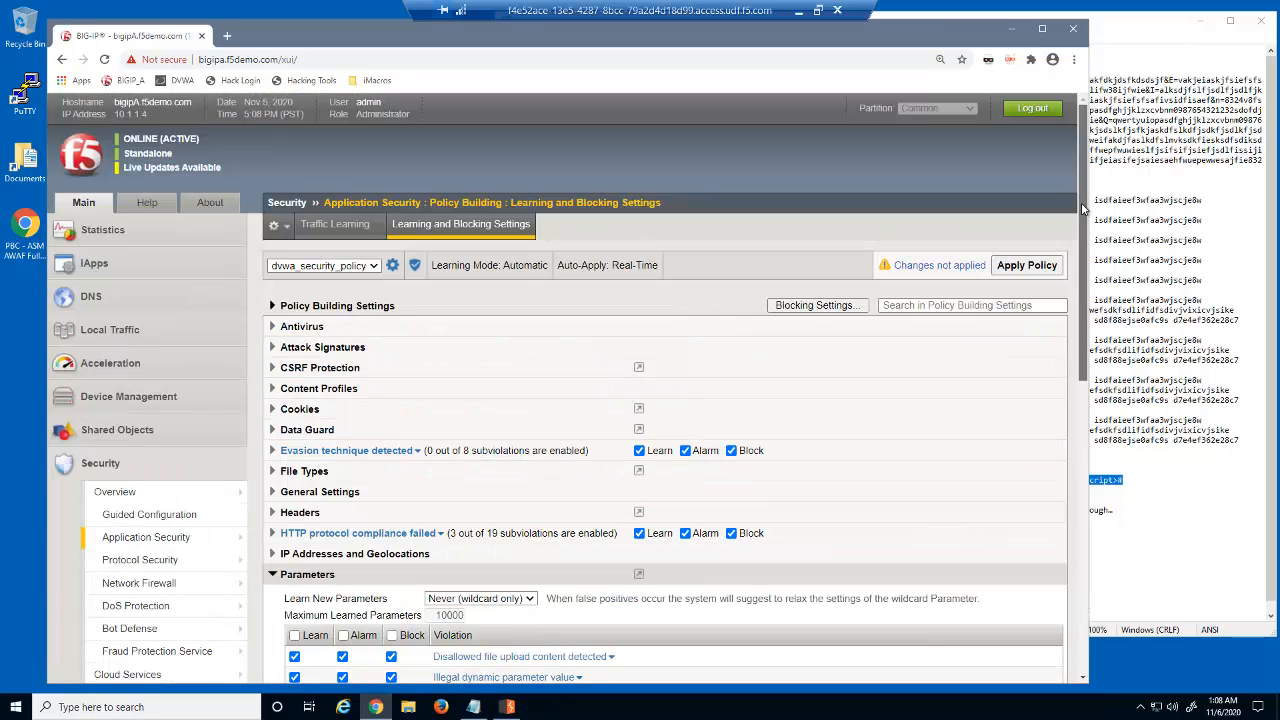
Set dvwa_security_policy's Policy Building Learning Mode to Disabled in its general settings, then save and apply the policy
click(172, 540)
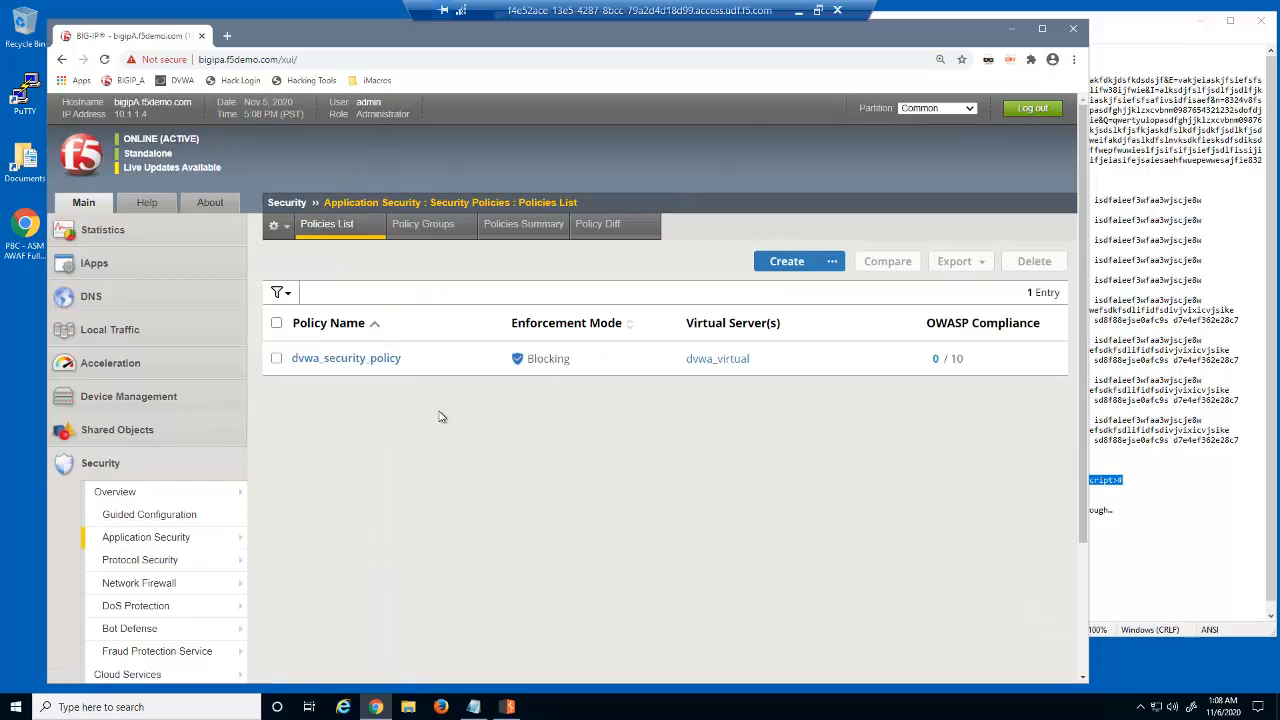
click(395, 362)
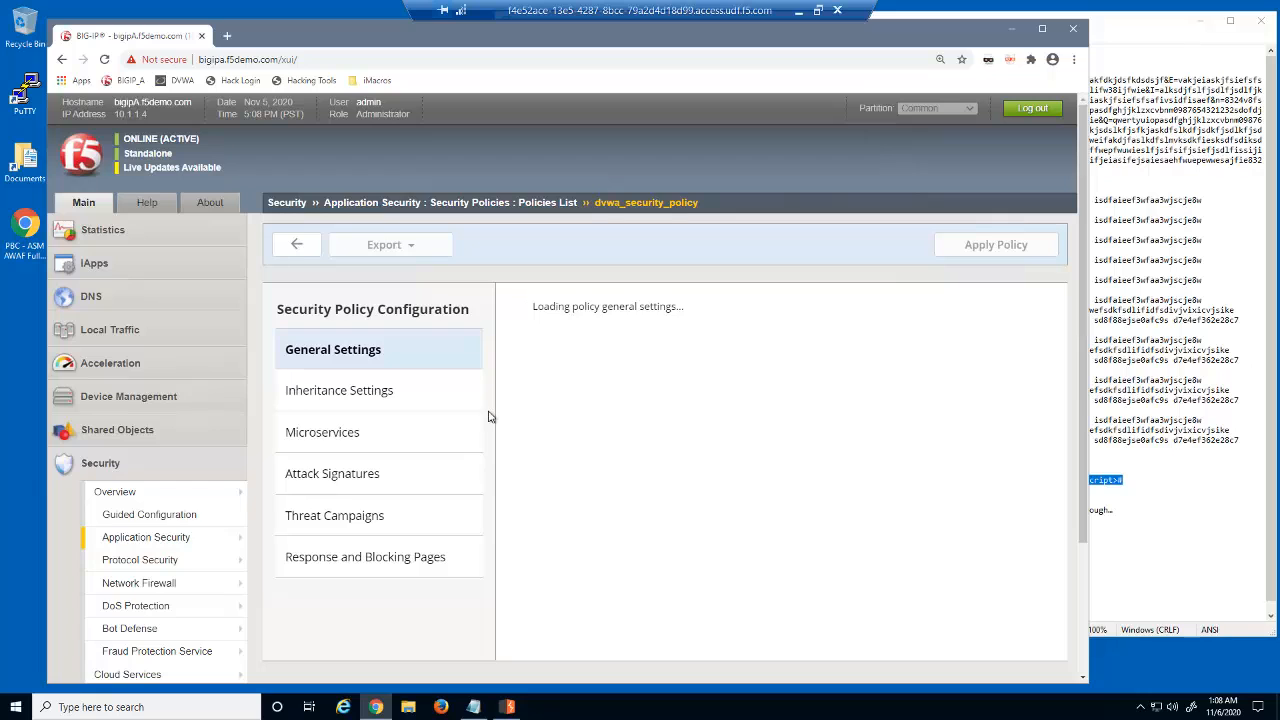
drag(1063, 421, 1063, 502)
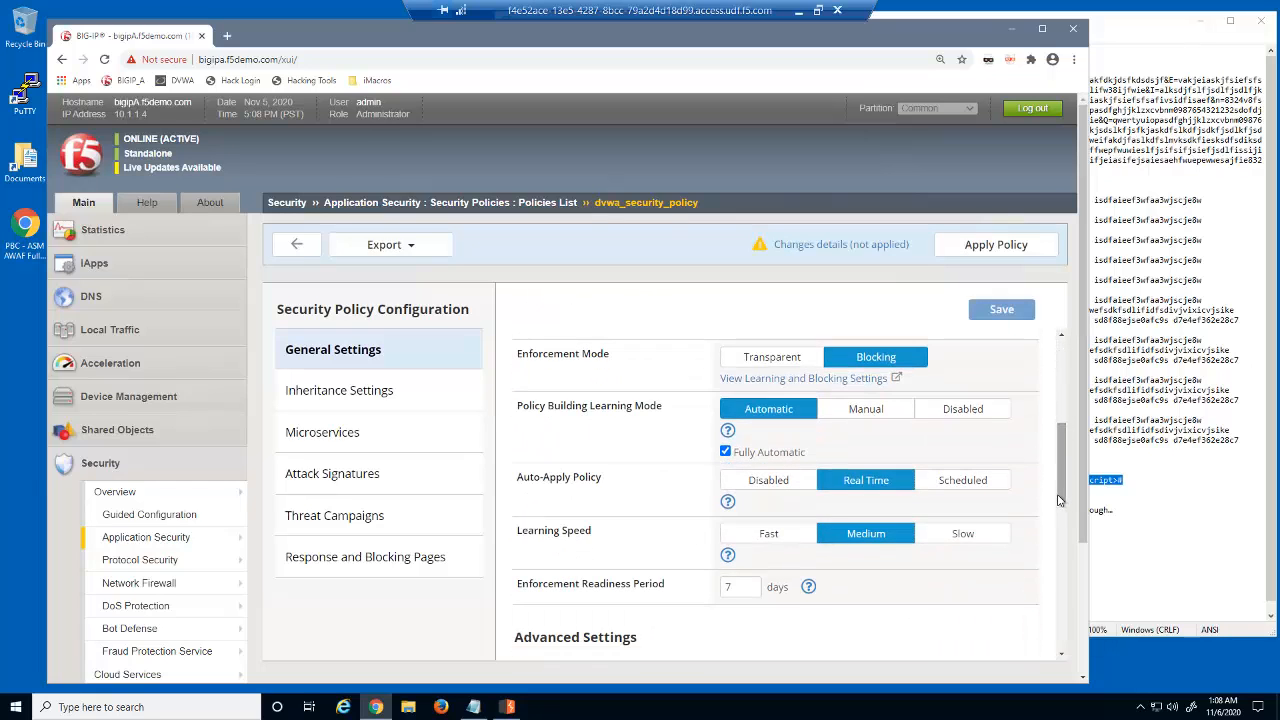
click(993, 420)
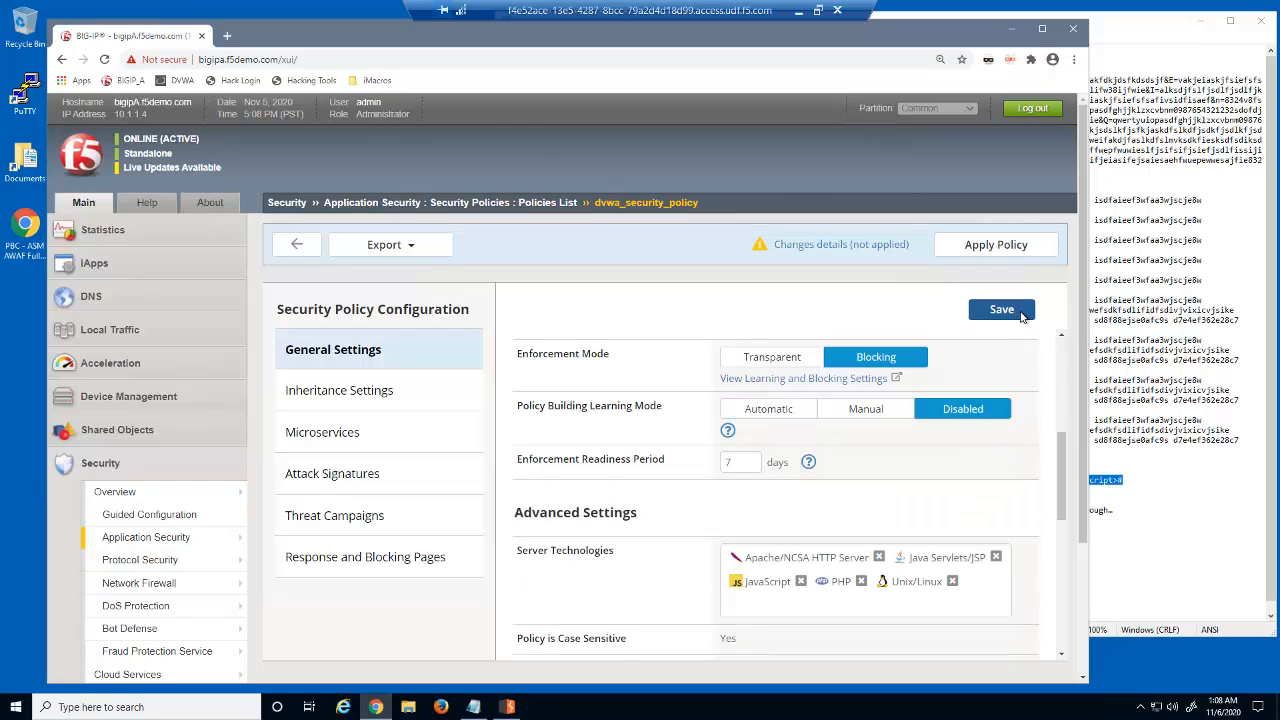
click(1001, 310)
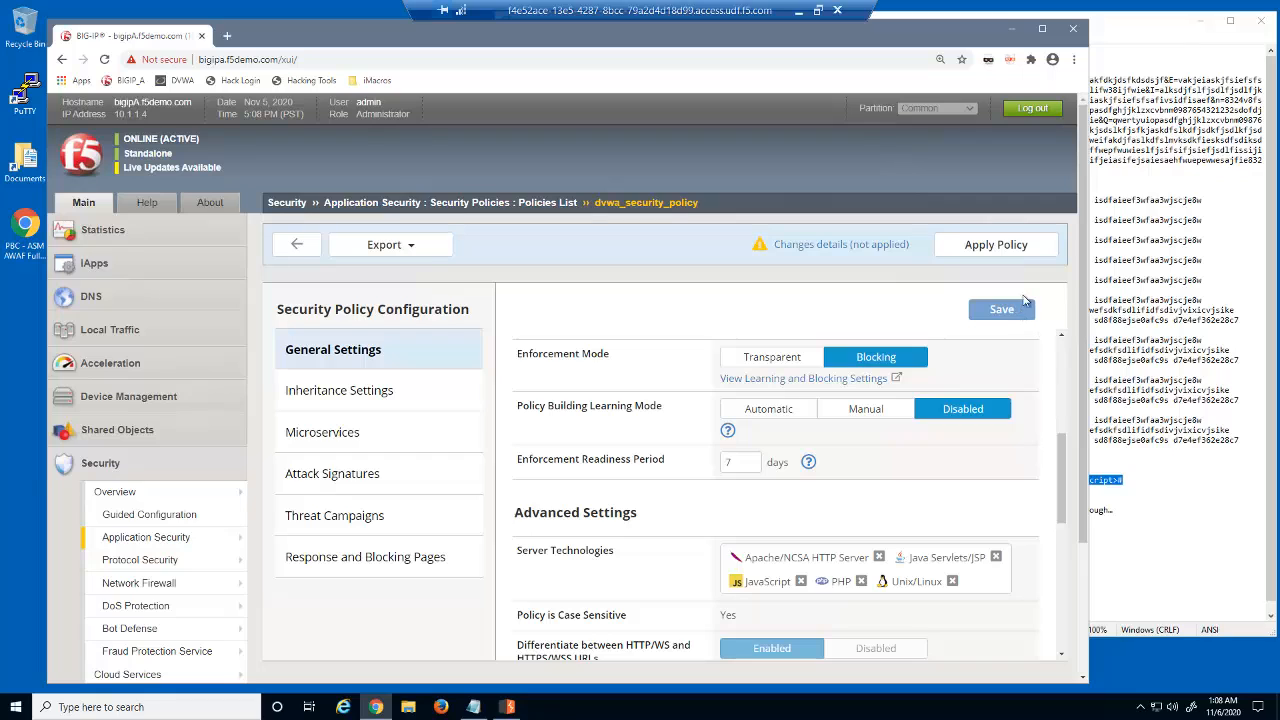
click(1030, 259)
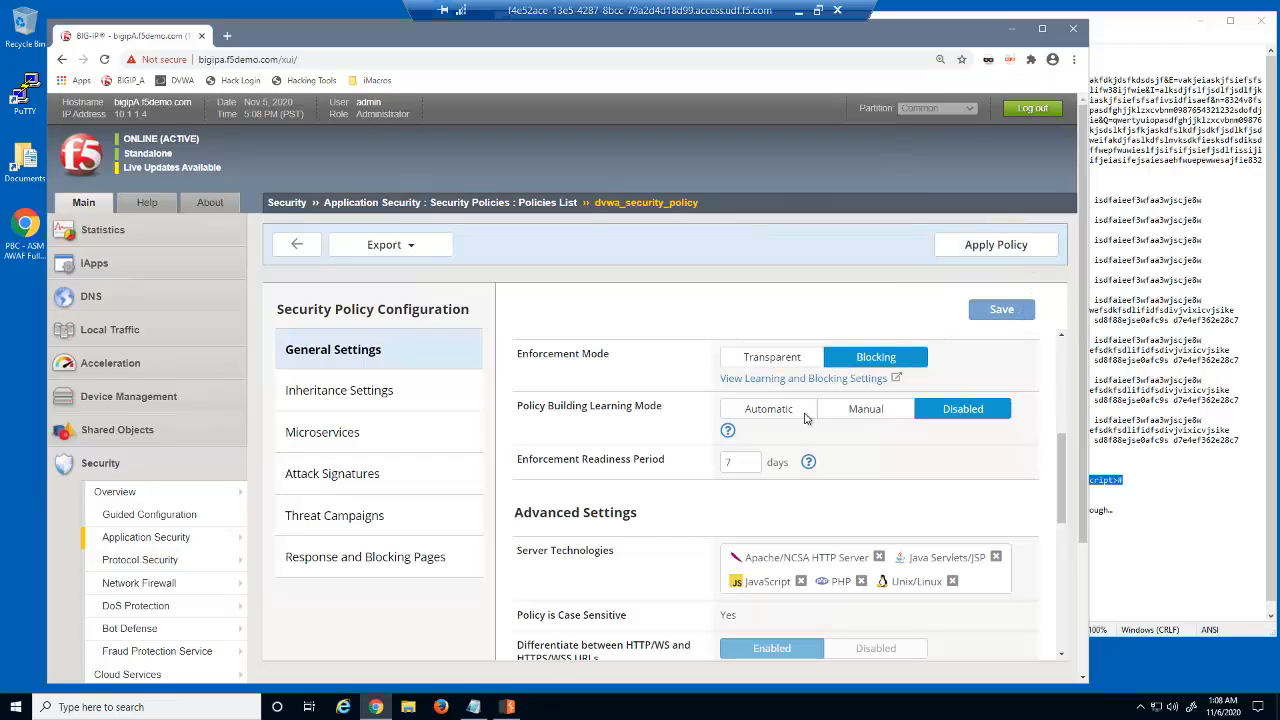
Switch to Firefox, open the DVWA site and log in with the username and account password
click(441, 707)
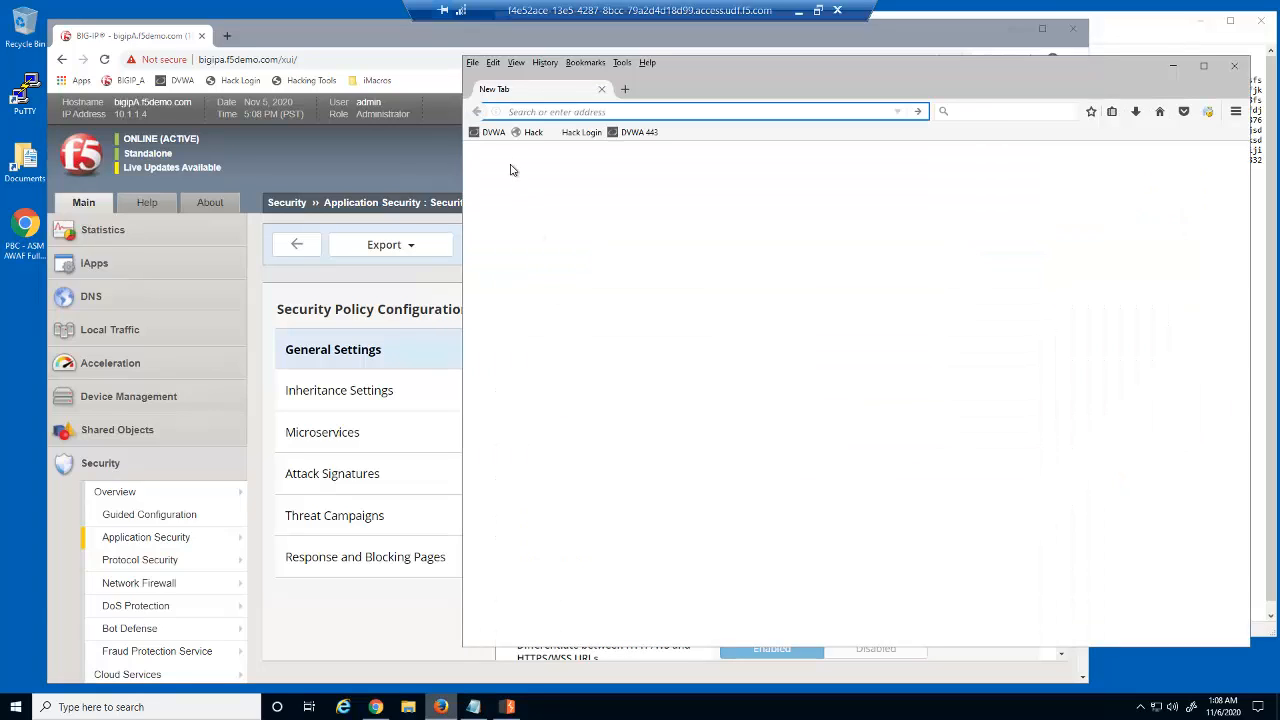
click(494, 133)
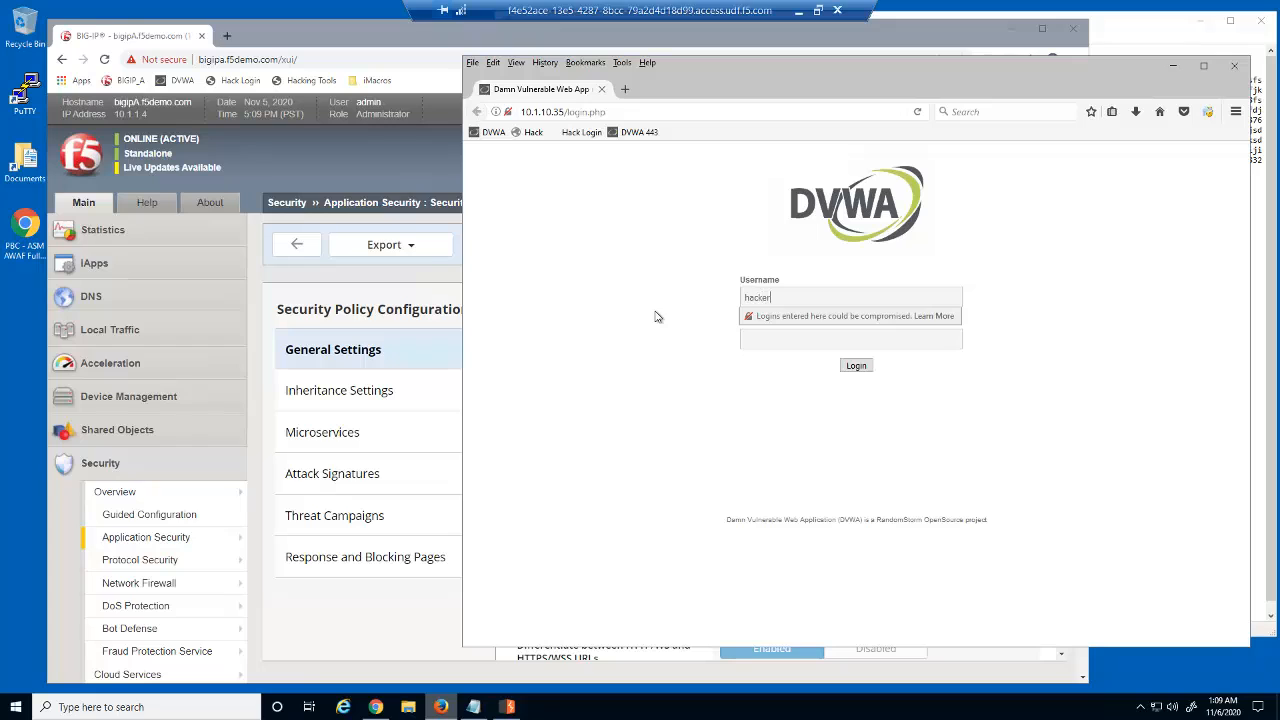
click(742, 338)
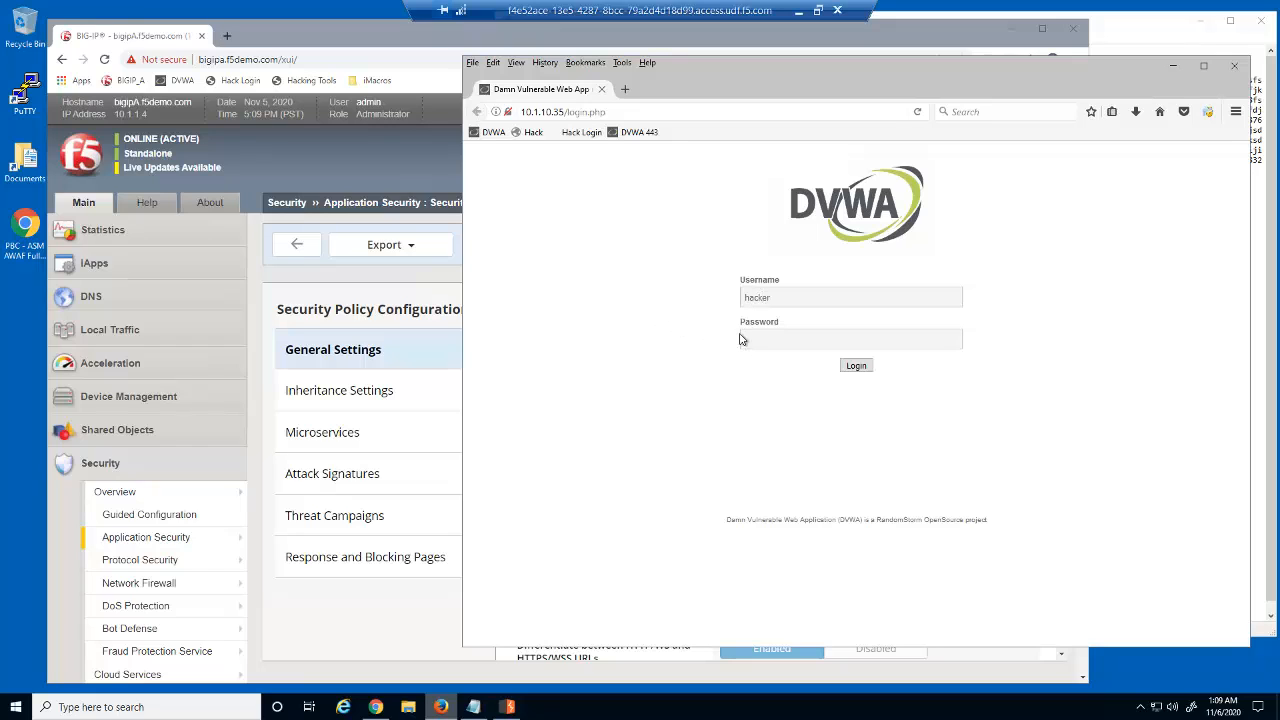
click(645, 401)
click(857, 367)
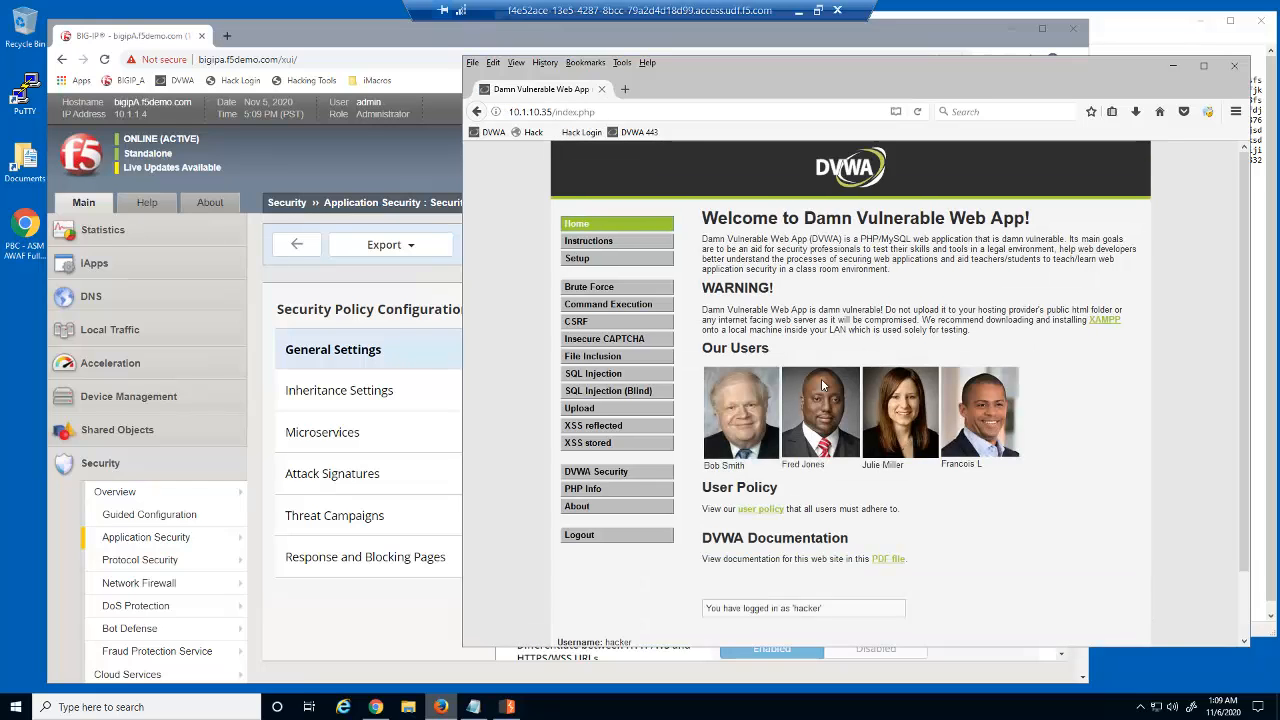
Submit the text AWAF on DVWA's XSS reflected page
click(615, 427)
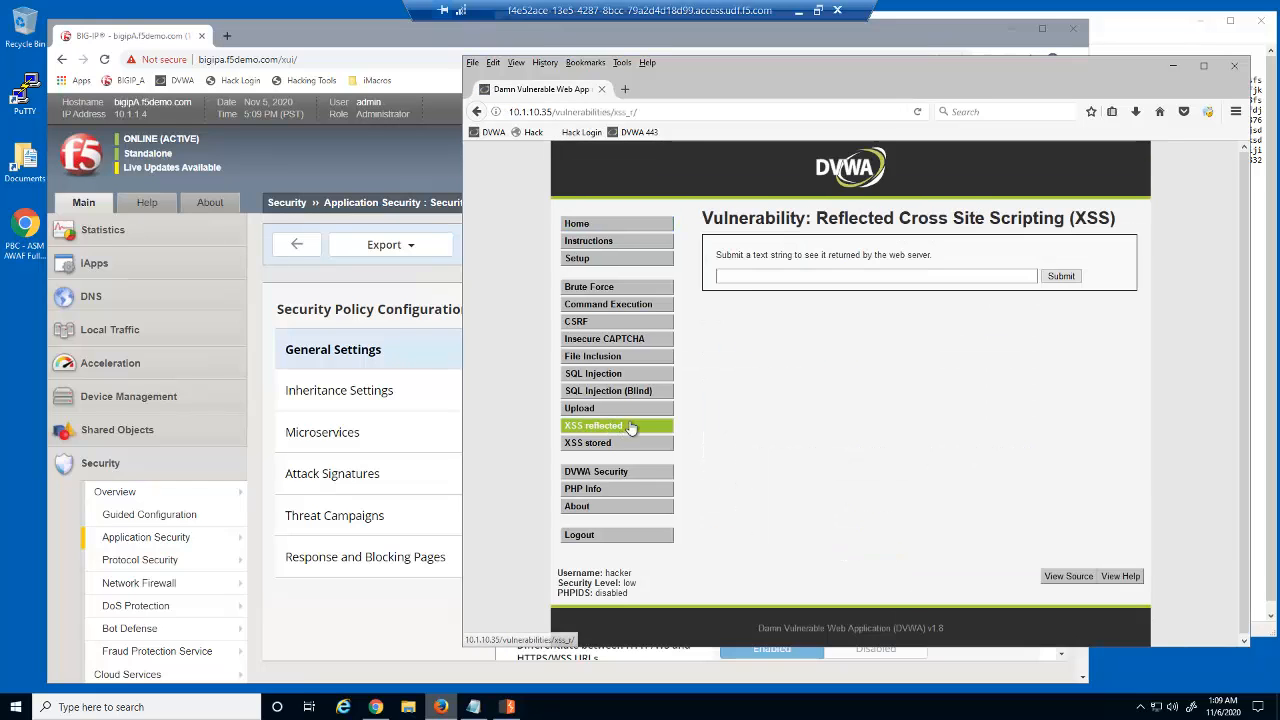
click(750, 277)
text(AWAF)
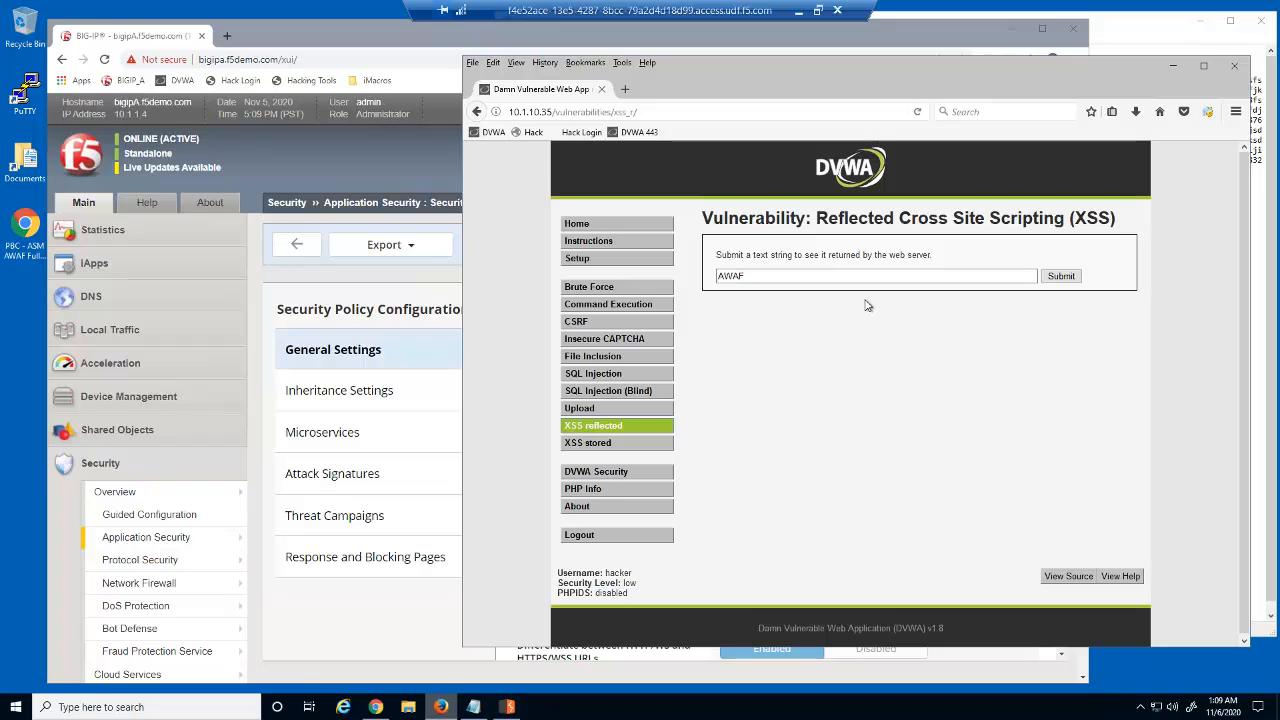
click(1060, 276)
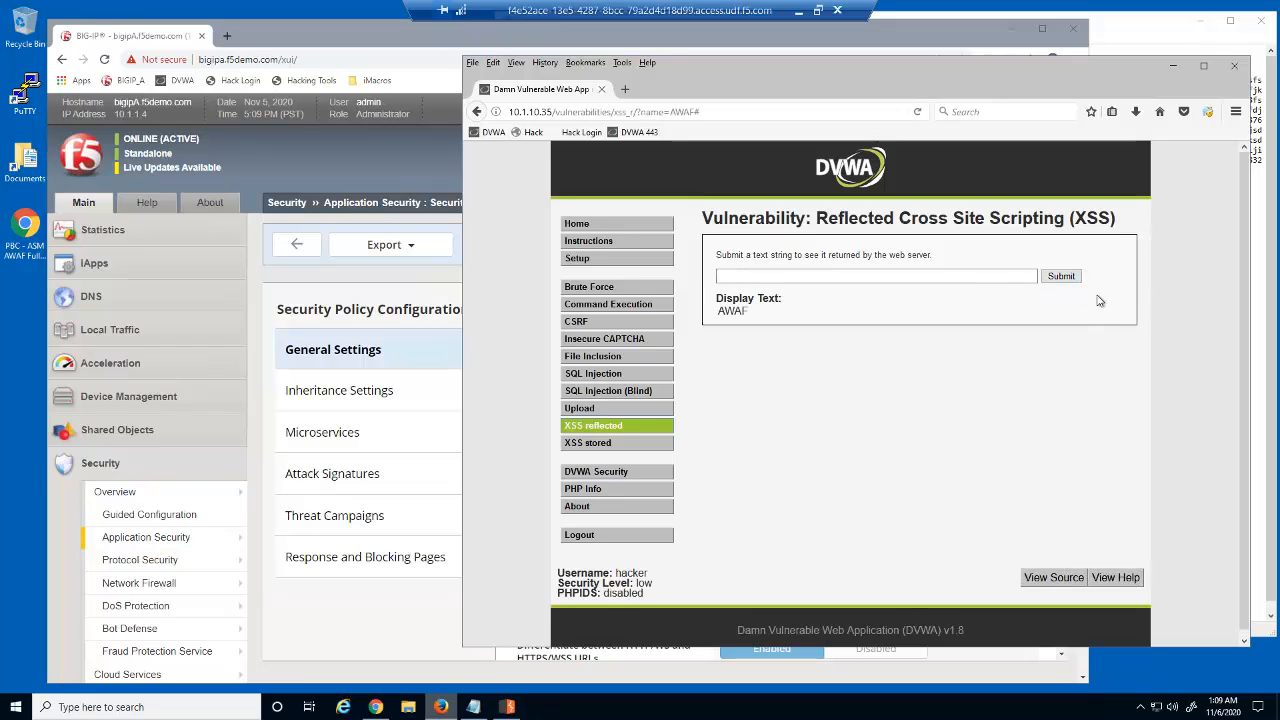
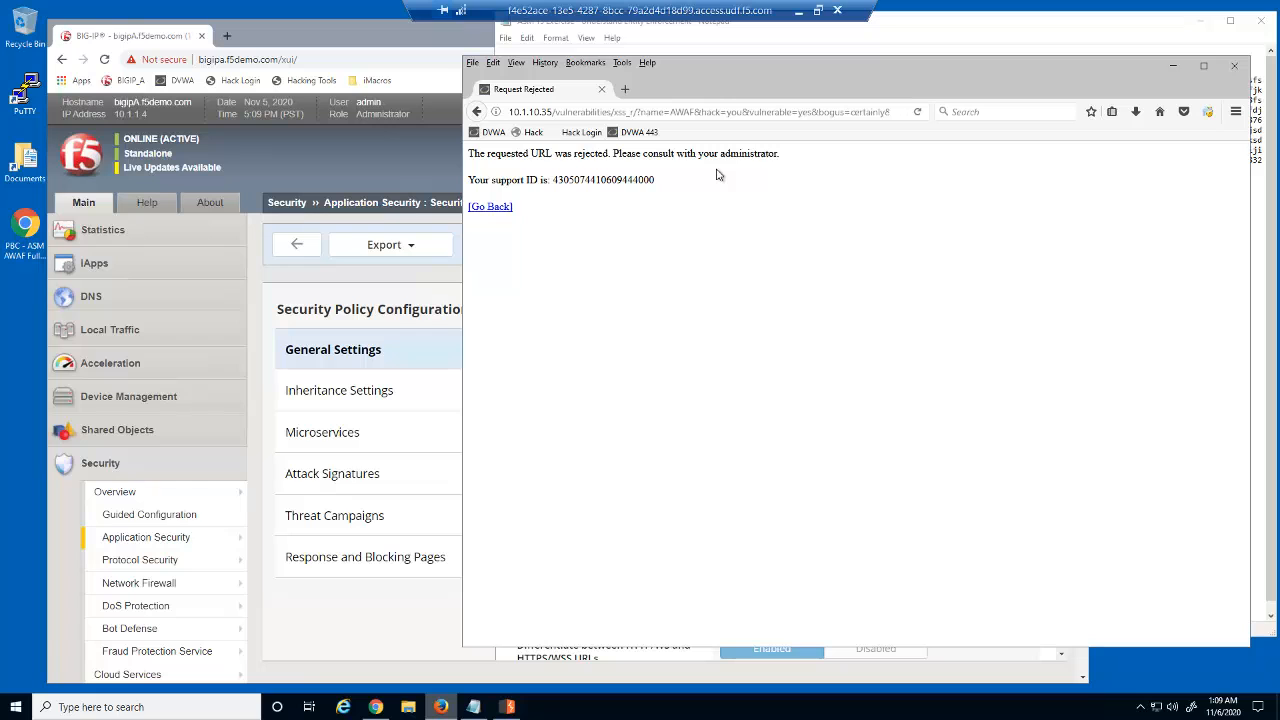
In BIG-IP's application event log, examine the newest blocked /vulnerabilities/xss_r/ request's illegal parameter occurrences and decoded request
click(432, 612)
scroll(196, 597, down, 2)
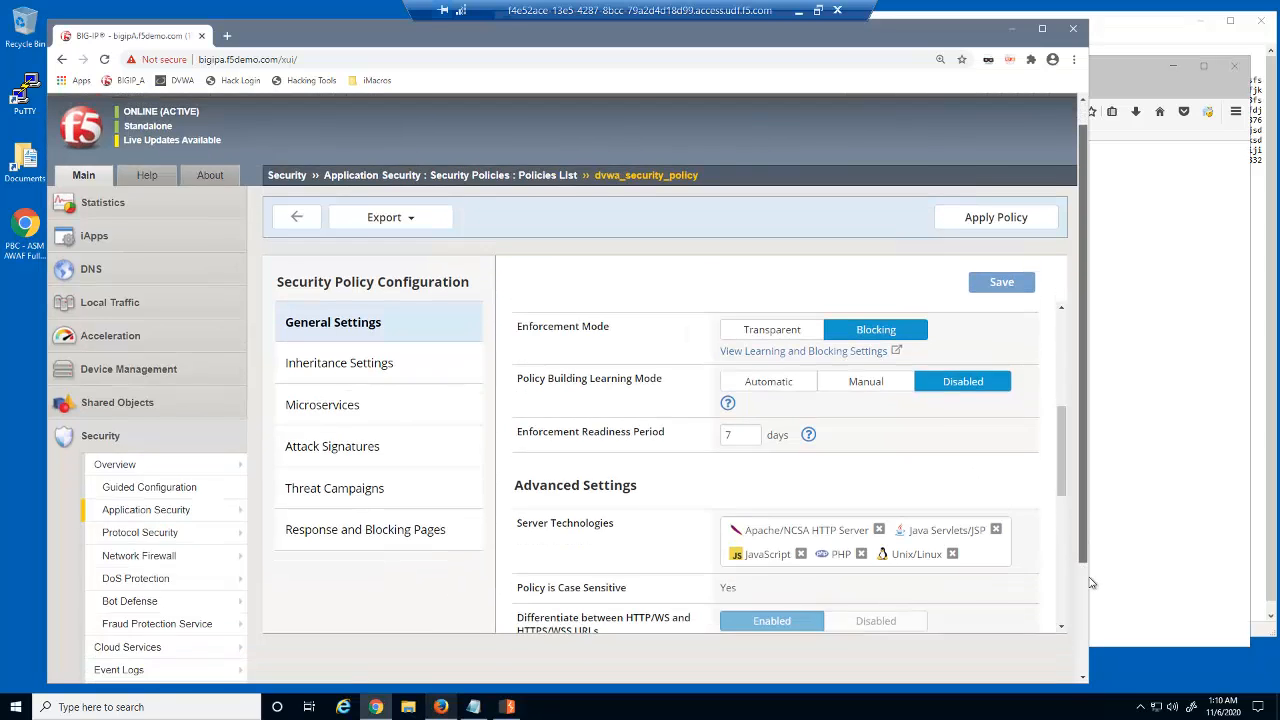
click(194, 590)
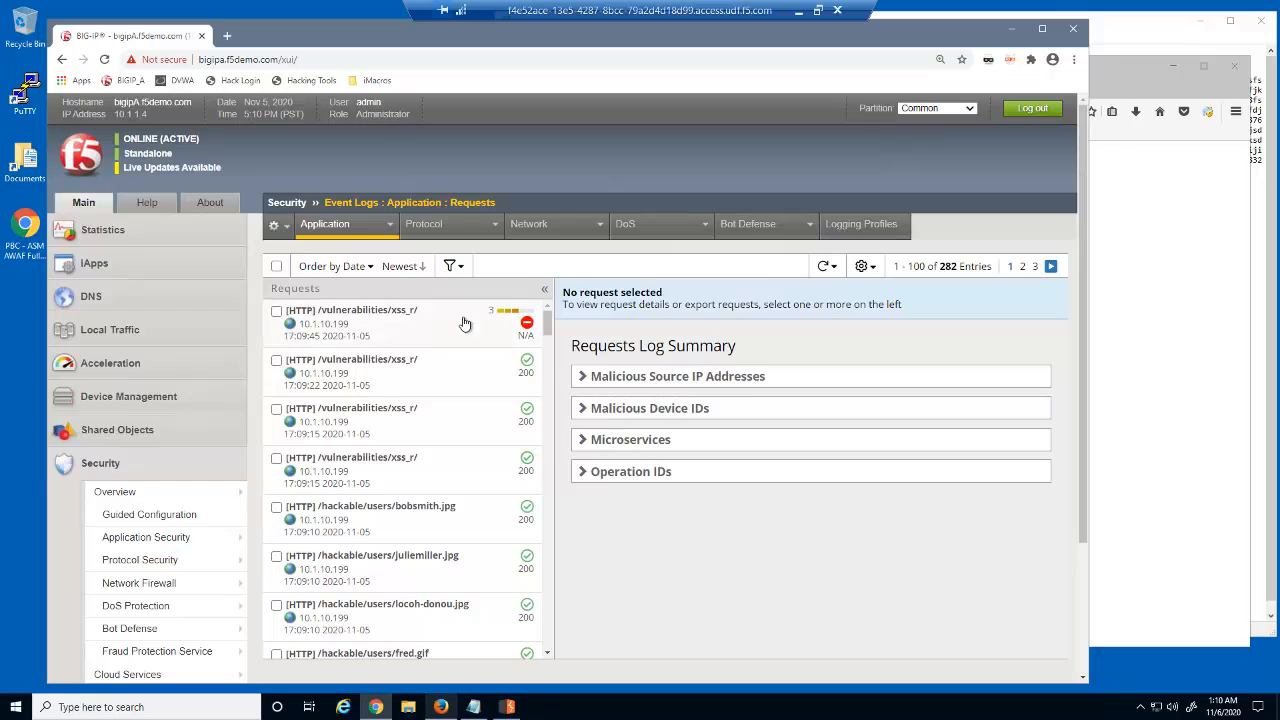
click(464, 324)
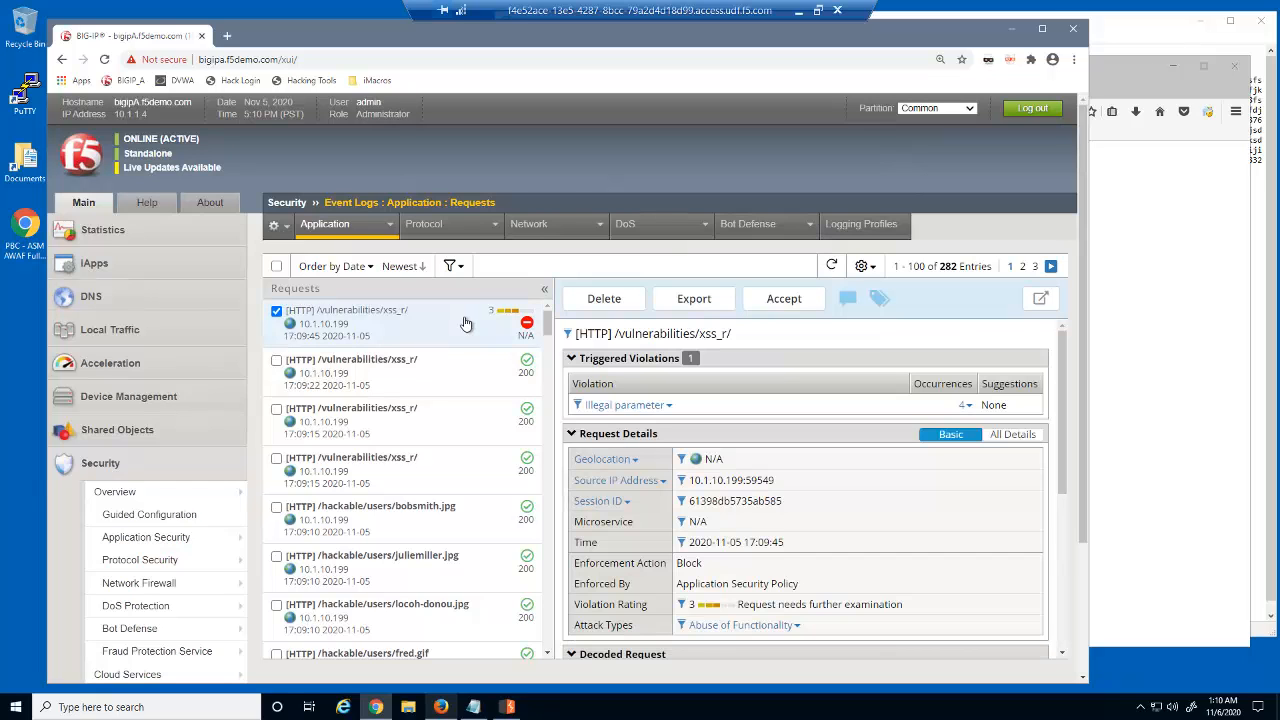
click(964, 409)
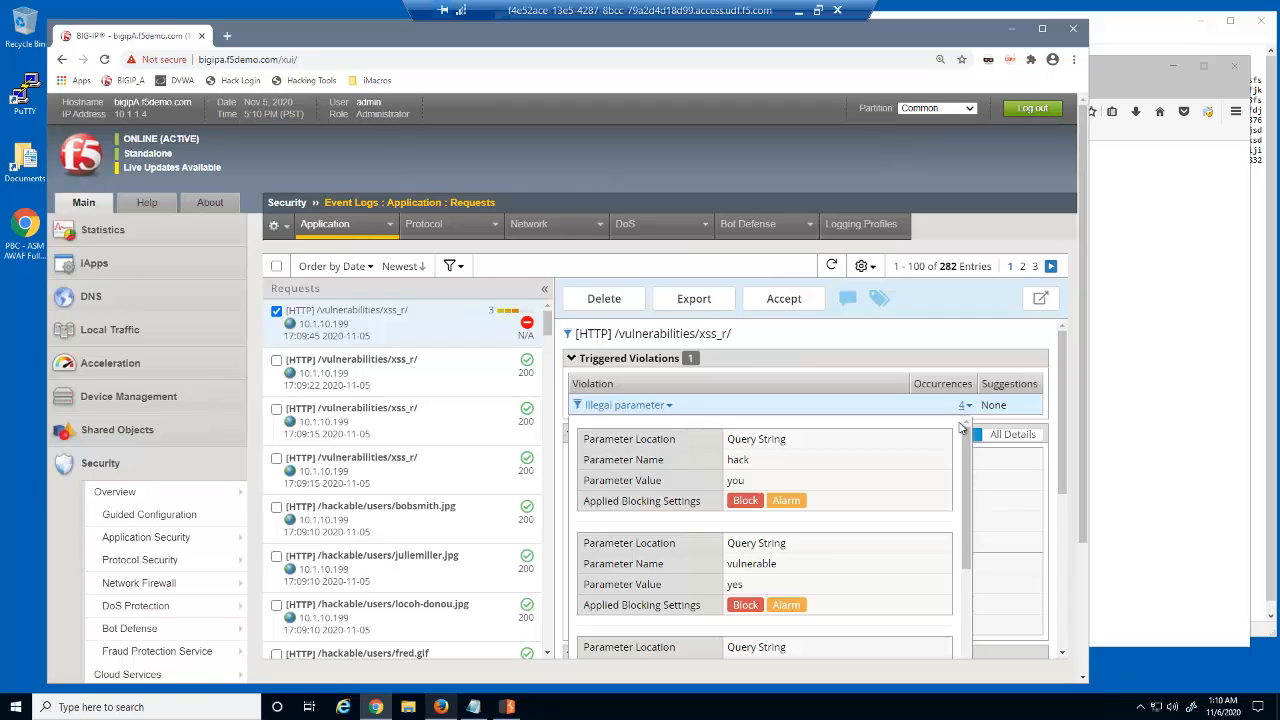
drag(966, 443, 970, 540)
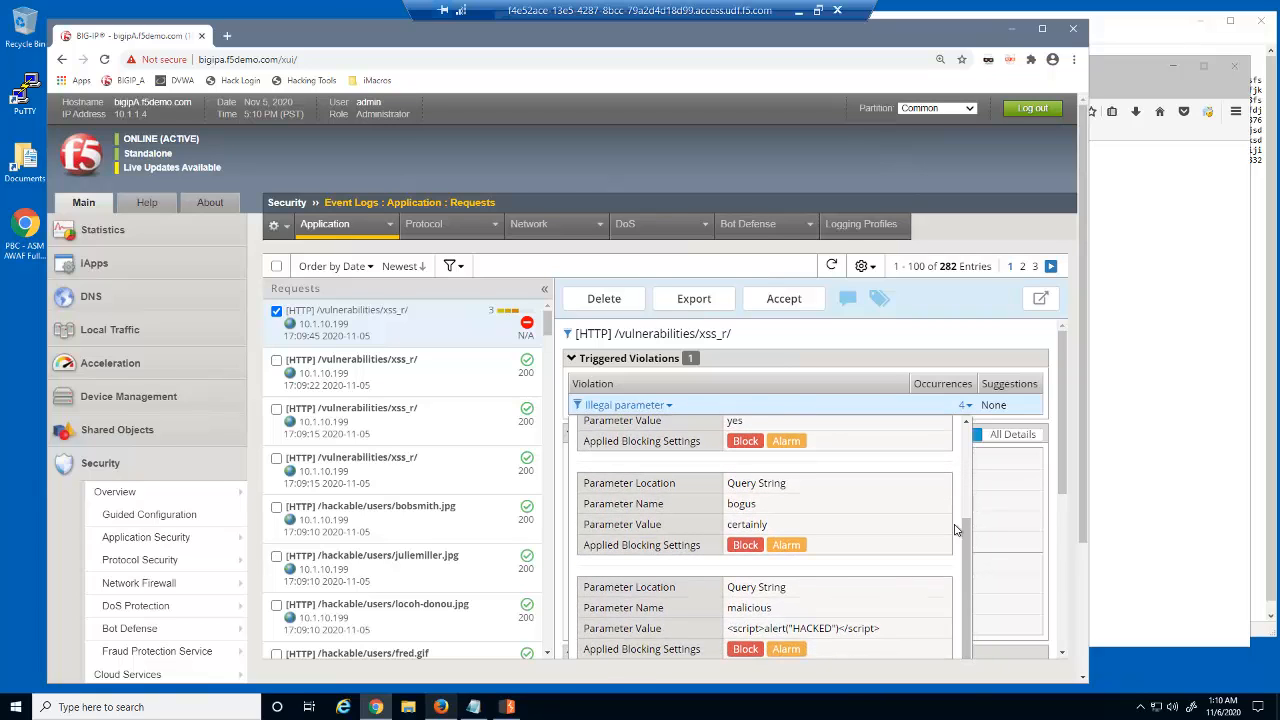
click(963, 410)
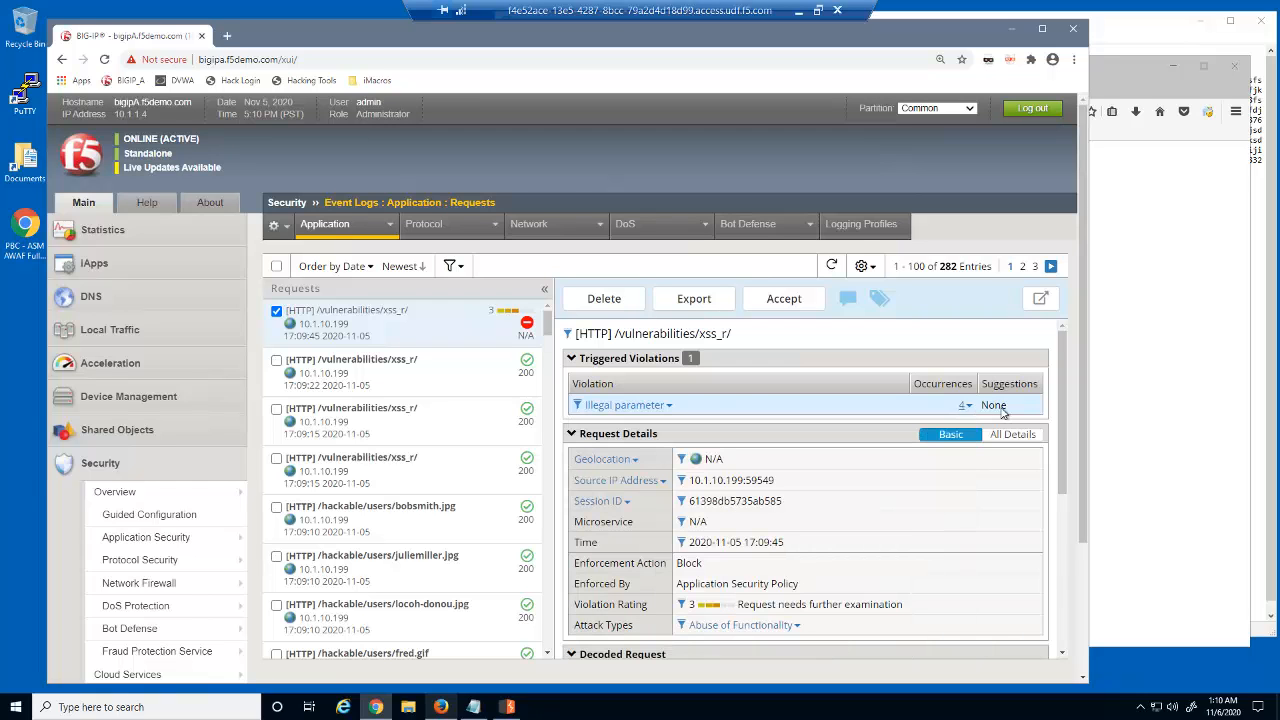
drag(1061, 415, 1053, 524)
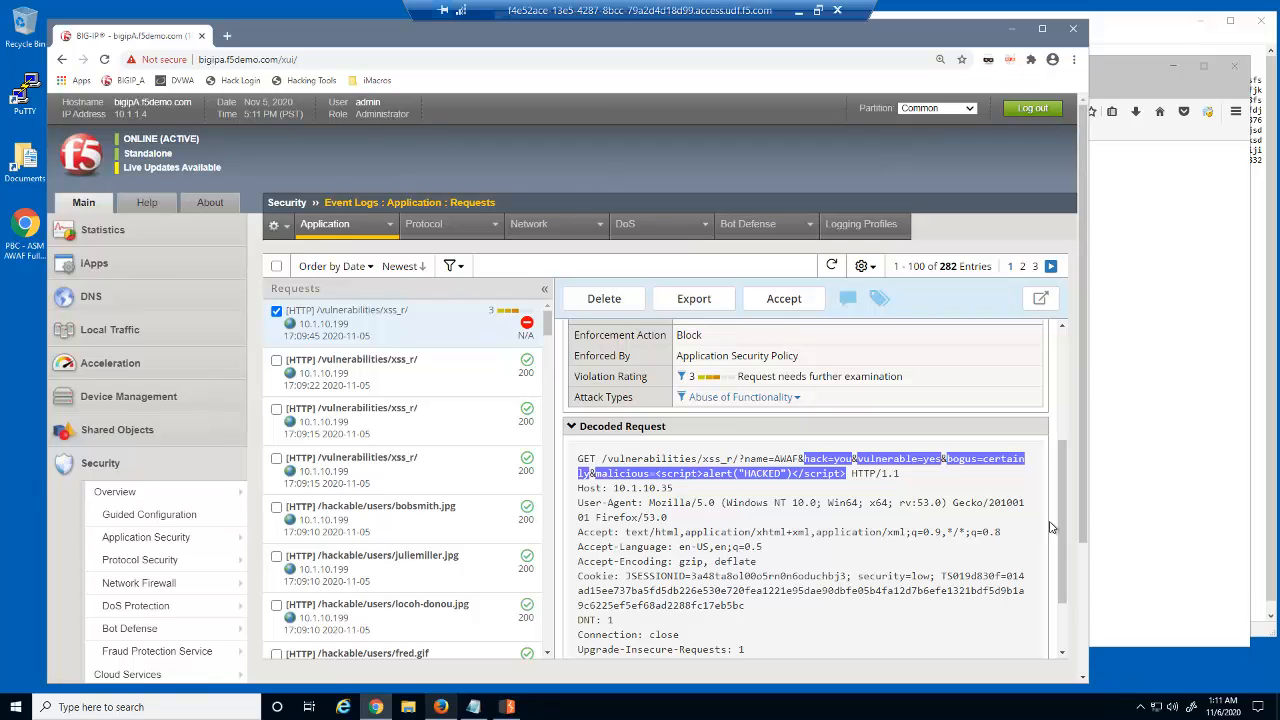
Open the name parameter from dvwa_security_policy's parameters list and set its Parameter Value Type to User-input value
mouse_move(204, 540)
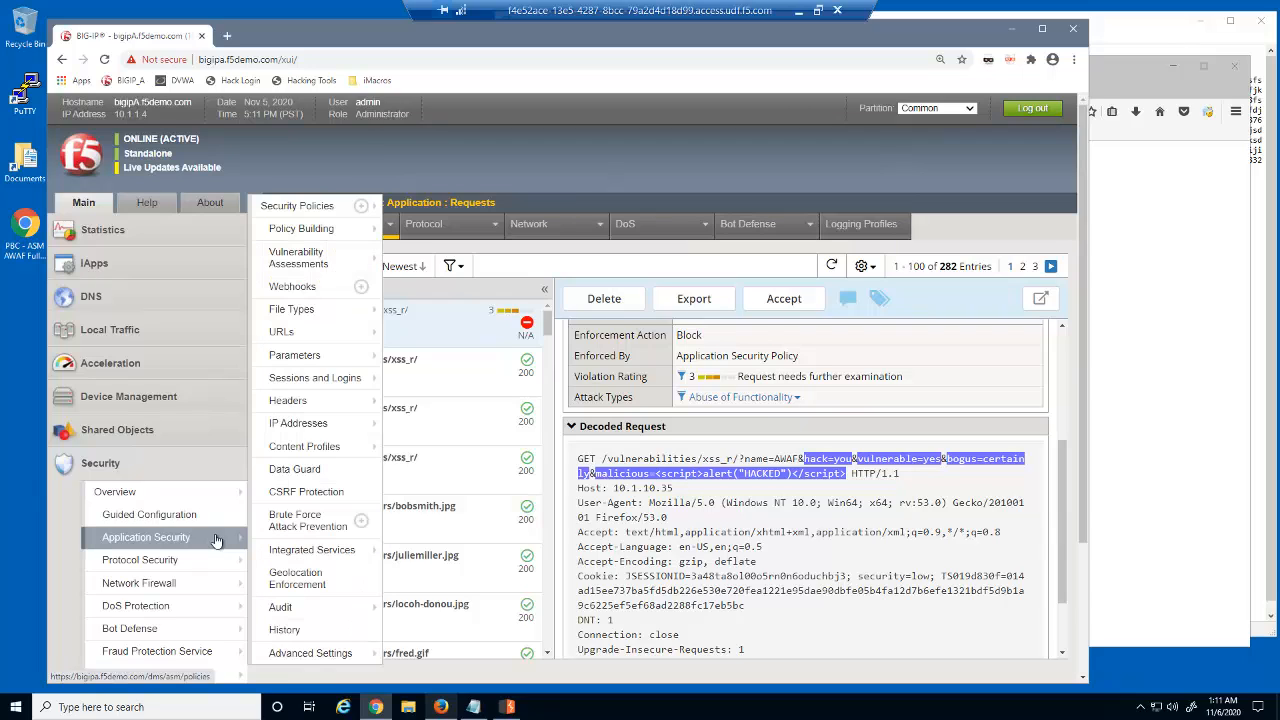
mouse_move(310, 362)
click(415, 358)
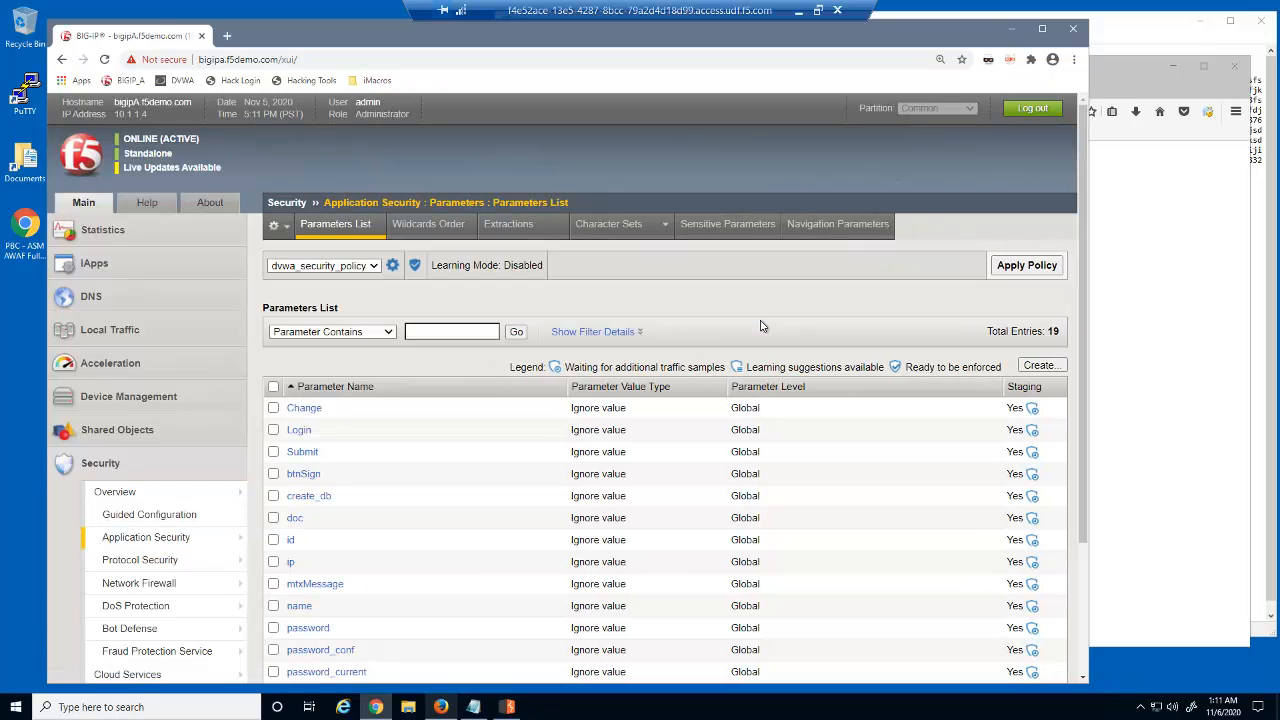
click(299, 606)
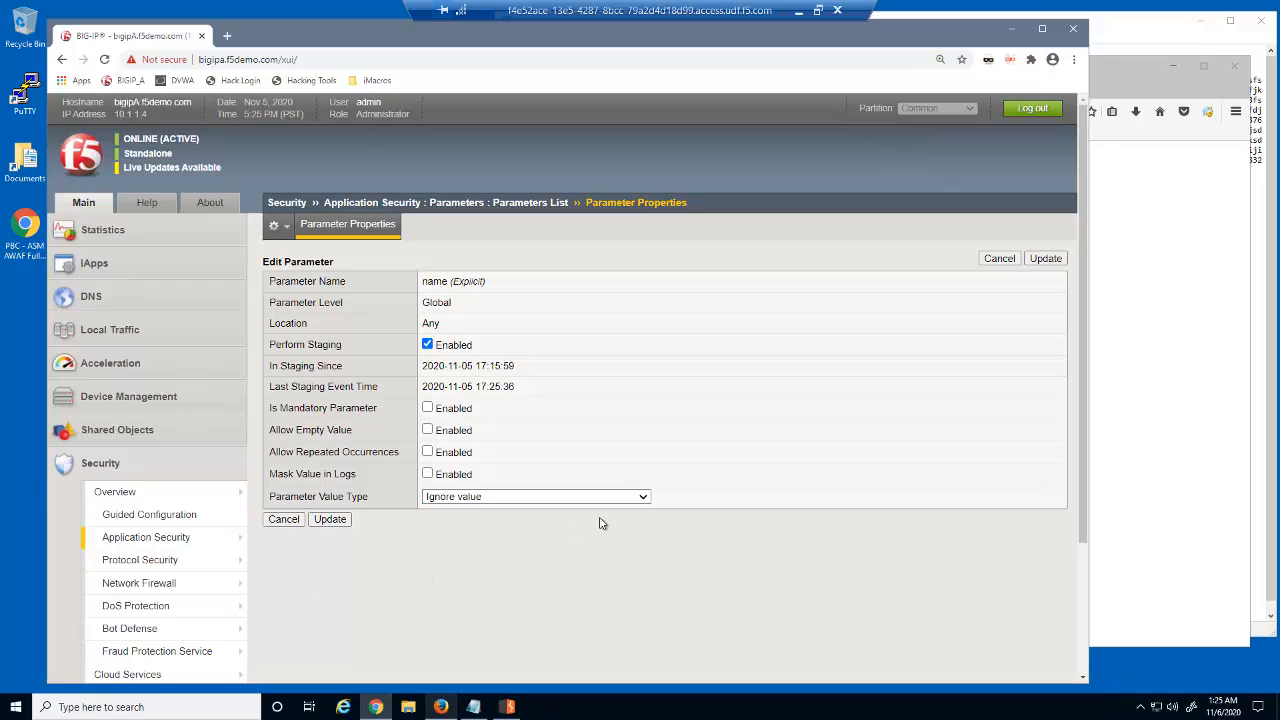
click(638, 499)
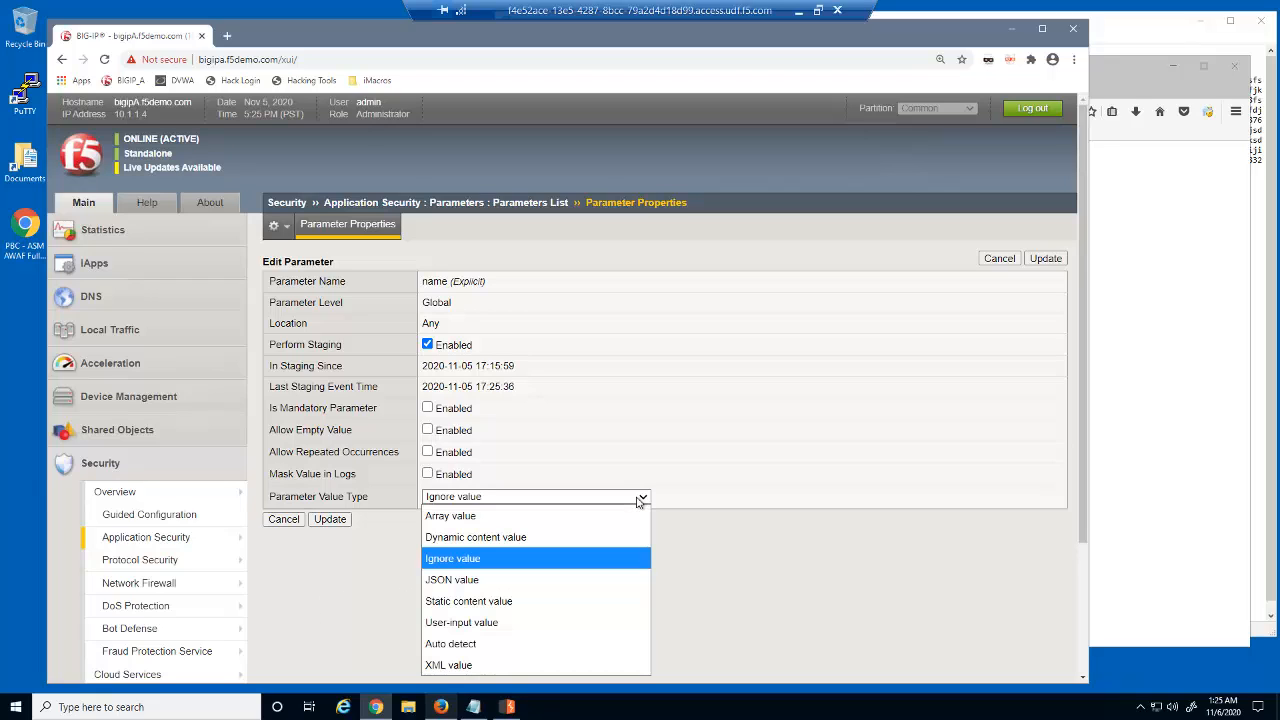
click(606, 623)
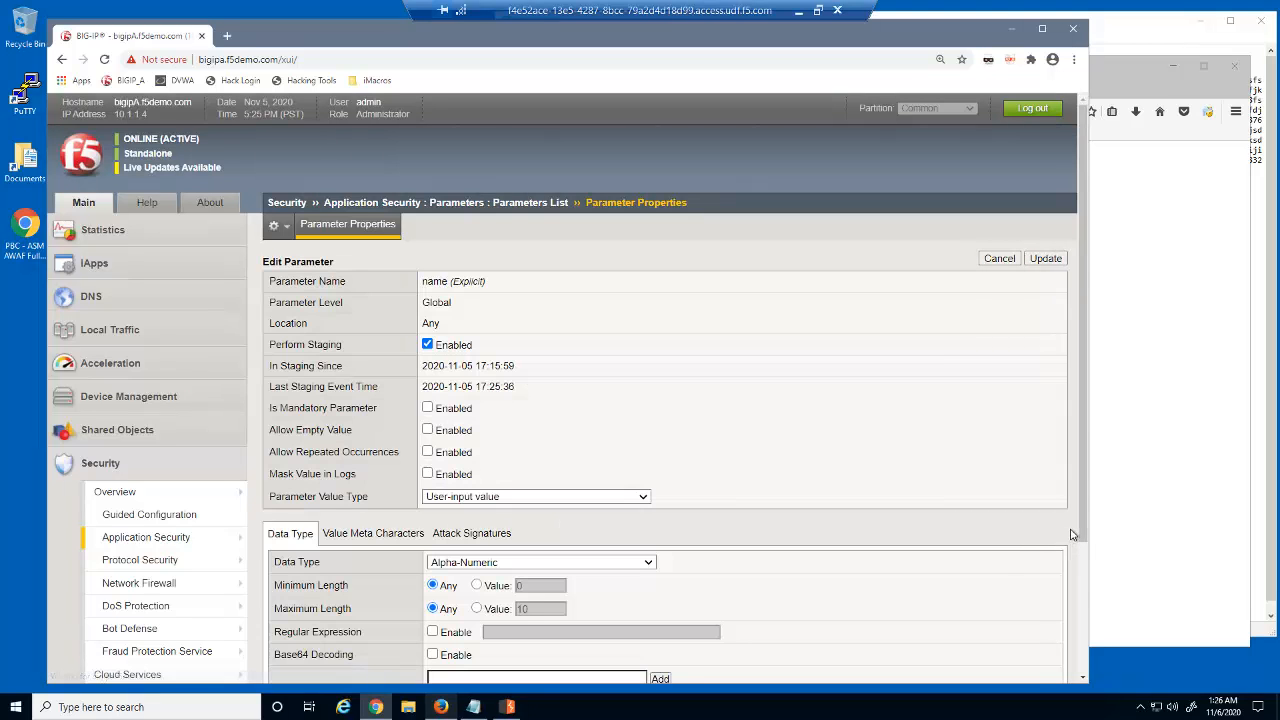
Limit the name parameter's alpha-numeric value to a Maximum Length of 20
drag(1084, 535, 1100, 658)
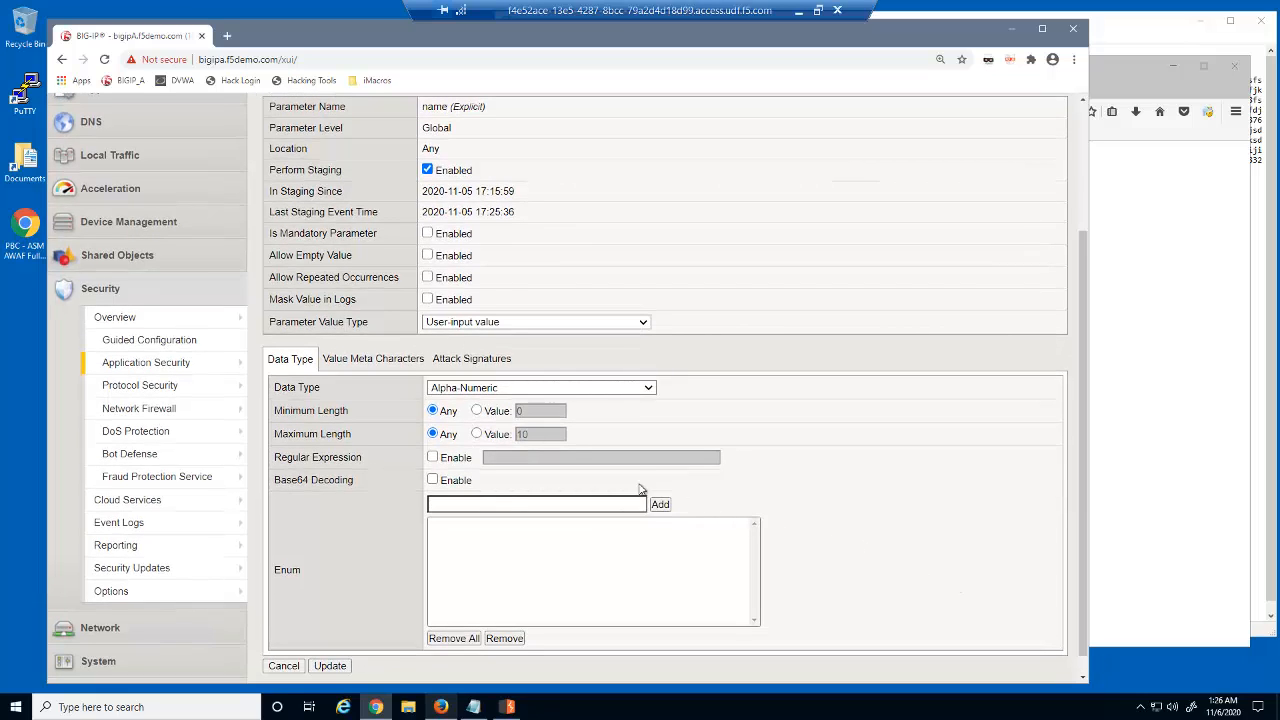
click(477, 435)
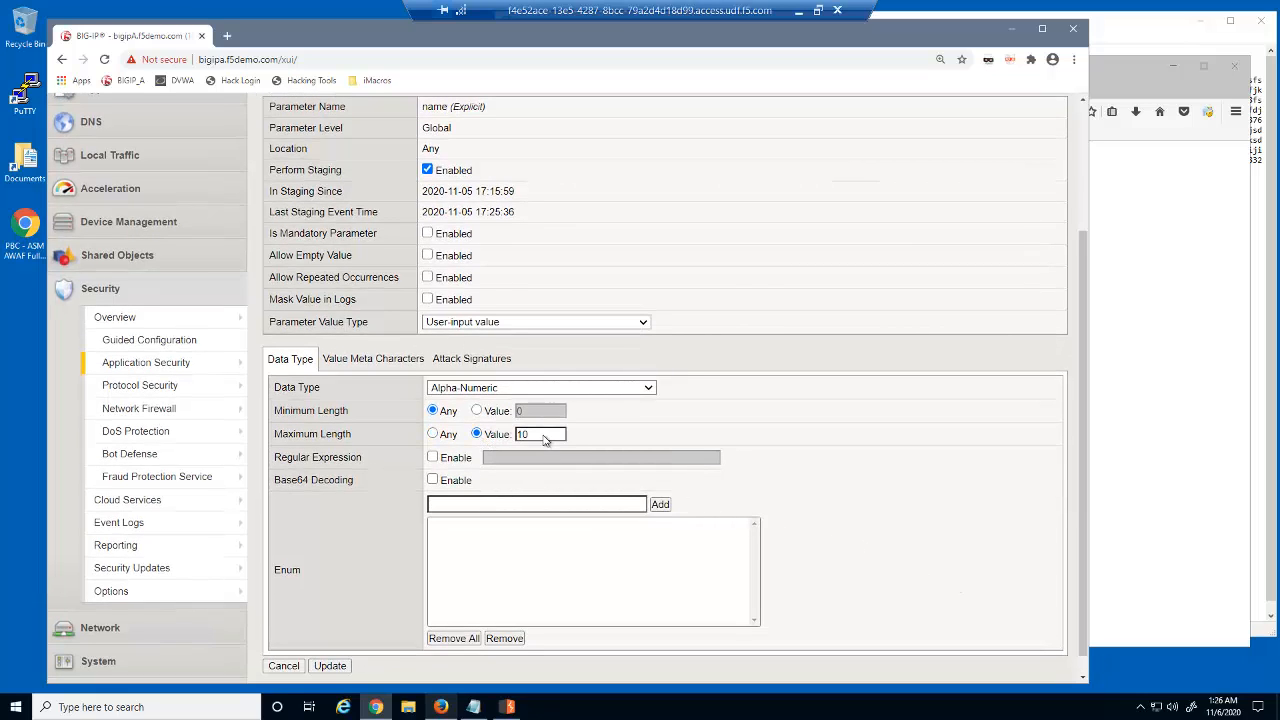
drag(544, 440, 519, 434)
text(20)
Add the meta characters ! (0x21), # (0x23), ( (0x28) and ) (0x29) to the name parameter's overridden security policy settings
click(414, 362)
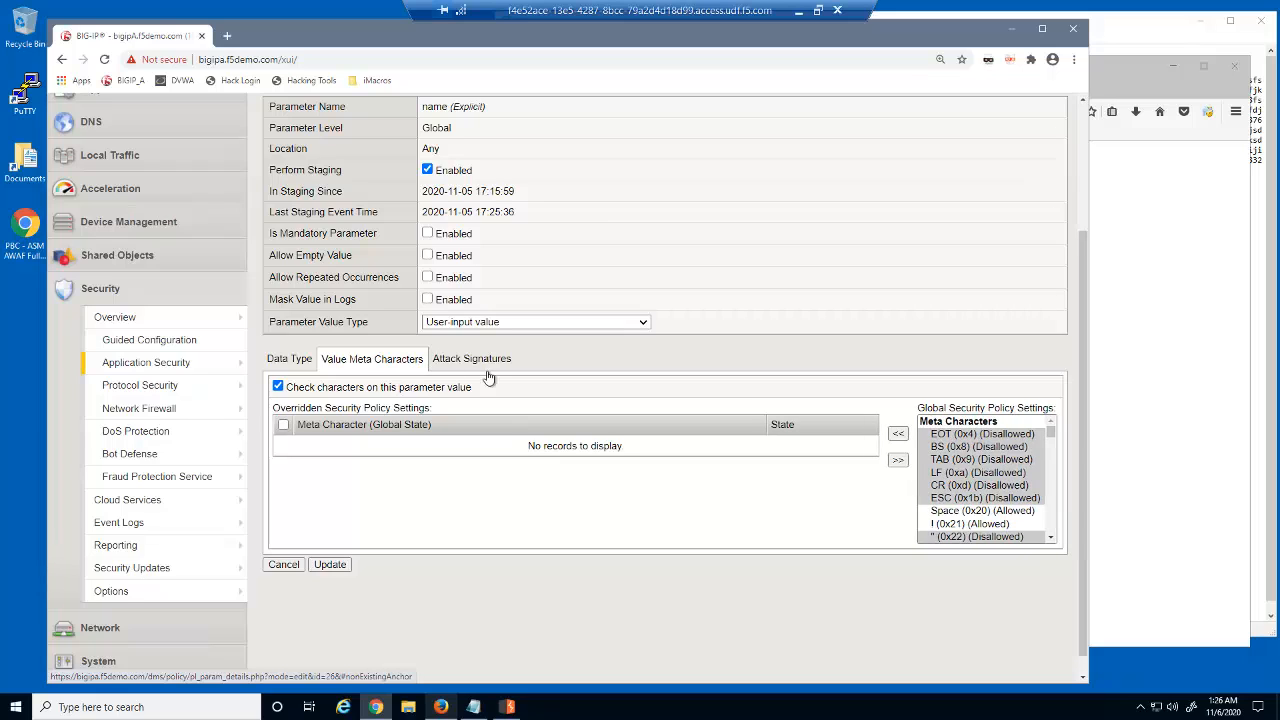
click(1050, 538)
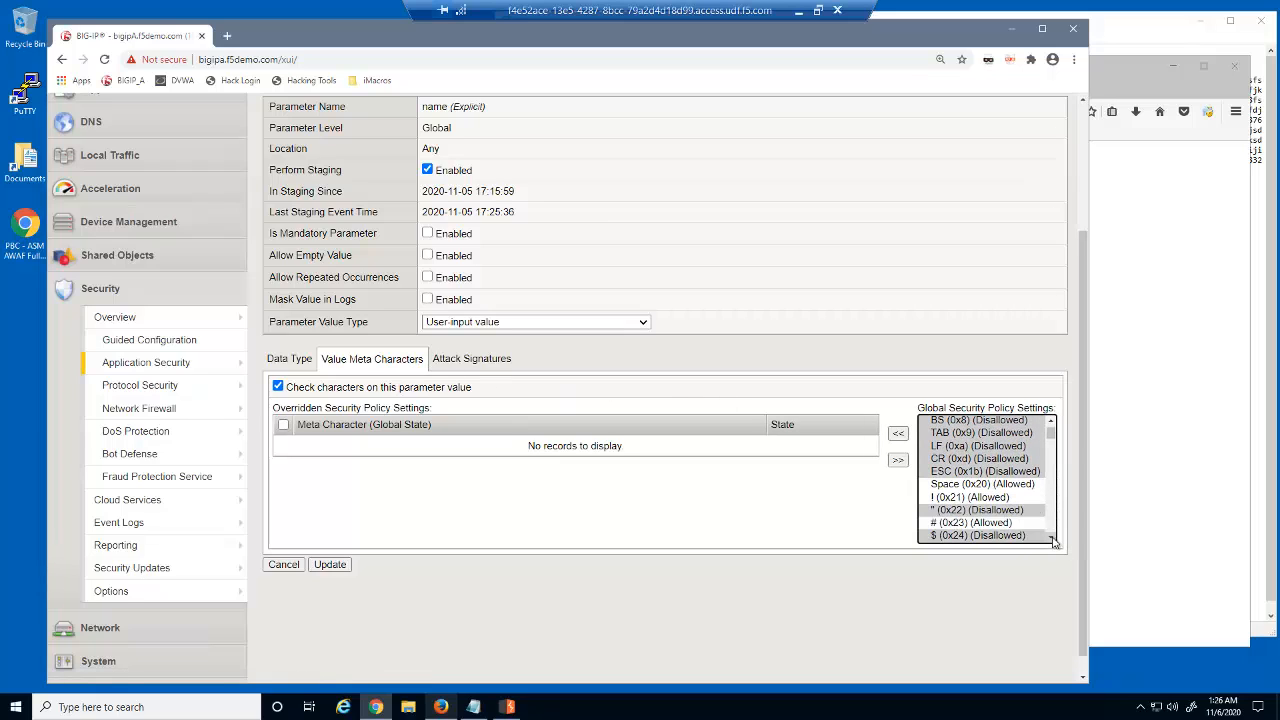
click(1050, 538)
click(1050, 538)
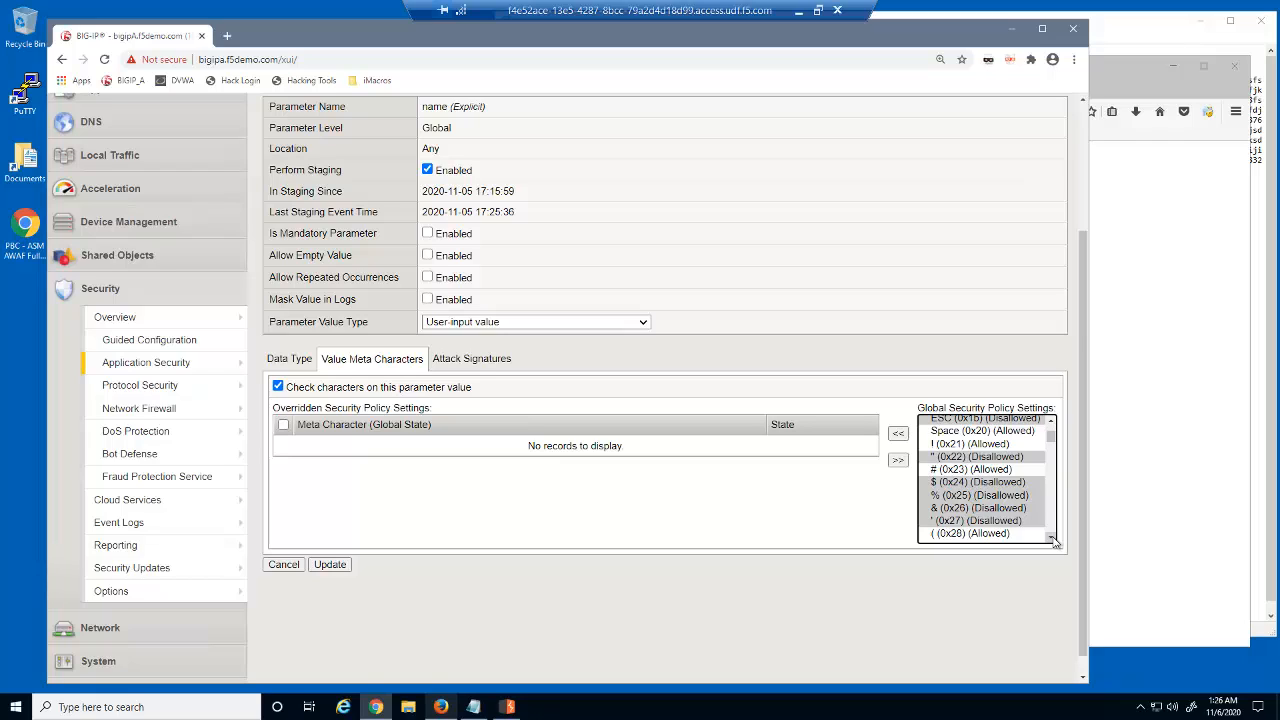
click(1004, 446)
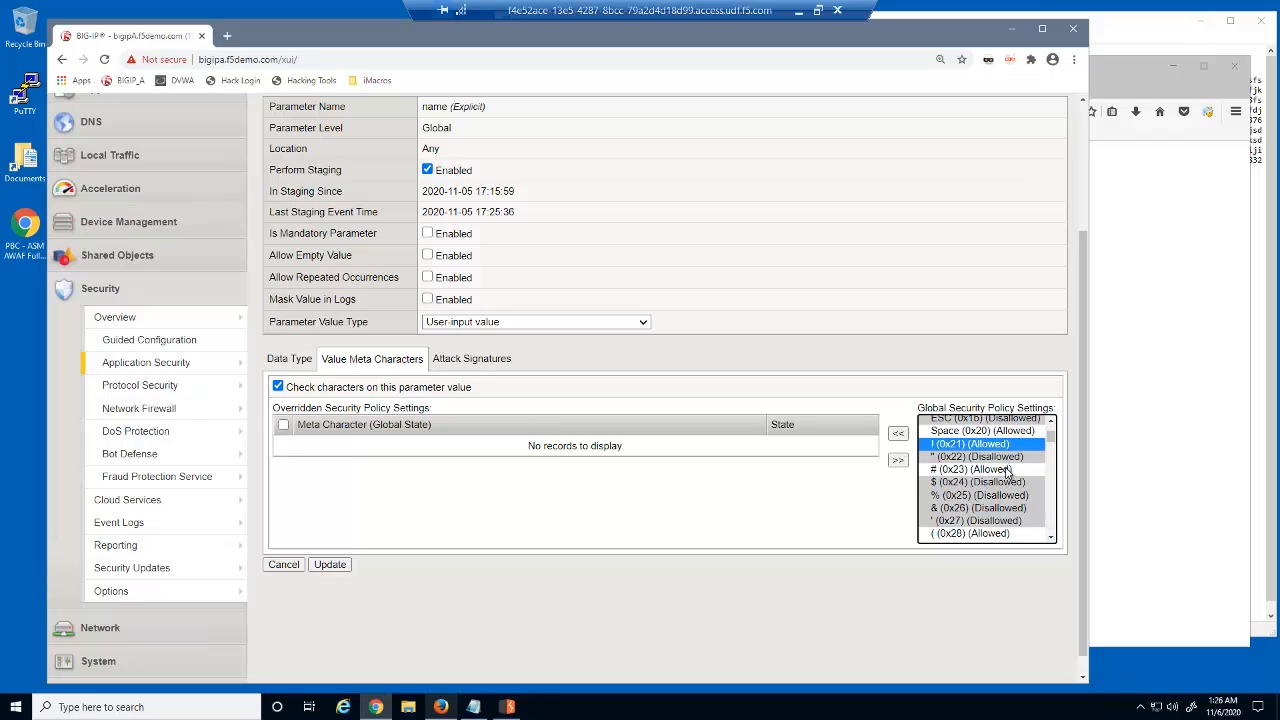
ctrl+click(1007, 470)
ctrl+click(1004, 534)
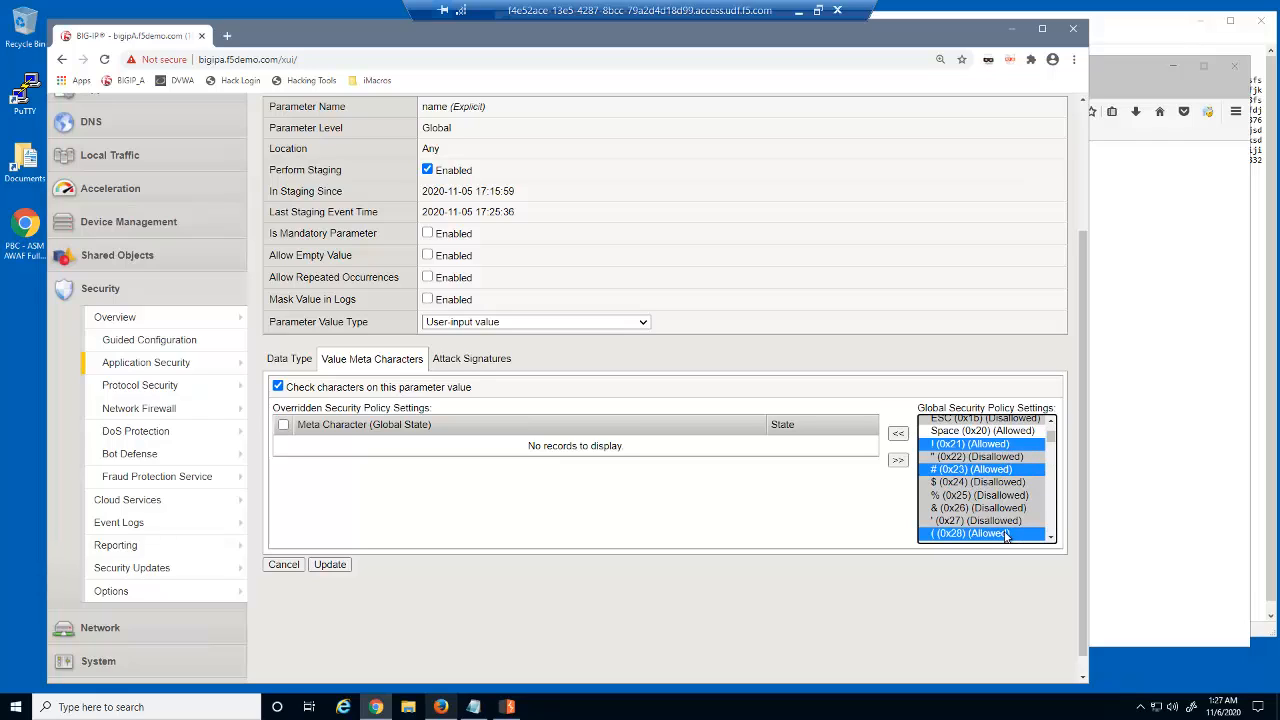
click(1050, 538)
ctrl+click(988, 520)
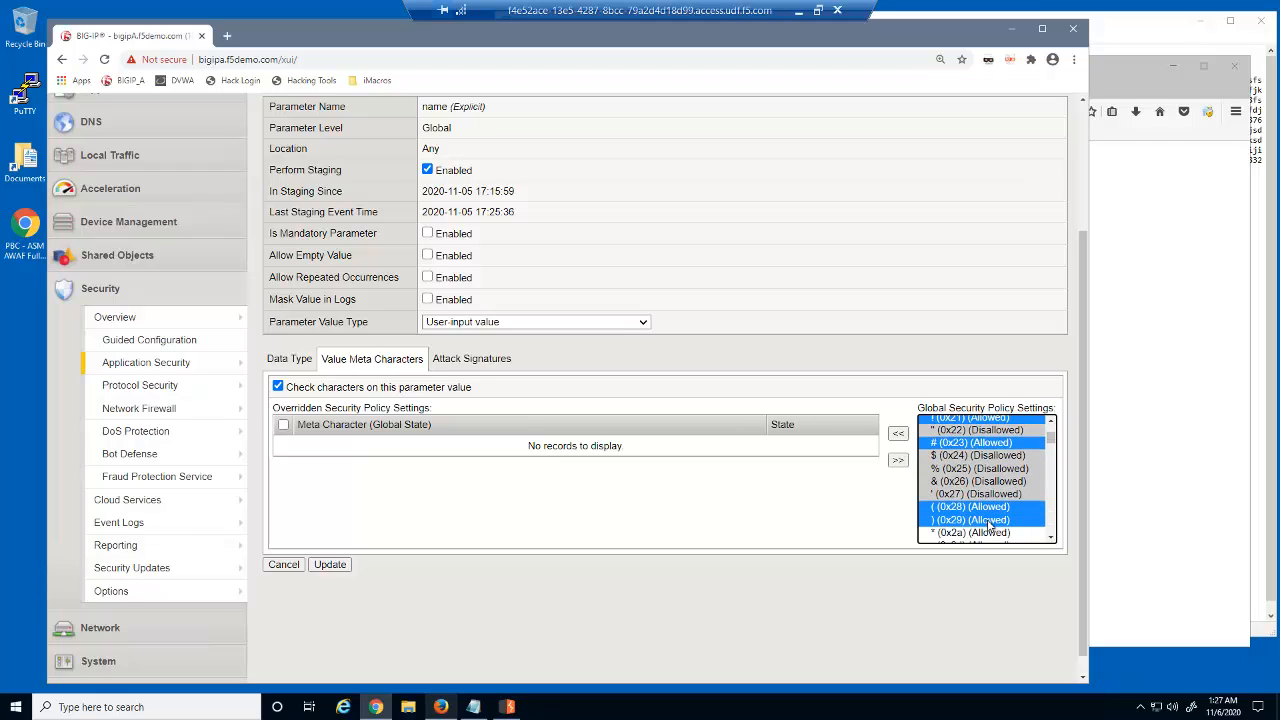
click(898, 434)
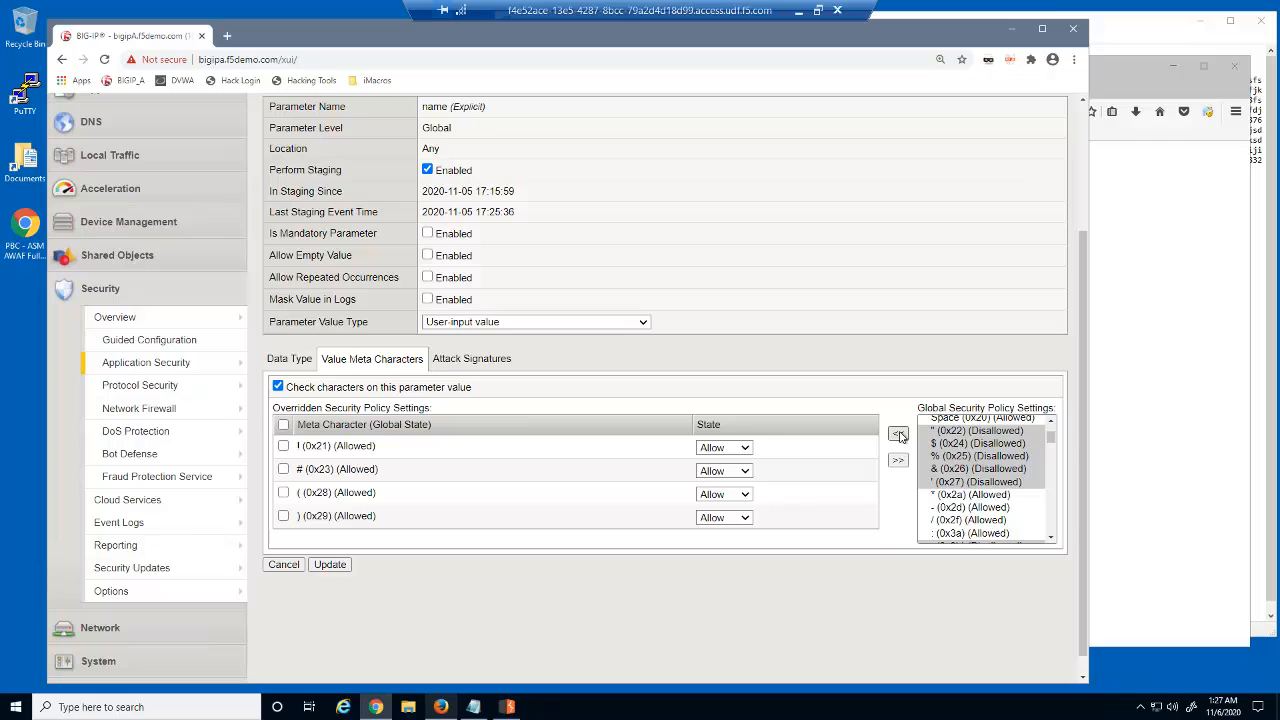
Set the state of the overridden meta characters !, #, ( and ) to Disallow
click(748, 448)
click(740, 486)
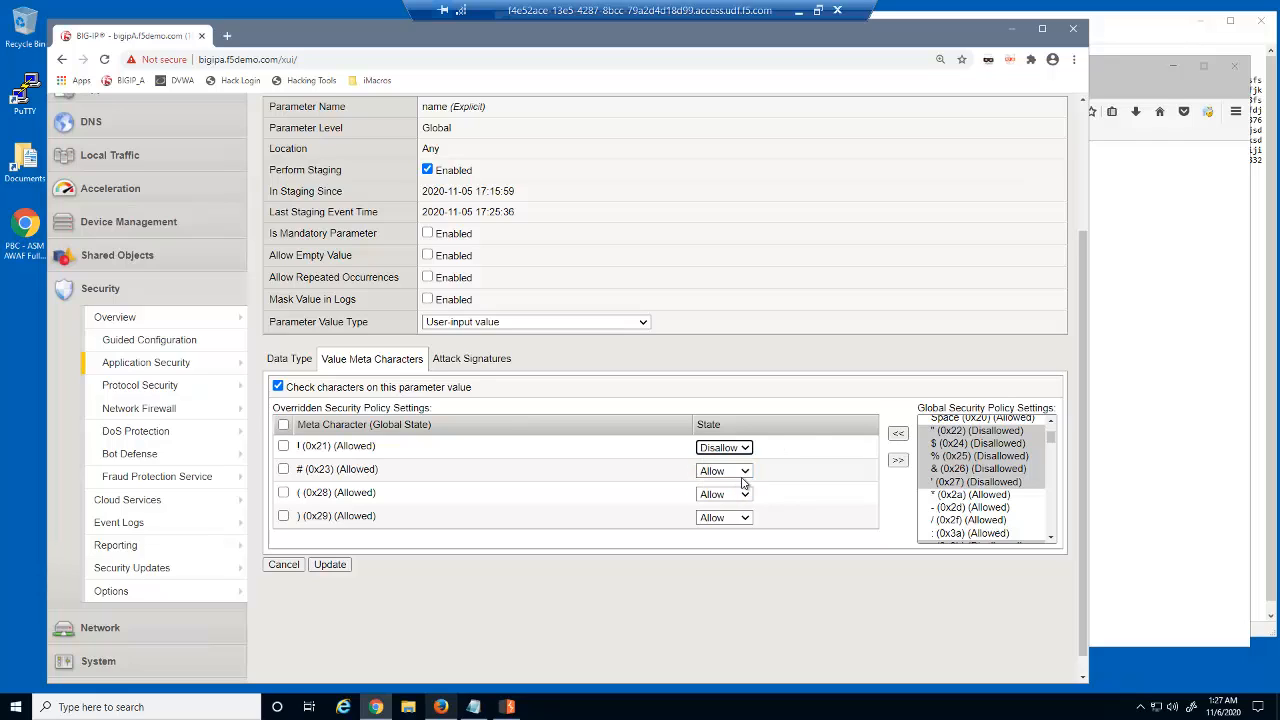
click(740, 472)
click(735, 511)
click(736, 495)
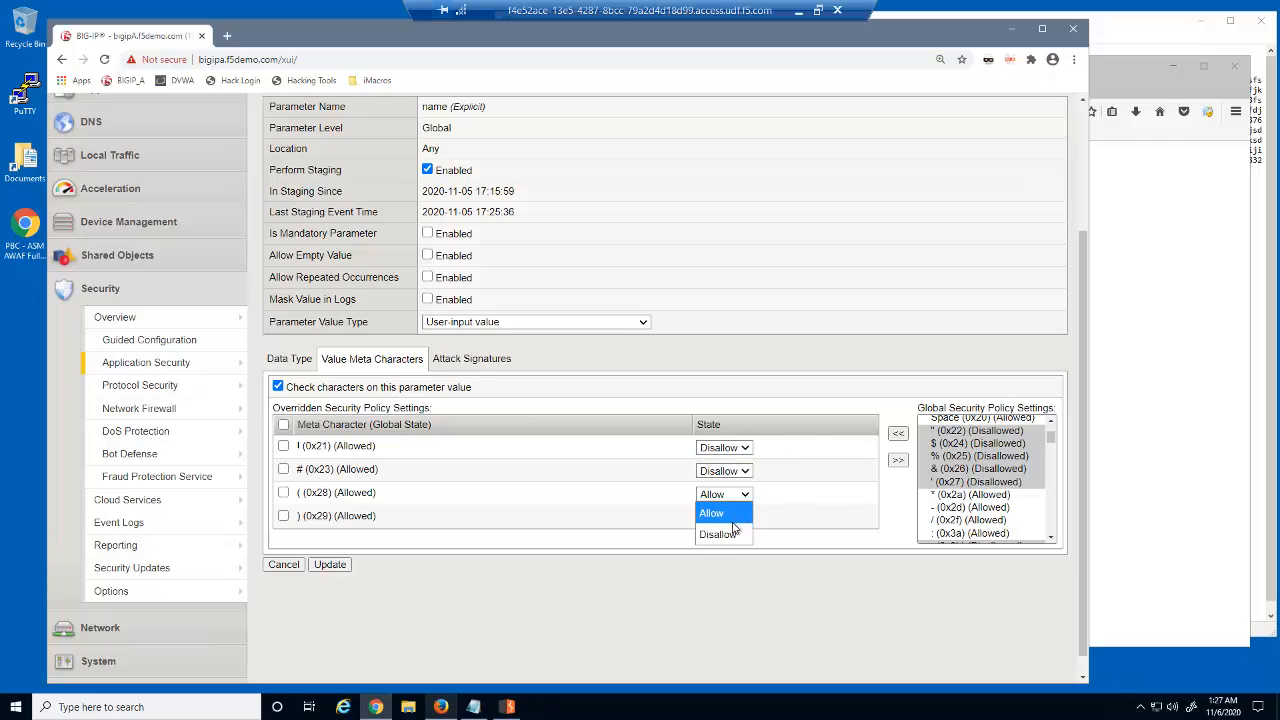
click(733, 532)
click(737, 517)
click(730, 557)
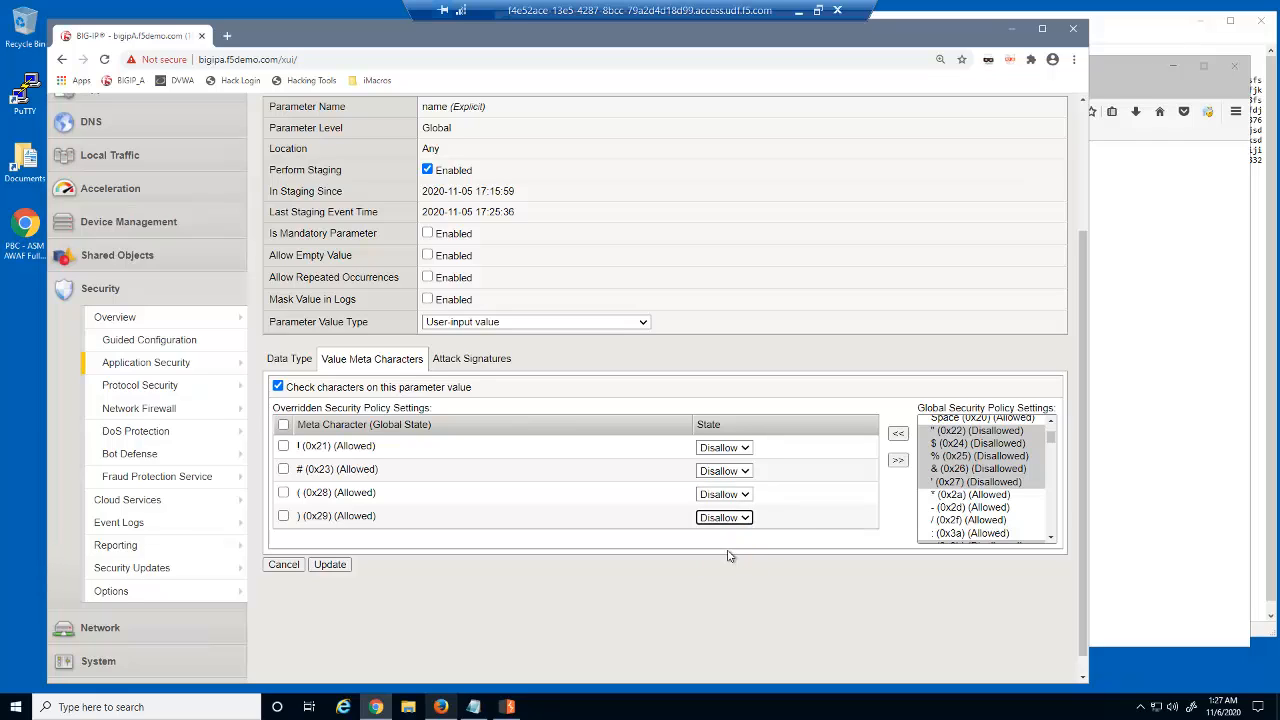
Review the name parameter's attack signature settings, then update the parameter and apply the policy
click(503, 363)
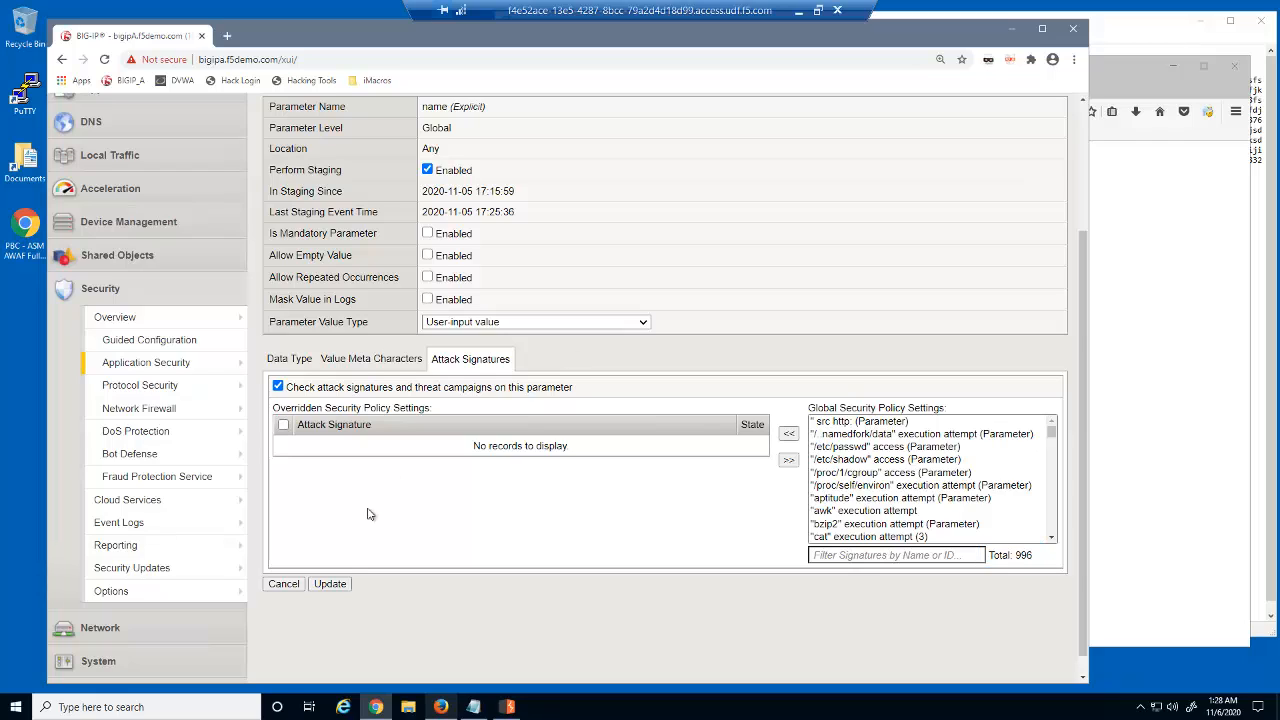
click(331, 584)
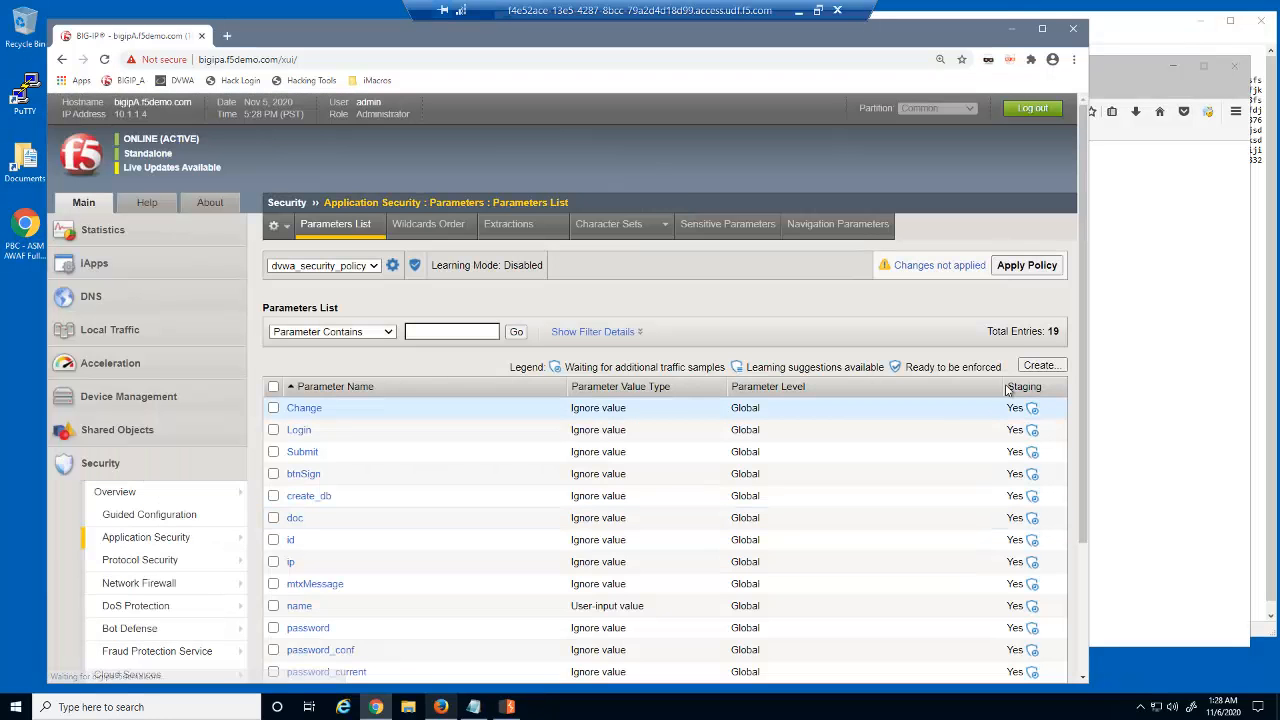
click(1026, 265)
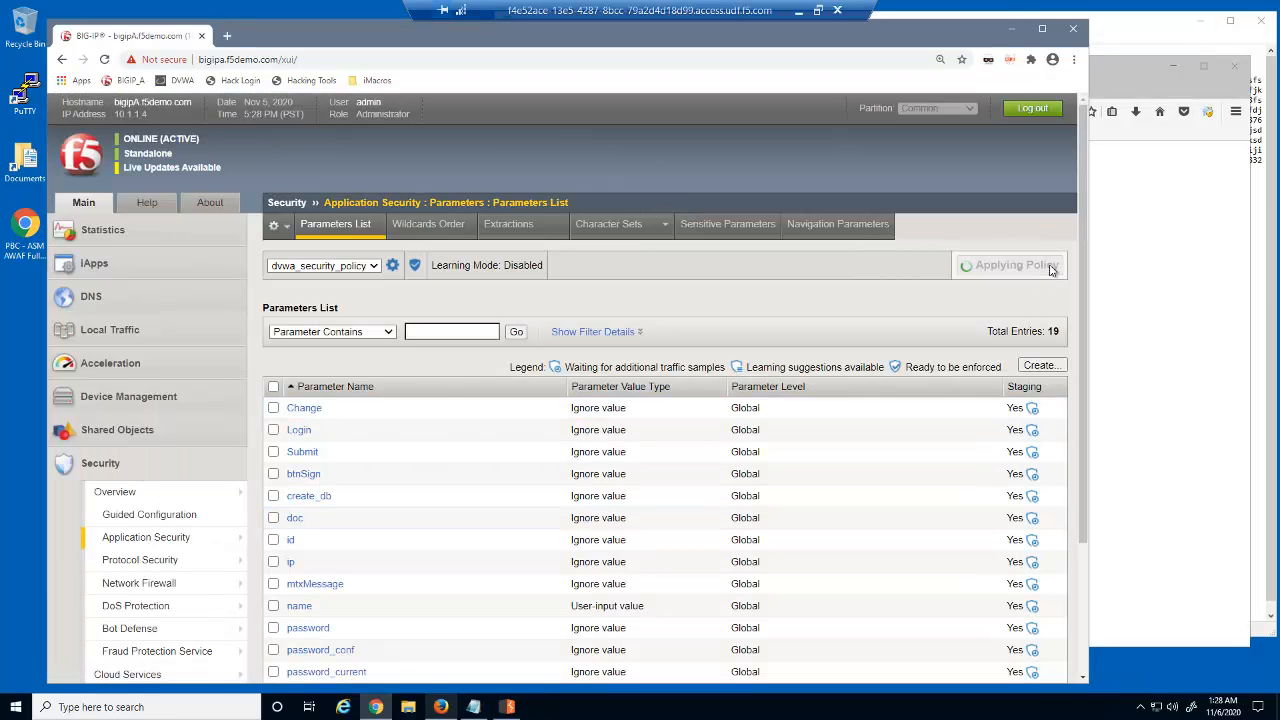
Switch to Firefox and submit Notepad's sentence starting "The value we are entering is very long" on DVWA's XSS reflected page
click(1145, 265)
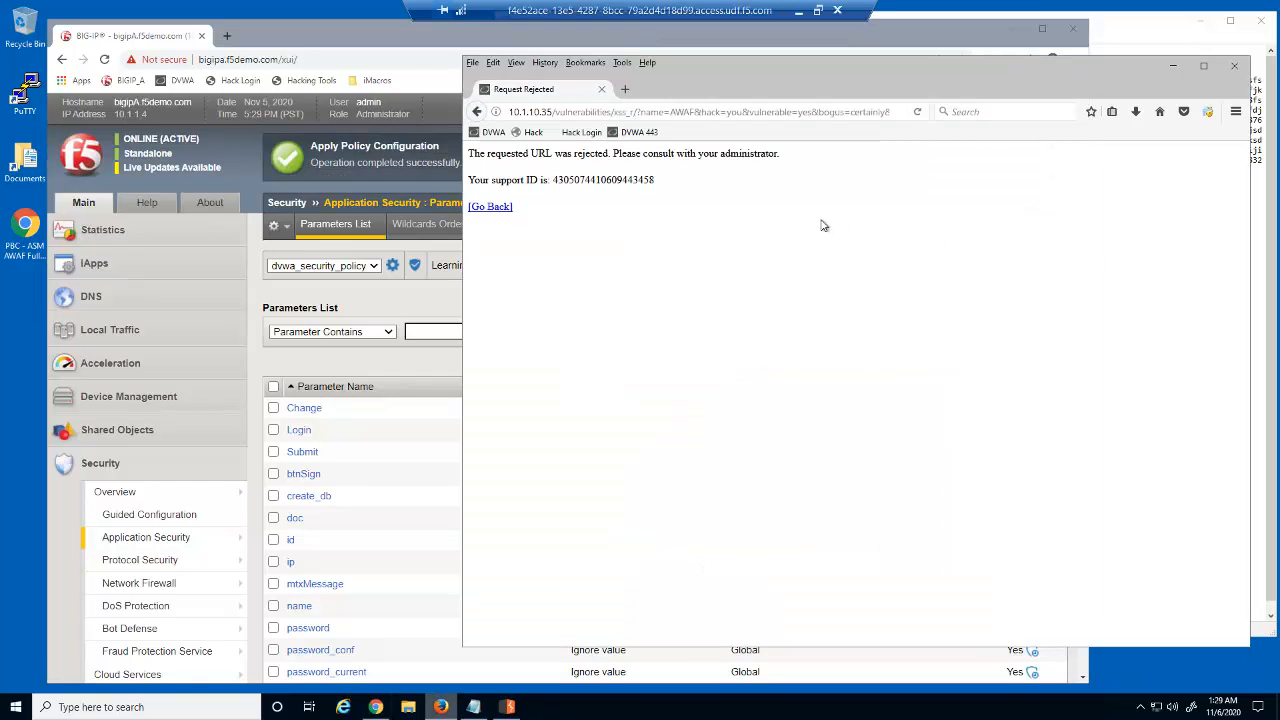
click(493, 133)
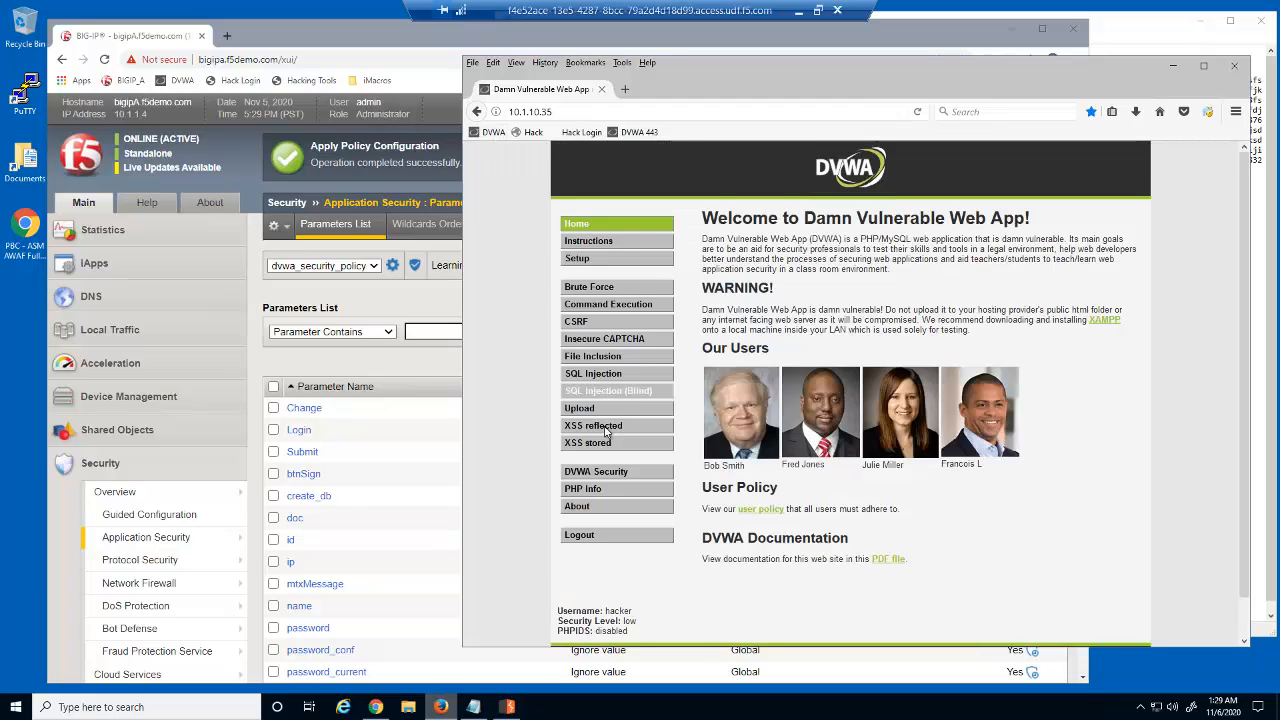
click(600, 428)
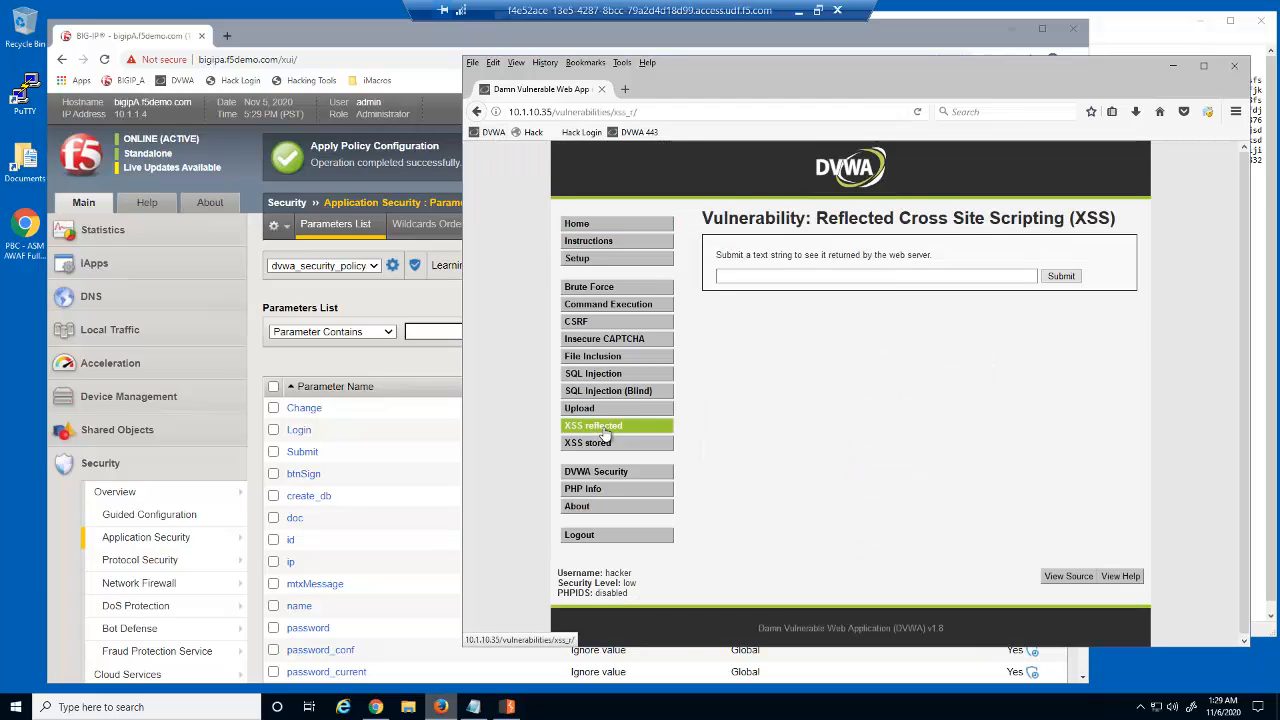
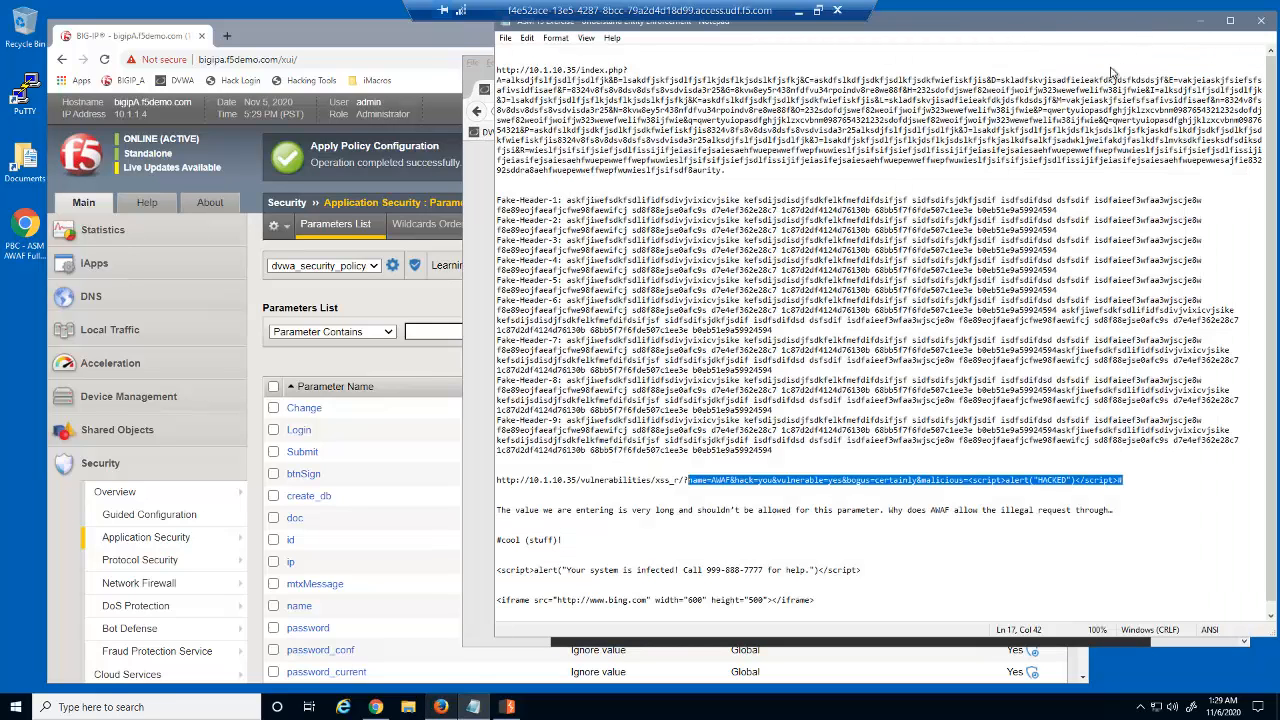
drag(1117, 509, 497, 511)
right_click(515, 512)
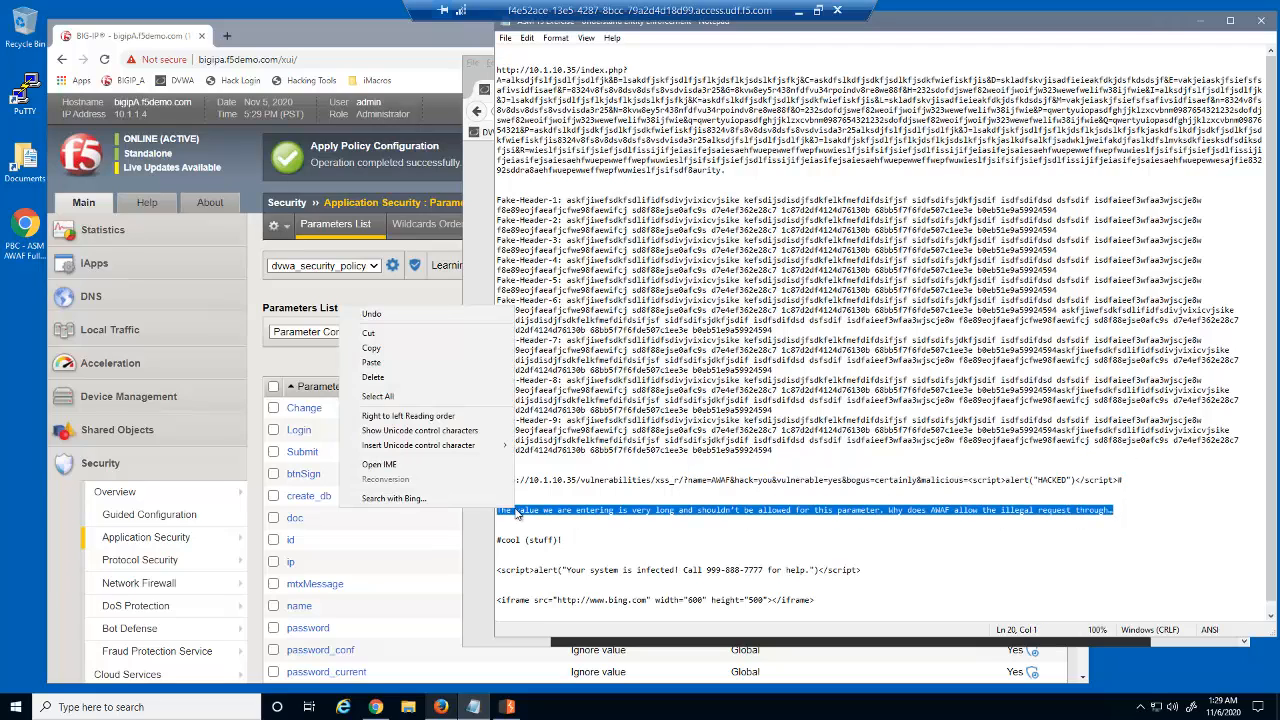
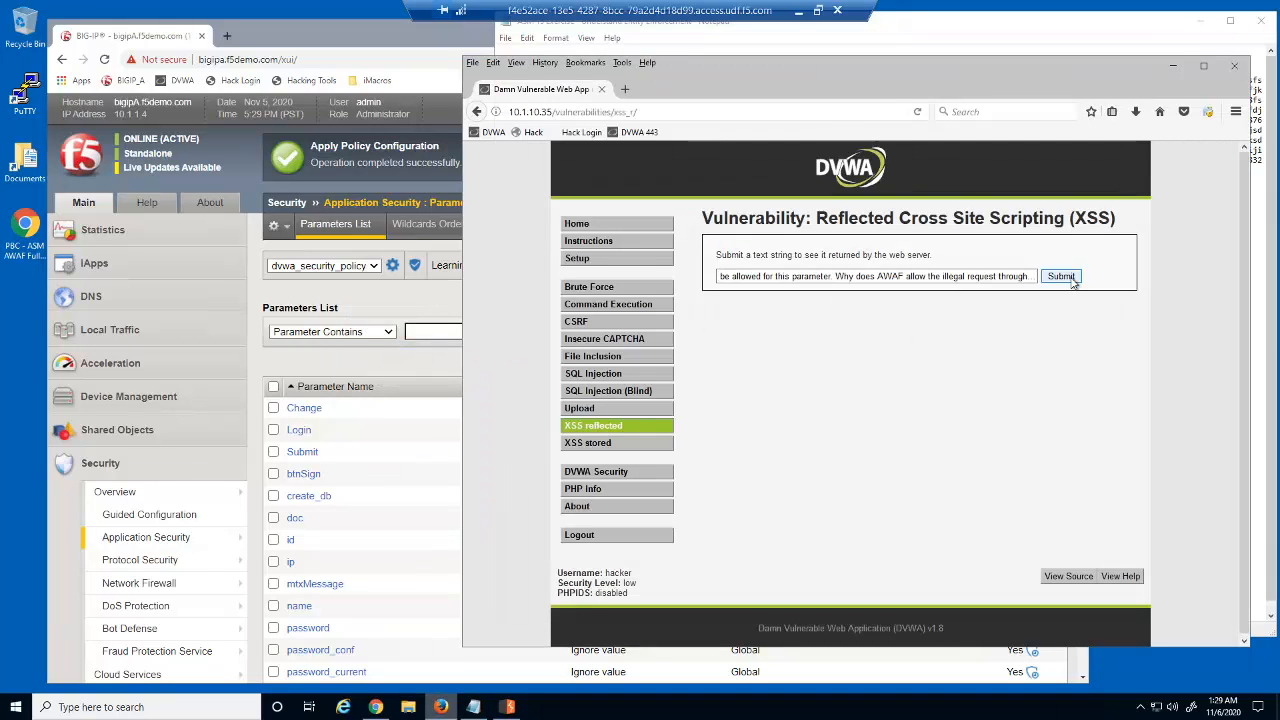
click(1070, 279)
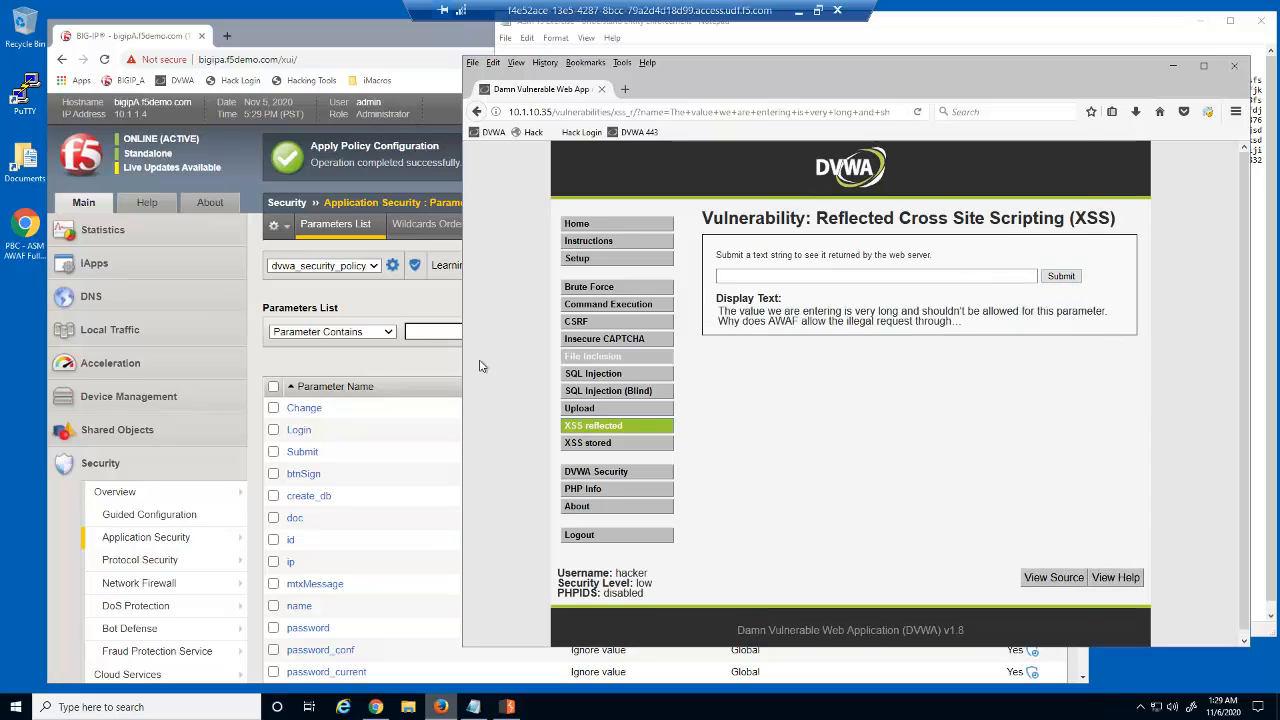
Switch to BIG-IP's application event log and examine the newest /vulnerabilities/xss_r/ request's illegal parameter value length occurrence
click(443, 366)
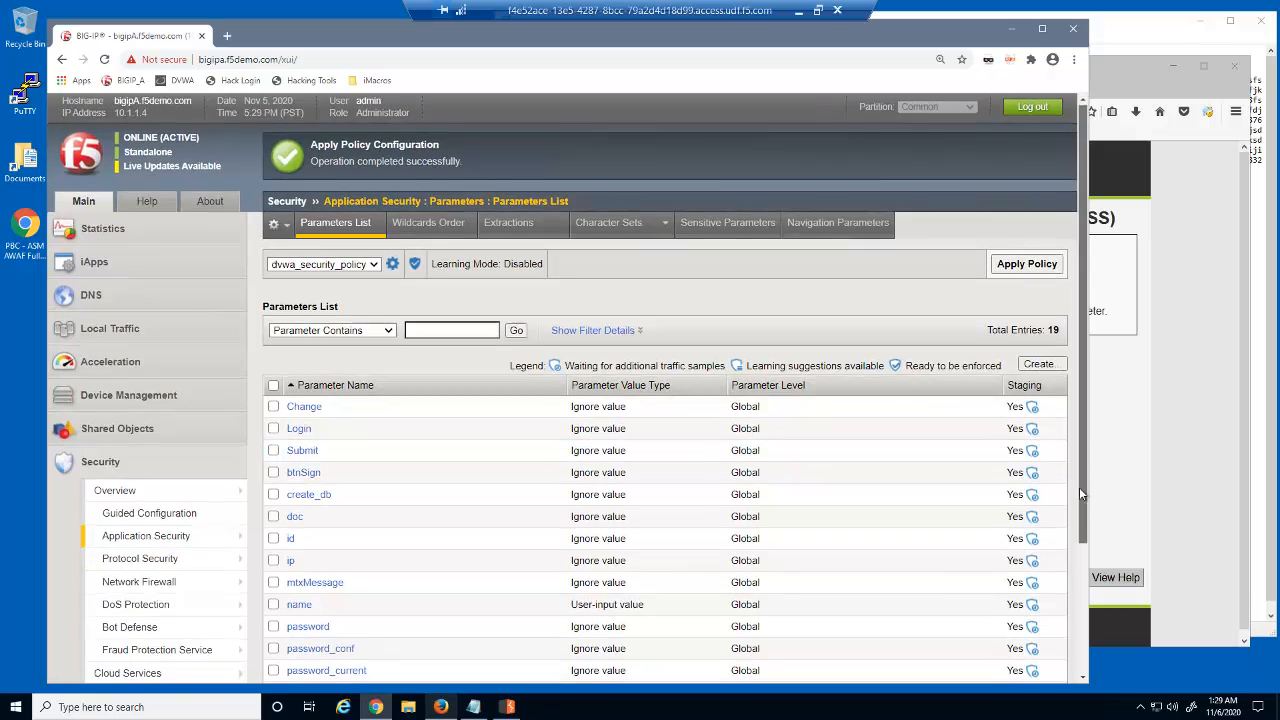
scroll(1079, 487, down, 2)
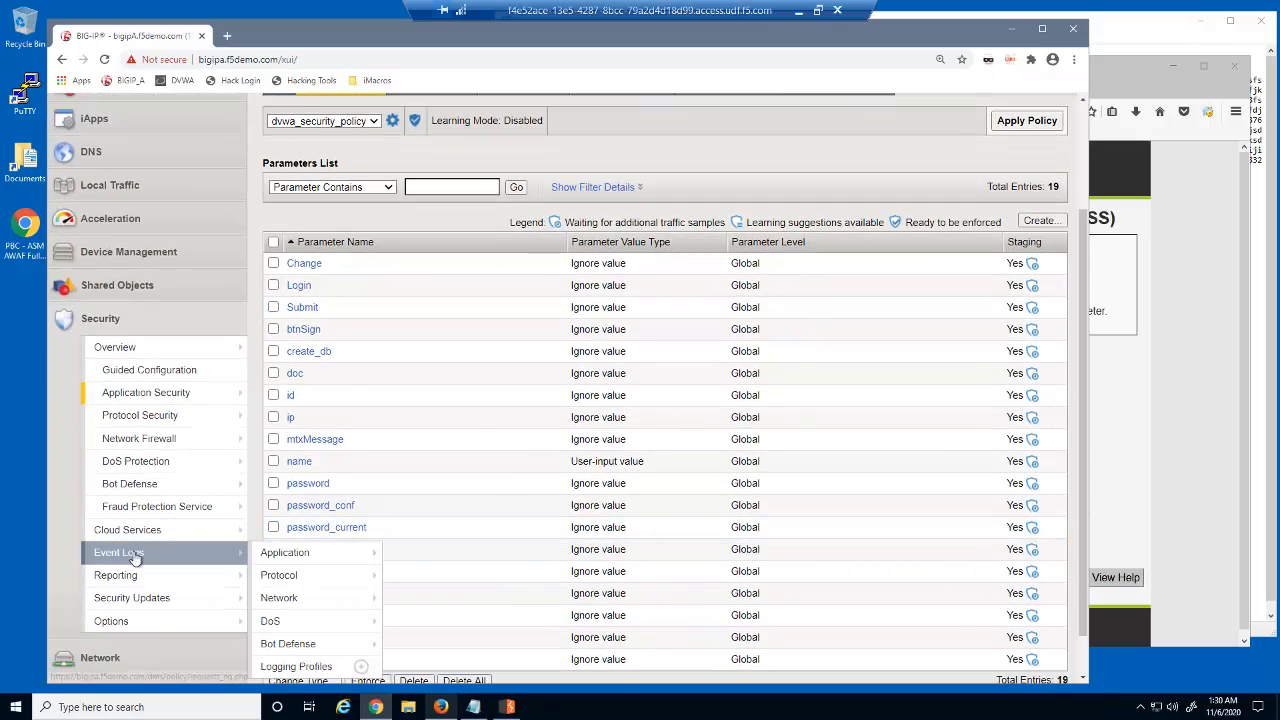
click(133, 557)
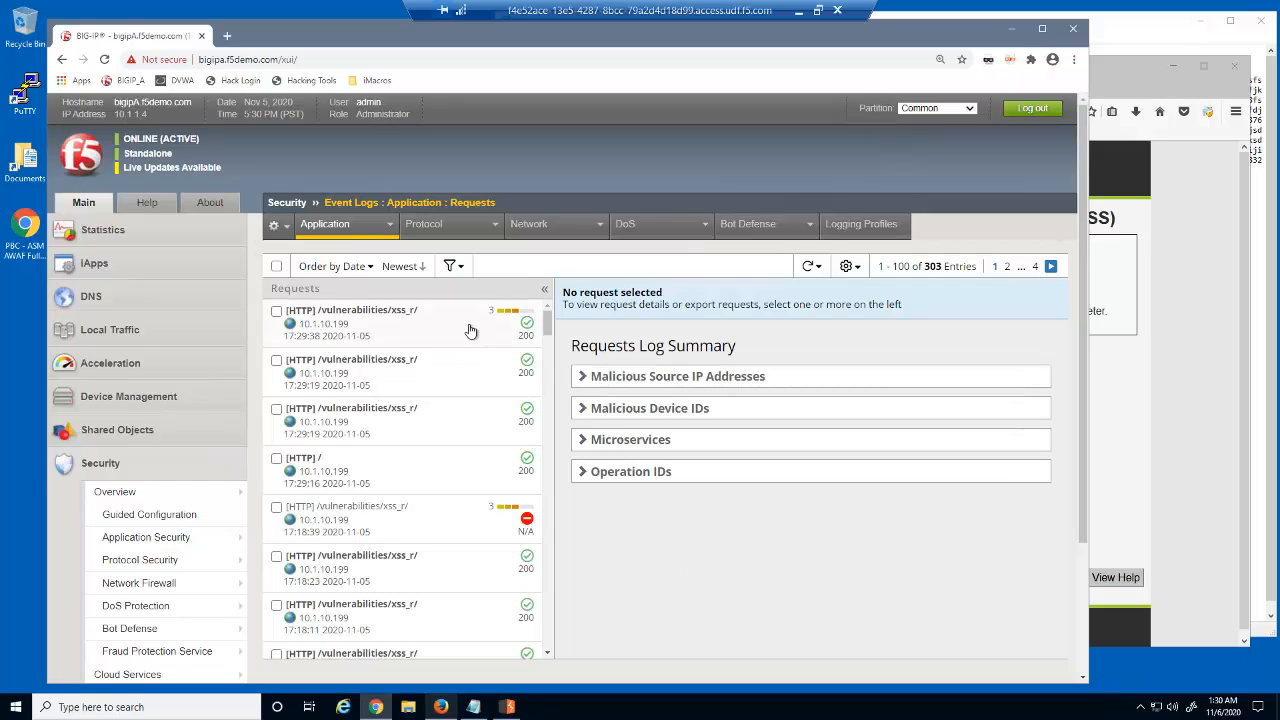
click(470, 331)
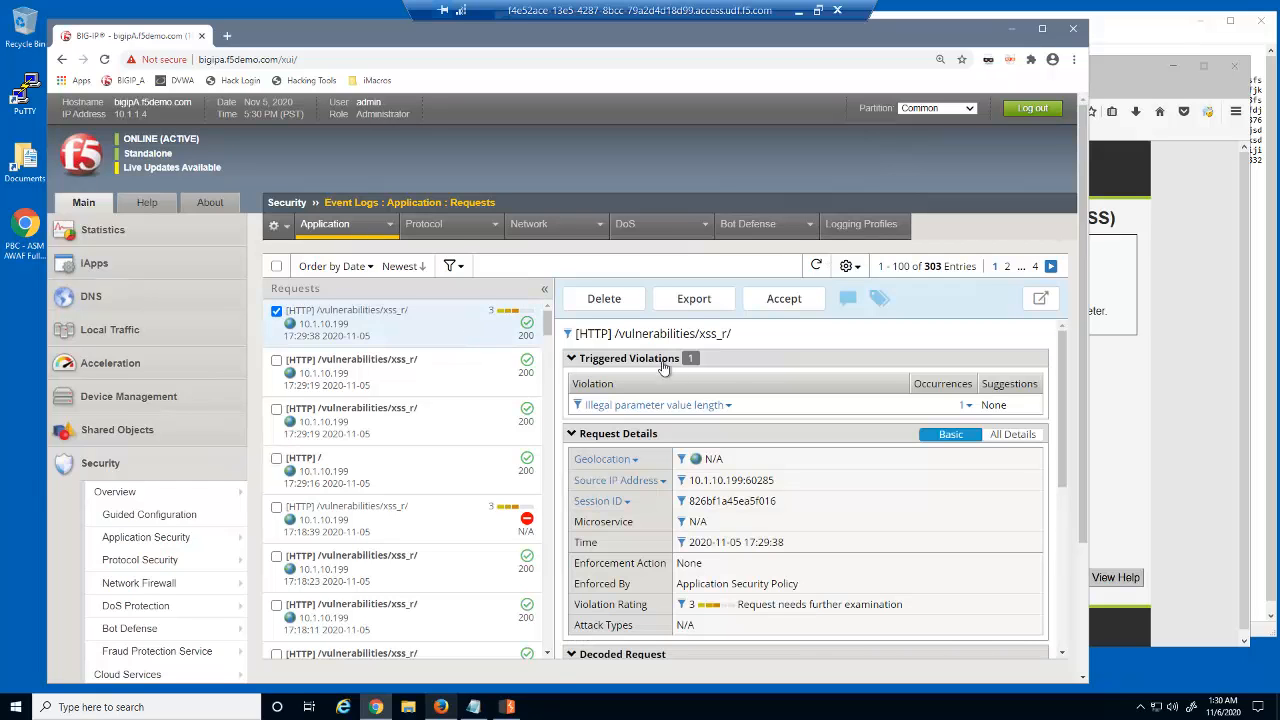
click(963, 407)
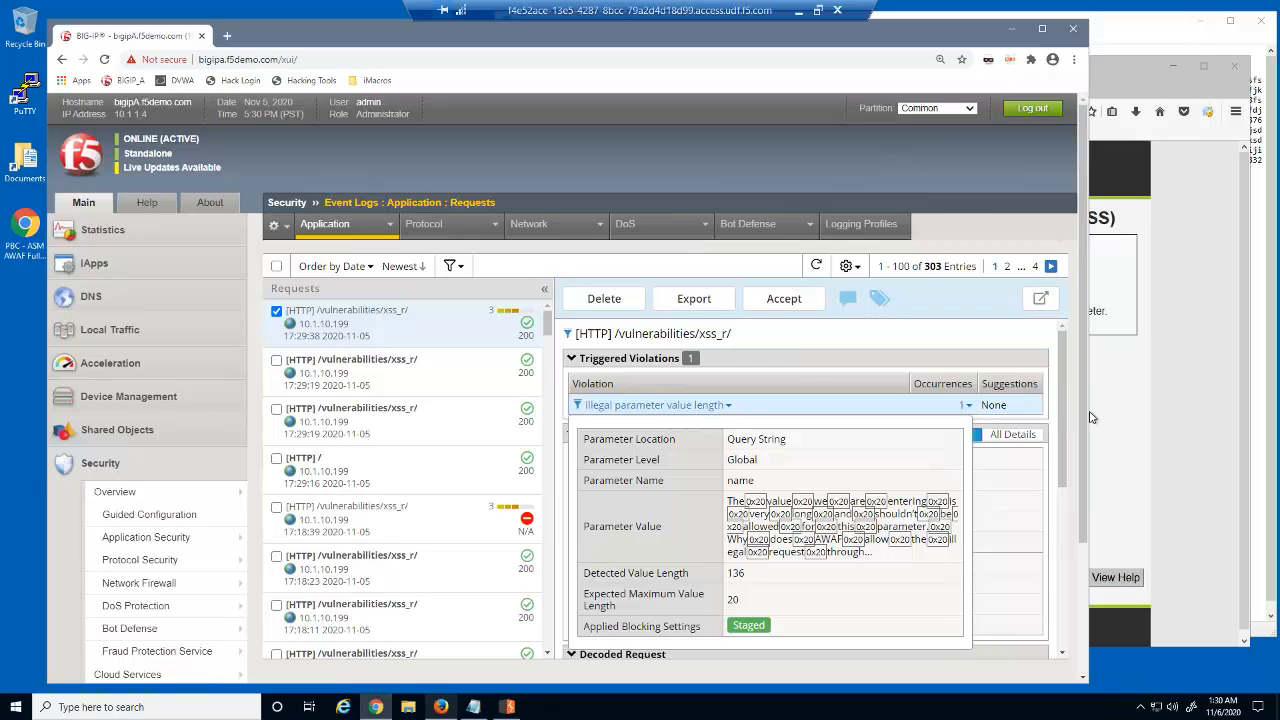
Switch to Firefox, reload the DVWA site and submit the text #cool (stuff)! on the XSS reflected page
click(1190, 411)
click(505, 136)
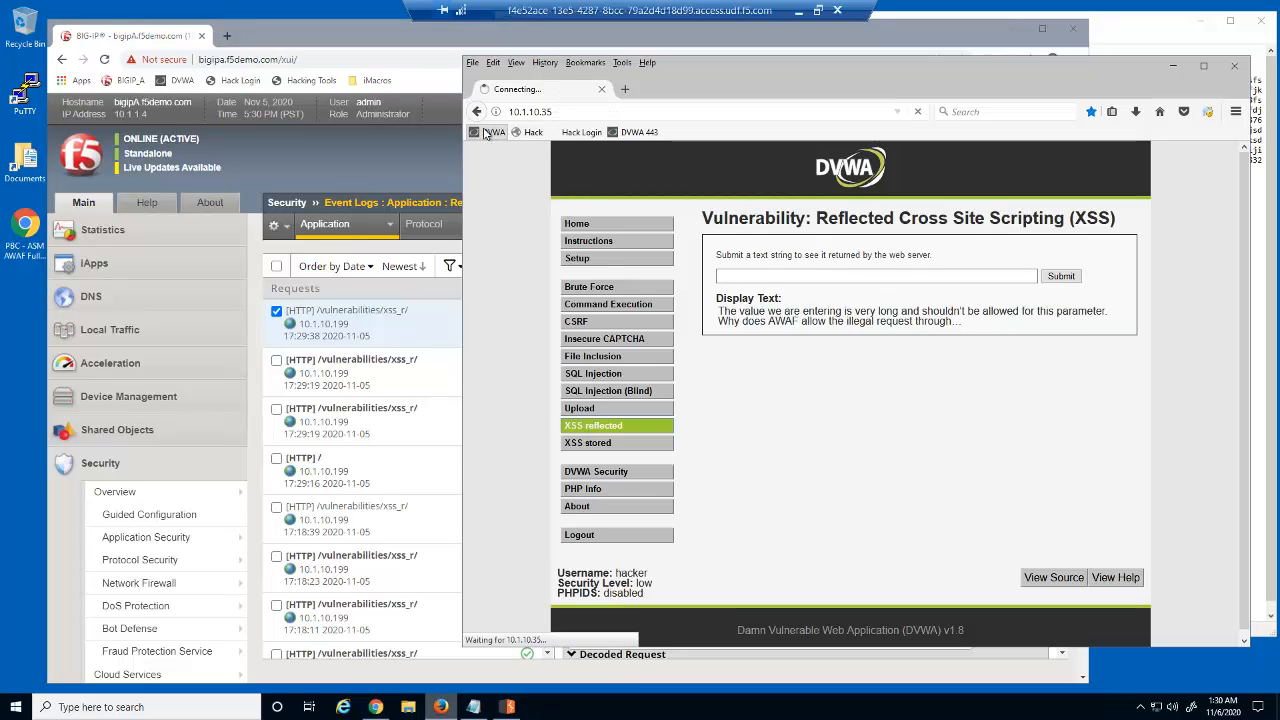
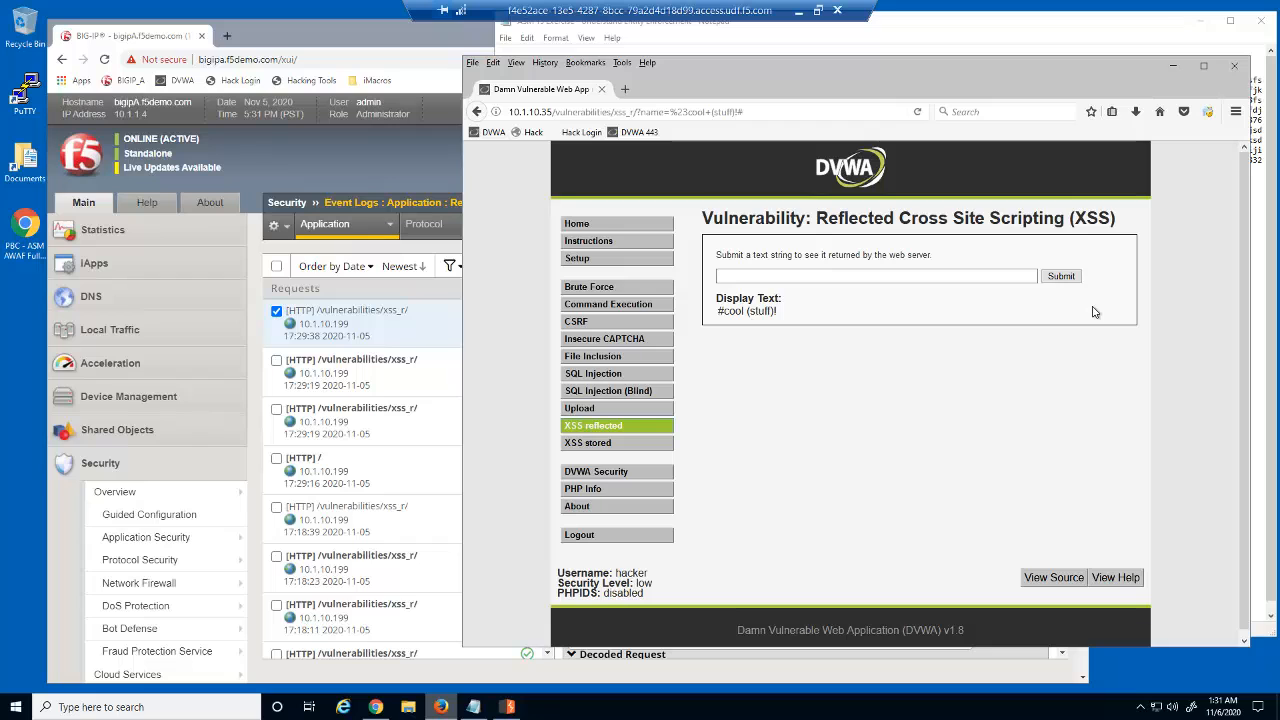
Switch to BIG-IP, reload the application request log and examine the newest /vulnerabilities/xss_r/ request's illegal meta character occurrences
click(394, 161)
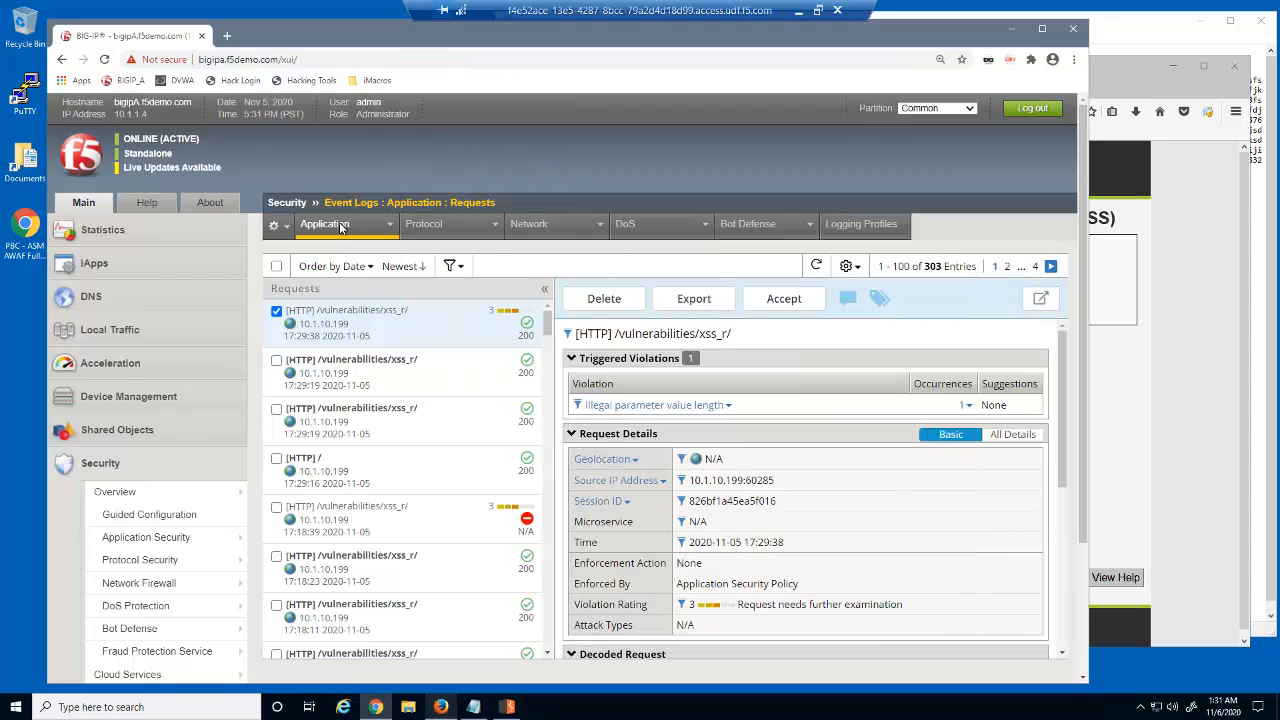
mouse_move(339, 224)
click(338, 255)
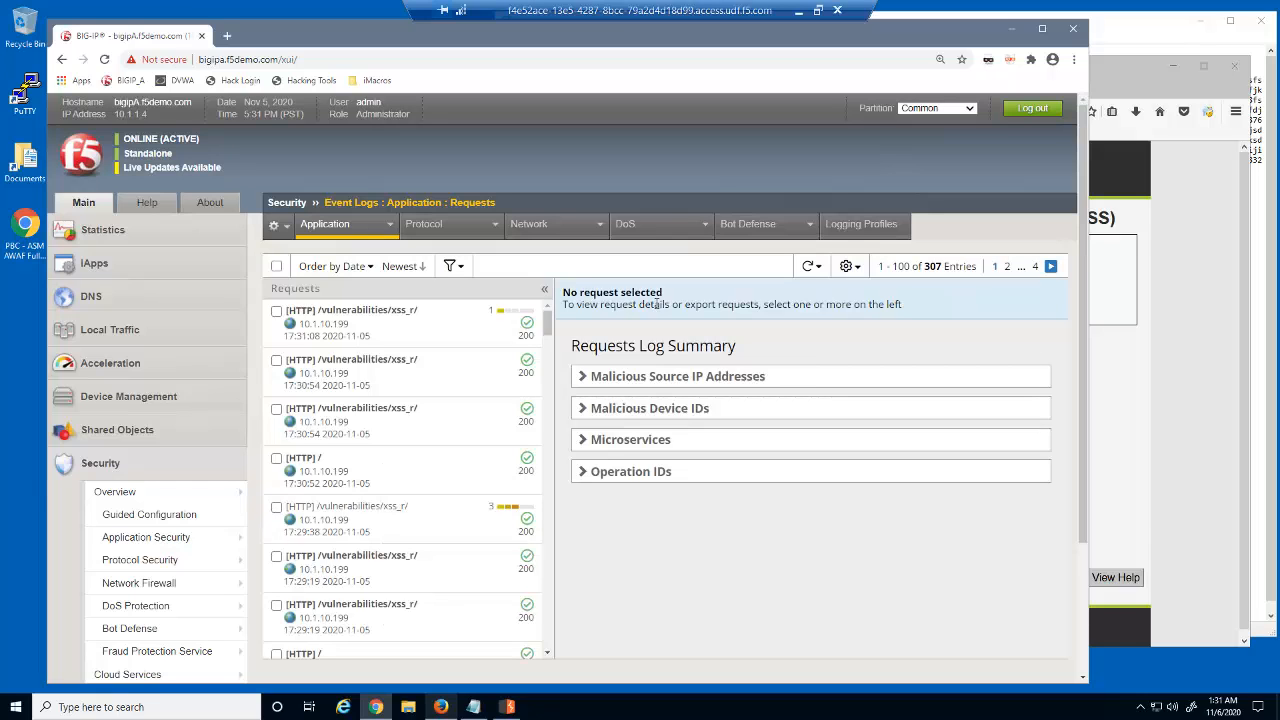
click(445, 336)
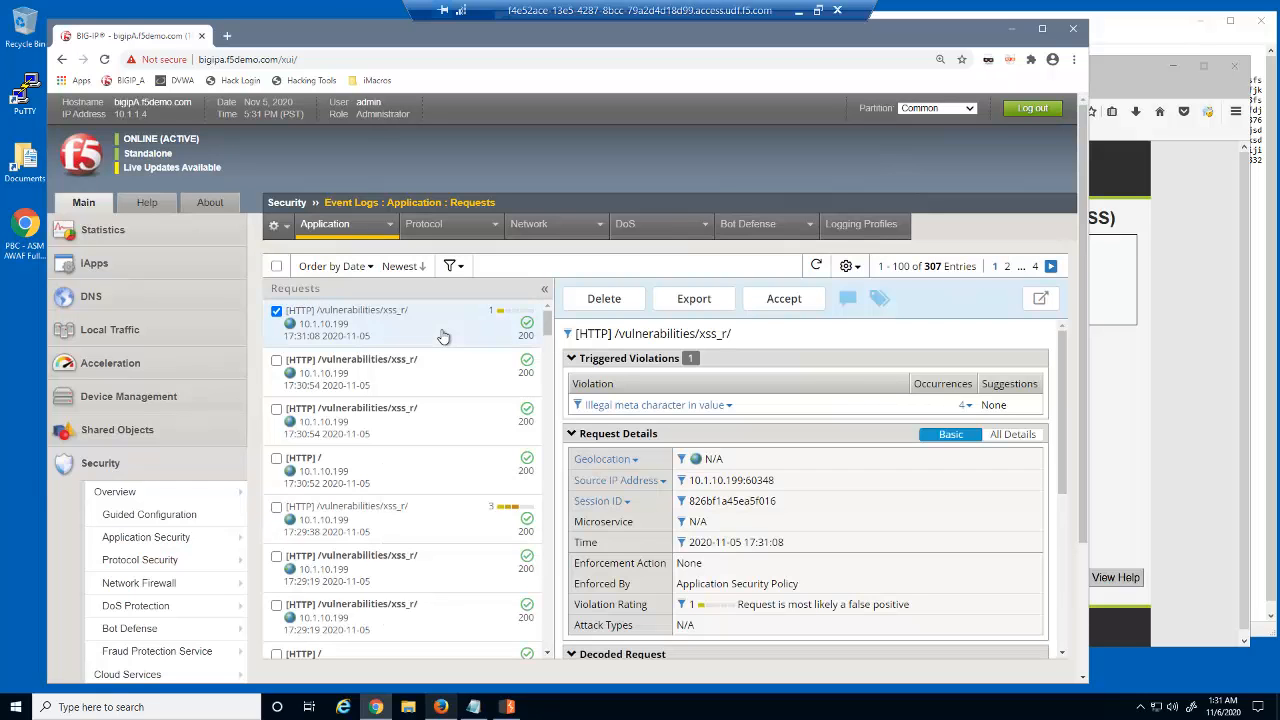
click(963, 406)
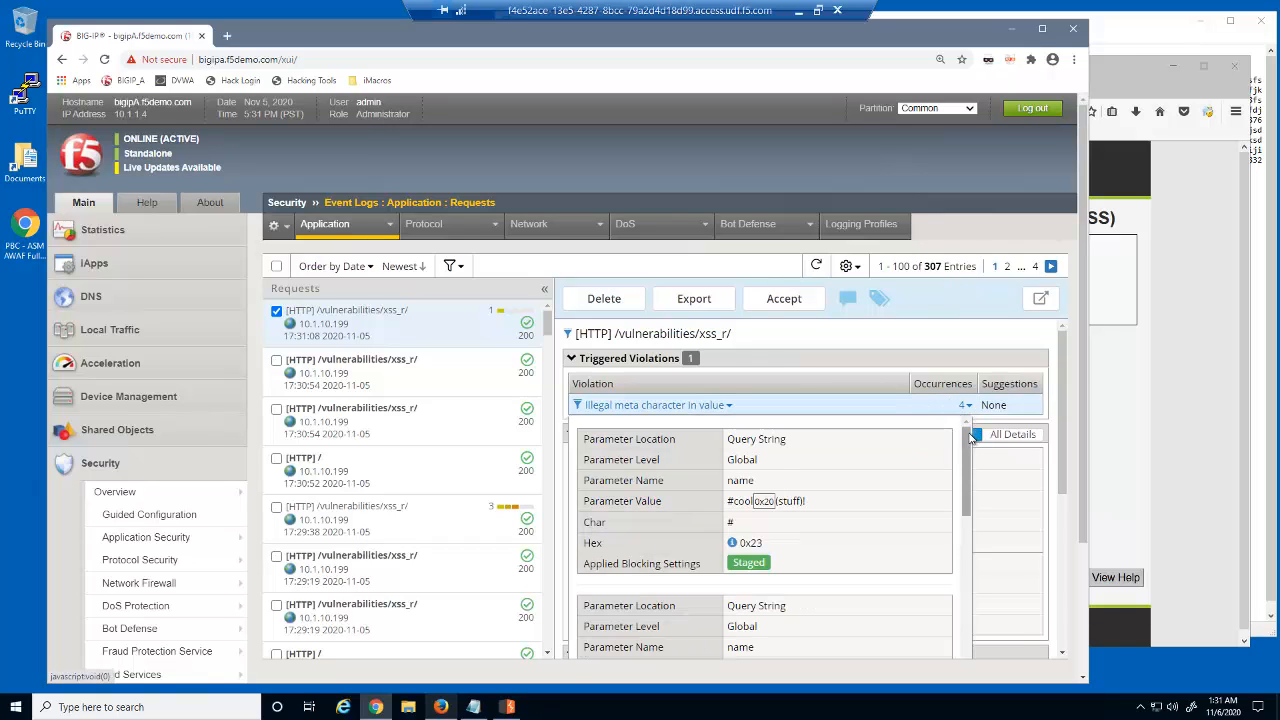
drag(966, 443, 965, 595)
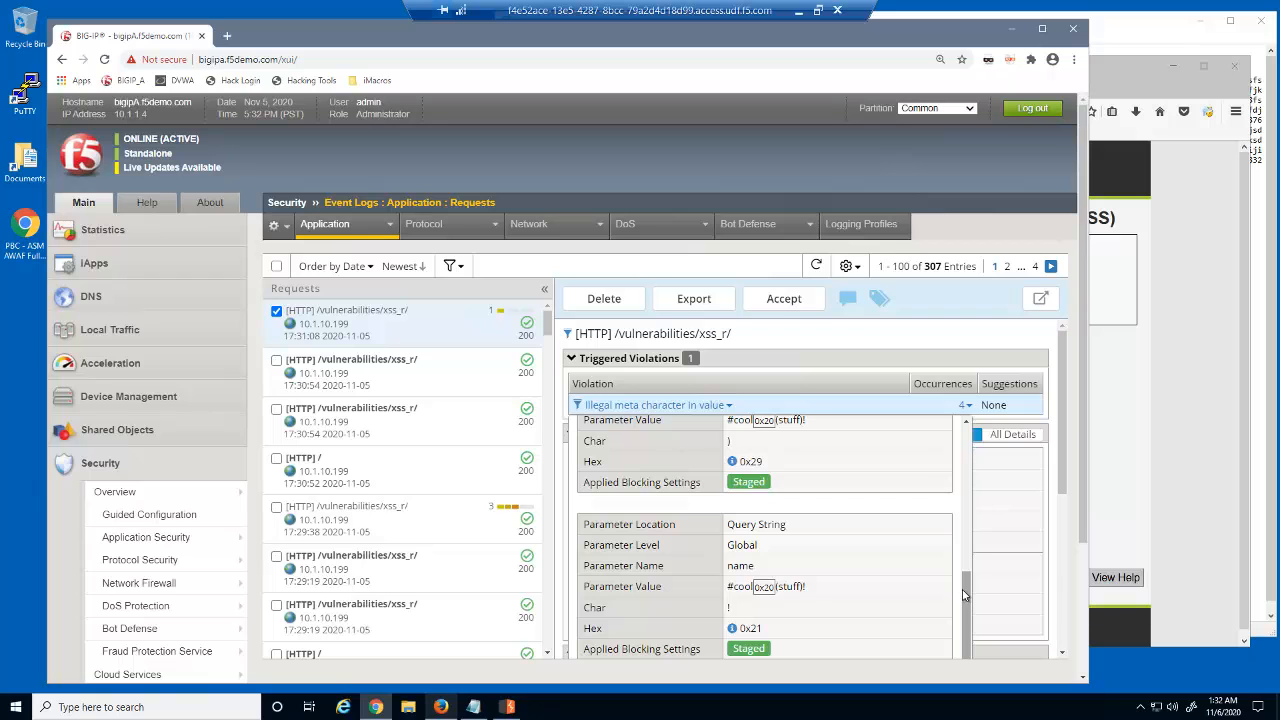
click(1176, 445)
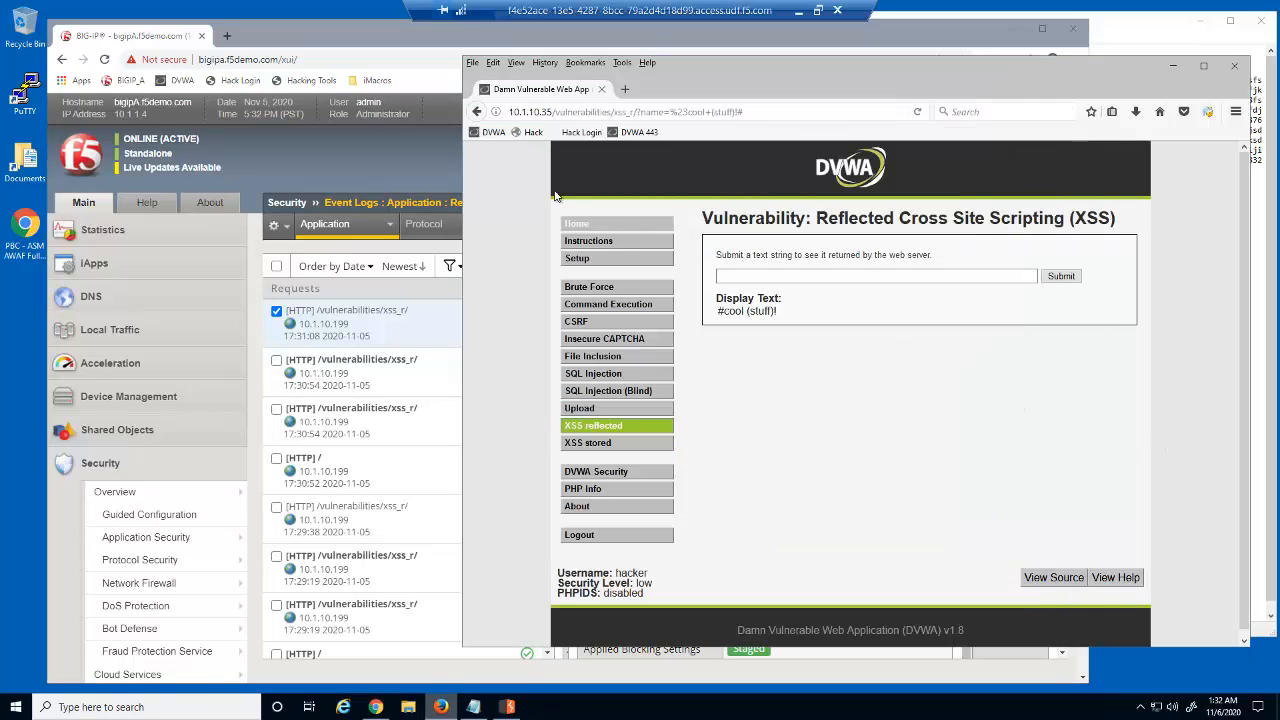
click(490, 133)
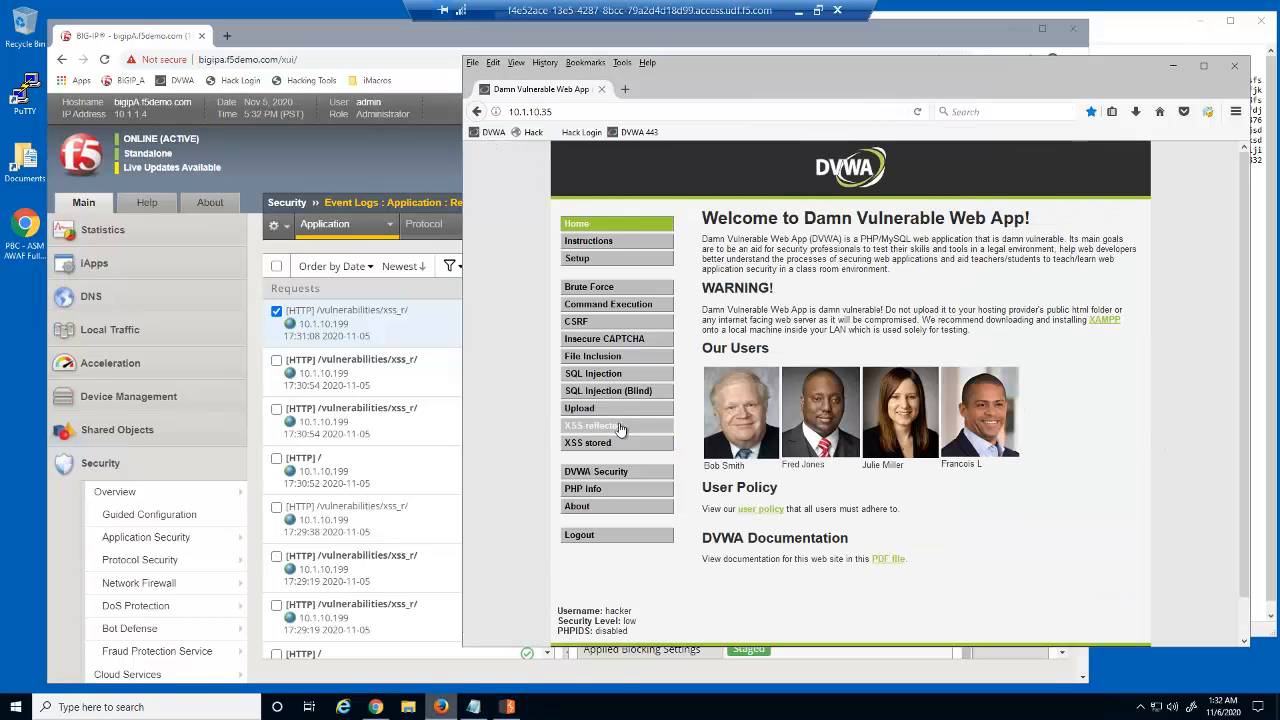
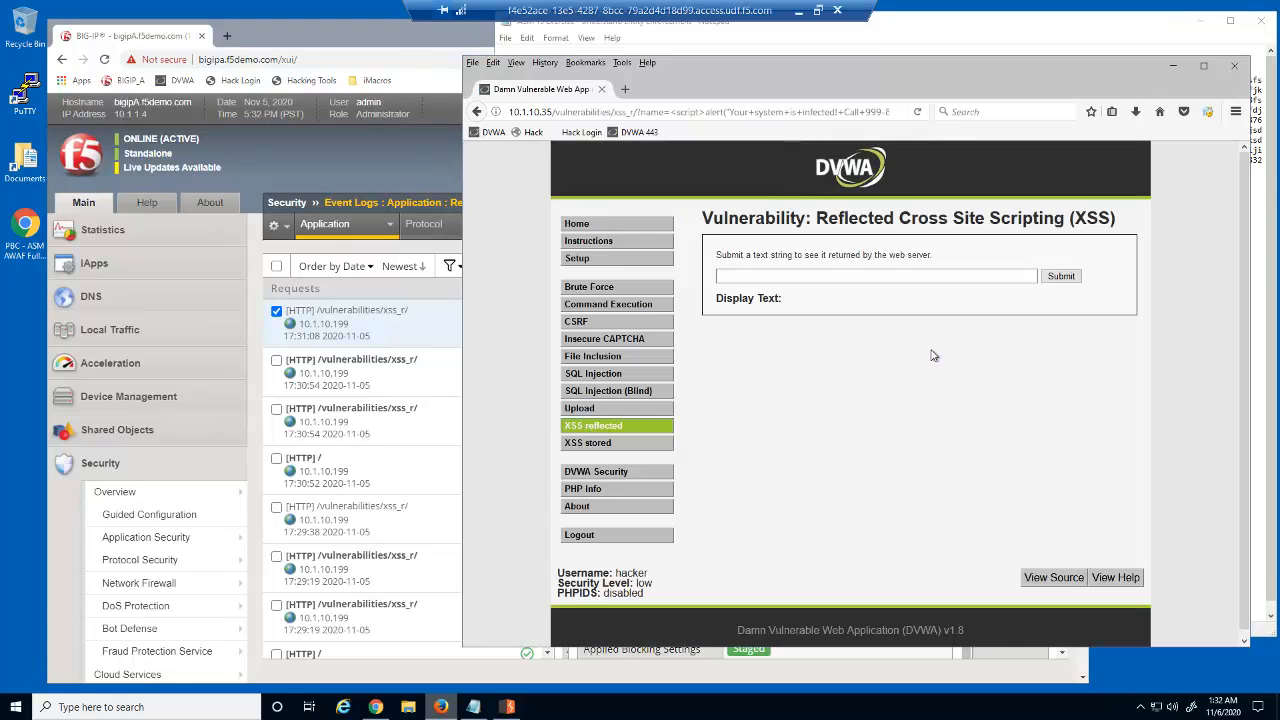
click(645, 222)
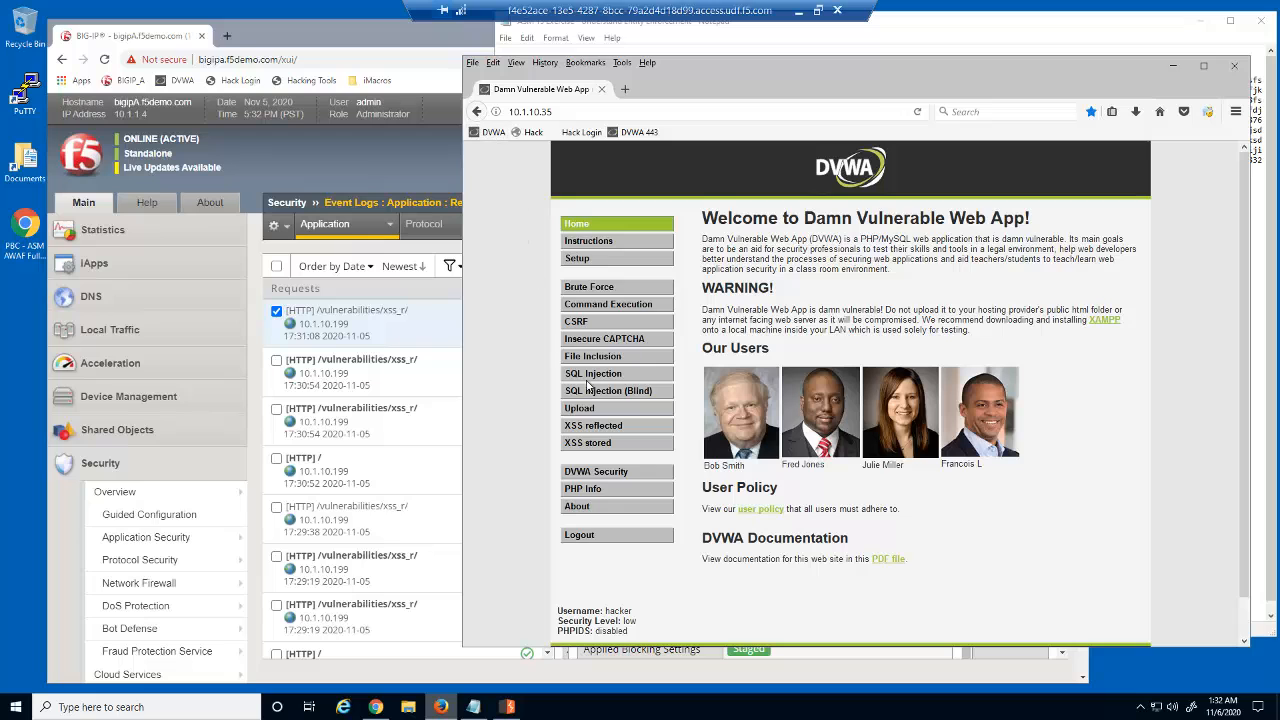
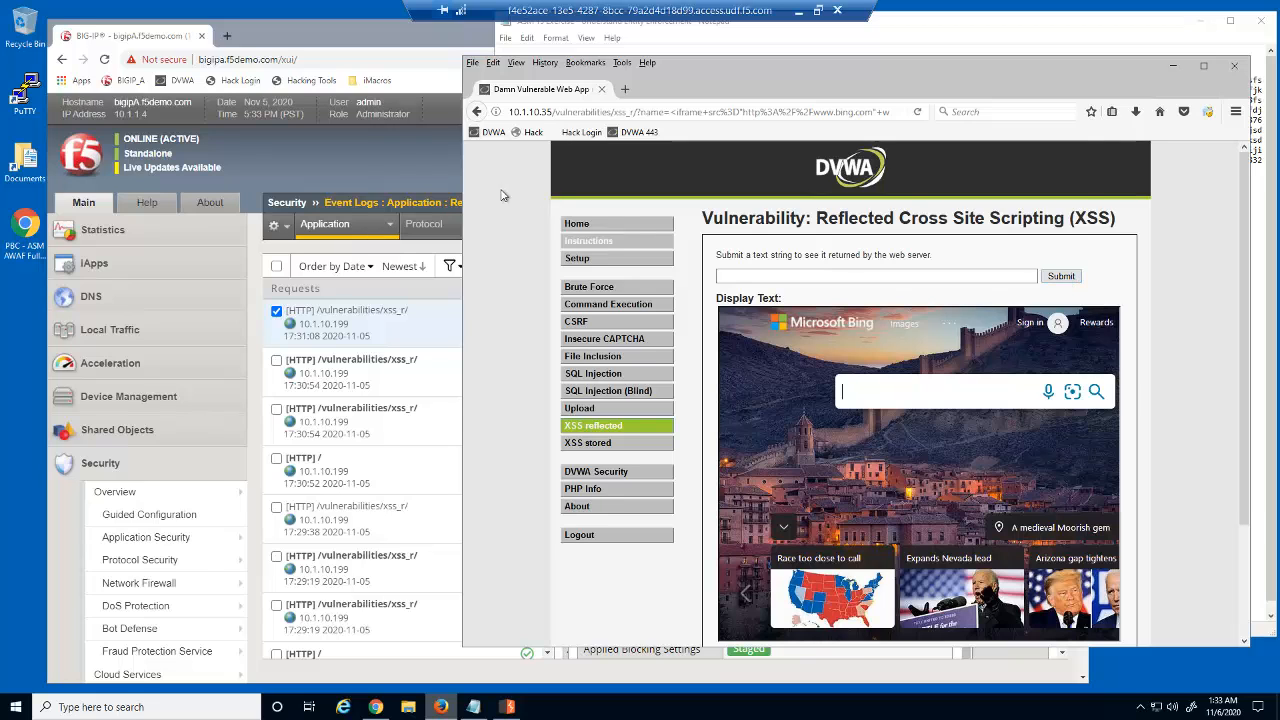
Switch to BIG-IP, reload the application request log and examine the attack signatures detected in the script and iframe requests
click(380, 157)
mouse_move(366, 230)
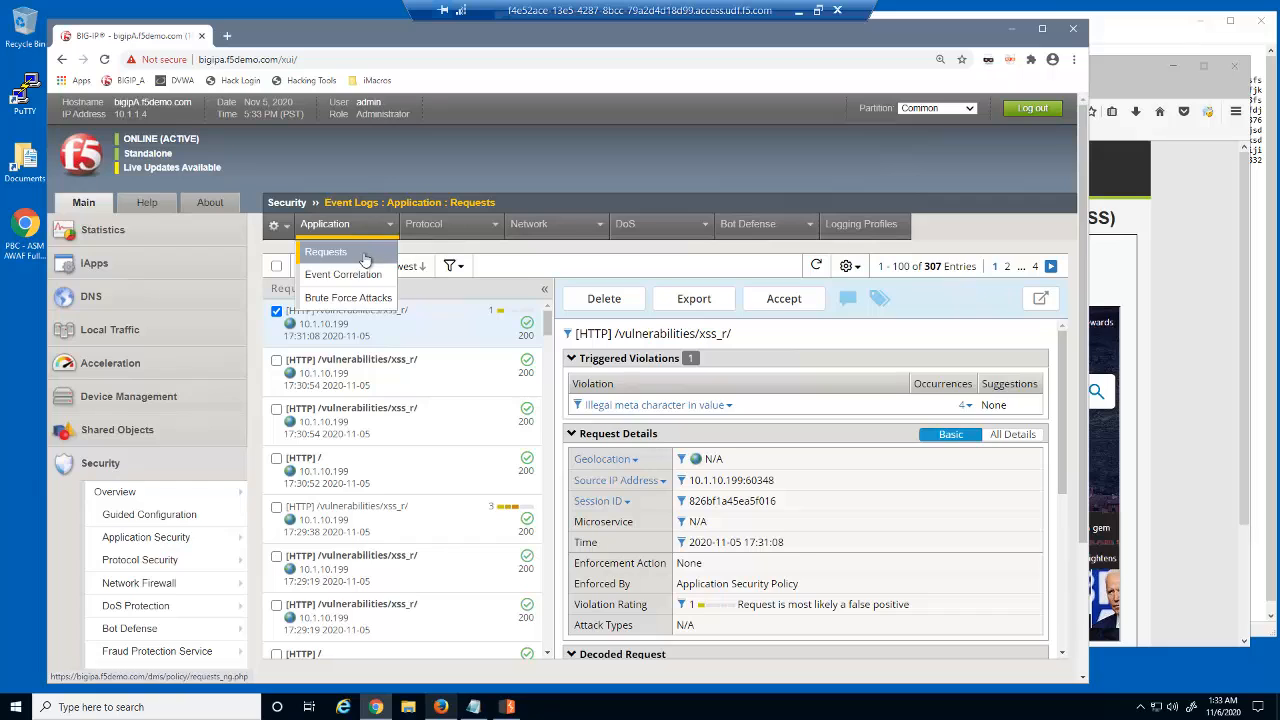
click(327, 252)
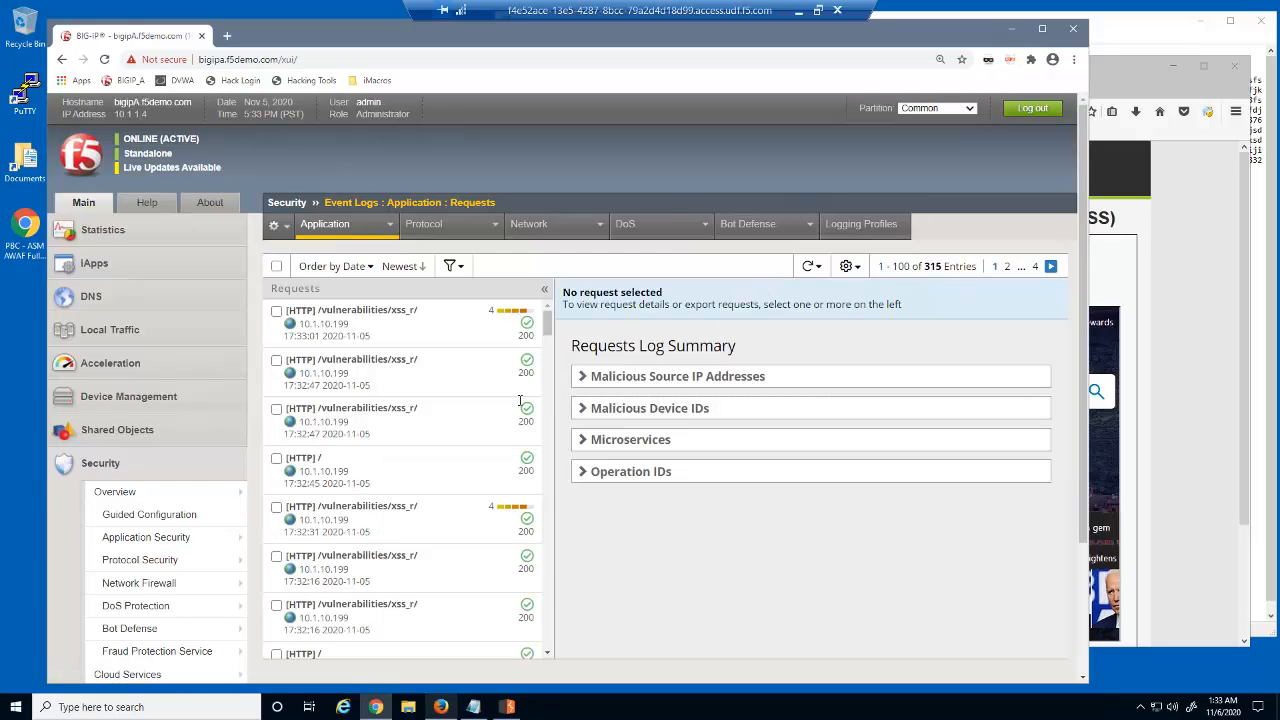
click(428, 527)
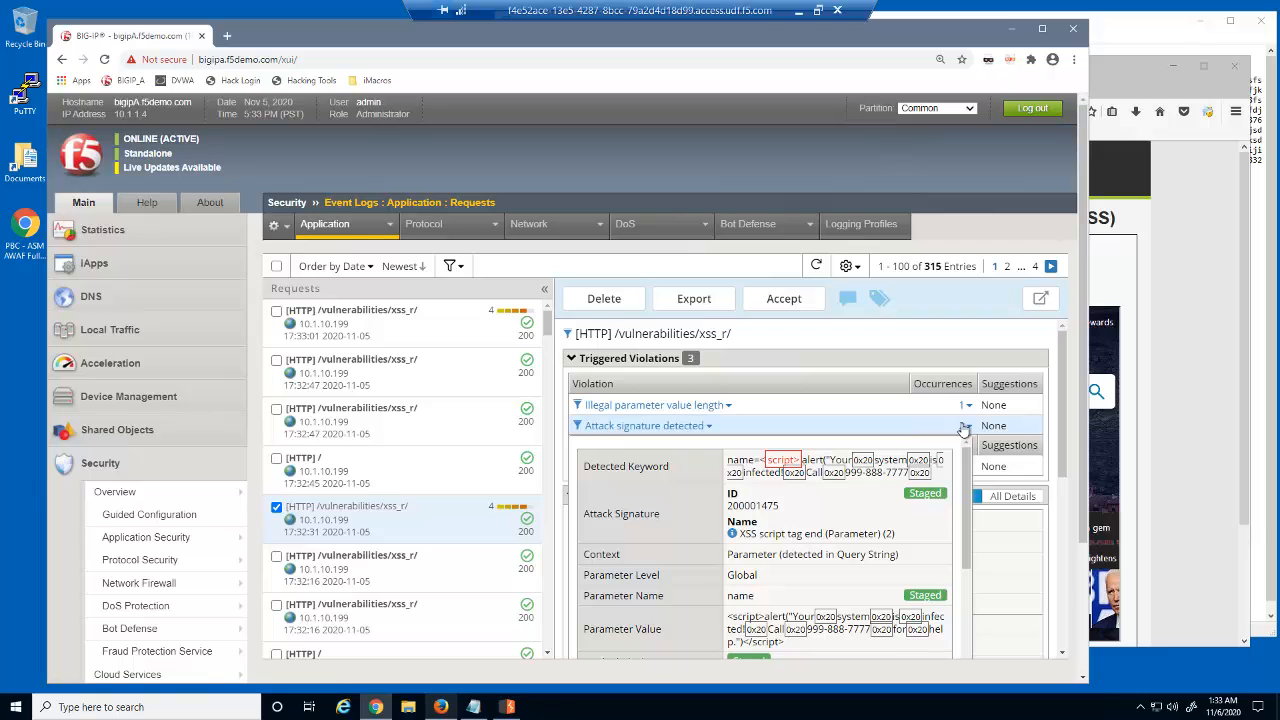
drag(967, 481, 979, 603)
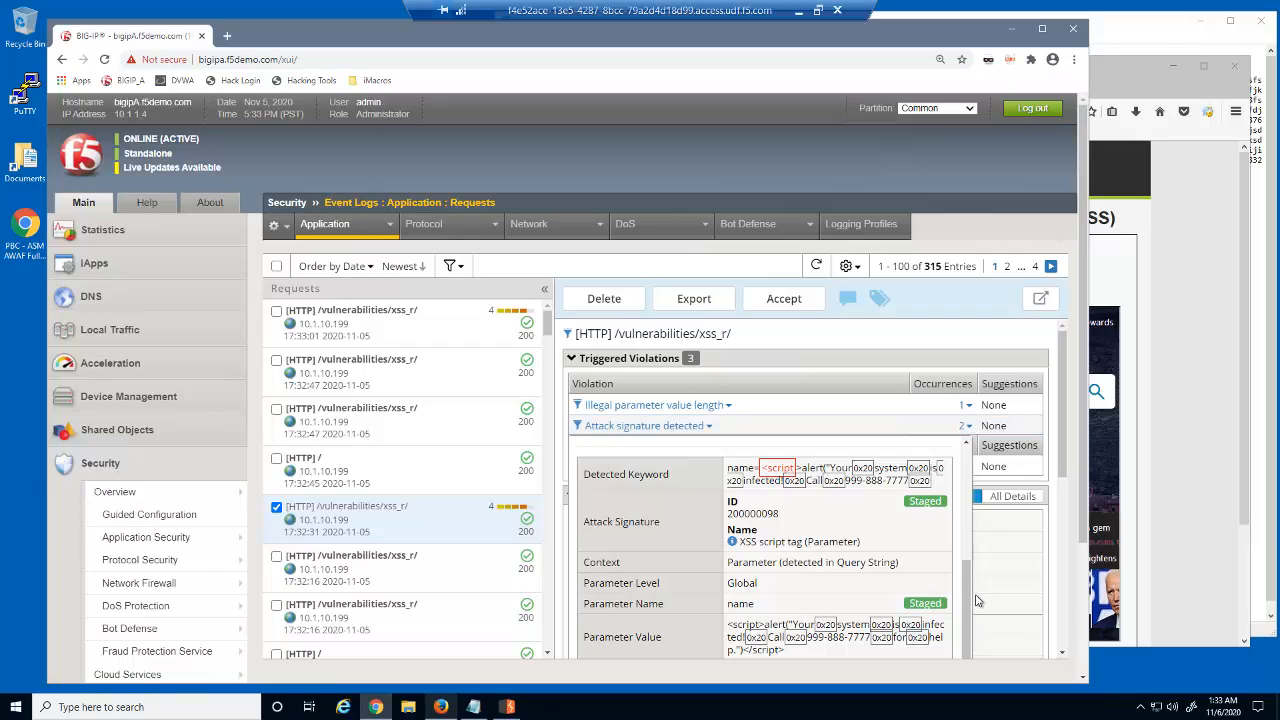
click(450, 324)
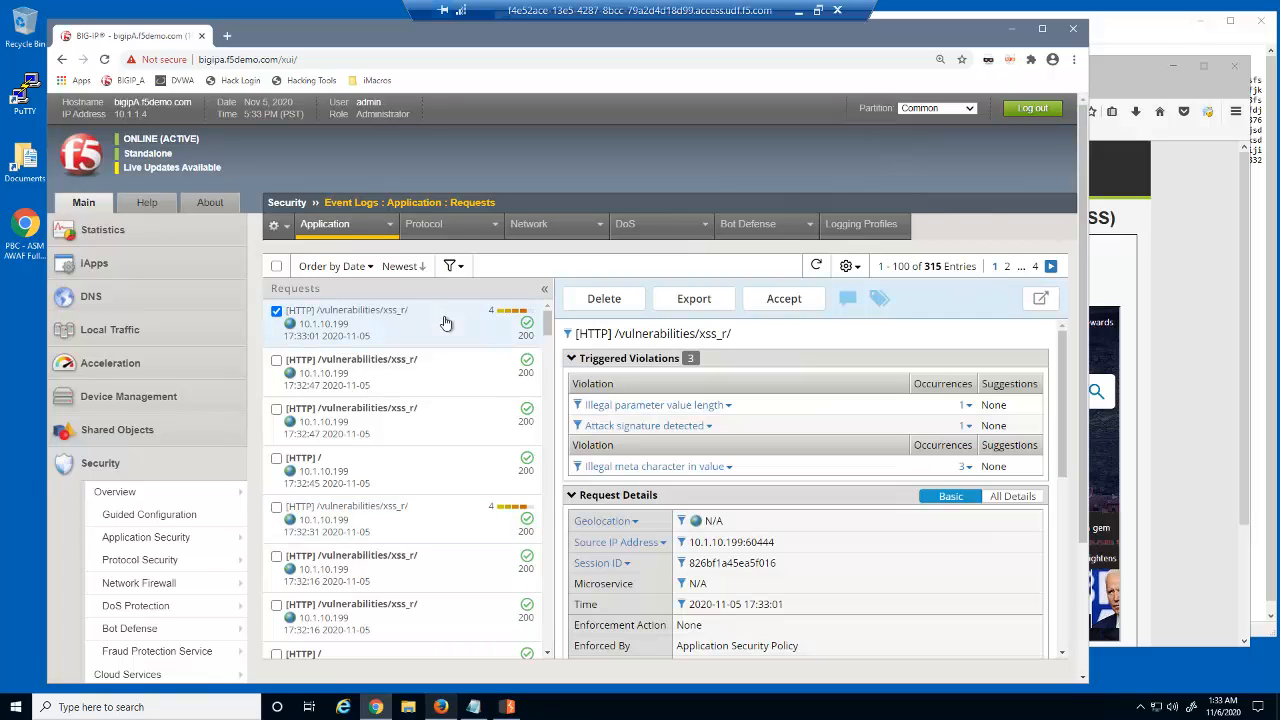
click(966, 426)
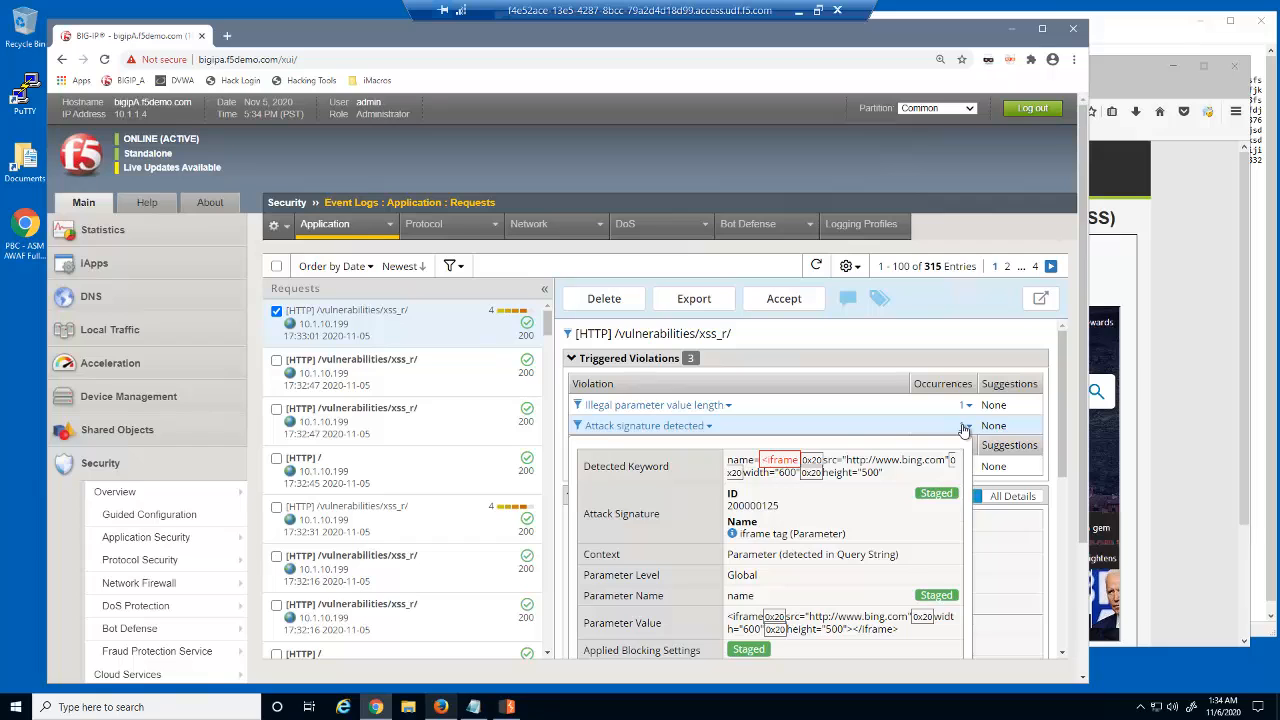
Enforce the name parameter in dvwa_security_policy's parameters list and apply the policy
mouse_move(180, 543)
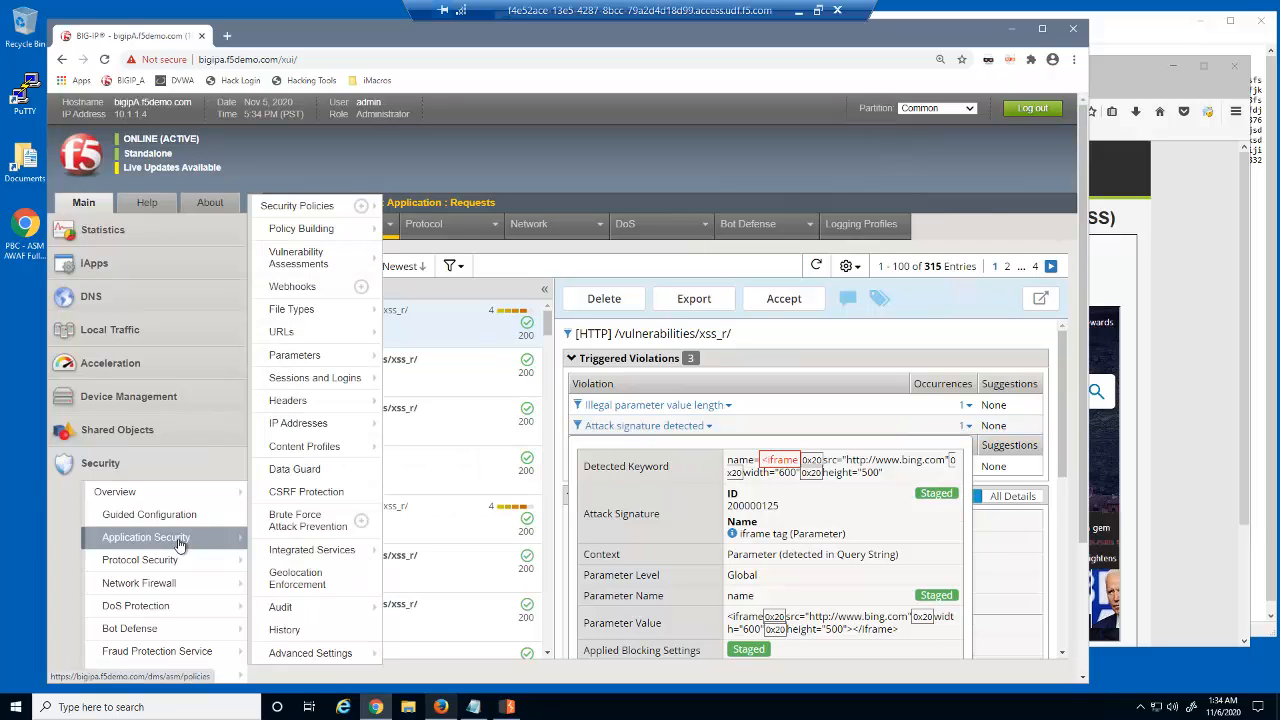
mouse_move(345, 360)
click(438, 364)
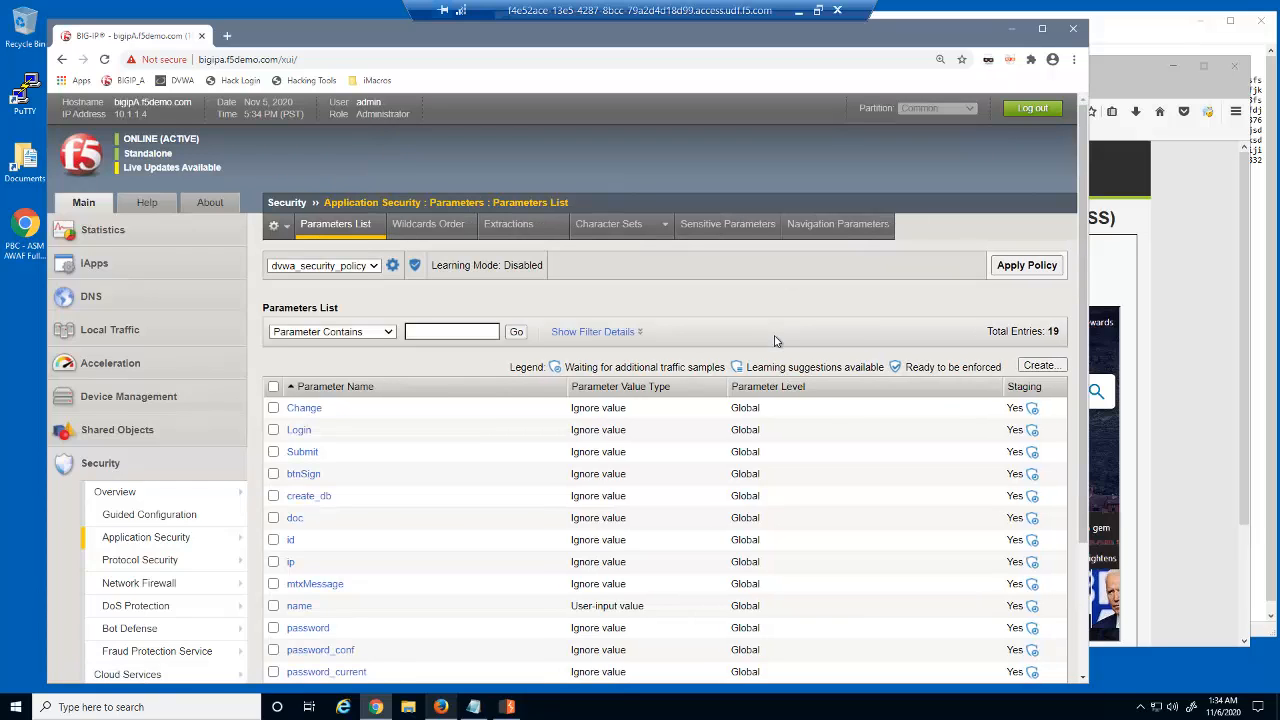
click(273, 606)
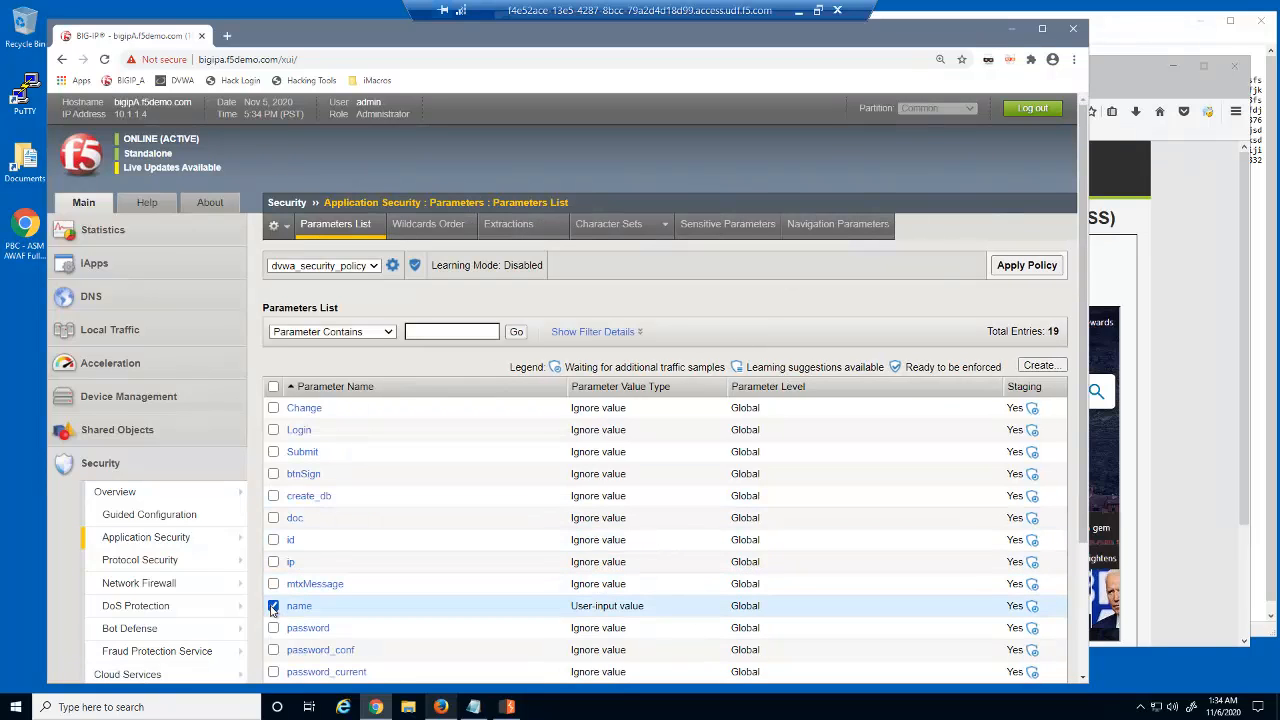
scroll(1088, 650, down, 1)
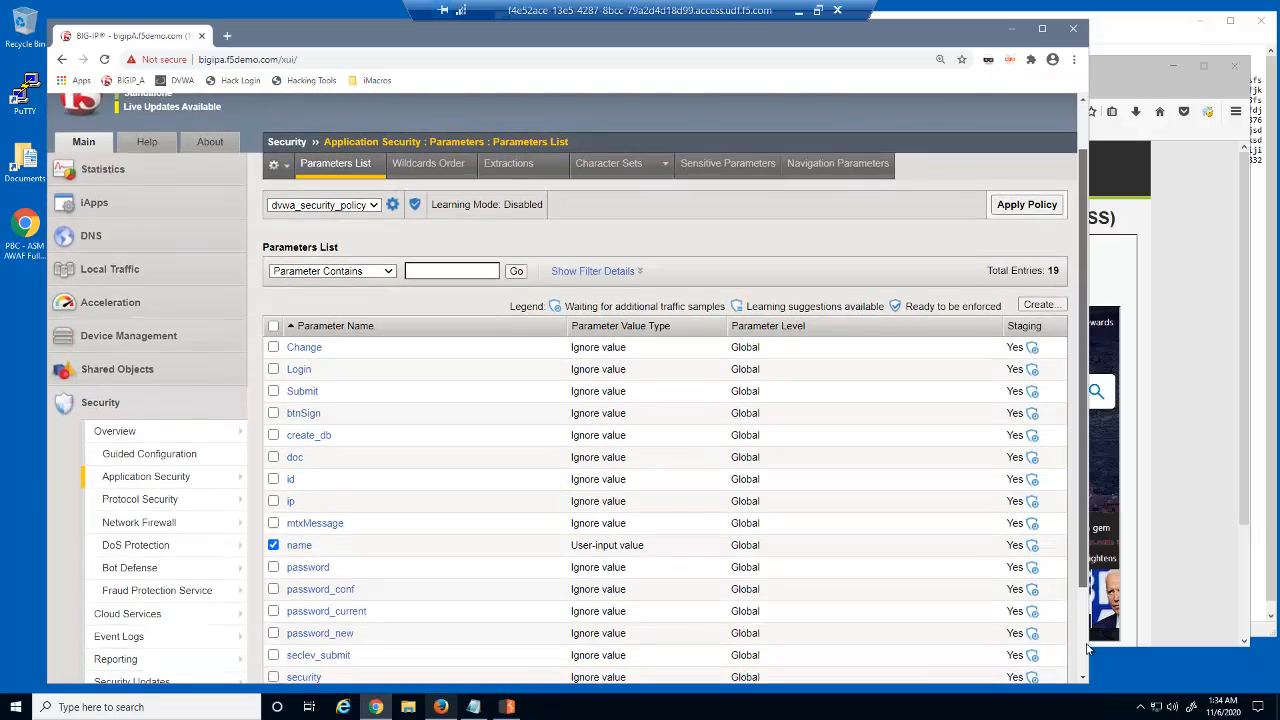
scroll(1088, 650, down, 2)
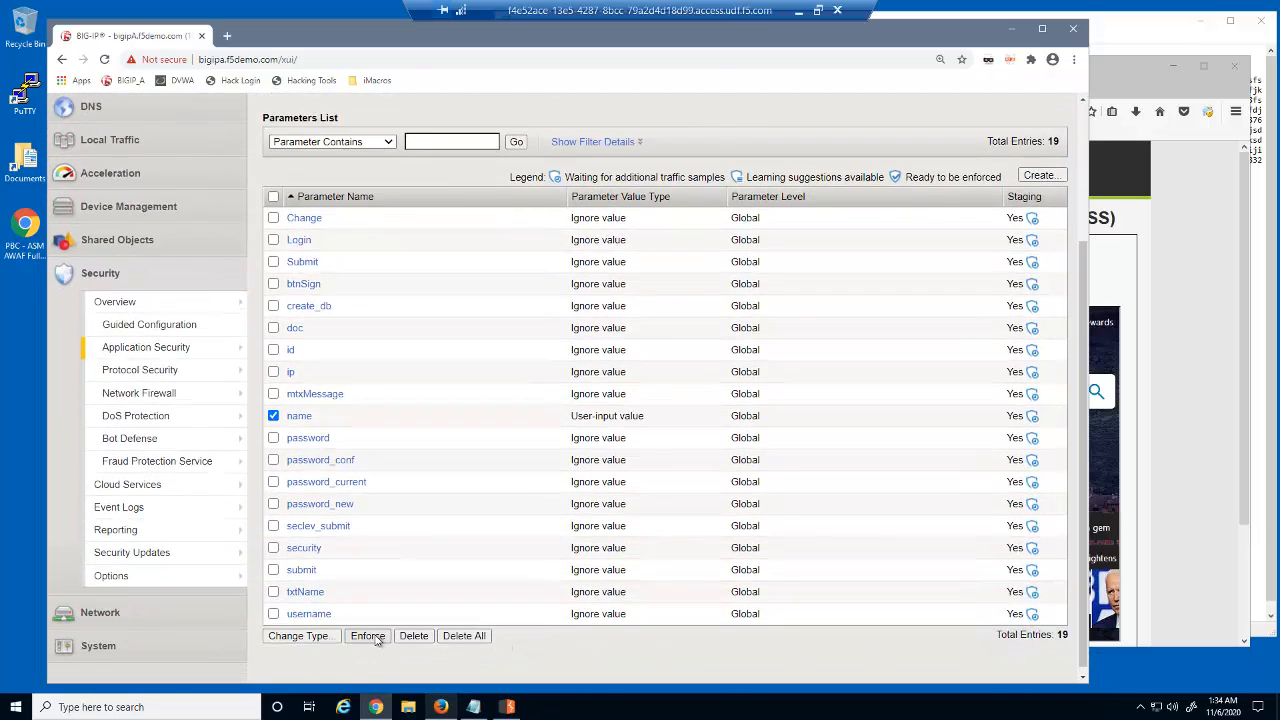
click(376, 640)
click(632, 138)
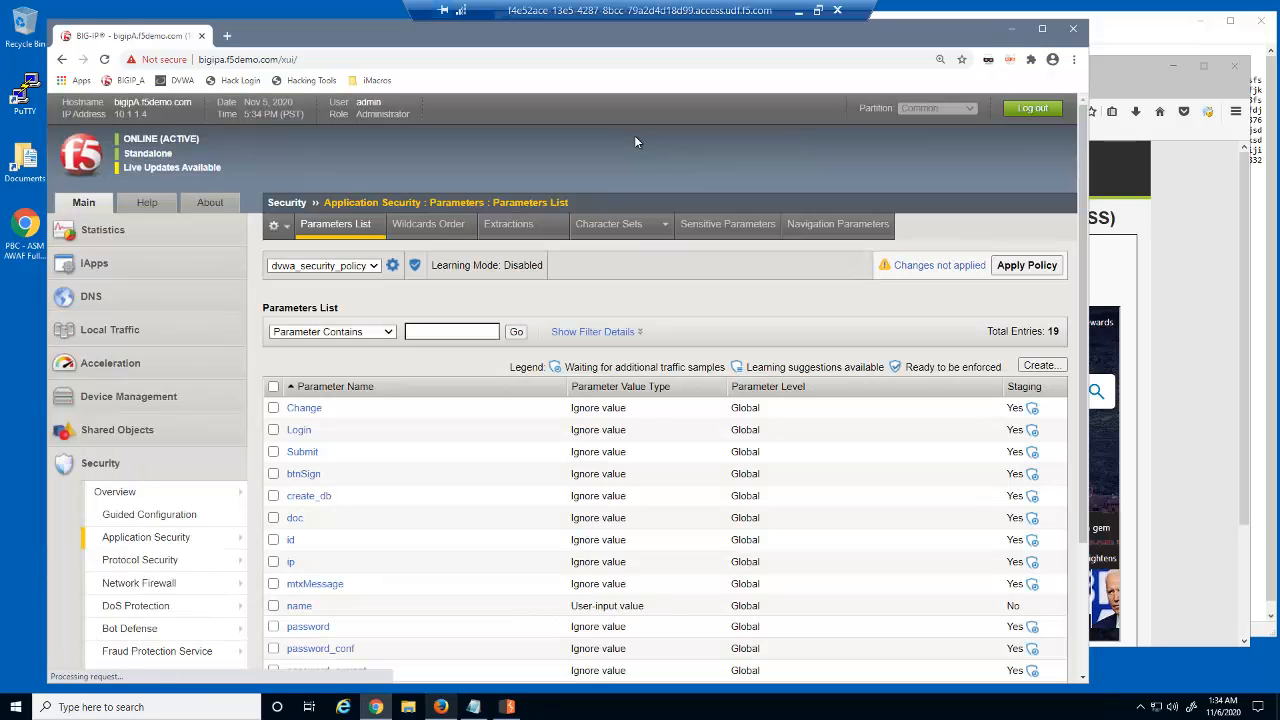
click(1030, 266)
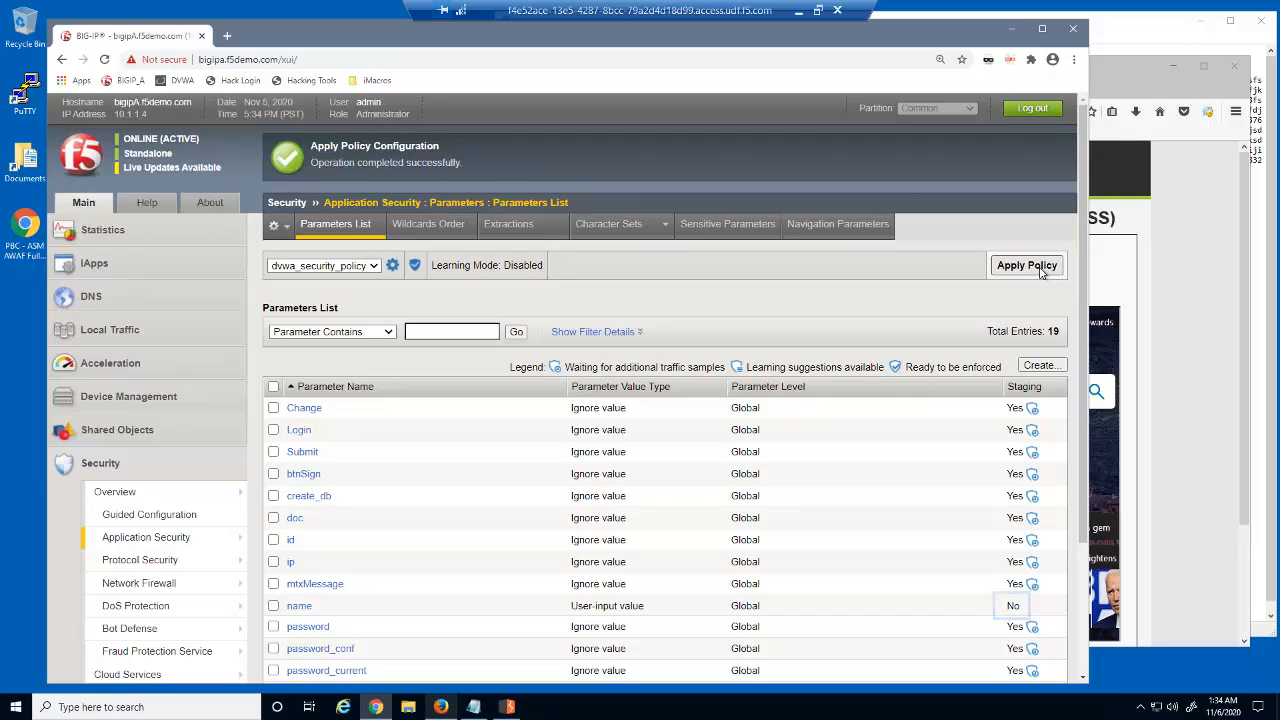
Switch to Firefox, reload DVWA and submit the sentence starting "The value we are entering is very long" on the XSS reflected page
click(1174, 338)
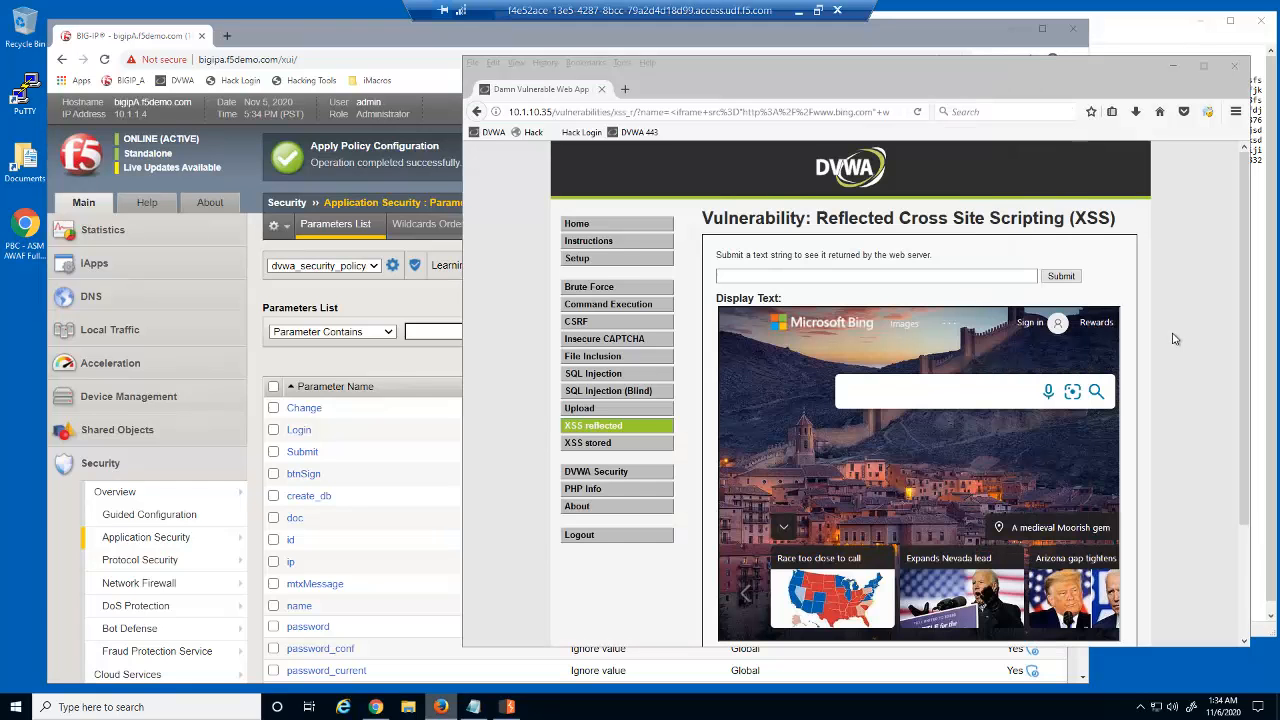
click(490, 133)
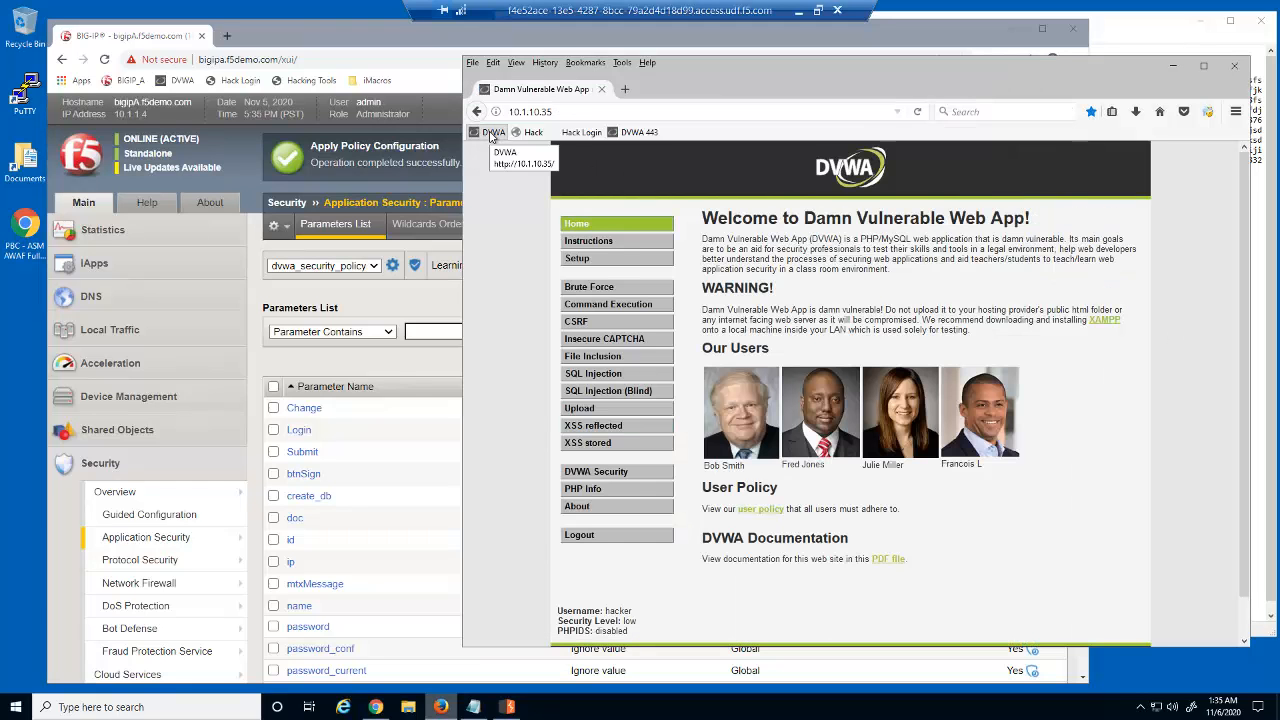
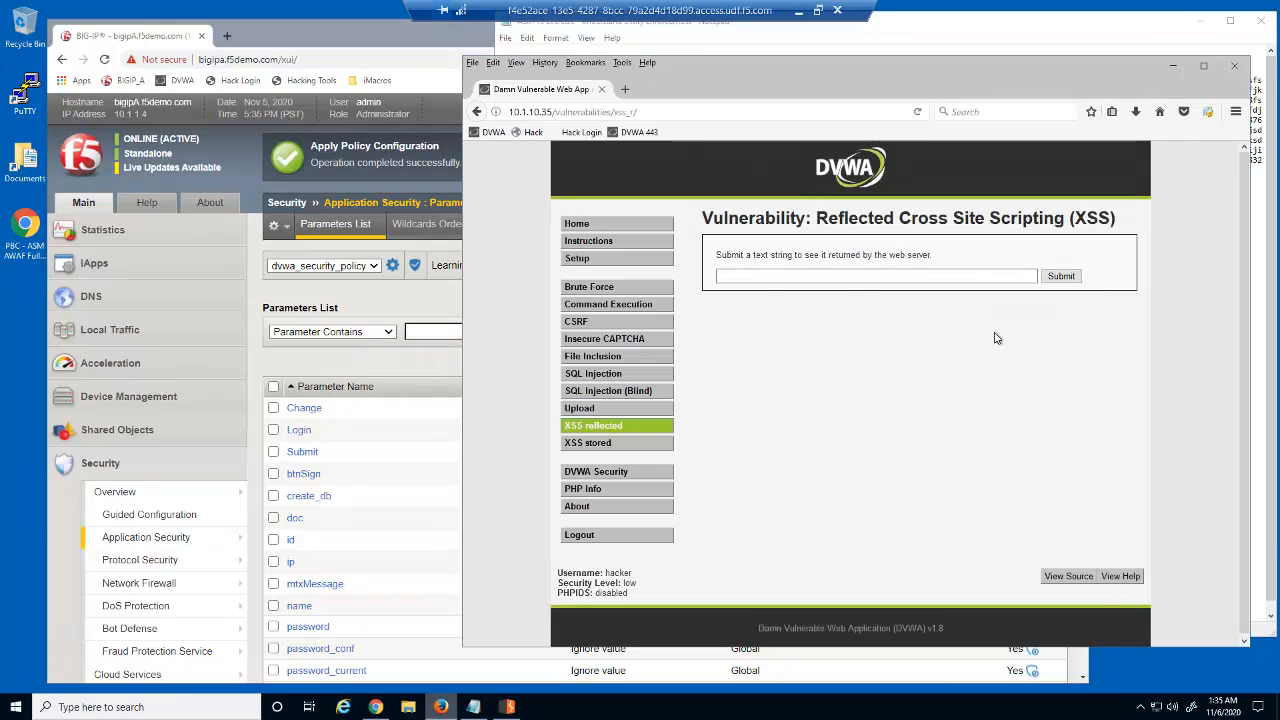
click(1062, 276)
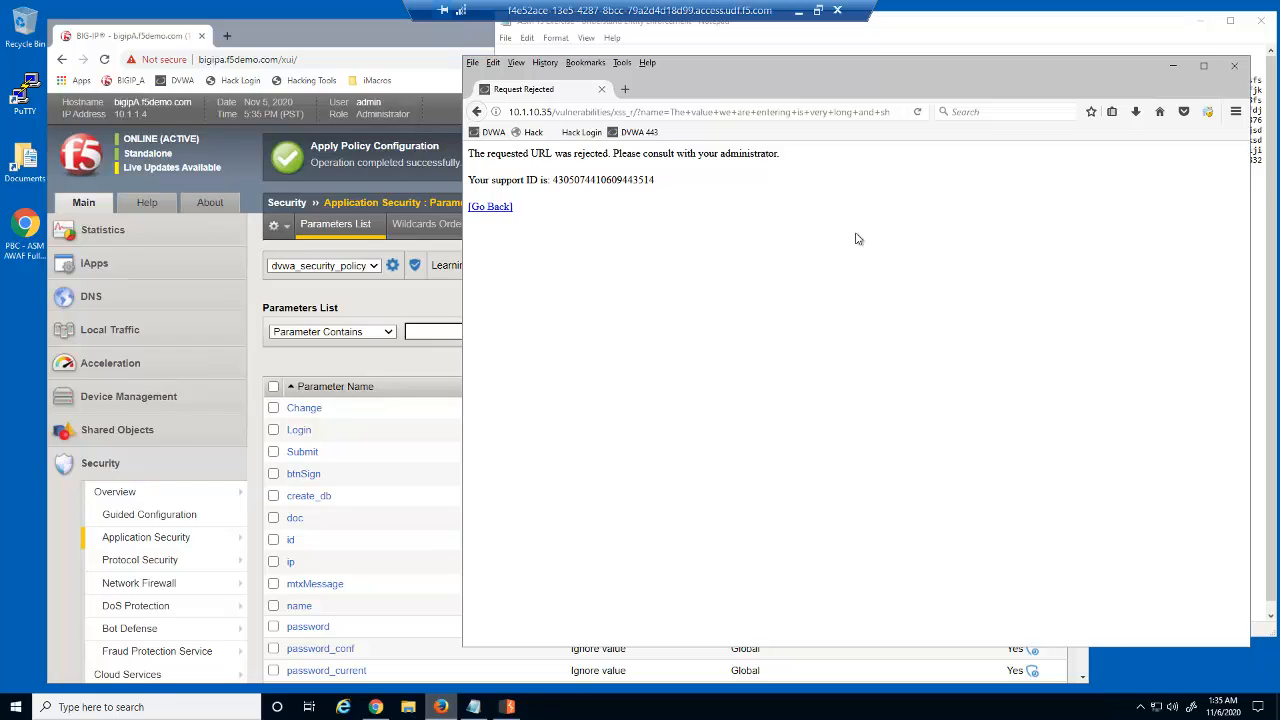
click(498, 135)
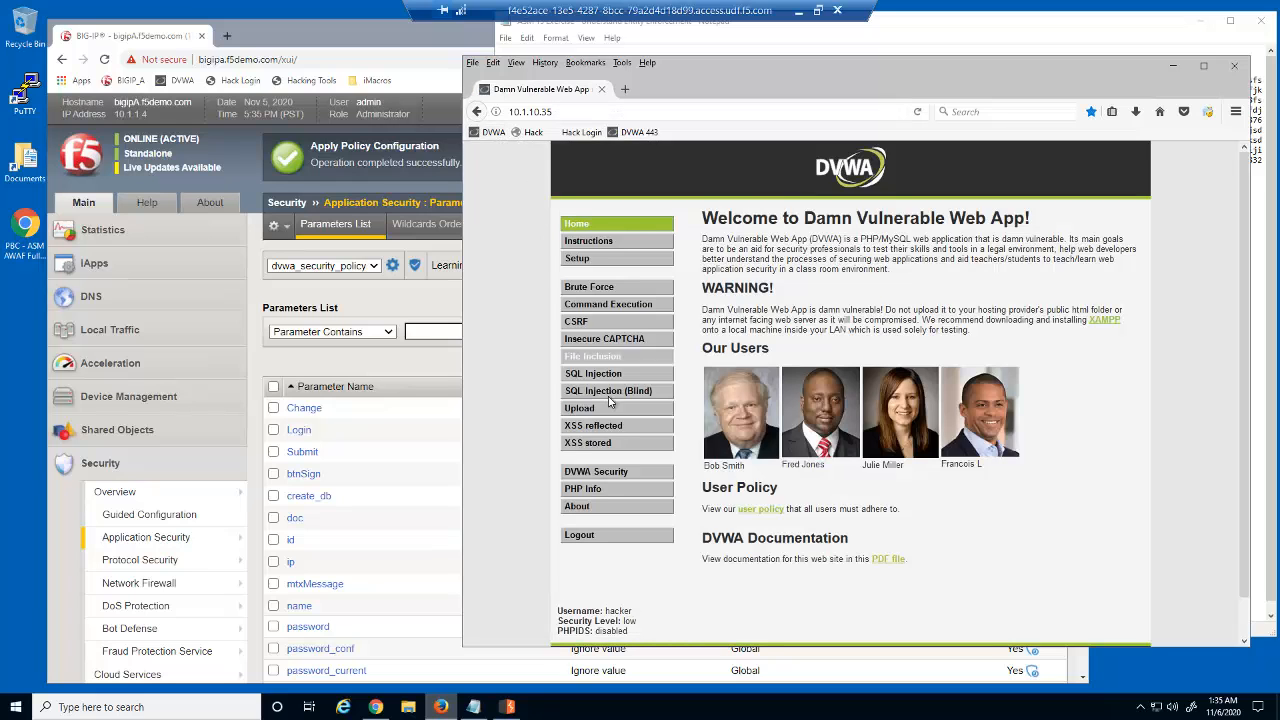
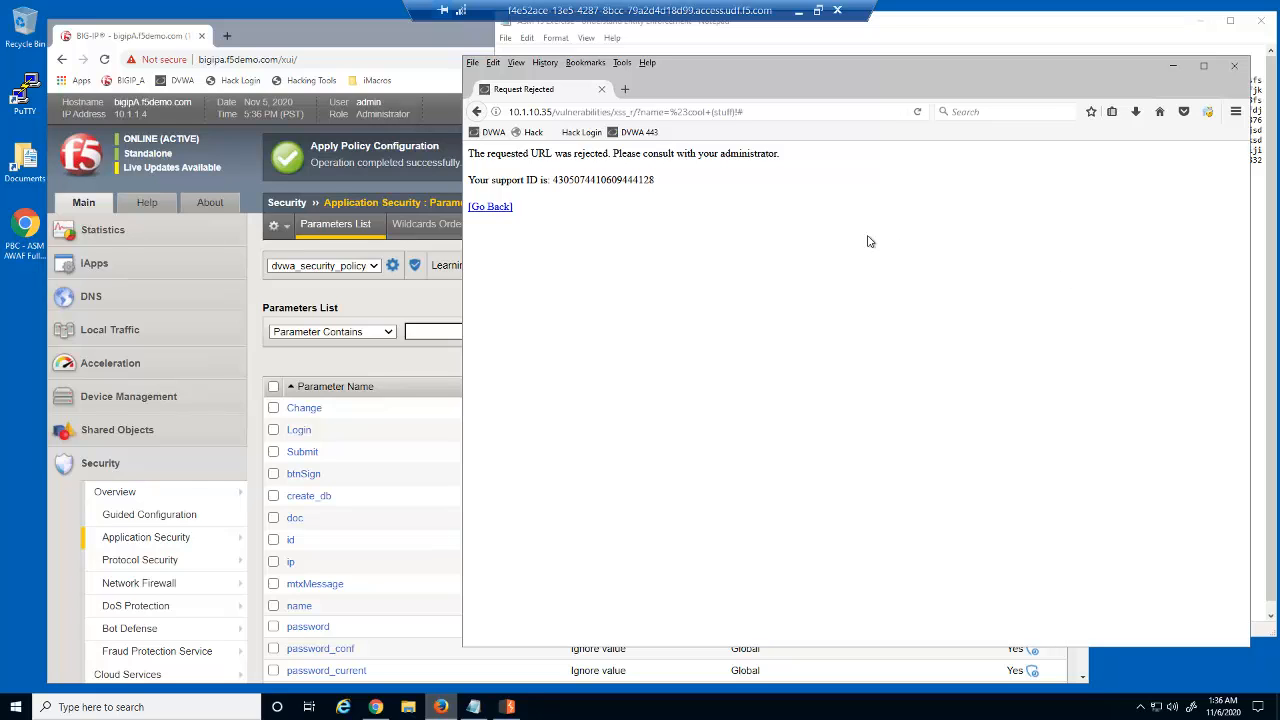
click(497, 137)
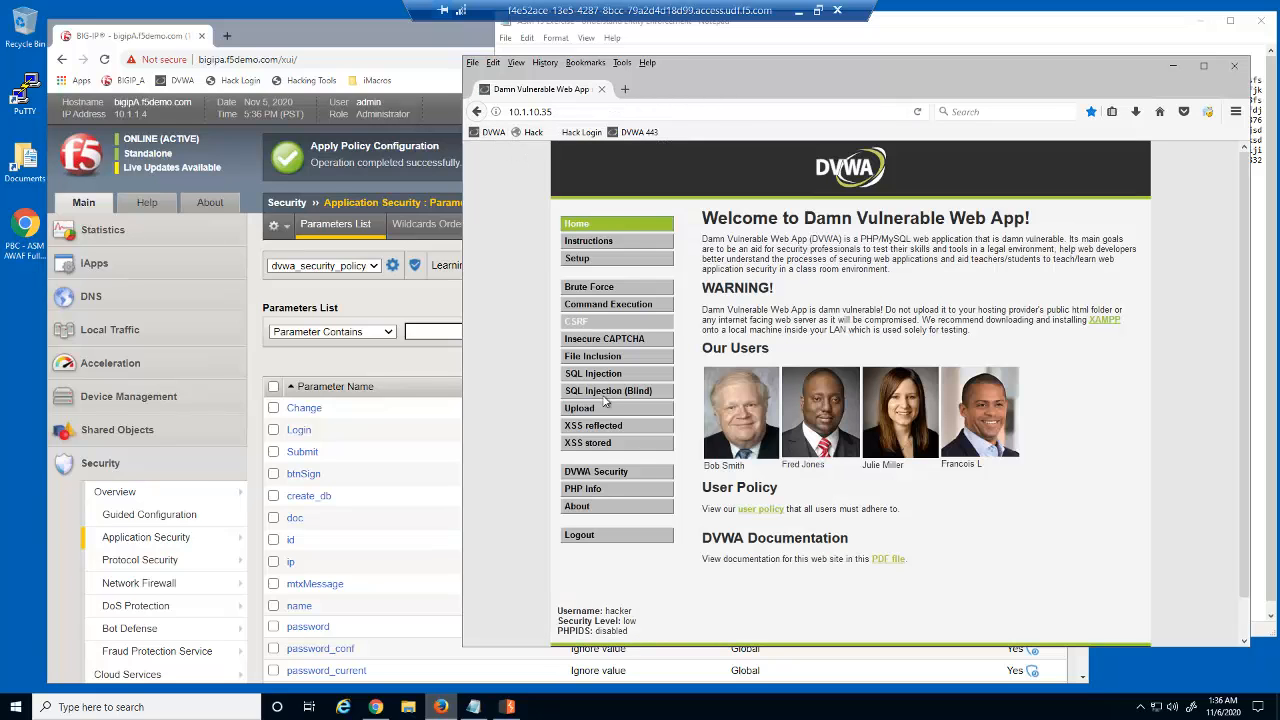
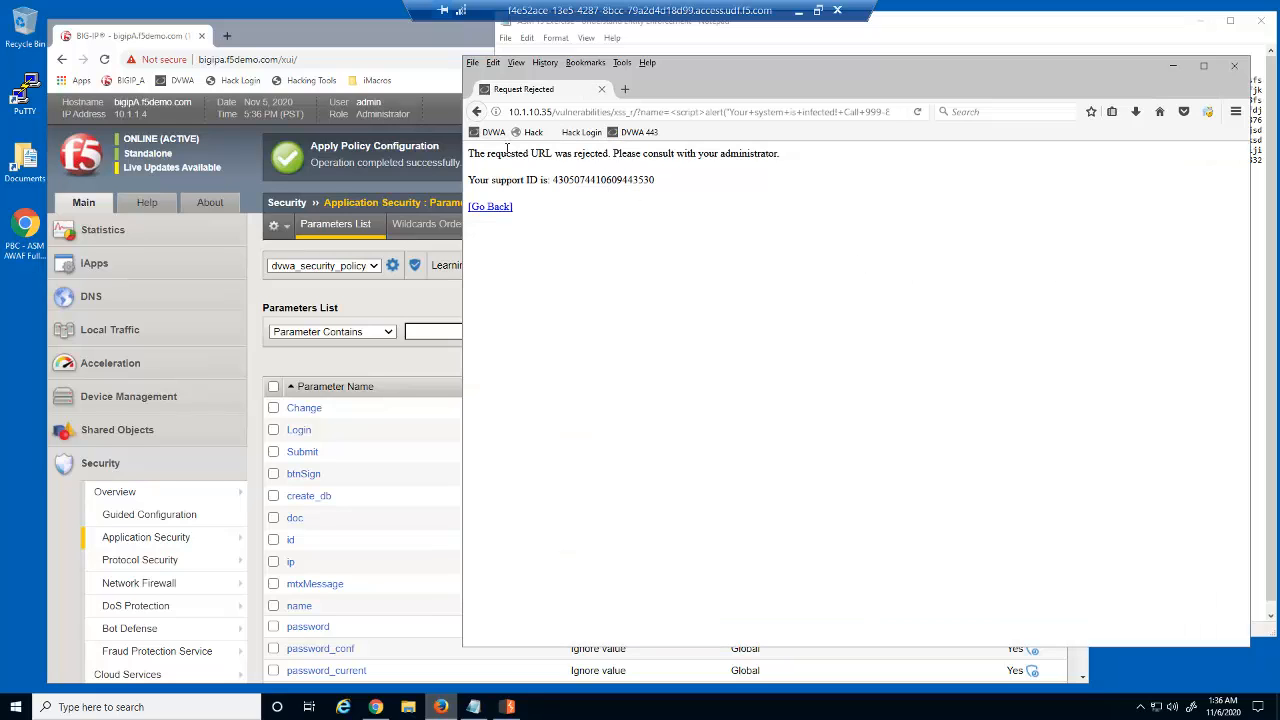
click(490, 134)
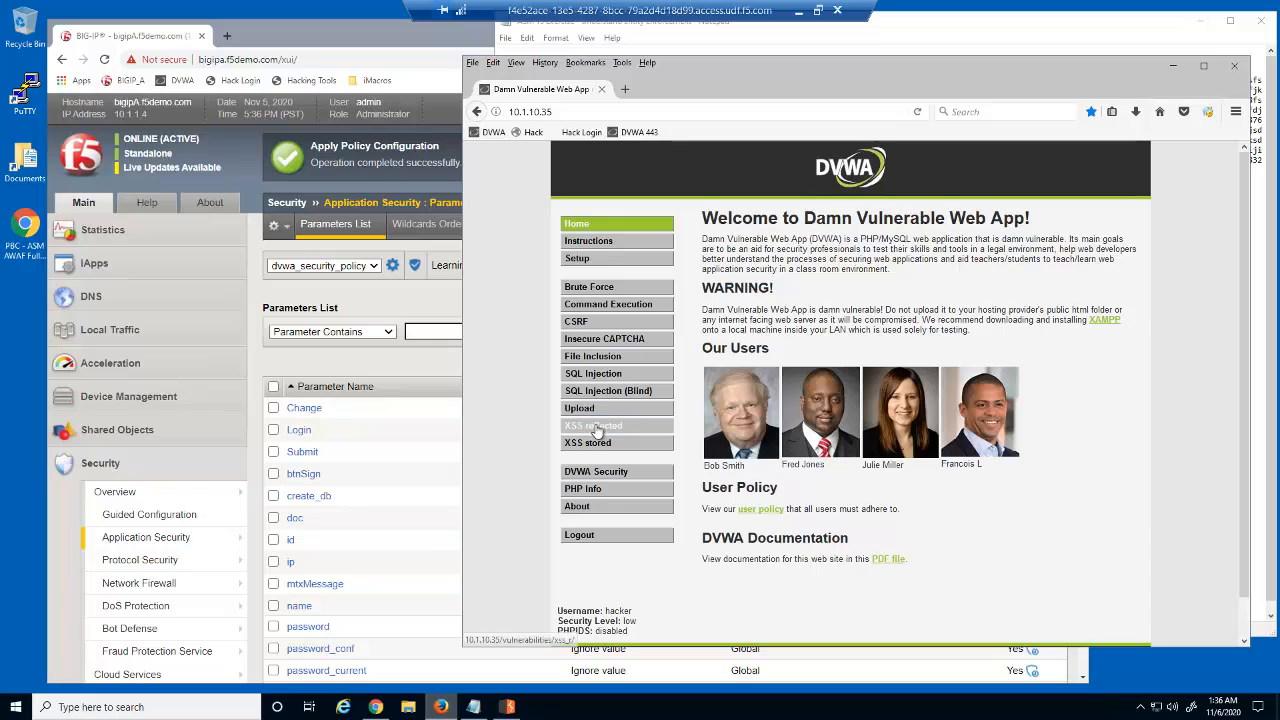
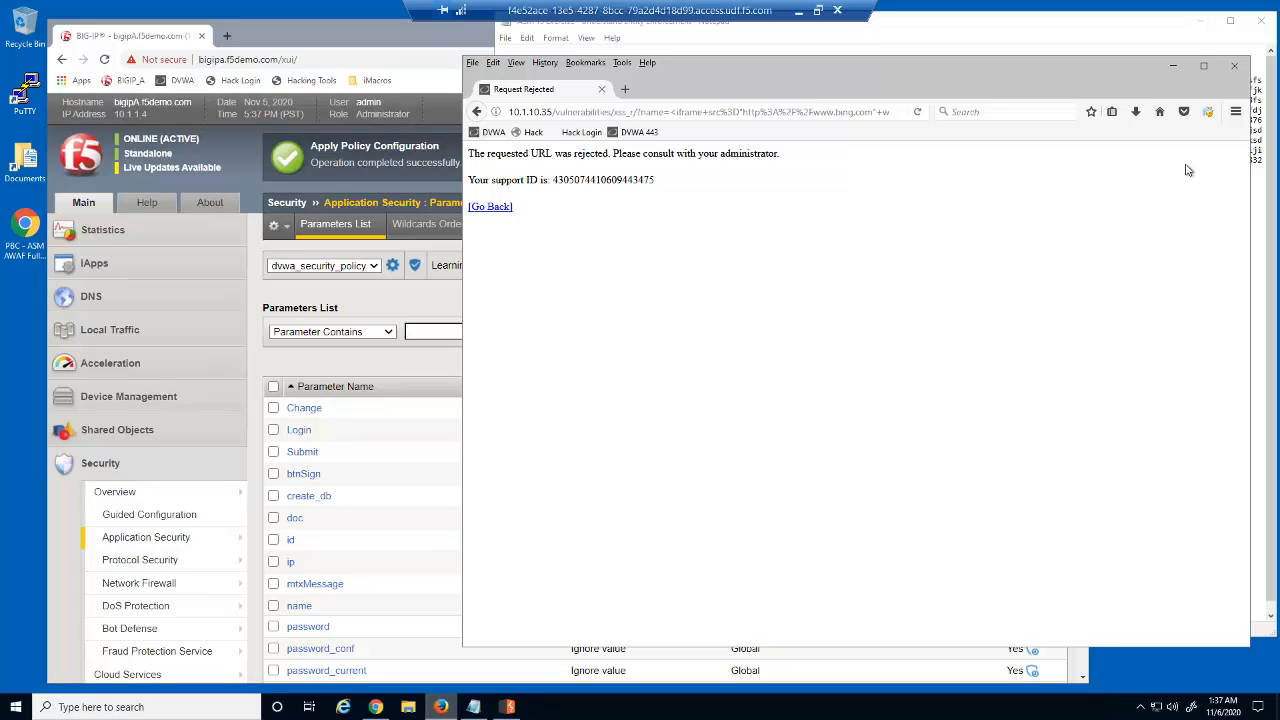
Close Firefox, open BIG-IP's application request event log and filter it to requests with the Blocked status
click(1234, 66)
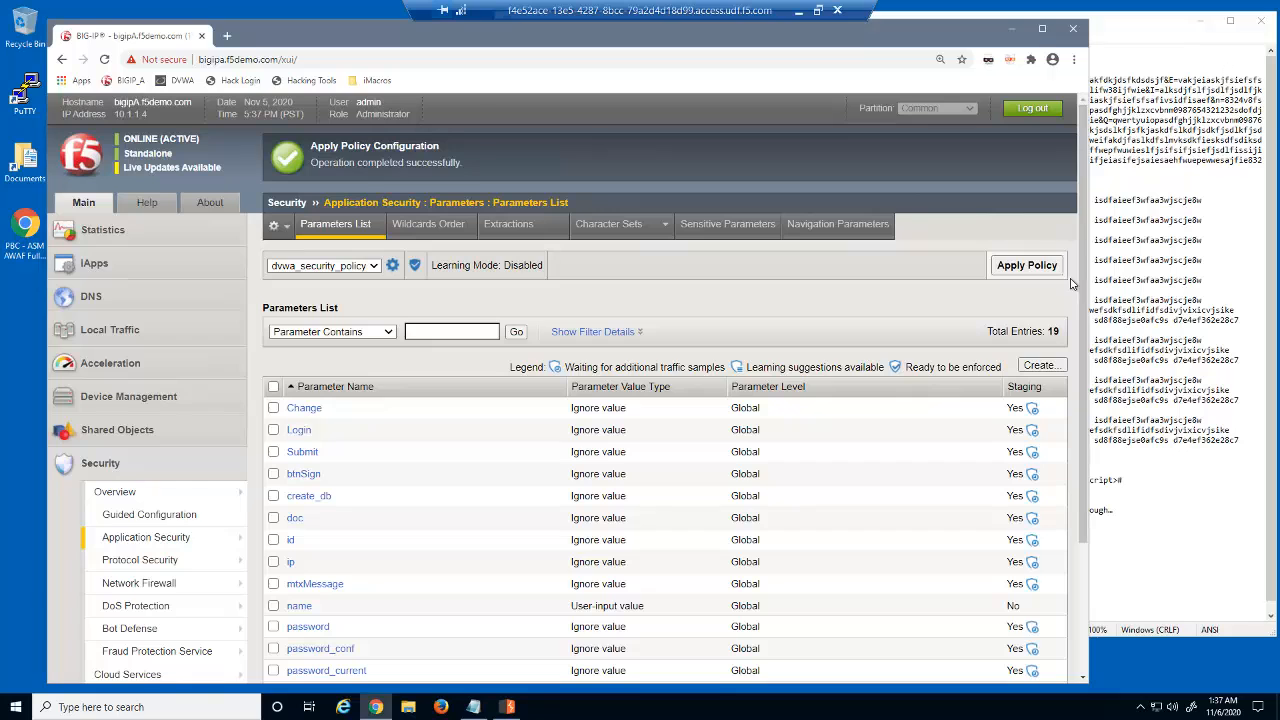
scroll(618, 455, down, 2)
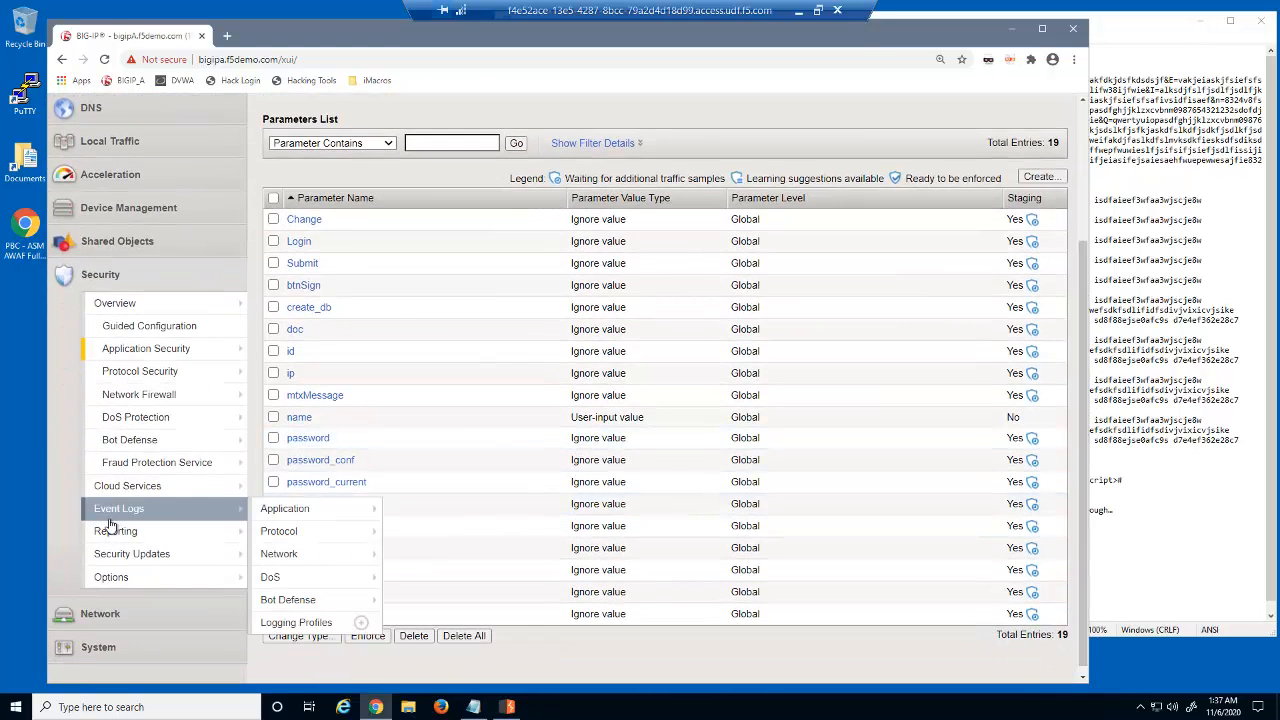
scroll(640, 555, up, 1)
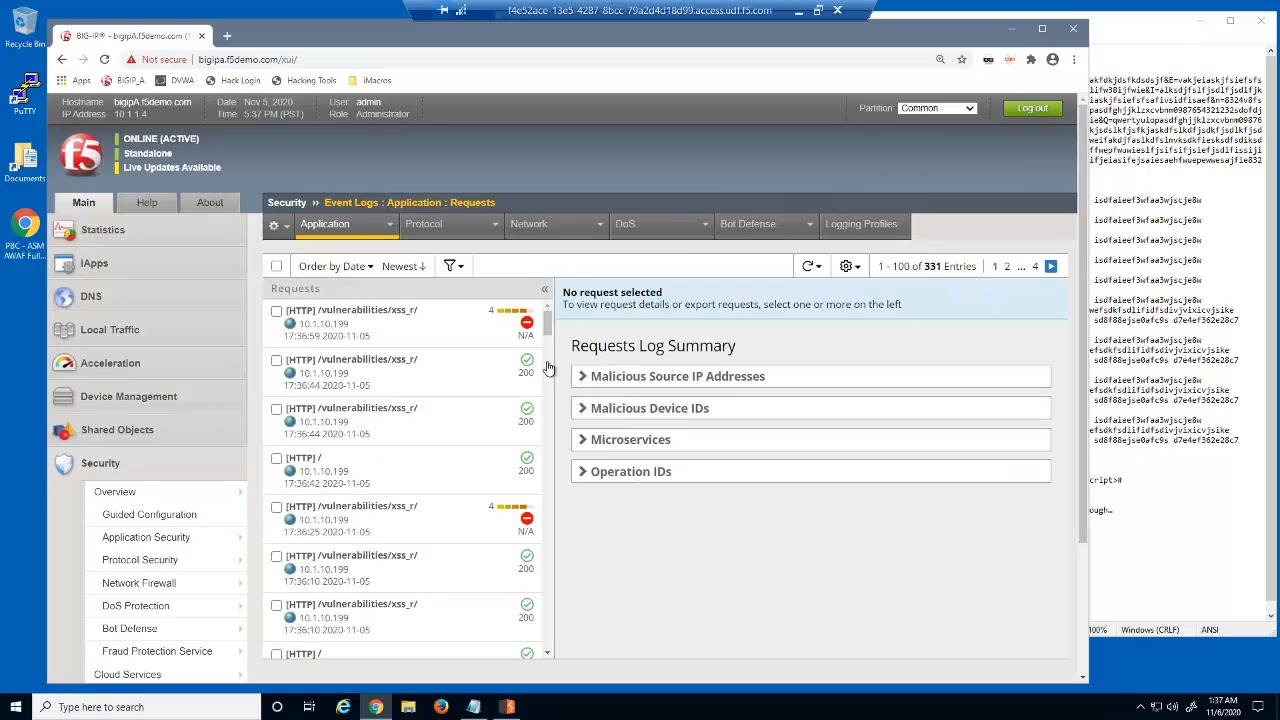
click(452, 268)
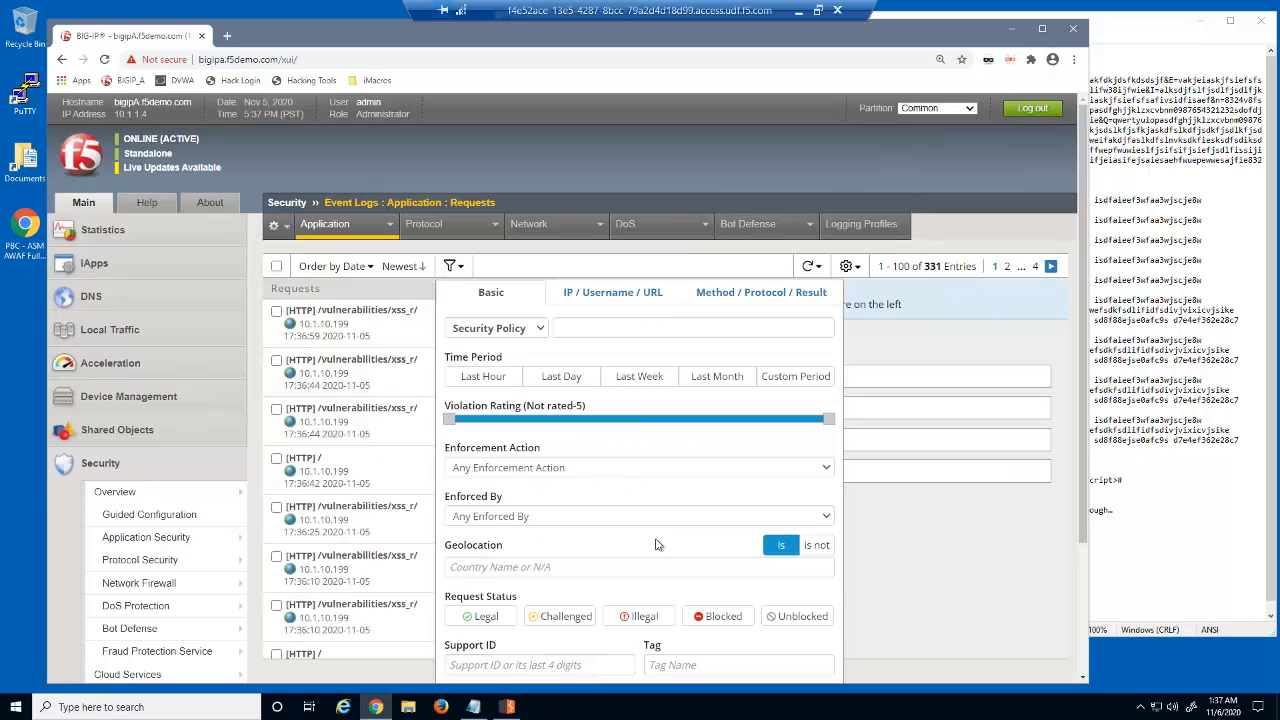
click(703, 614)
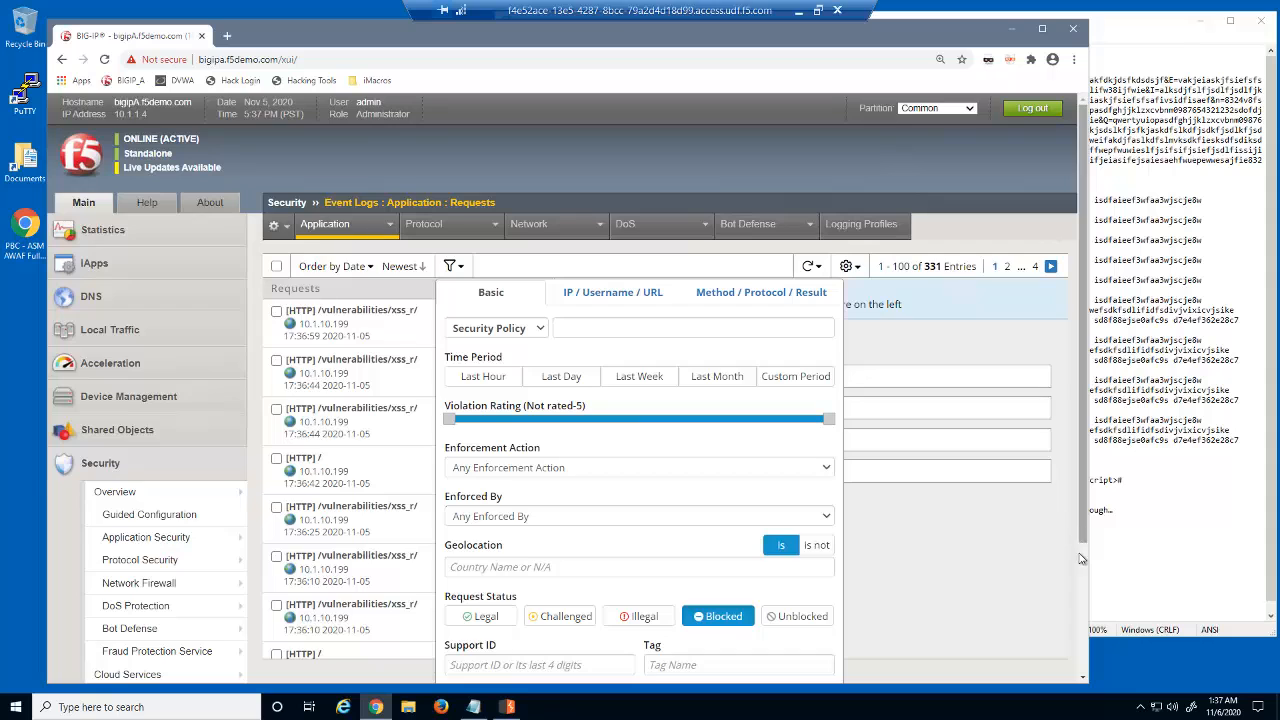
scroll(1082, 558, down, 2)
click(483, 619)
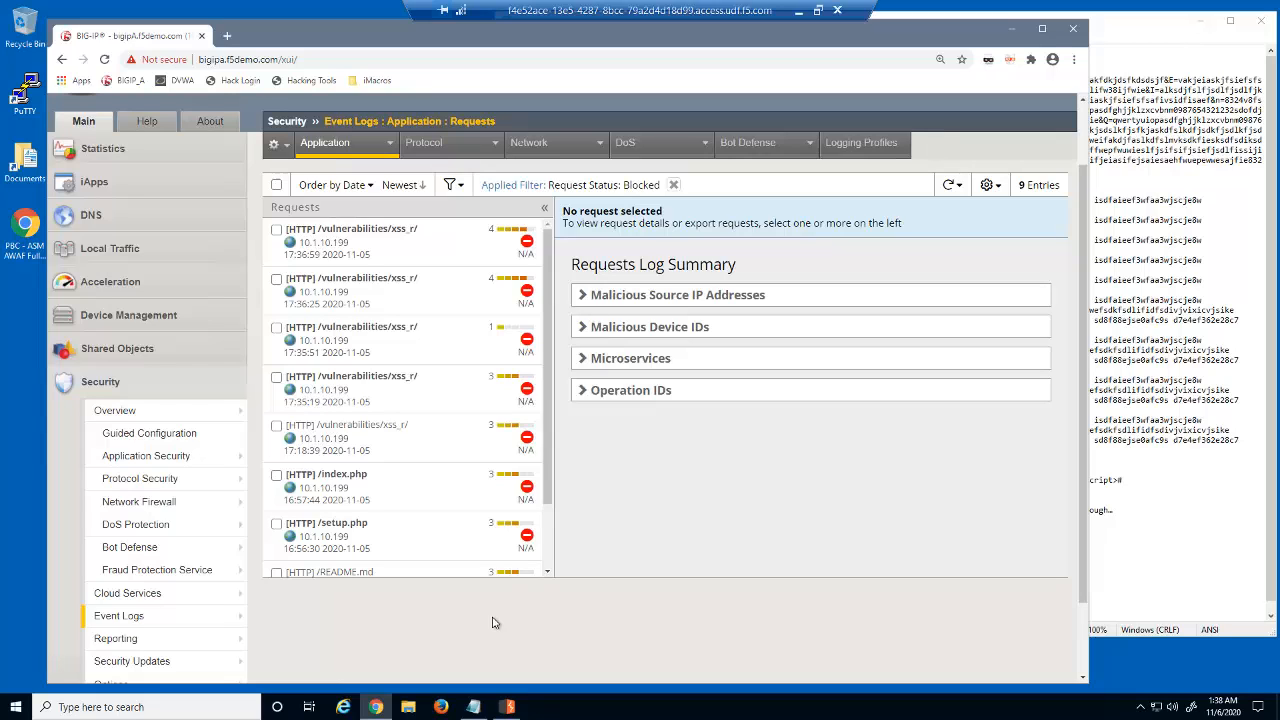
Examine the triggered violations of the blocked /vulnerabilities/xss_r/ requests logged at 17:35:19, 17:35:51 and 17:36:25
click(438, 386)
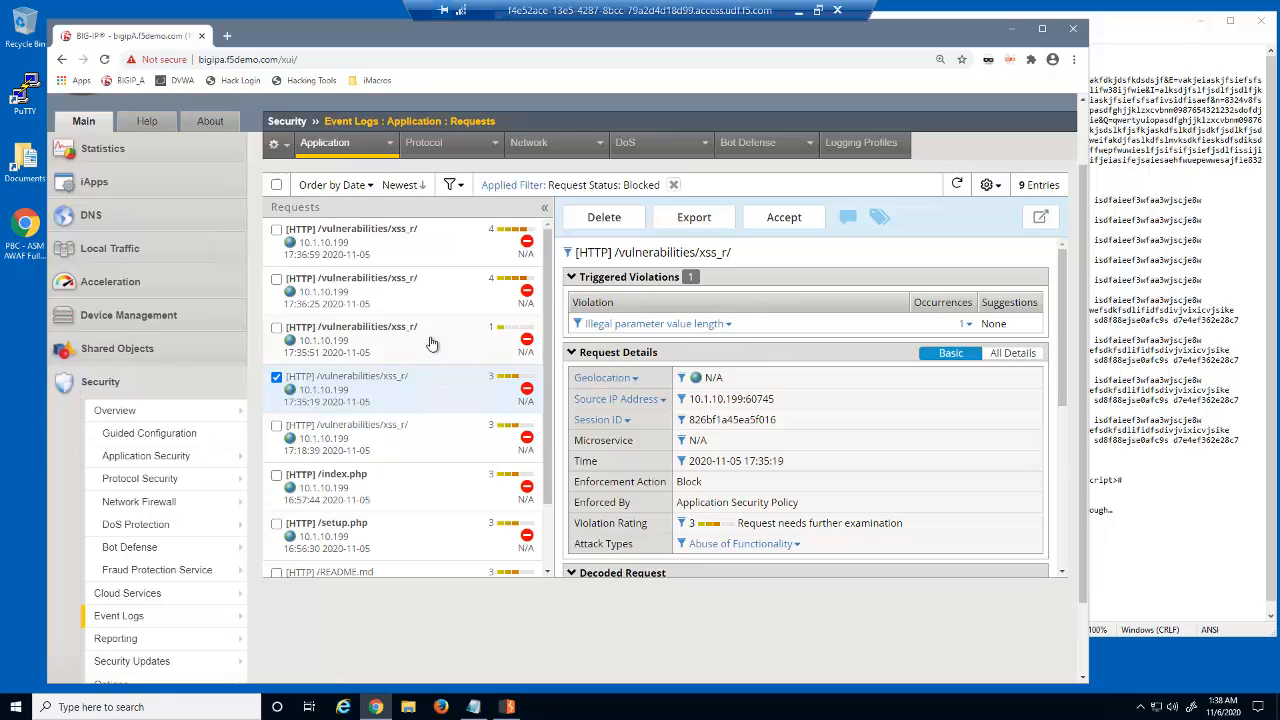
click(432, 344)
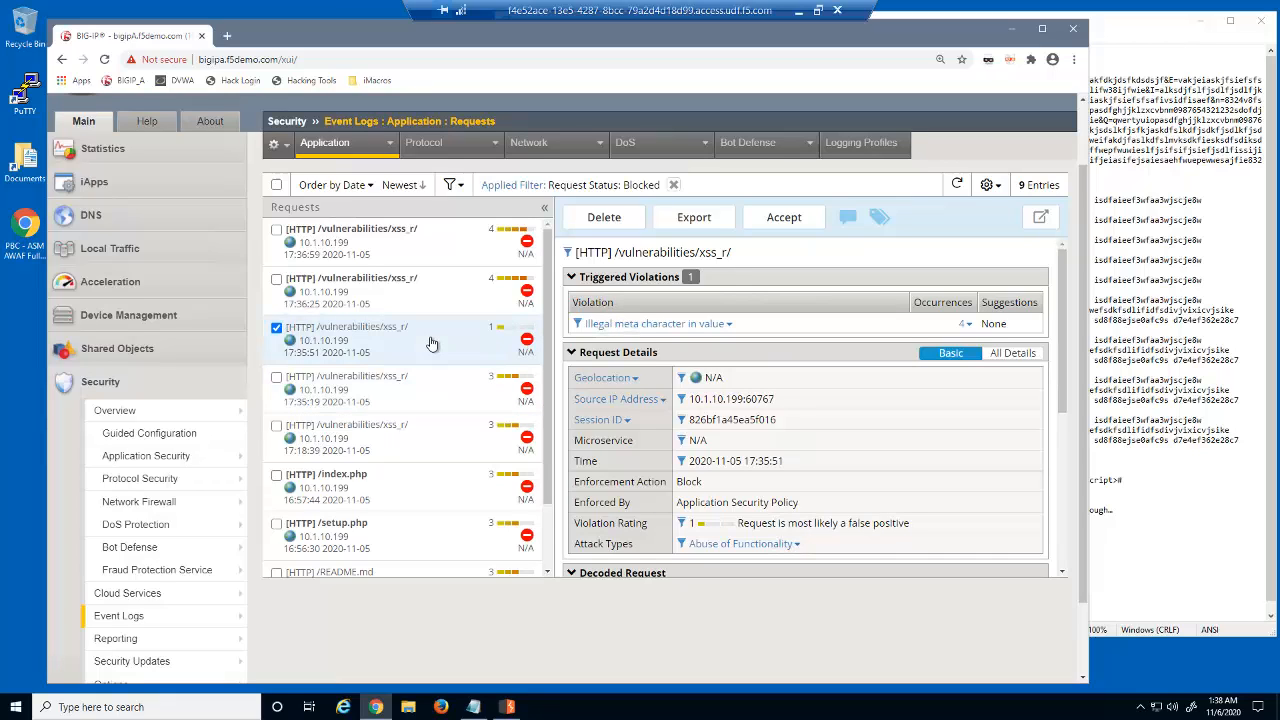
click(413, 297)
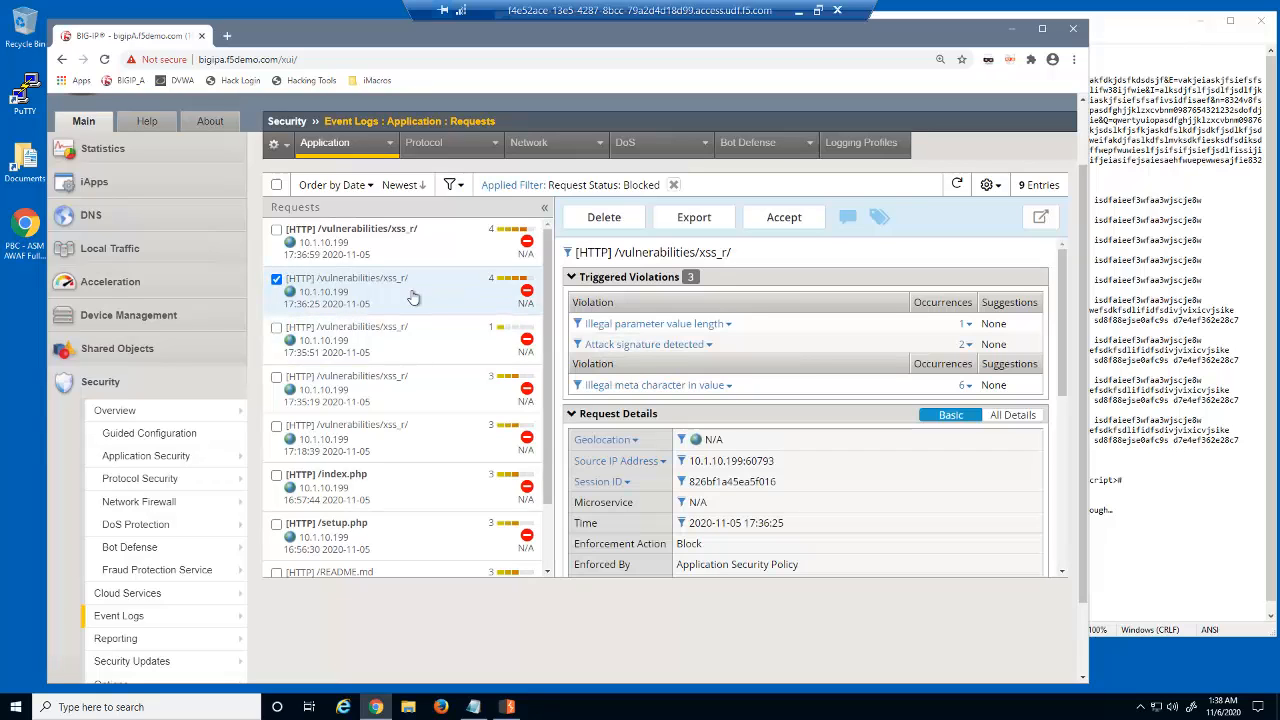